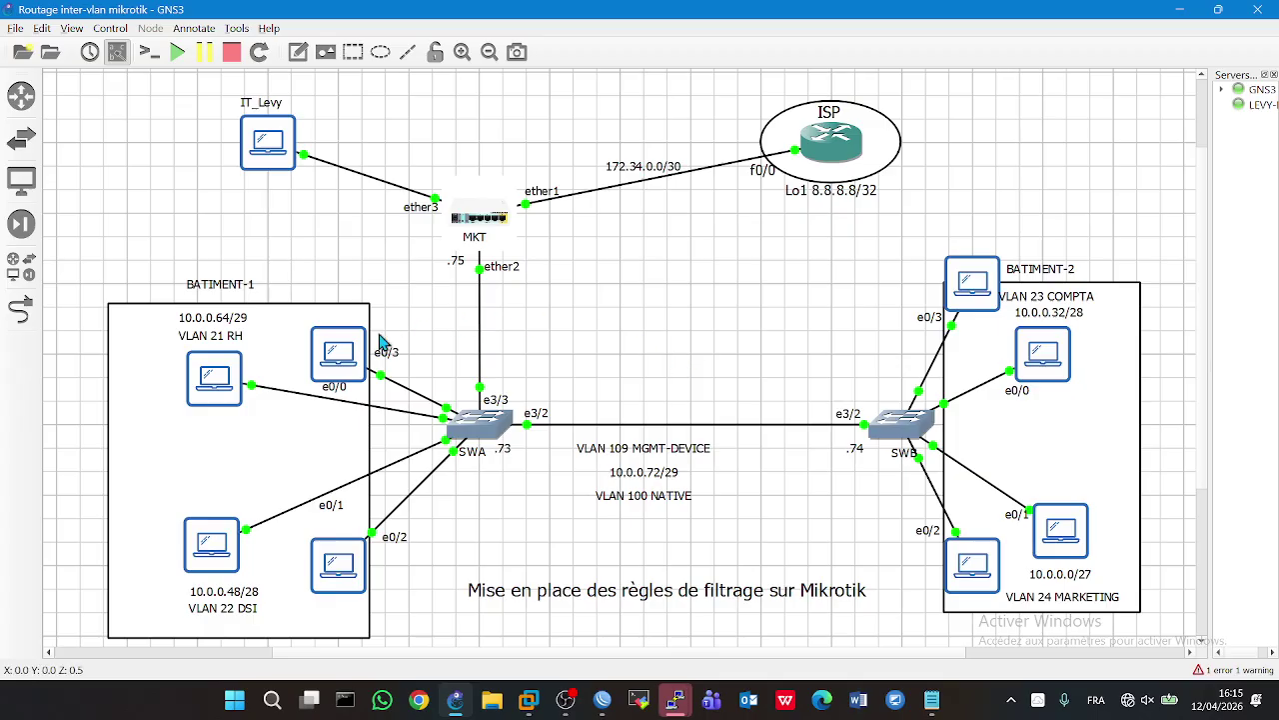
# - Open the console of switch SWA, which shows Et0/0–0/3 on VLANs 21/22 and trunks Et3/2–3/3
pyautogui.moveTo(340, 357)
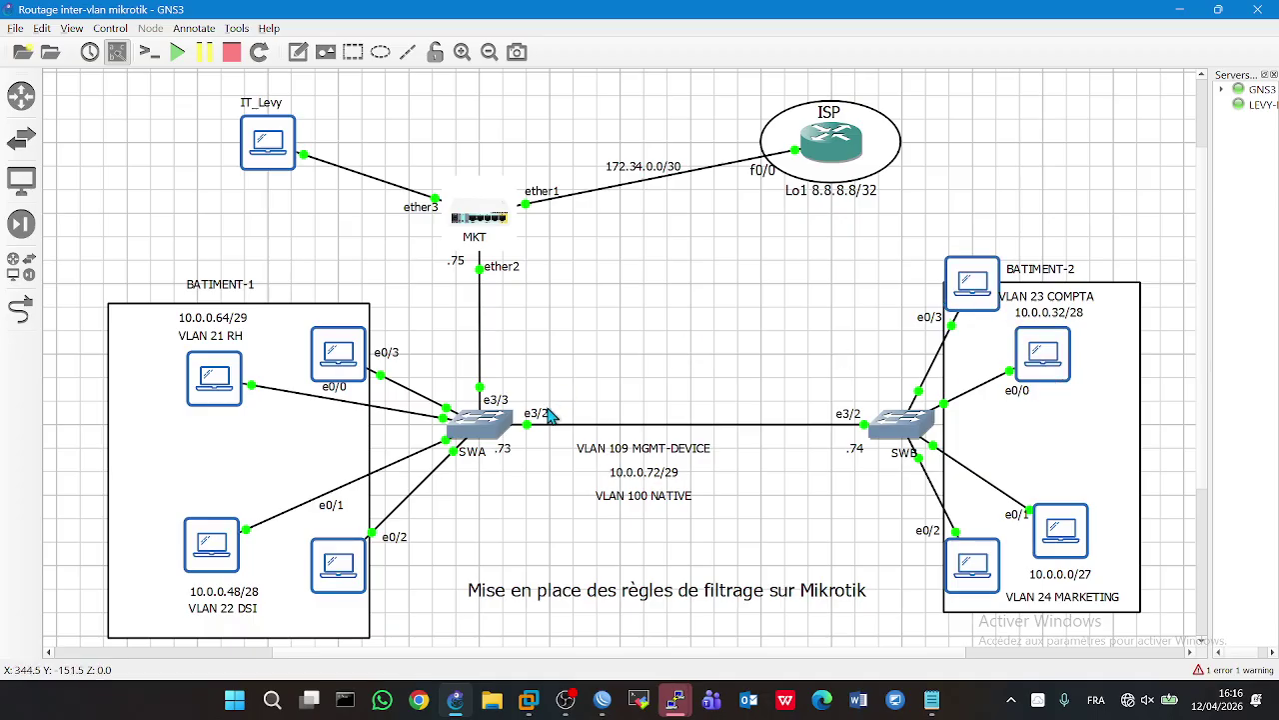
pyautogui.doubleClick(488, 438)
# - Run 'show vlan brief' on SWA to list VLANs 21–24, 100 and 109
pyautogui.write('s')
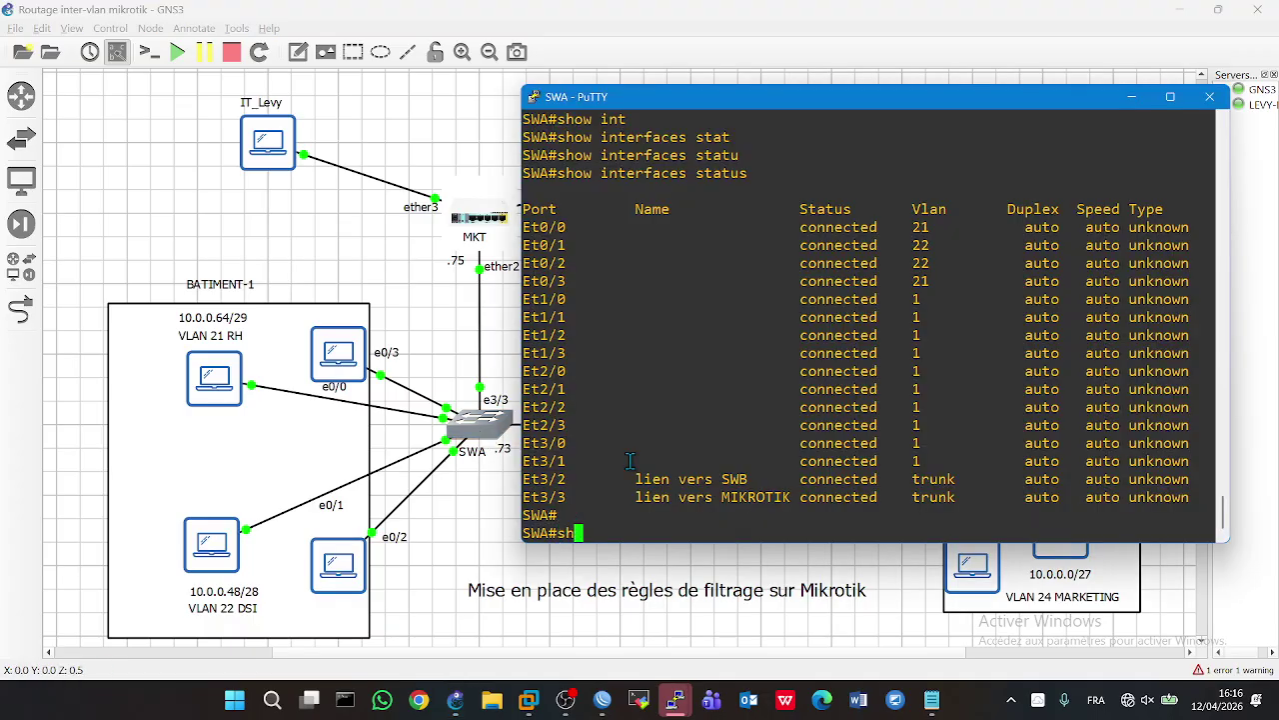
pyautogui.write('h')
pyautogui.press('Tab')
pyautogui.write('vlan br')
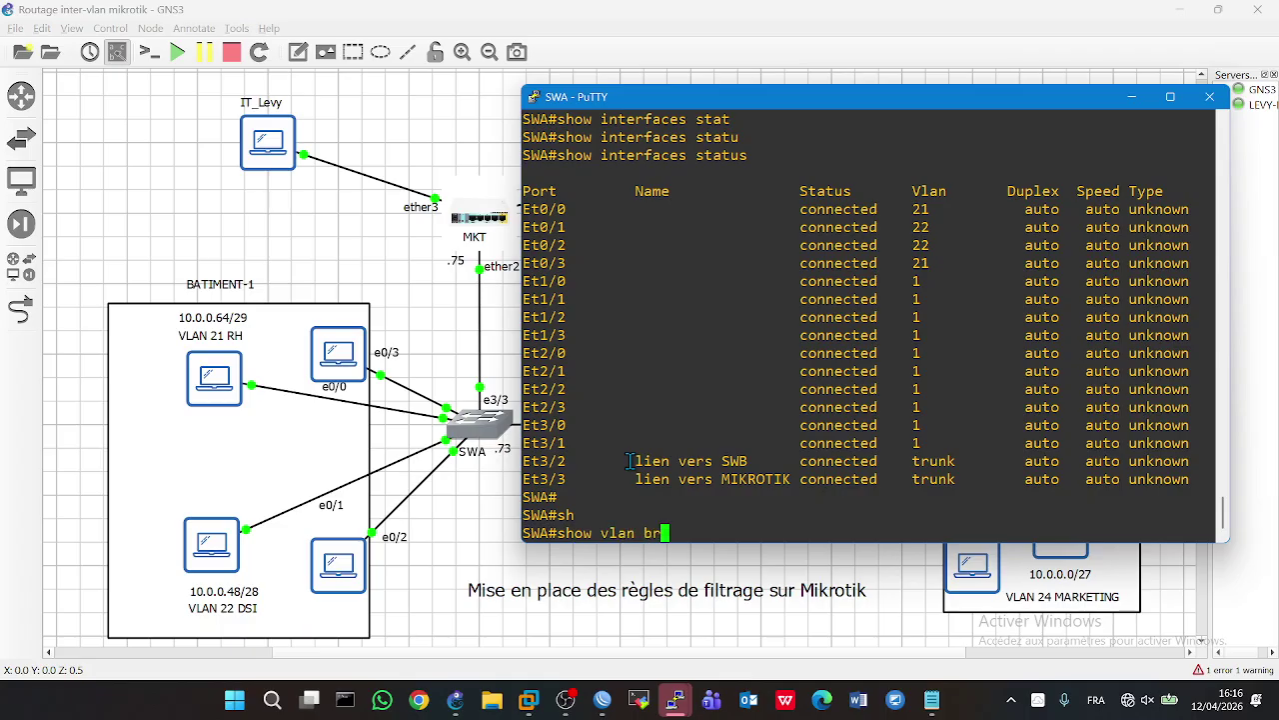
pyautogui.press('Tab')
pyautogui.press('Return')
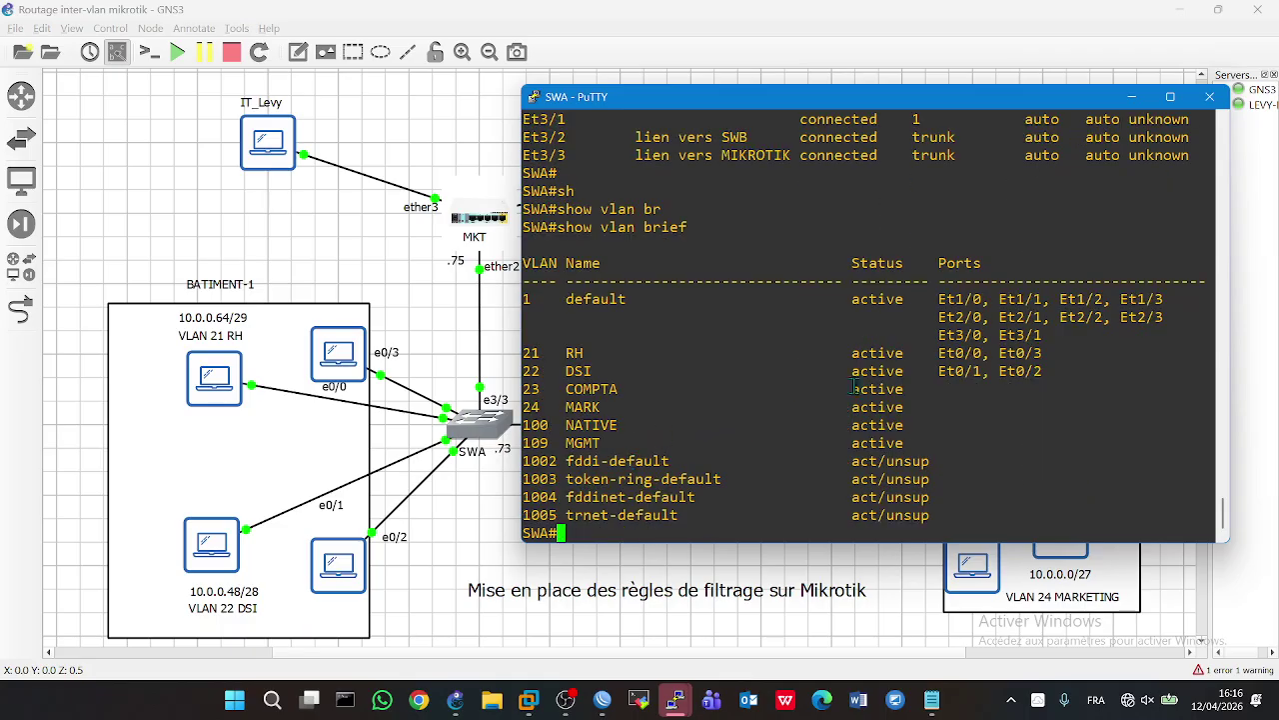
pyautogui.click(682, 570)
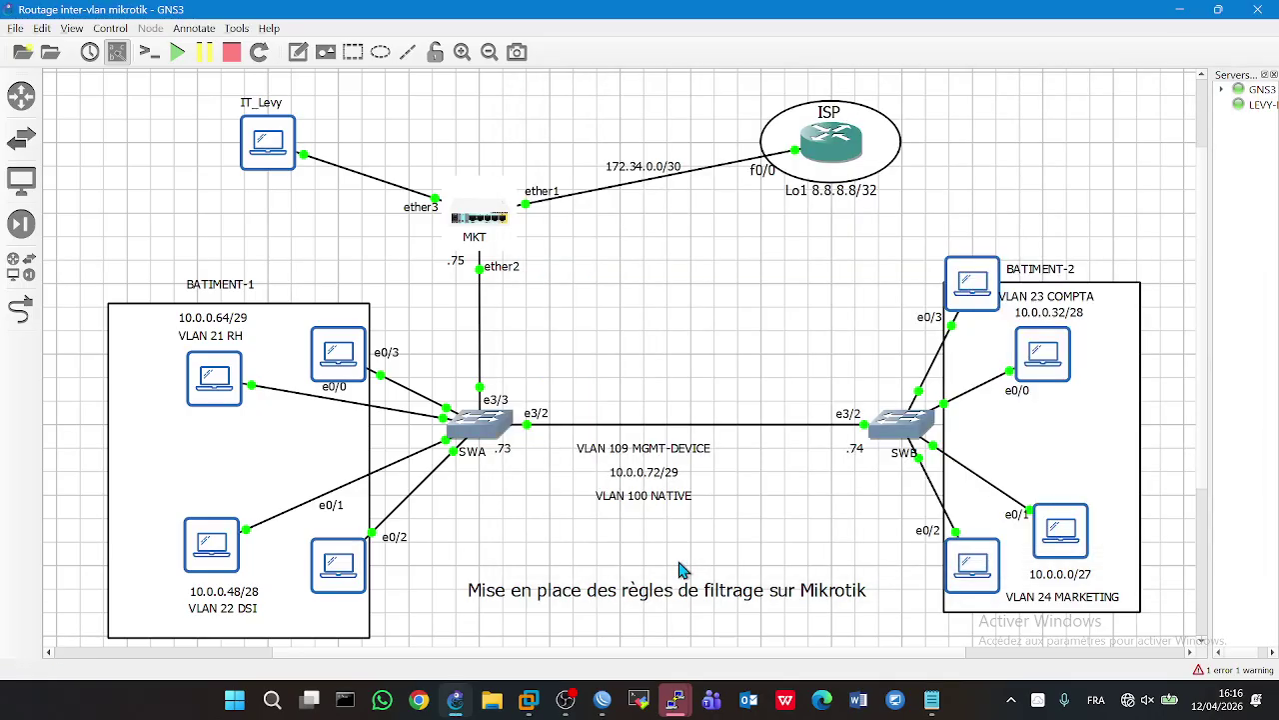
# - Connect WinBox to the MikroTik at 192.168.10.100 and review its VLAN interfaces
pyautogui.click(603, 700)
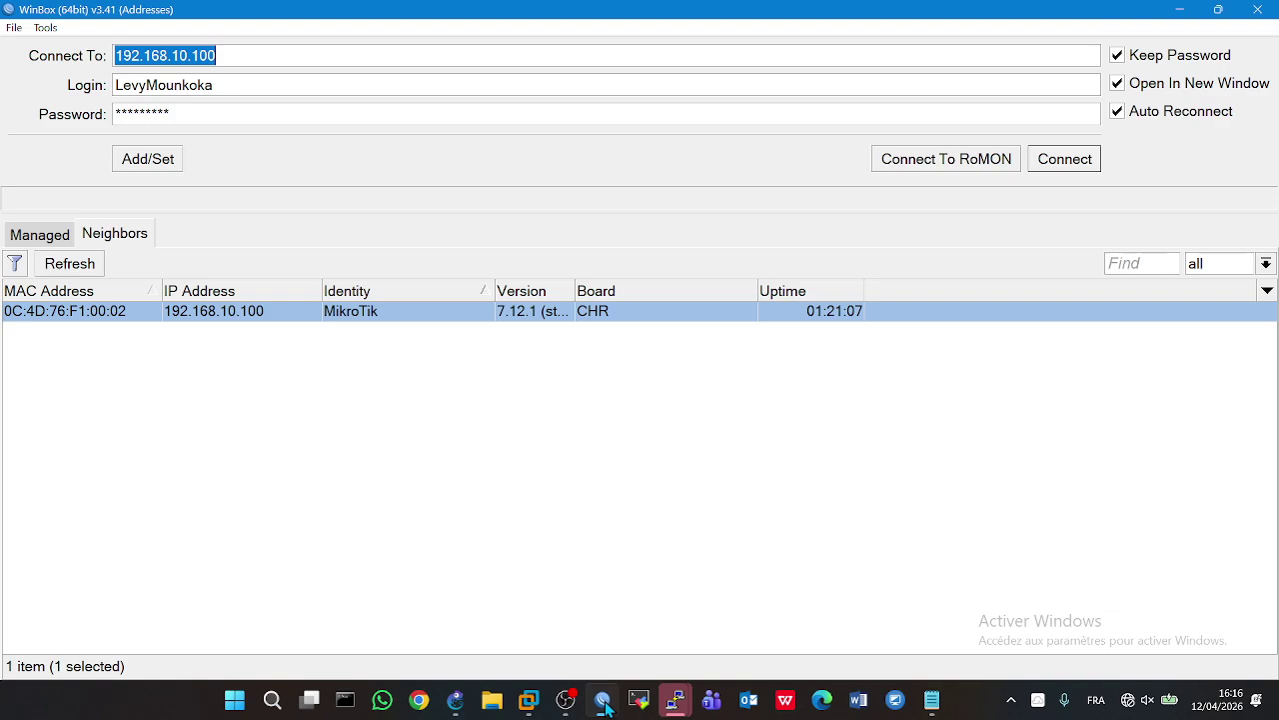
pyautogui.doubleClick(291, 304)
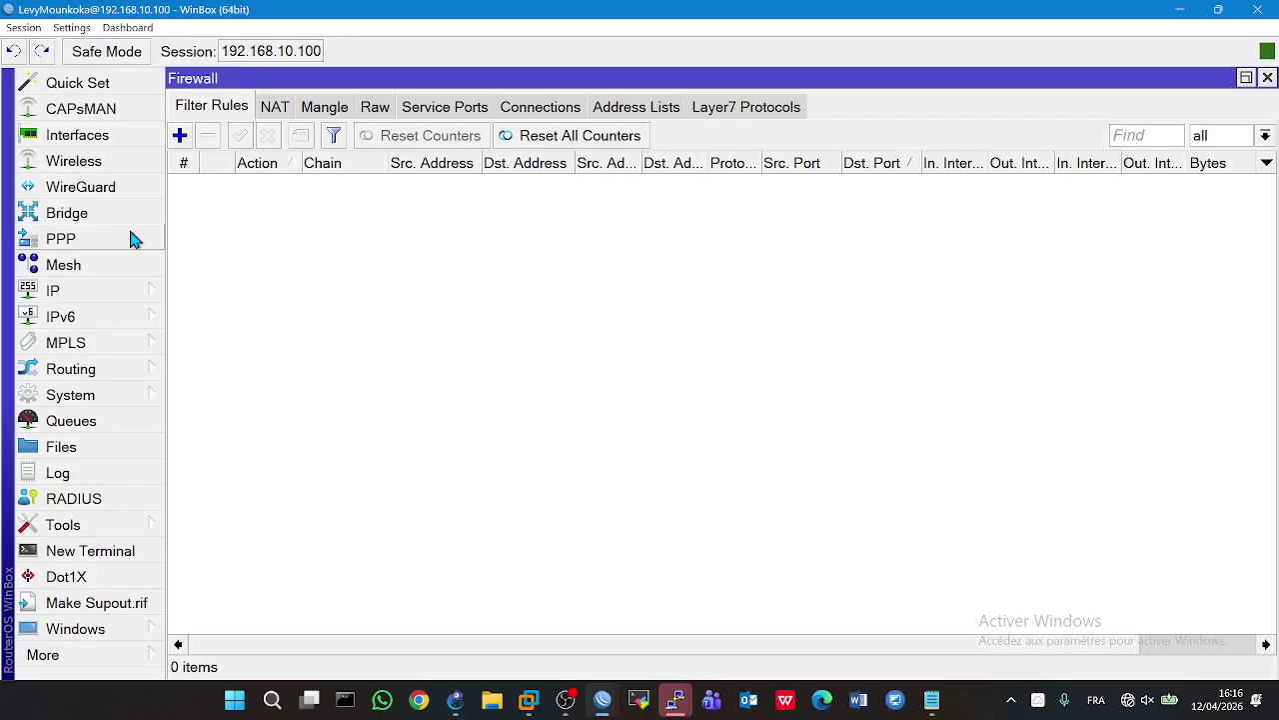
pyautogui.click(77, 290)
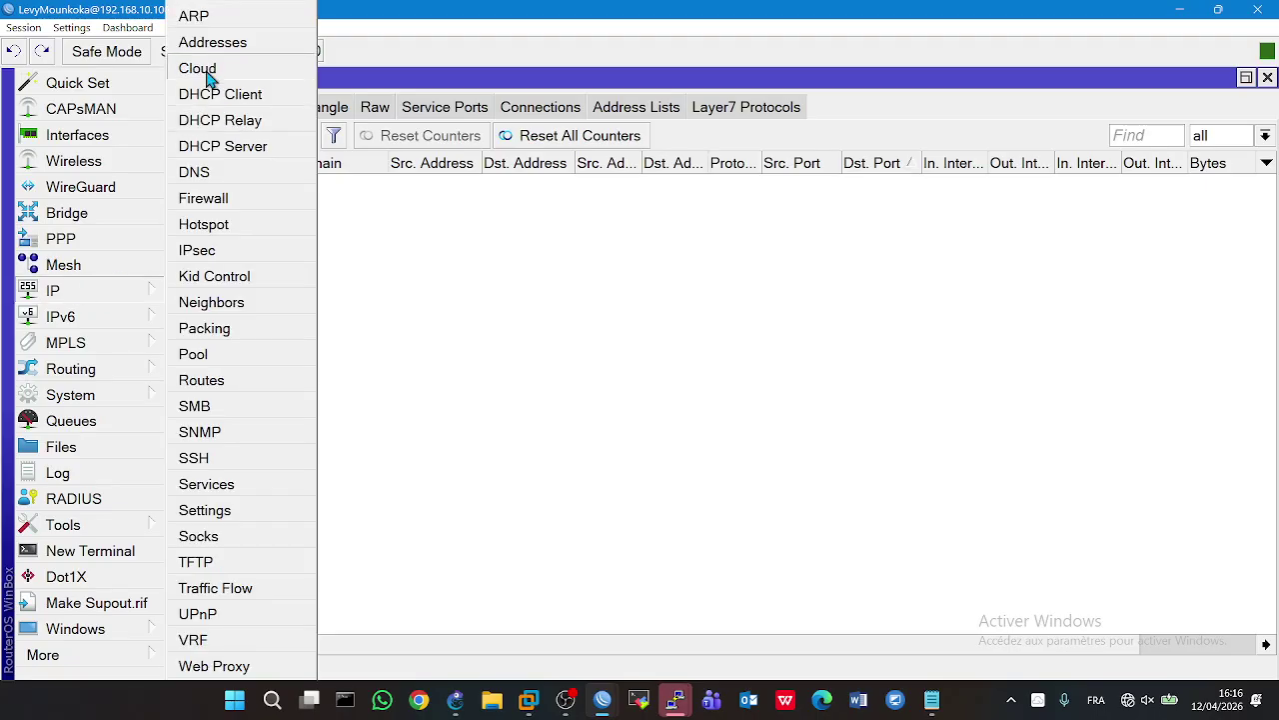
pyautogui.click(136, 143)
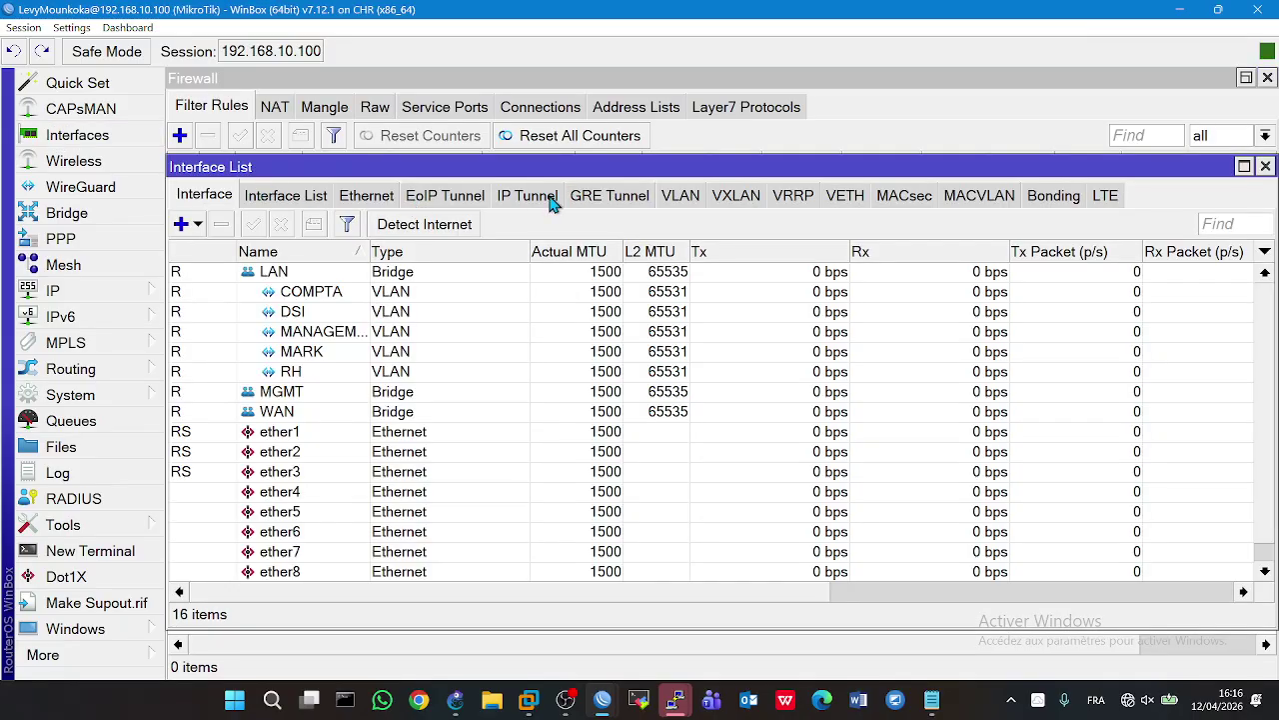
pyautogui.click(683, 195)
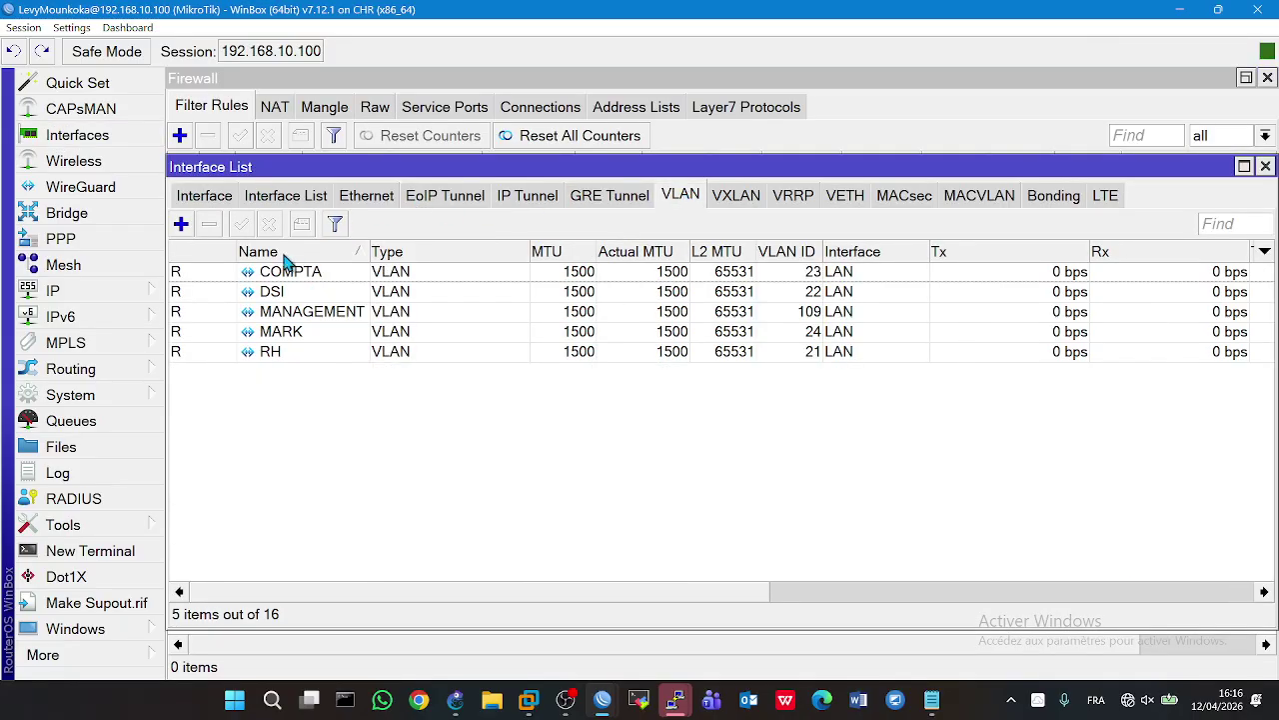
pyautogui.click(212, 201)
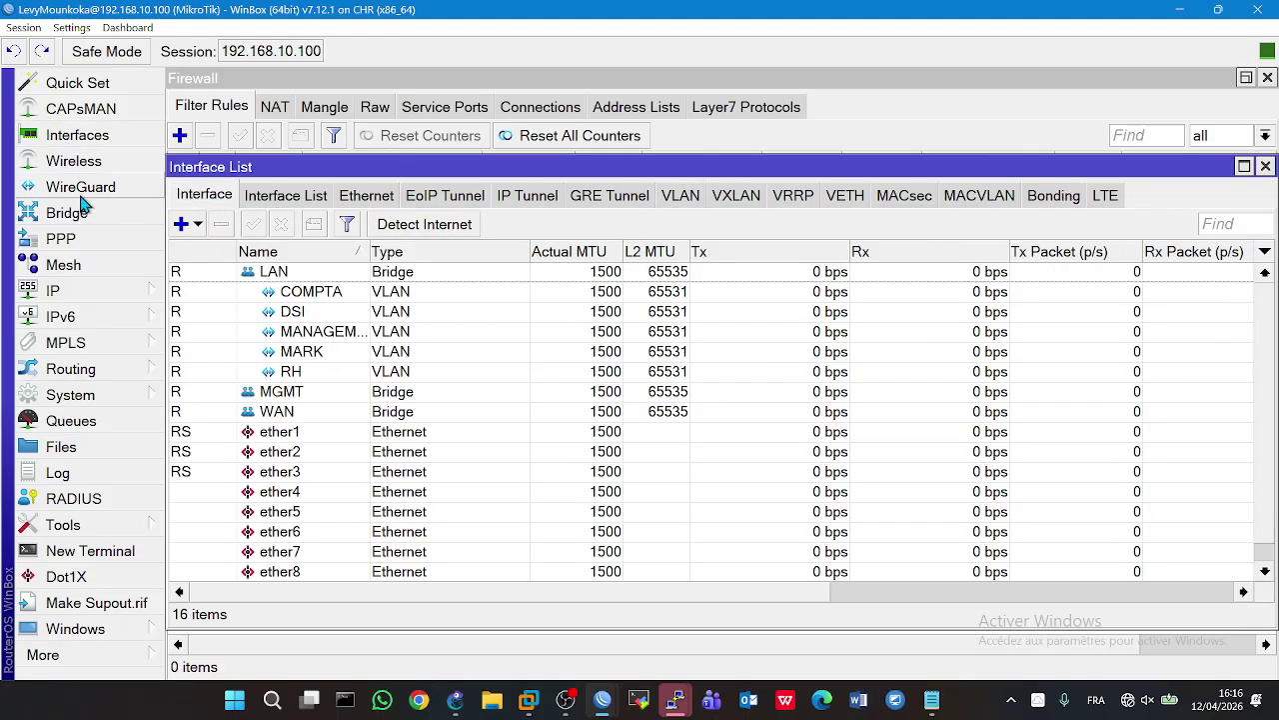
# - Review the router's IP addresses, then close the session windows and minimize WinBox
pyautogui.click(52, 290)
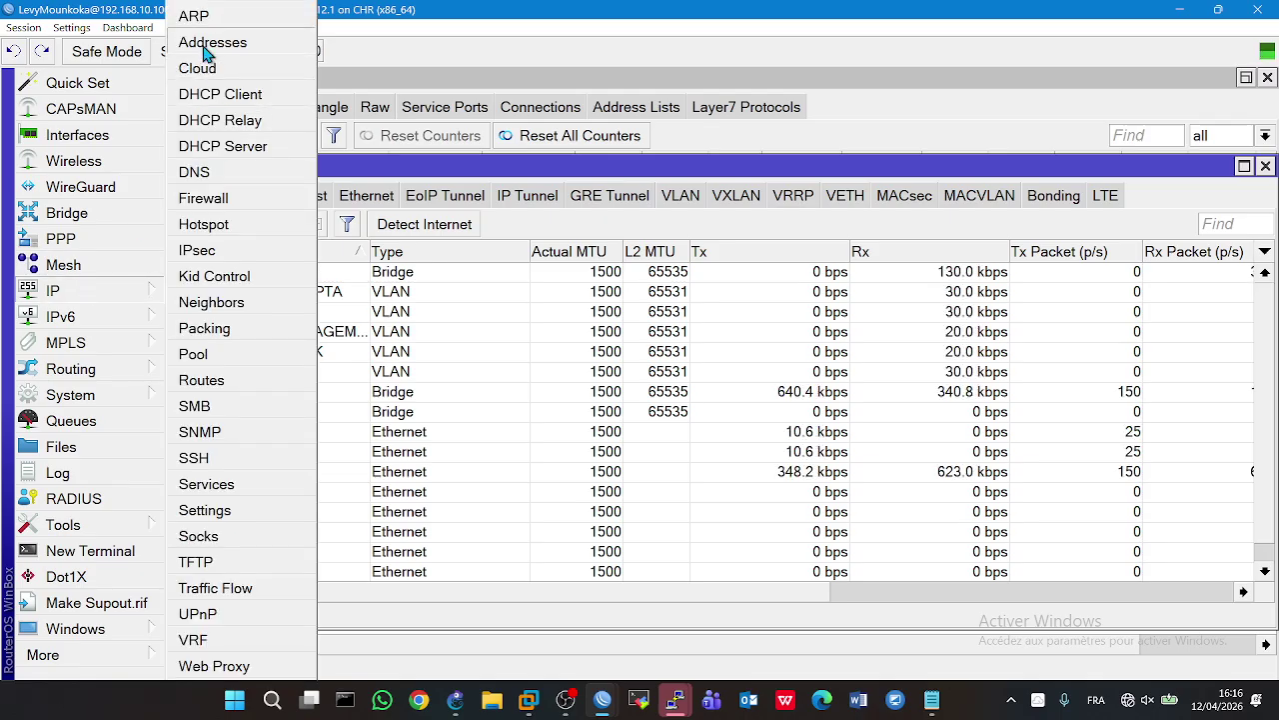
pyautogui.click(198, 43)
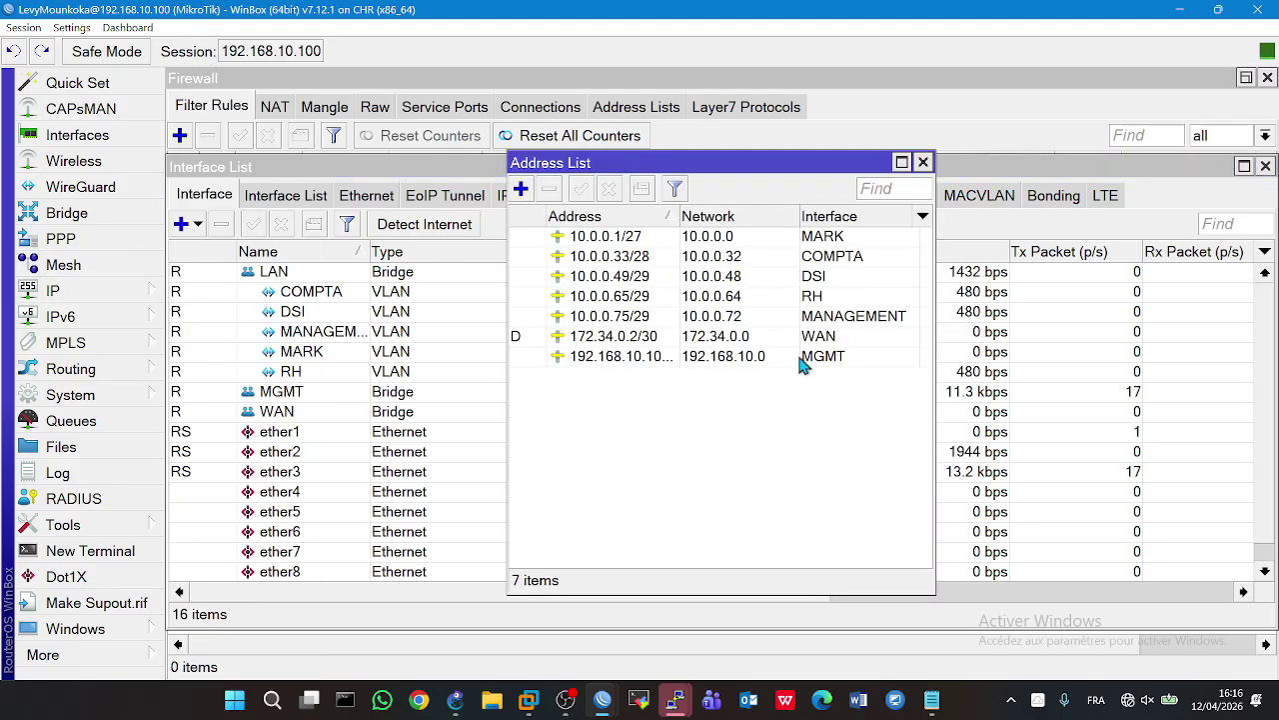
pyautogui.click(923, 162)
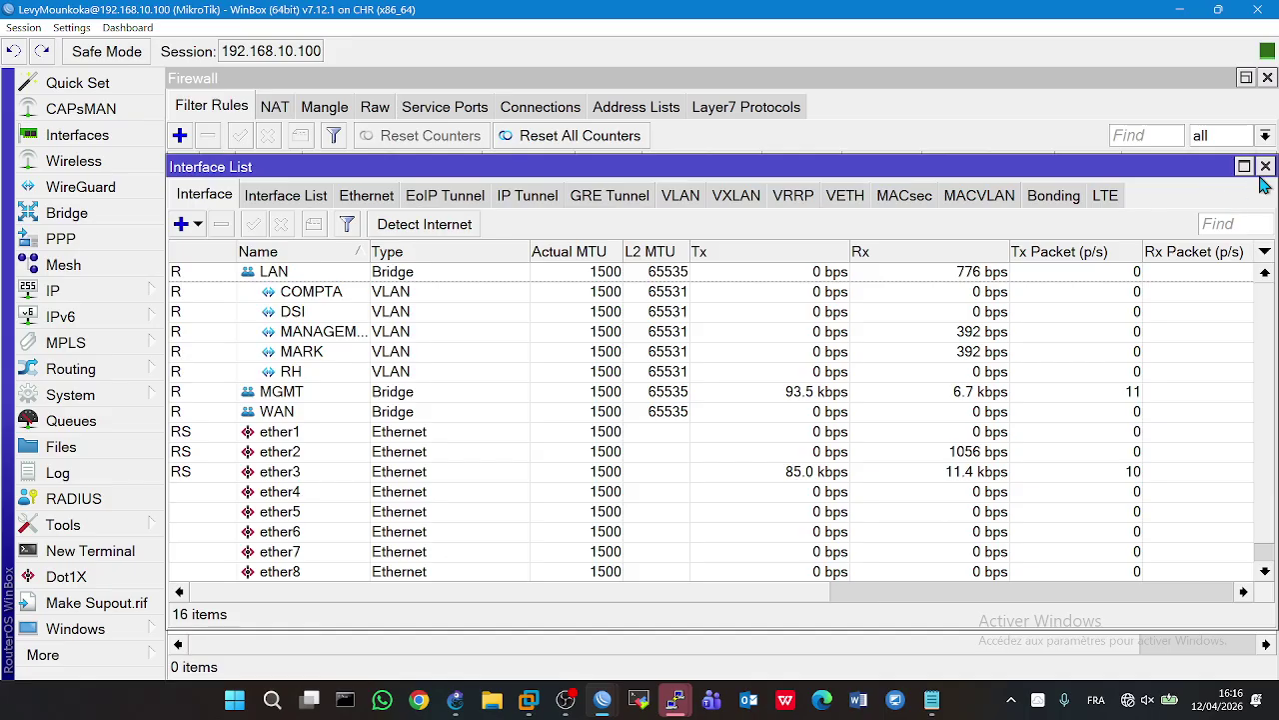
pyautogui.click(1265, 167)
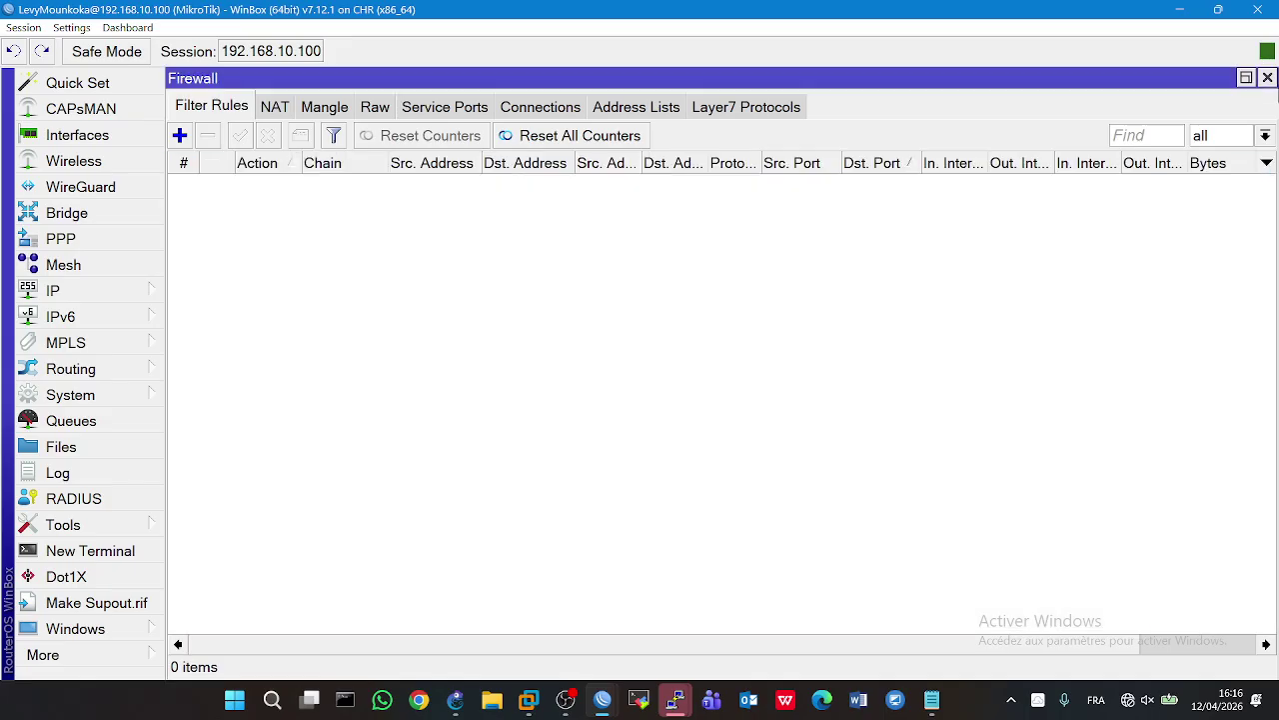
pyautogui.click(1267, 80)
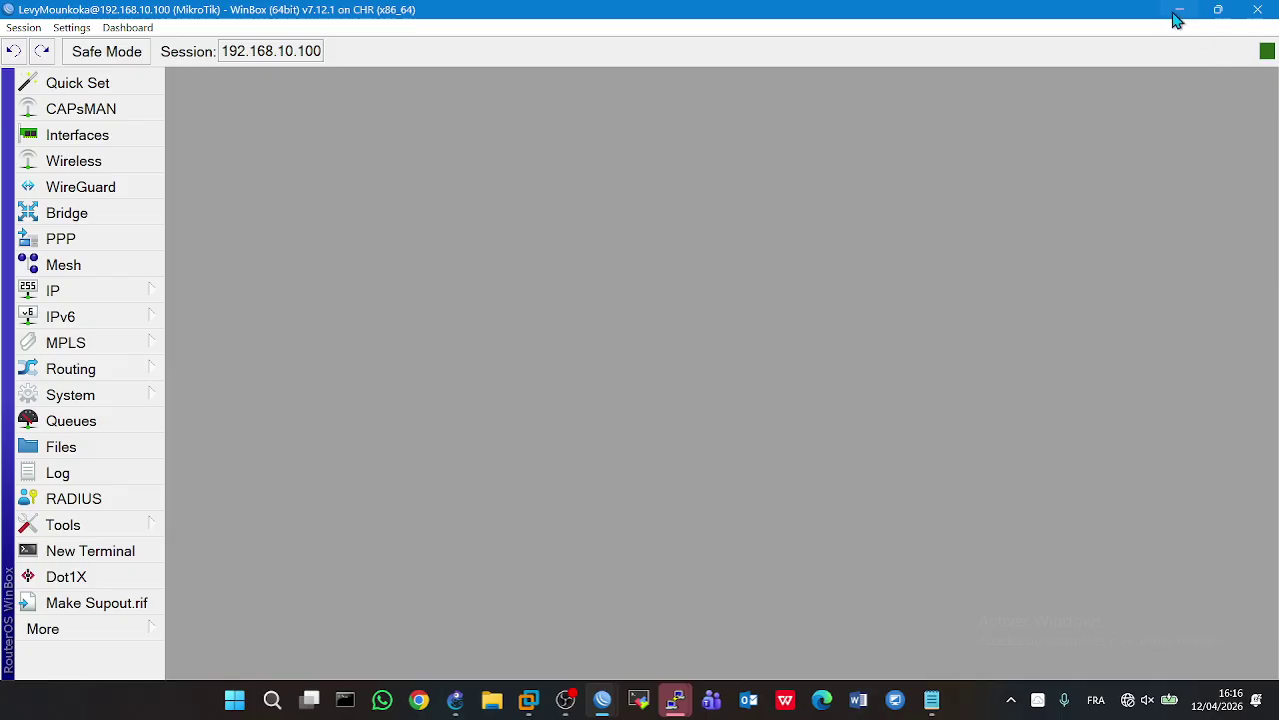
pyautogui.click(1180, 10)
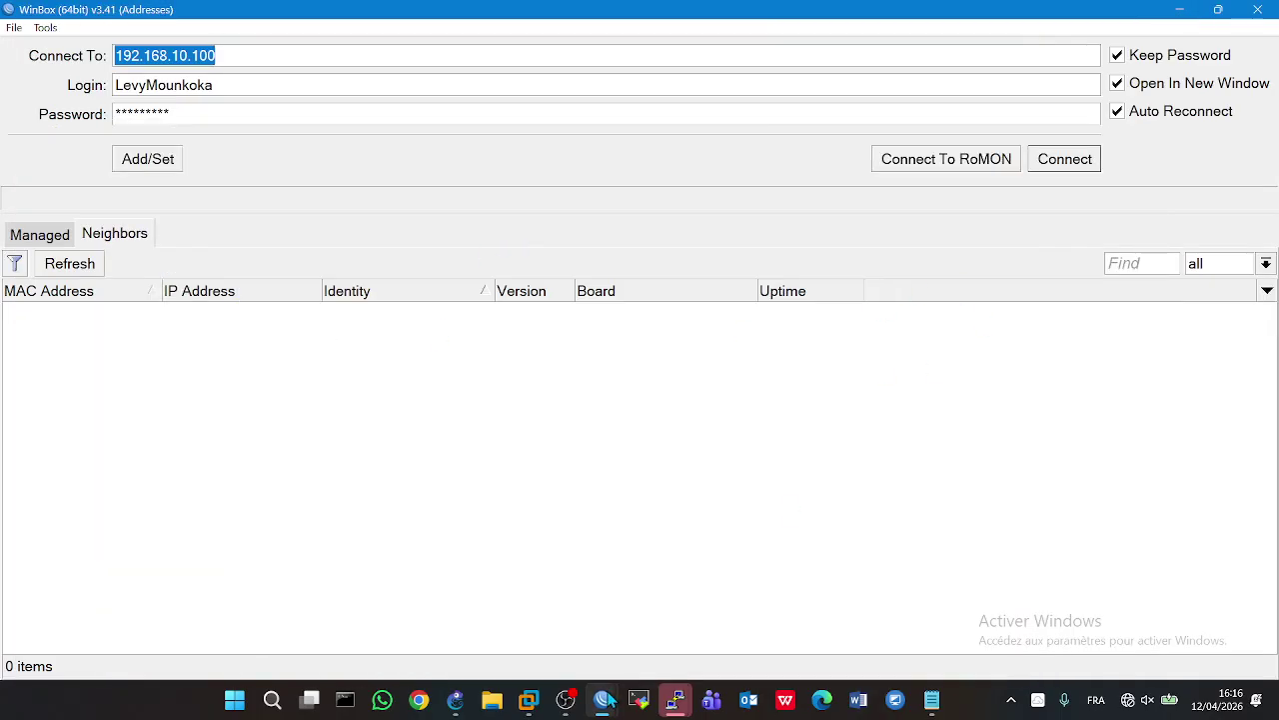
# - Close the WinBox launcher and open the consoles of RH PCs PC3 and PC2
pyautogui.moveTo(604, 698)
pyautogui.click(585, 562)
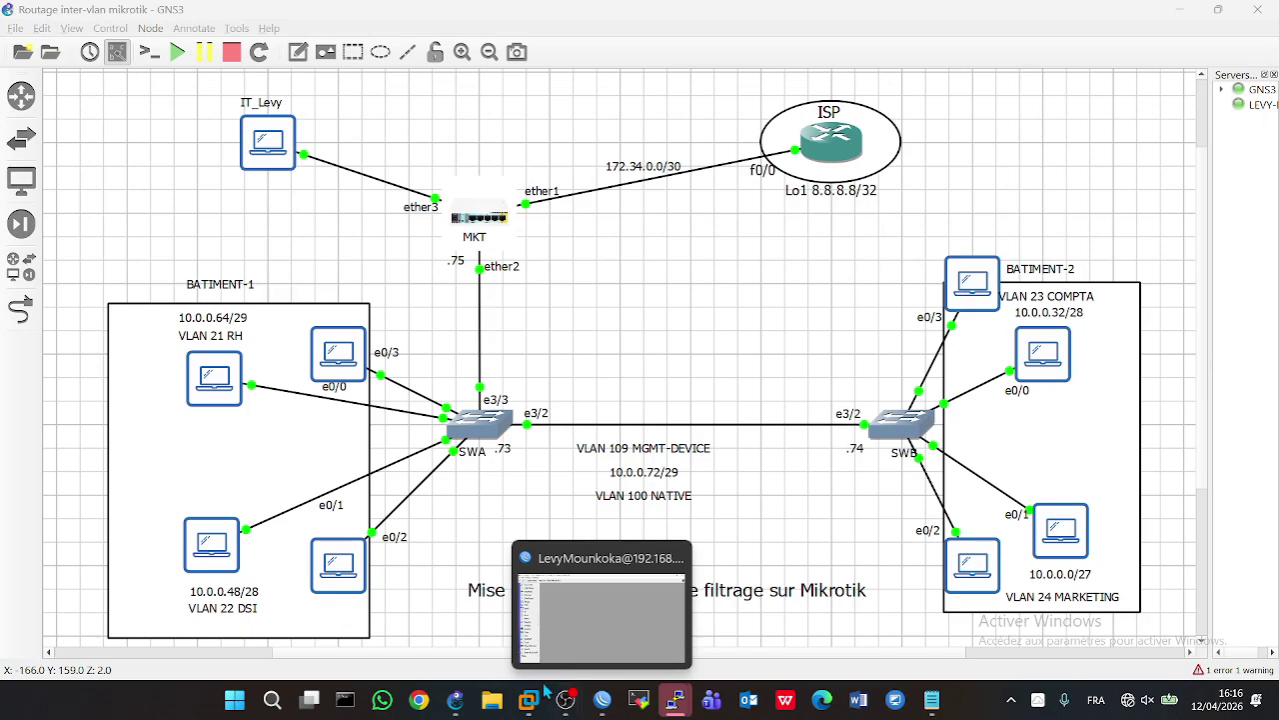
pyautogui.click(328, 362)
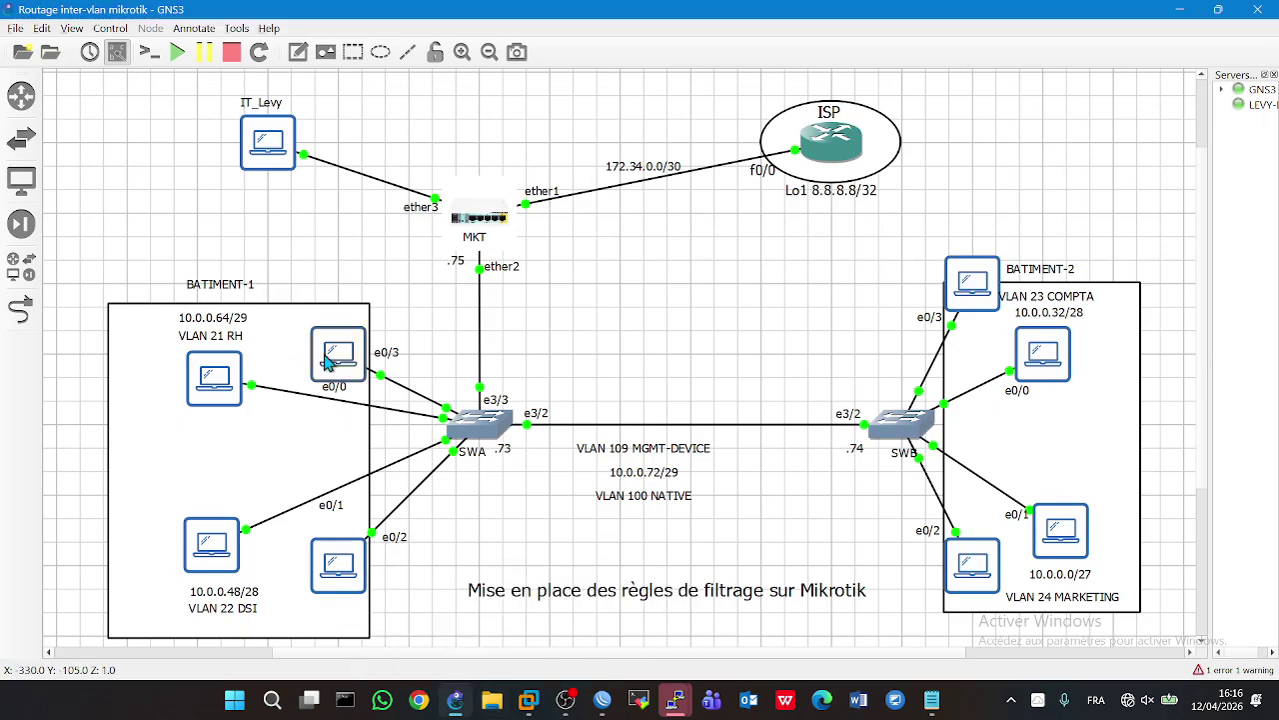
pyautogui.doubleClick(328, 362)
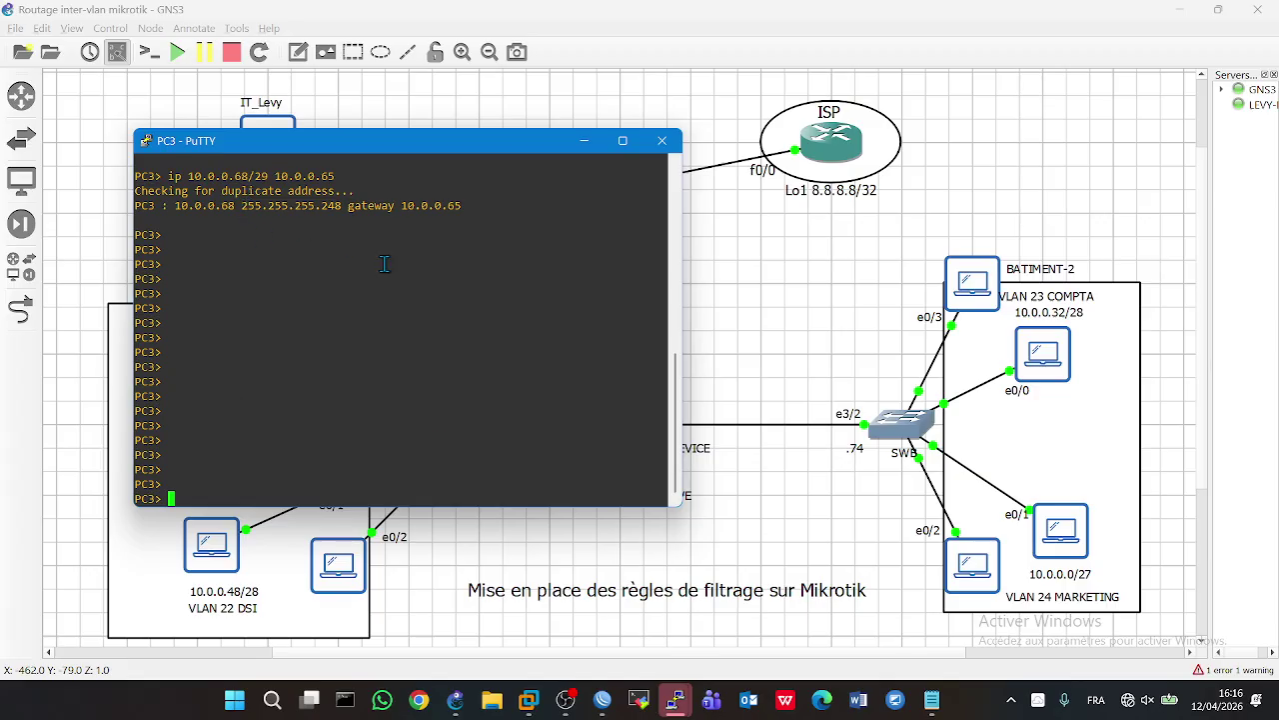
pyautogui.click(593, 548)
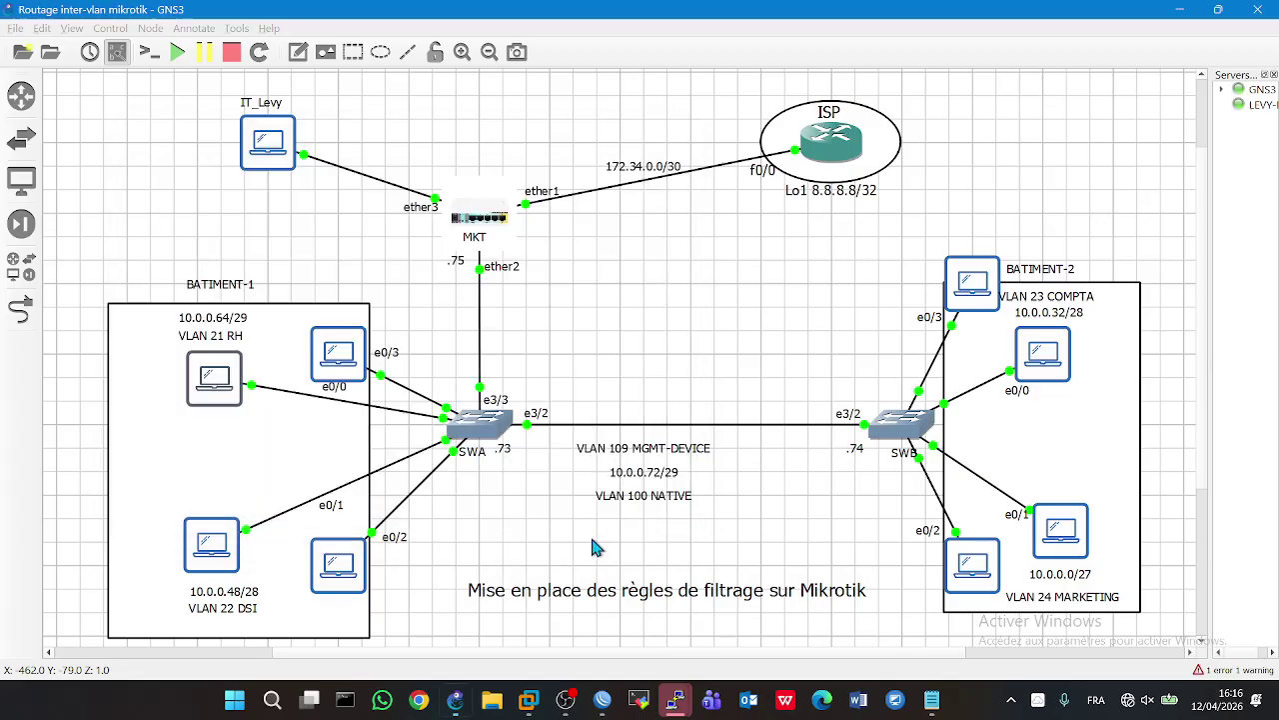
pyautogui.doubleClick(336, 360)
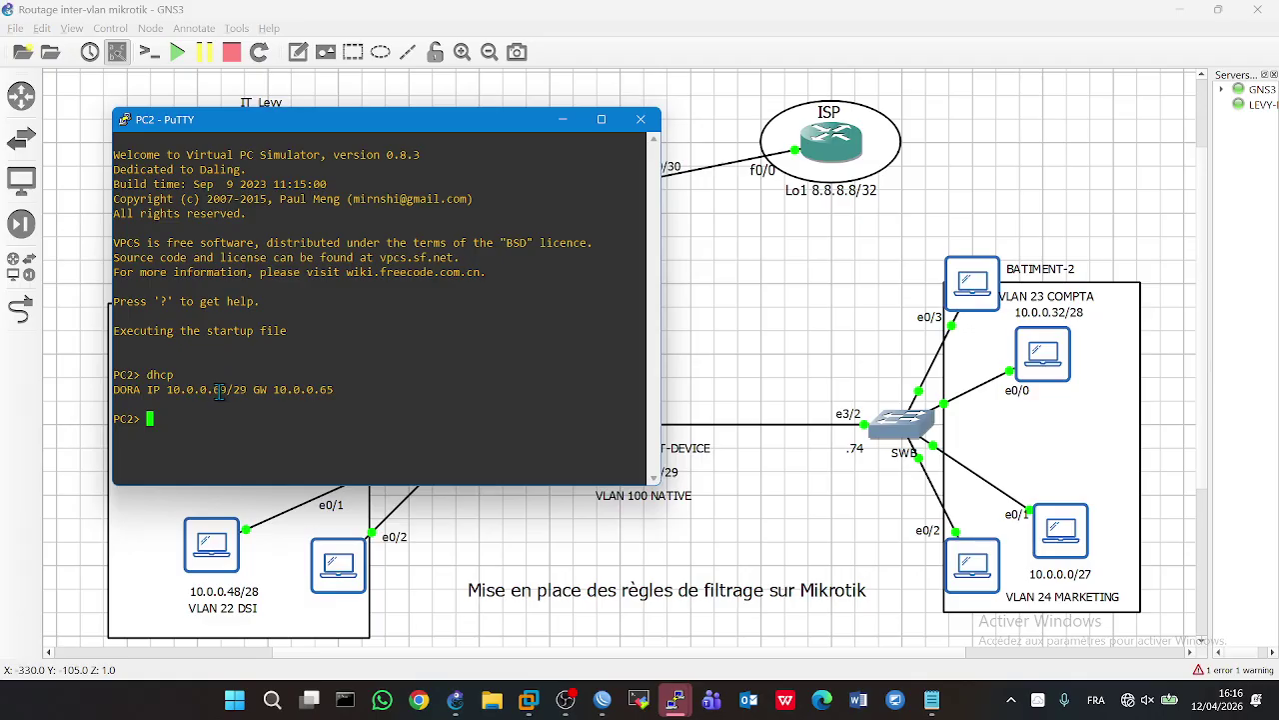
# - From marketing PC8, ping 10.0.0.69 successfully
pyautogui.click(972, 566)
pyautogui.doubleClick(972, 566)
pyautogui.write('ping ')
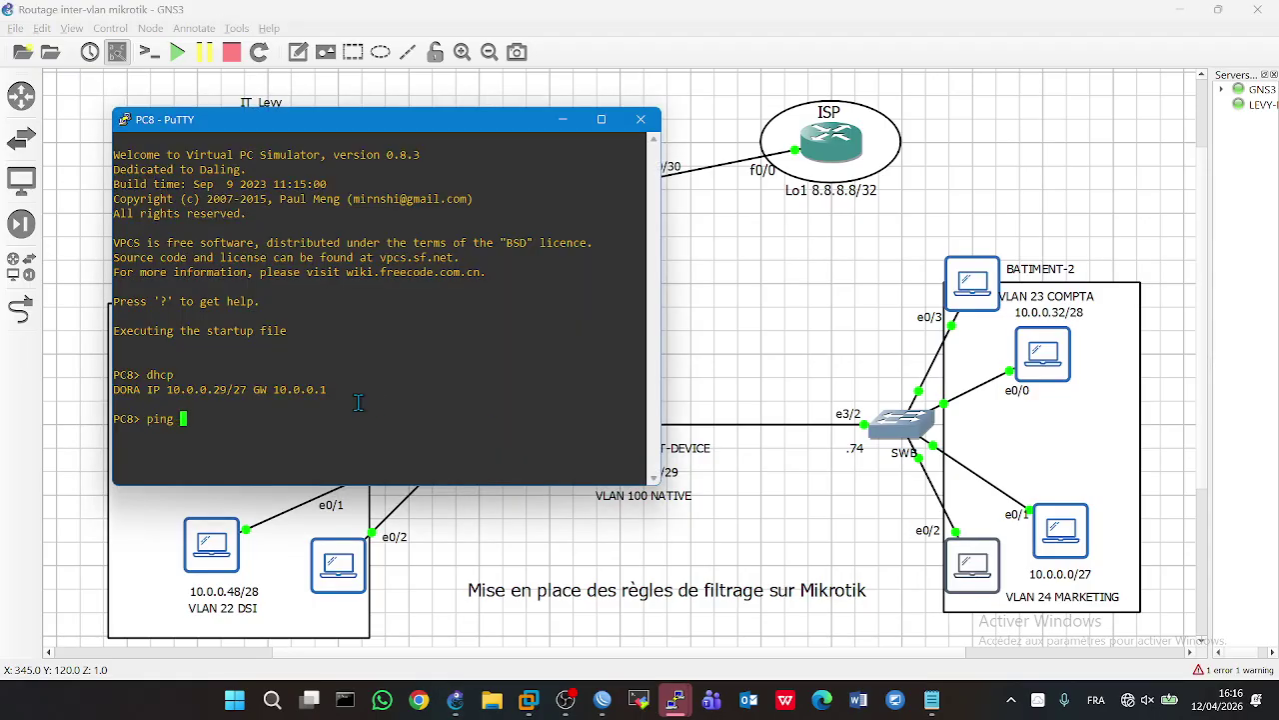
pyautogui.write('10.0.0.69')
pyautogui.press('Return')
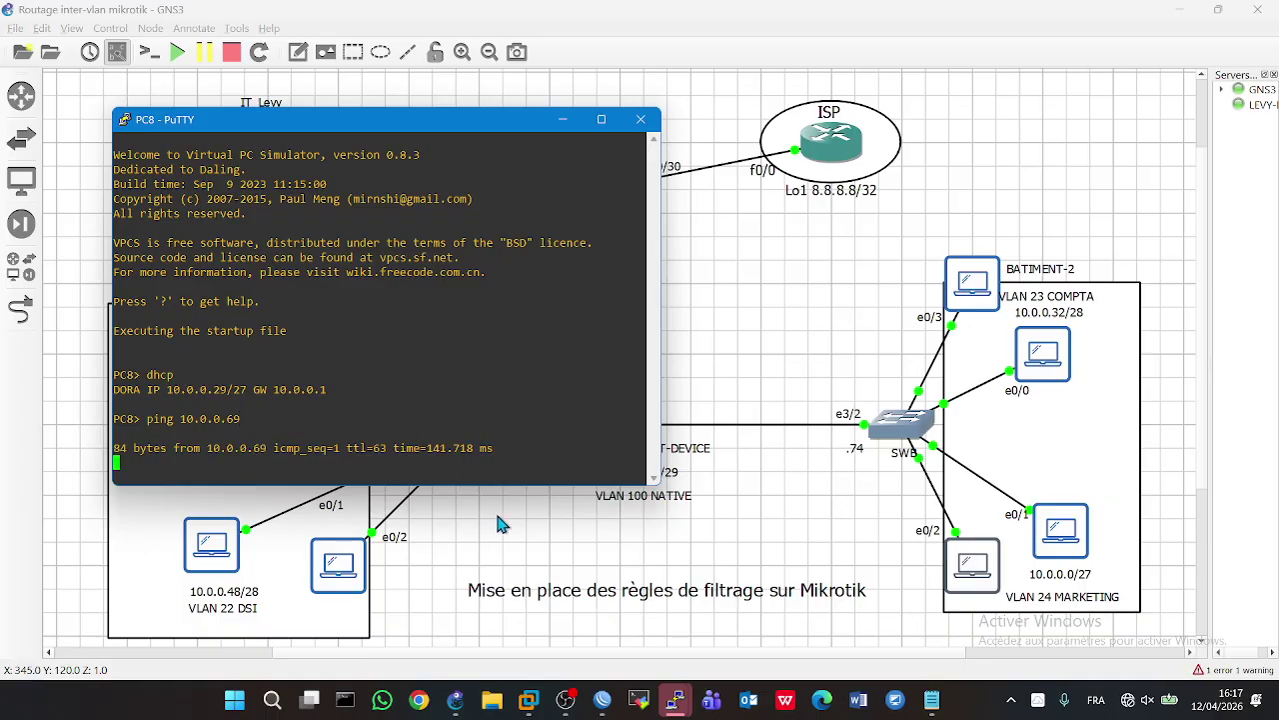
pyautogui.click(500, 525)
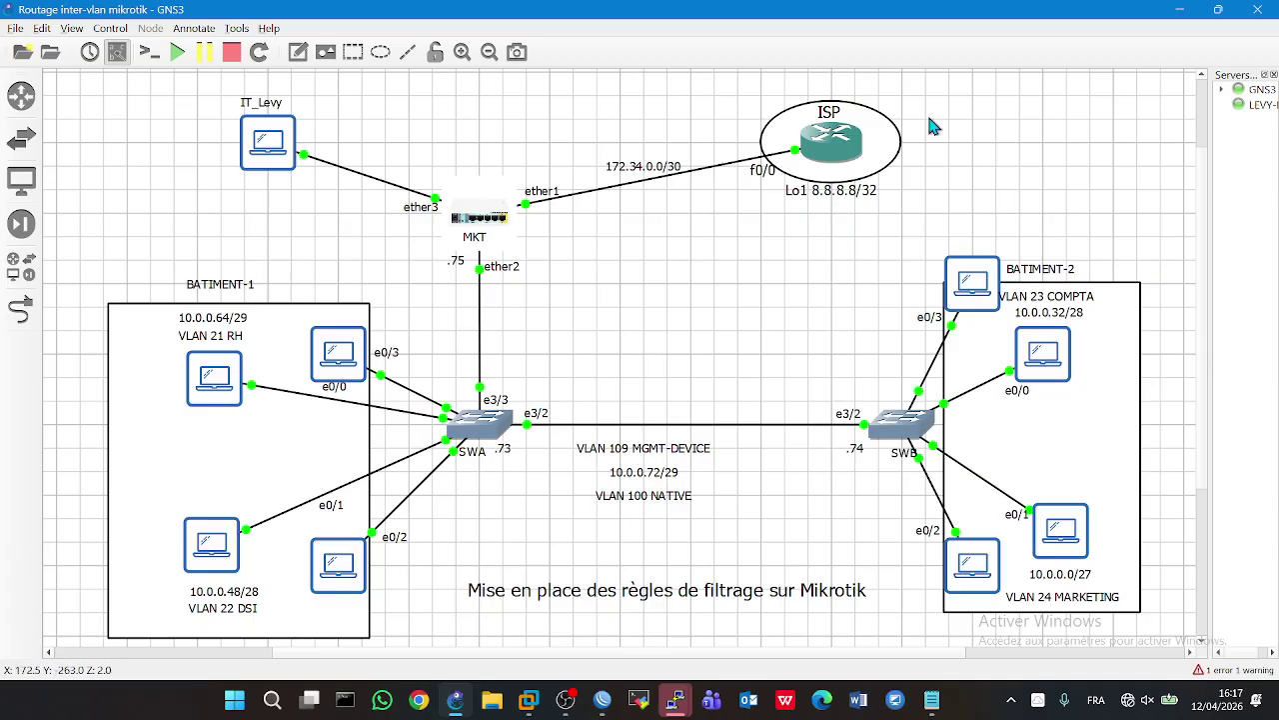
# - On the ISP router, run 'show ip int br | ex una' to confirm Fa0/0 172.34.0.1 and Loopback1 8.8.8.8 up
pyautogui.doubleClick(838, 148)
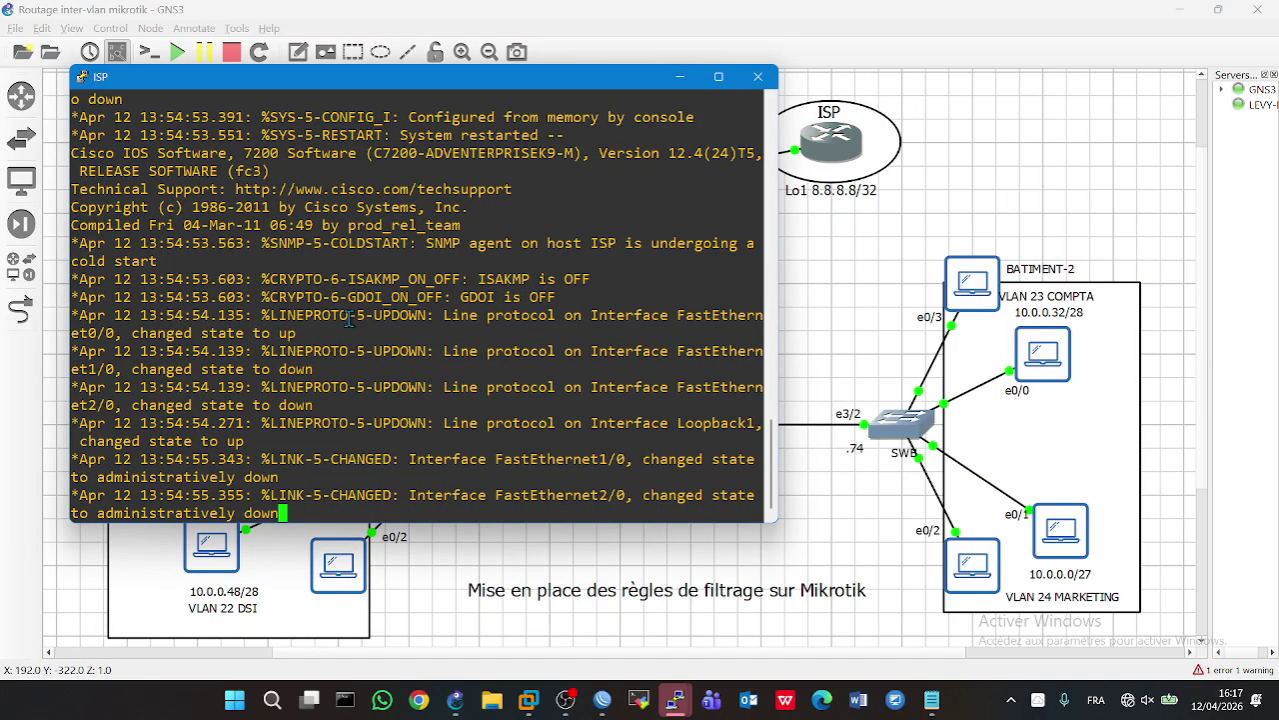
pyautogui.press('Return')
pyautogui.press('Return')
pyautogui.press('Return')
pyautogui.press('Return')
pyautogui.press('Return')
pyautogui.press('Return')
pyautogui.press('Return')
pyautogui.write('sh')
pyautogui.press('Tab')
pyautogui.write('ip int br')
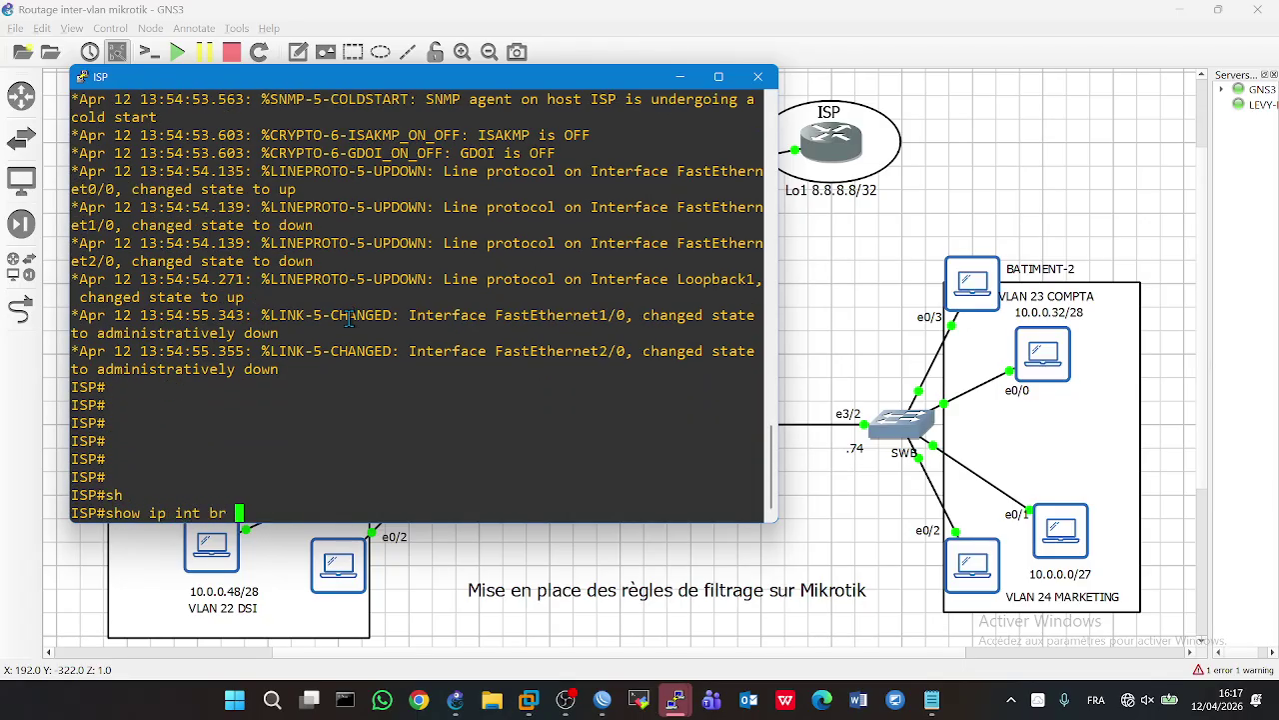
pyautogui.write(' | ex una')
pyautogui.press('Return')
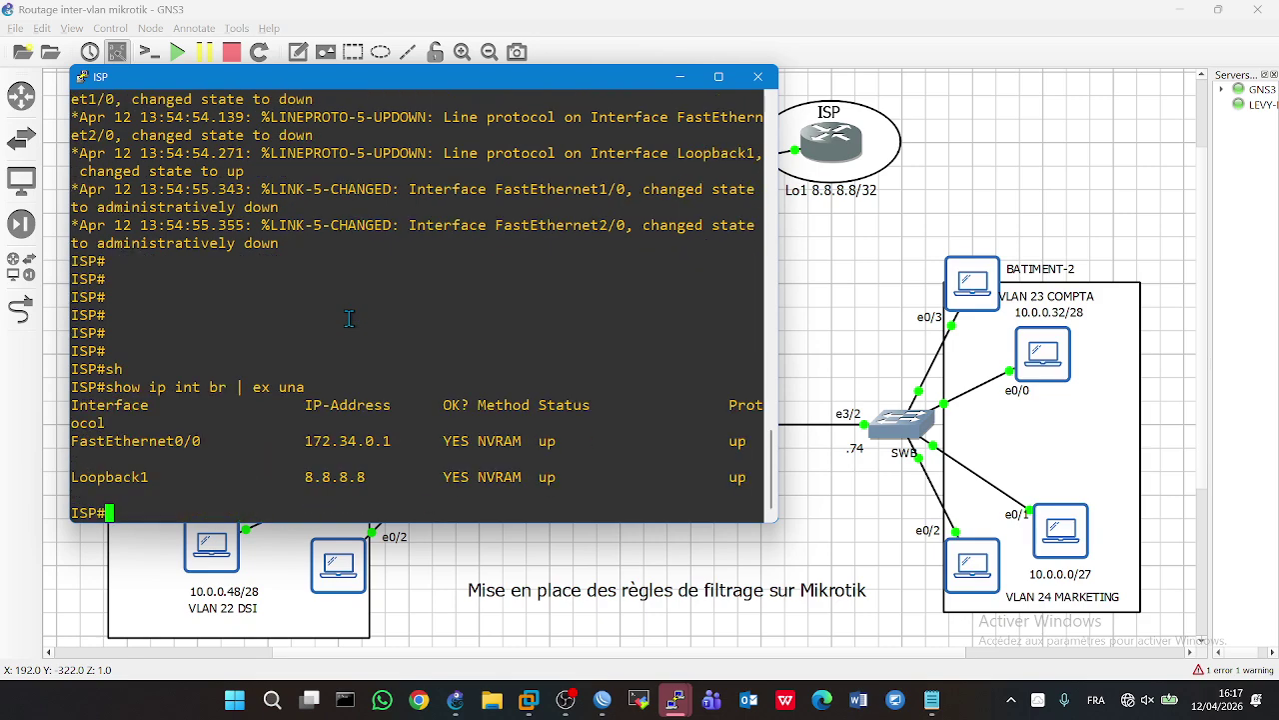
pyautogui.moveTo(371, 466); pyautogui.dragTo(74, 480)
pyautogui.click(447, 572)
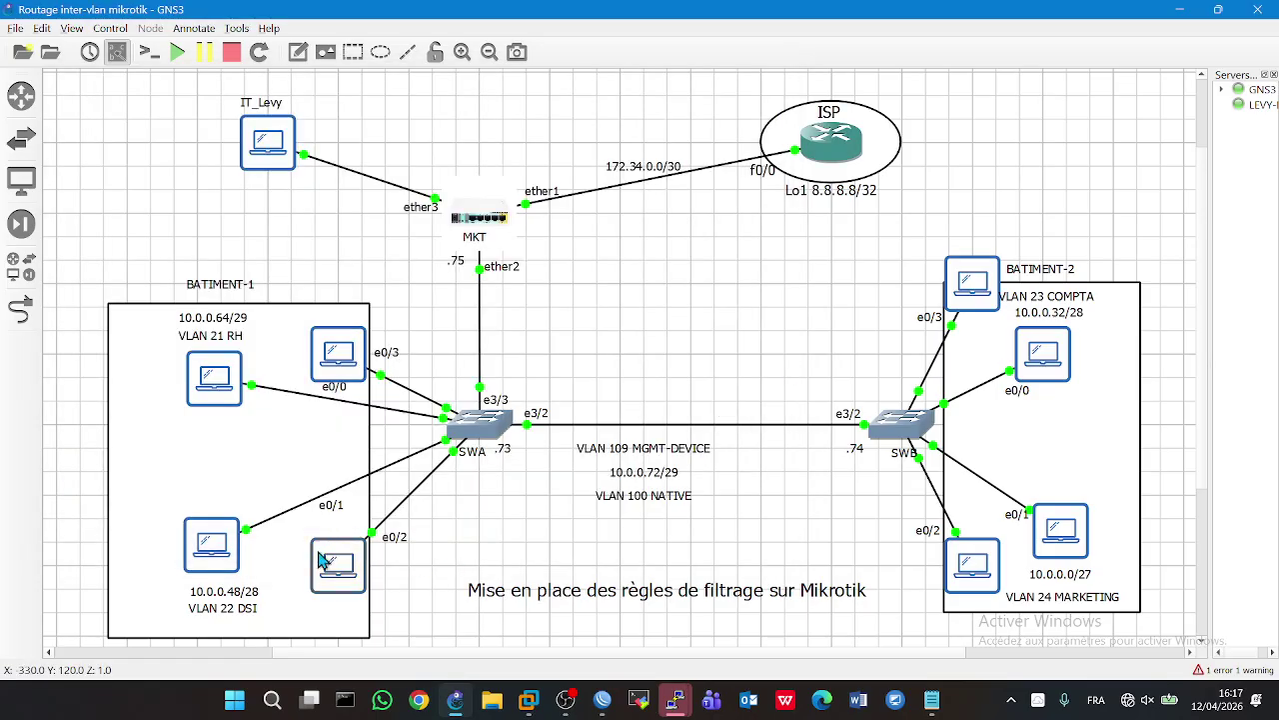
# - Start continuous pings to 8.8.8.8 from PC3 and PC2
pyautogui.doubleClick(215, 373)
pyautogui.write('ping 8.8.8.8 -t')
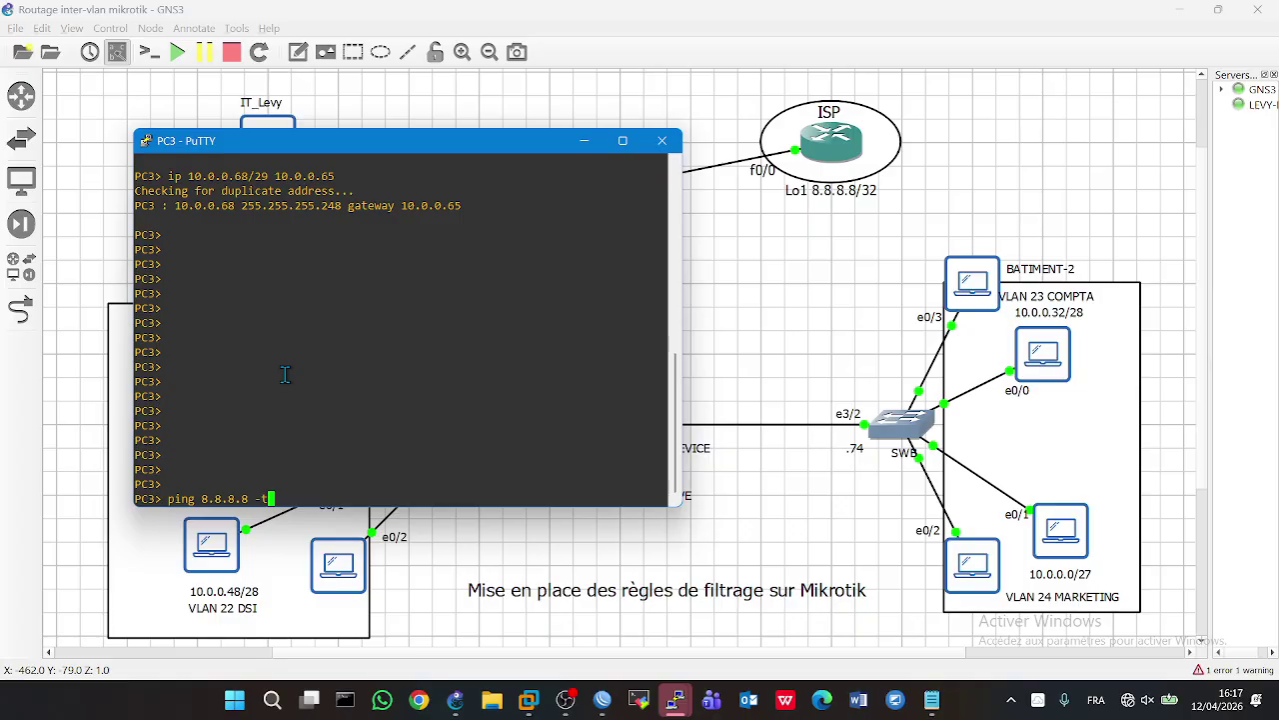
pyautogui.press('Return')
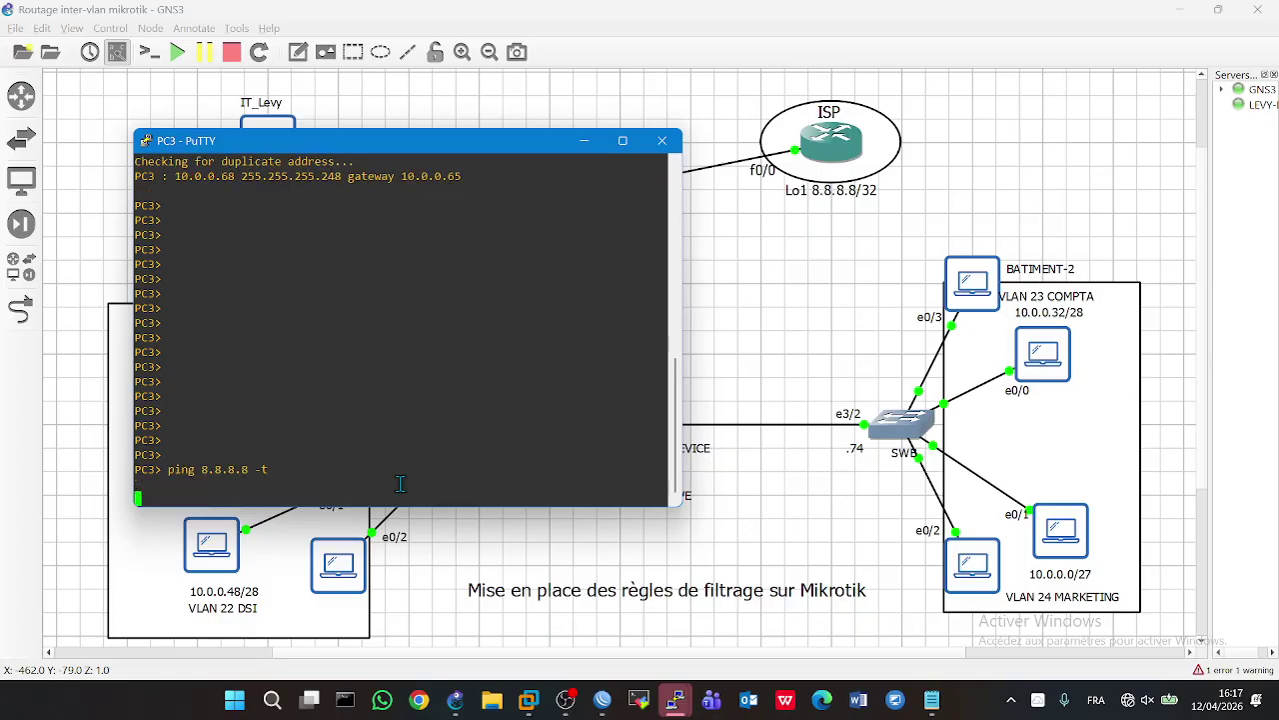
pyautogui.click(474, 560)
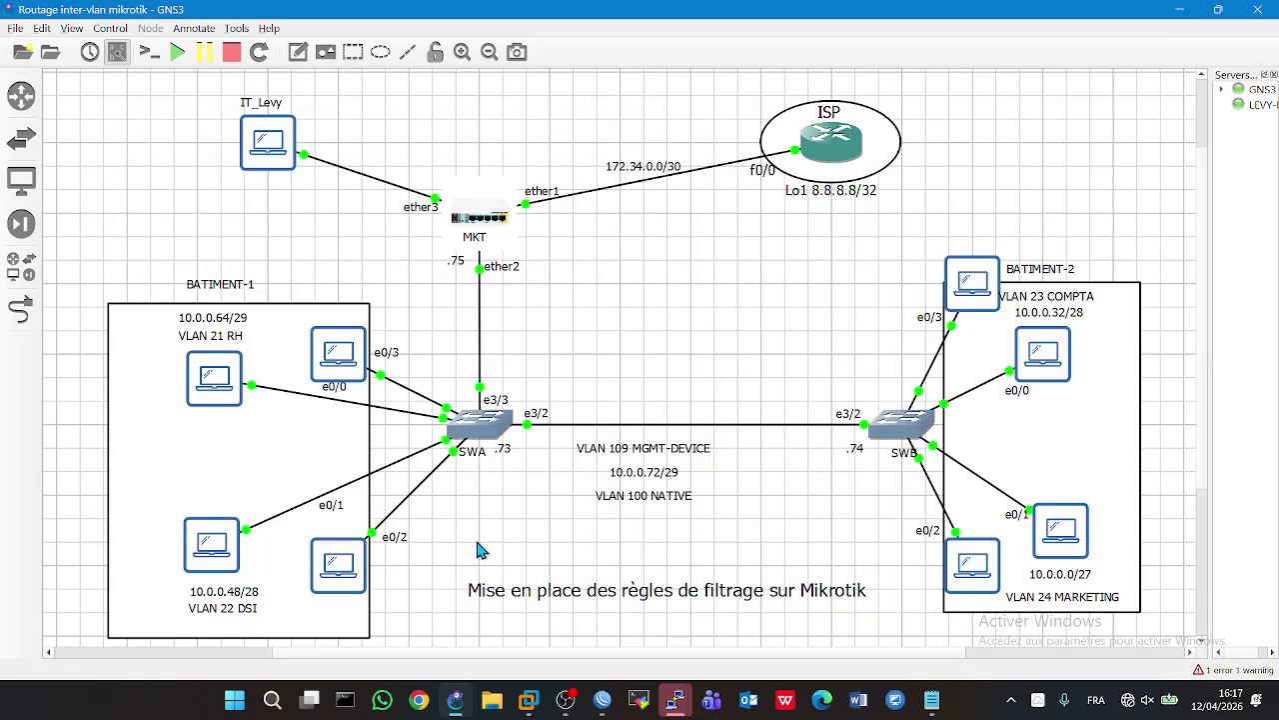
pyautogui.doubleClick(337, 369)
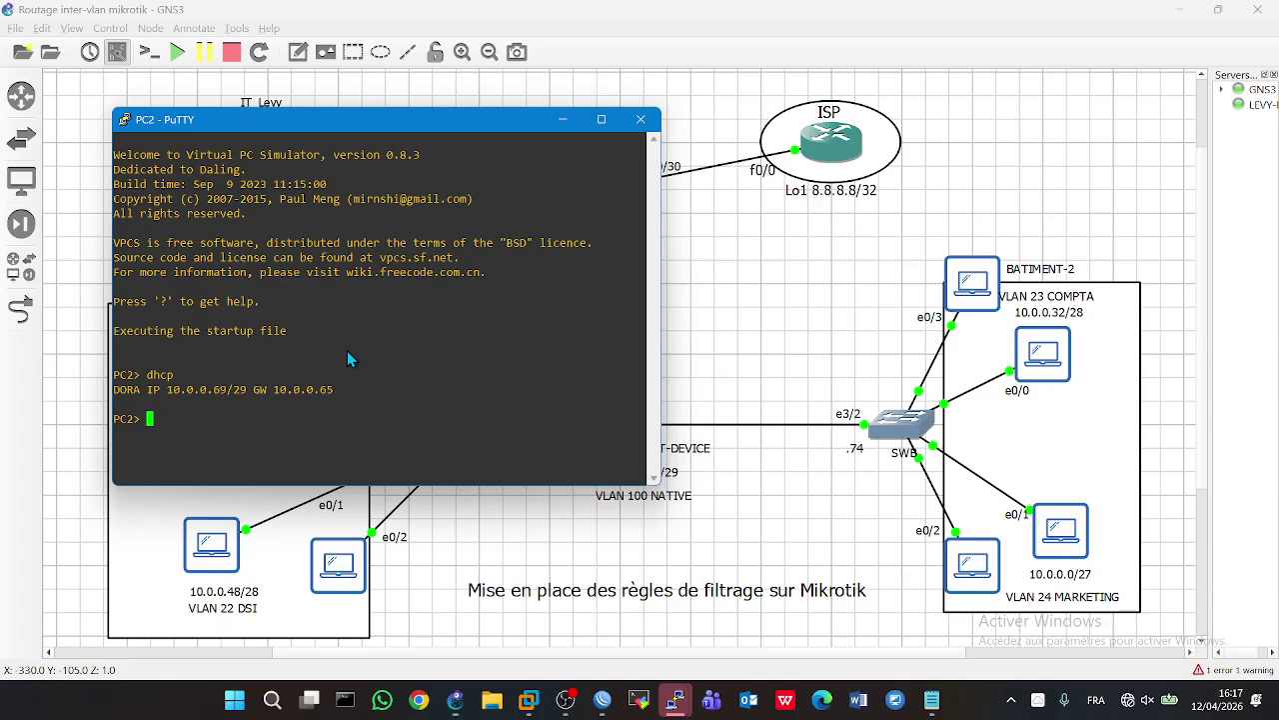
pyautogui.write('ping 8.8.8.8 -t')
pyautogui.press('Return')
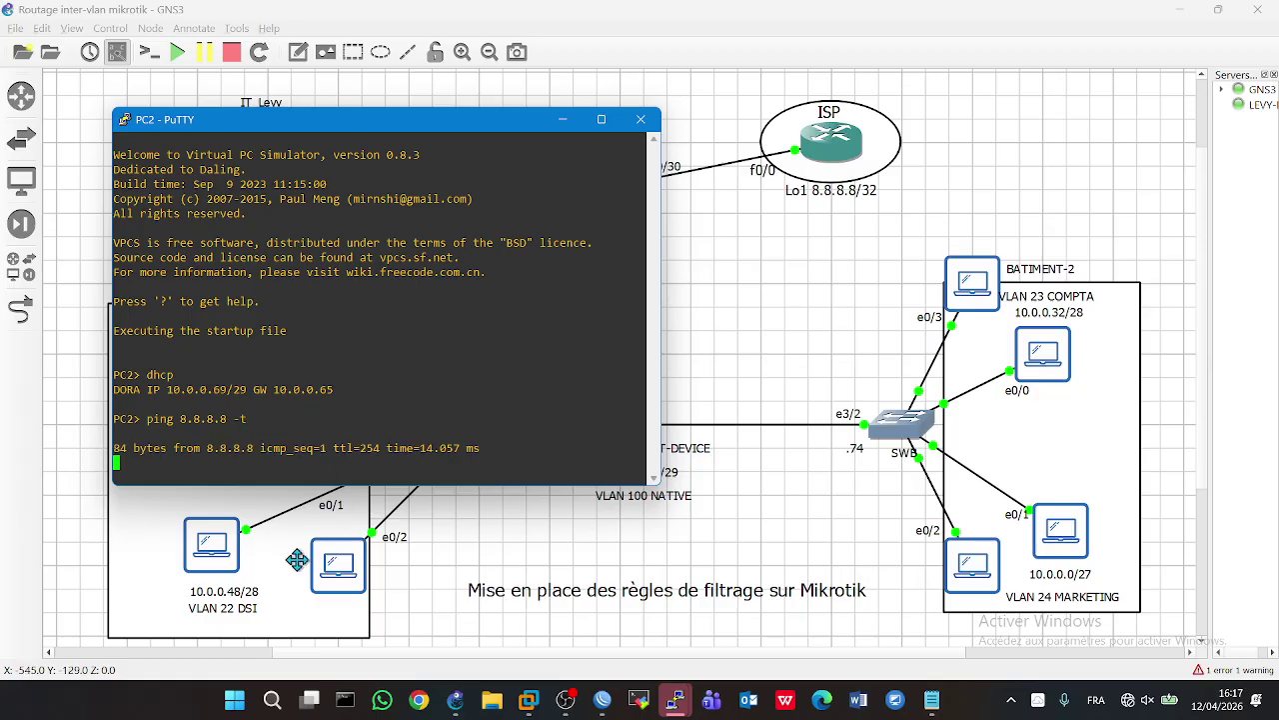
# - Start continuous pings to 8.8.8.8 from PC1, PC6 and PC7
pyautogui.doubleClick(238, 565)
pyautogui.write('pi')
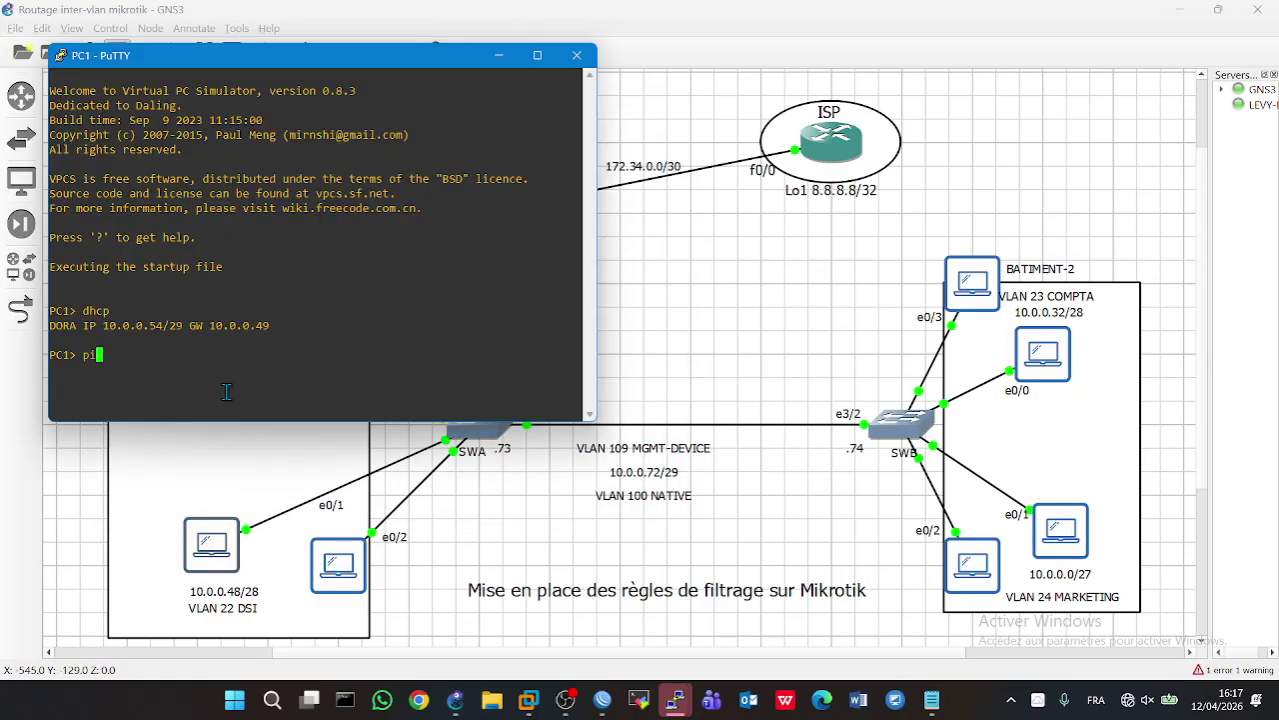
pyautogui.write('ng 8.8.8.8 -t')
pyautogui.press('Return')
pyautogui.doubleClick(338, 565)
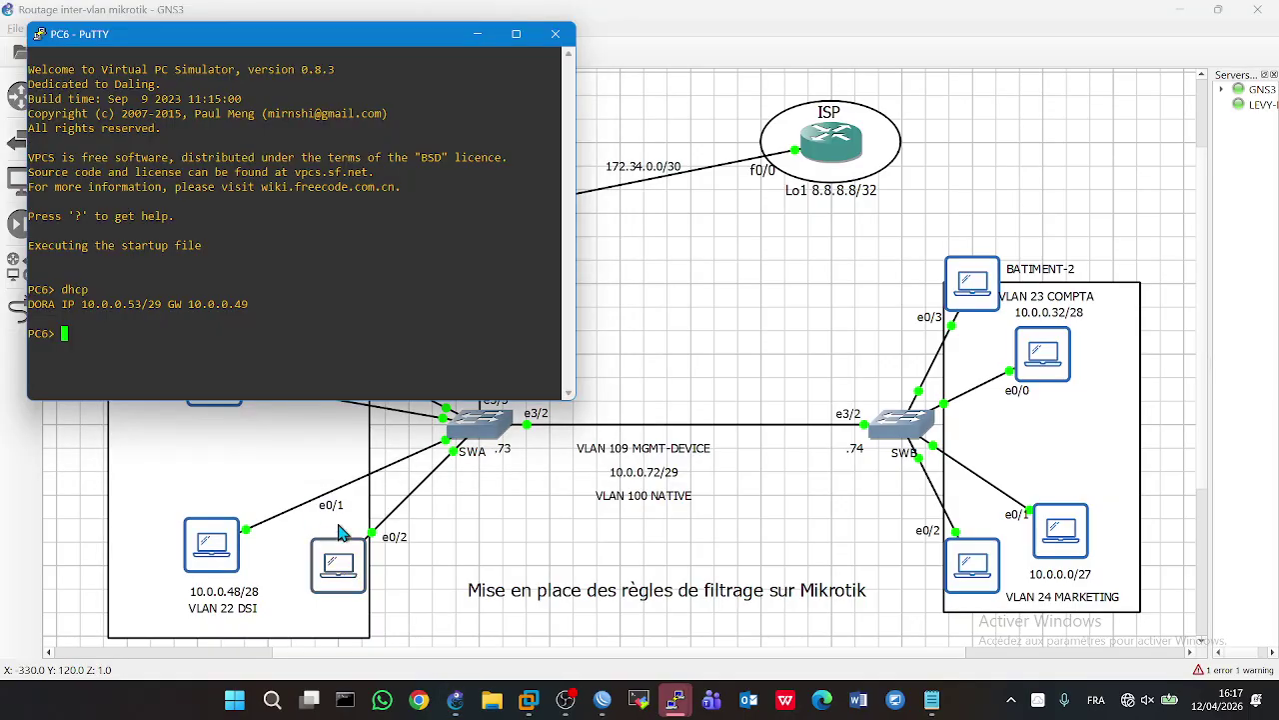
pyautogui.write('ping 8.')
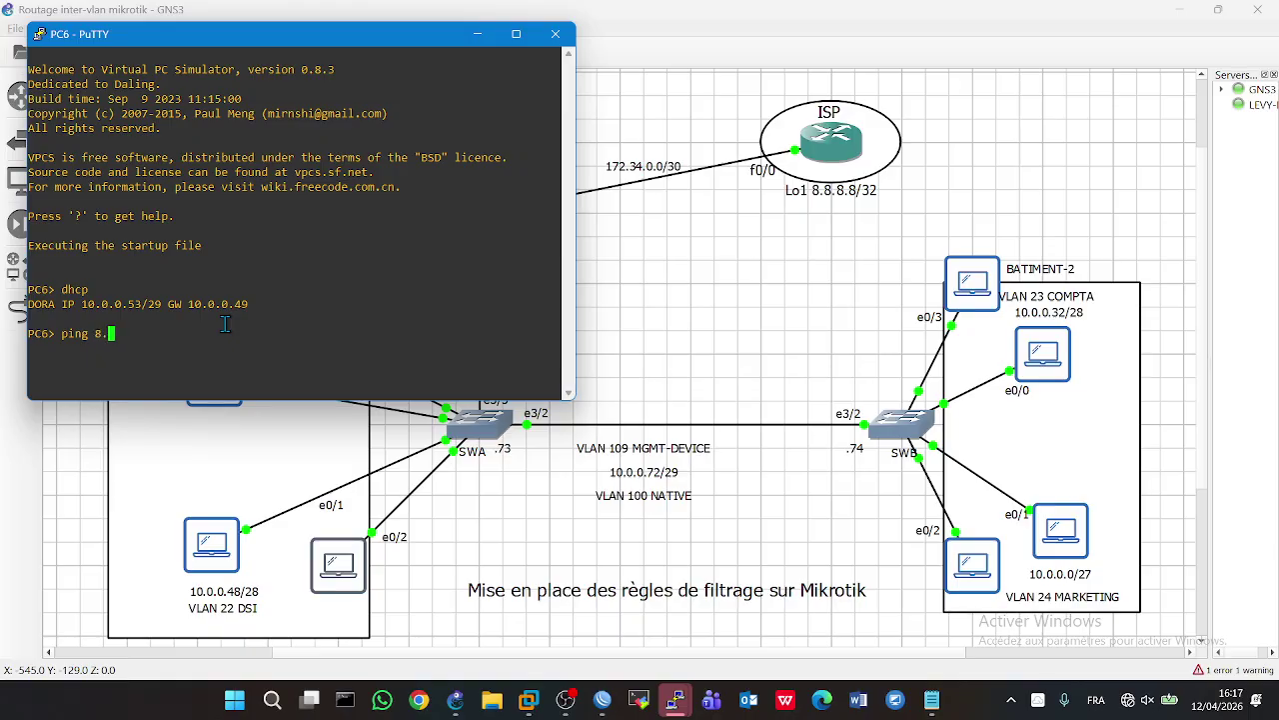
pyautogui.write('8.8.8 -t')
pyautogui.press('Return')
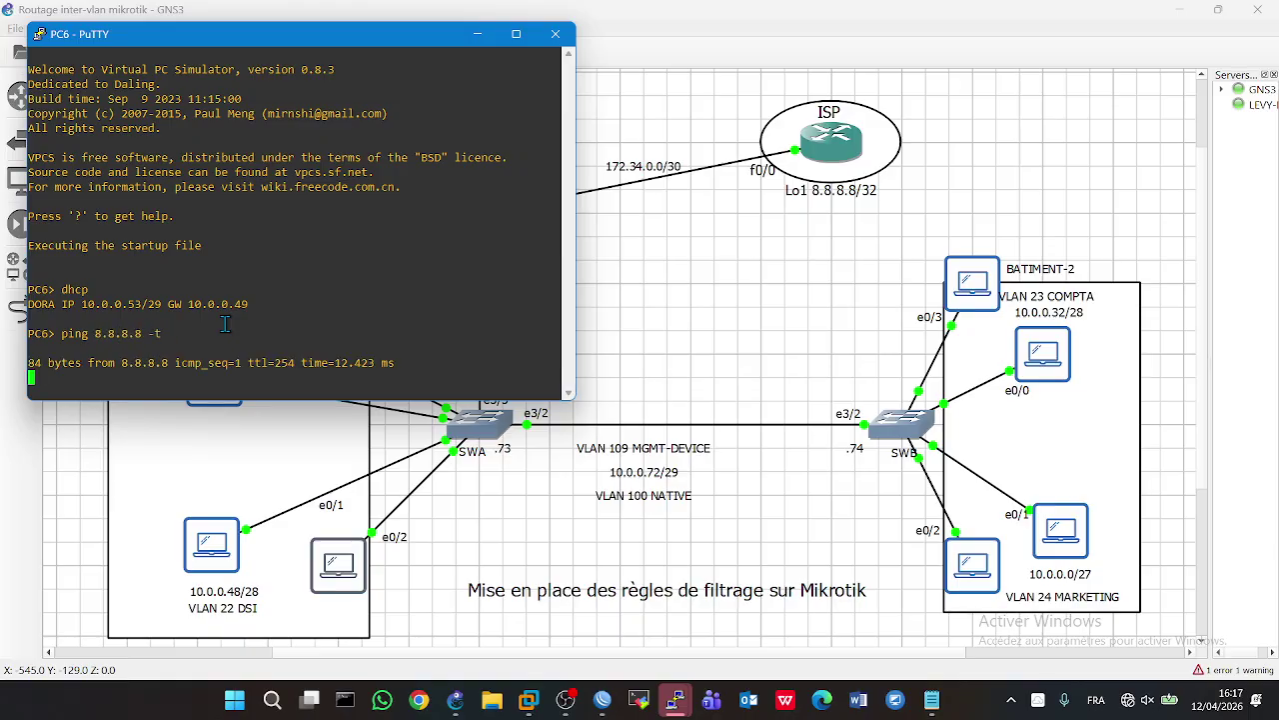
pyautogui.doubleClick(970, 300)
pyautogui.write('ping 8.8.8.8 -t')
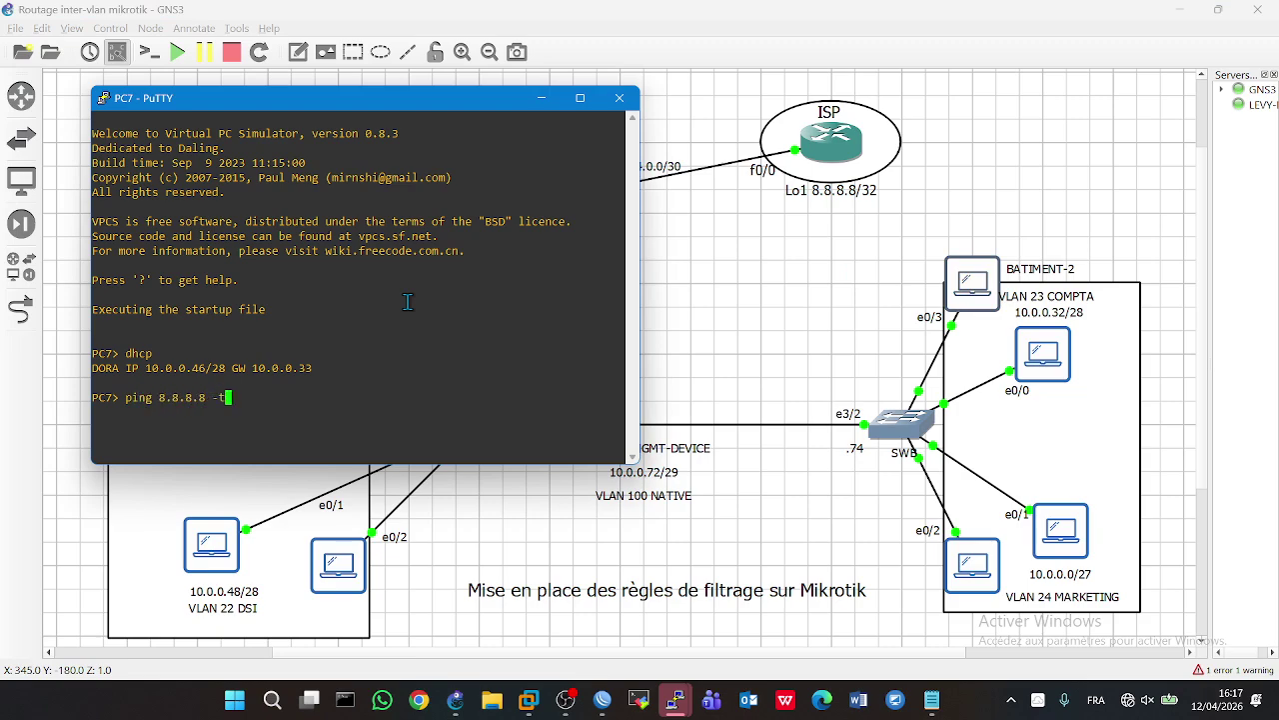
pyautogui.press('Return')
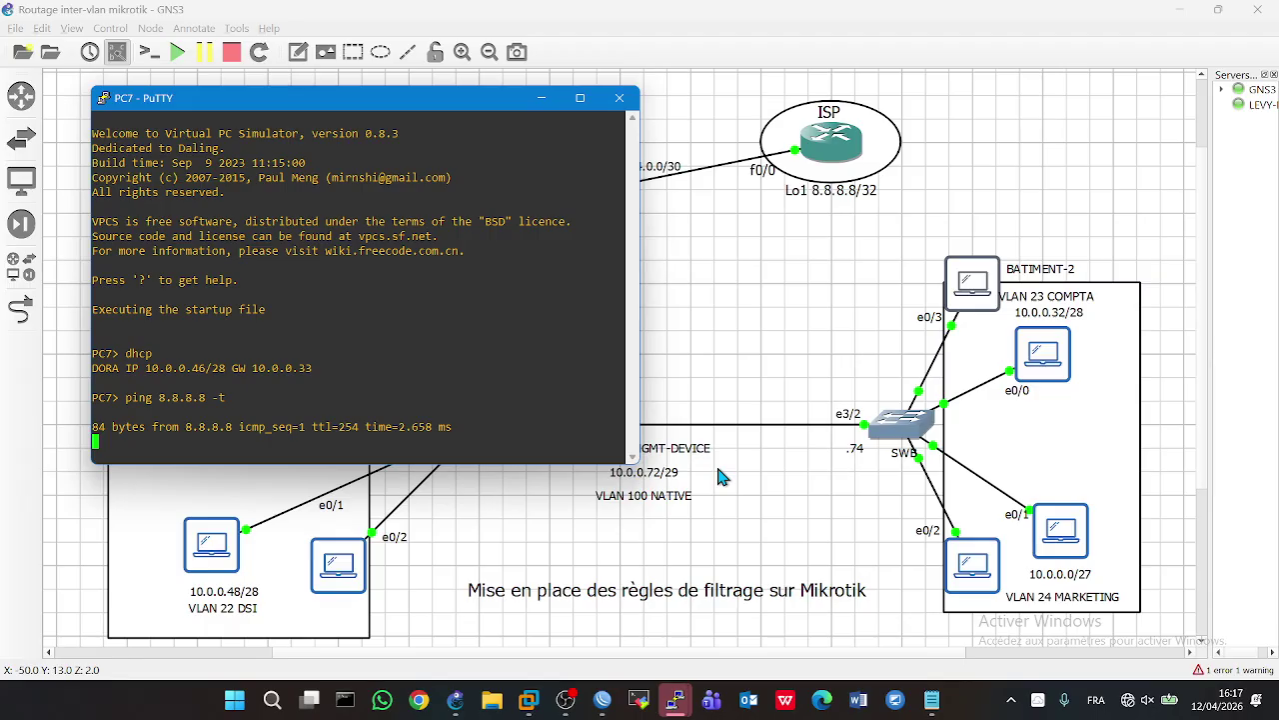
# - Renew PC3's address with the dhcp command
pyautogui.click(917, 554)
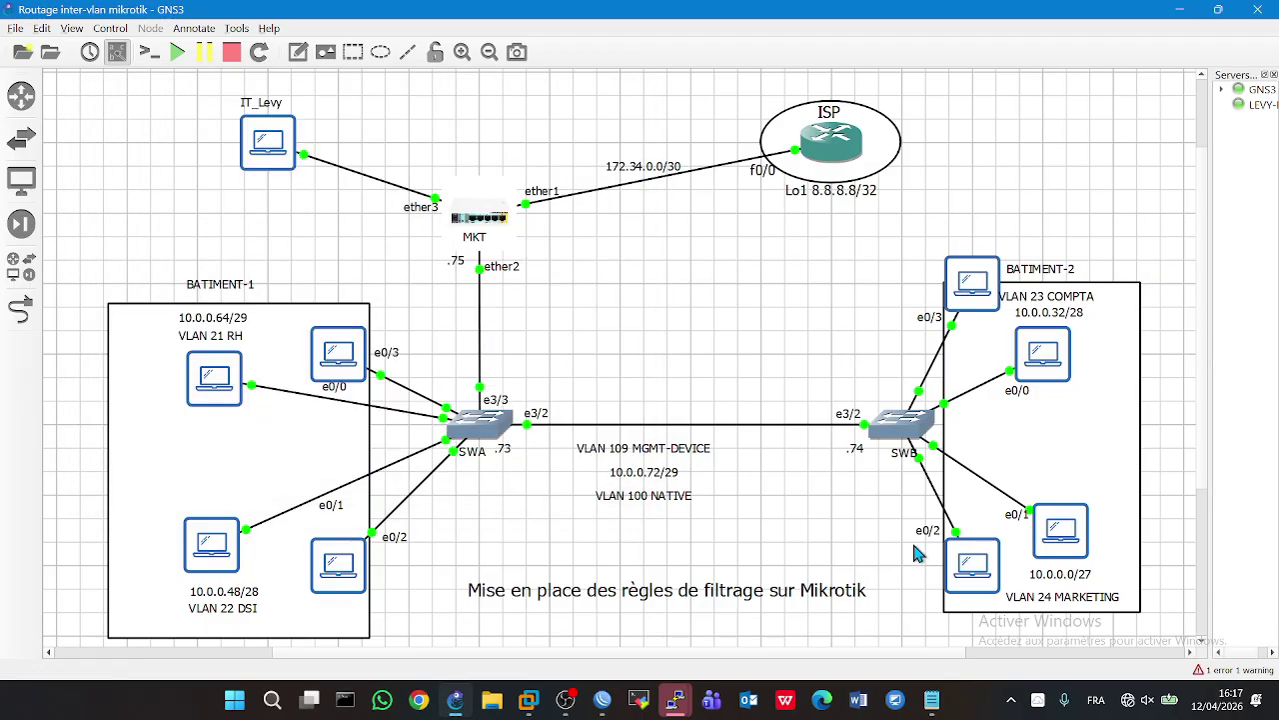
pyautogui.doubleClick(220, 375)
pyautogui.write('dhcp')
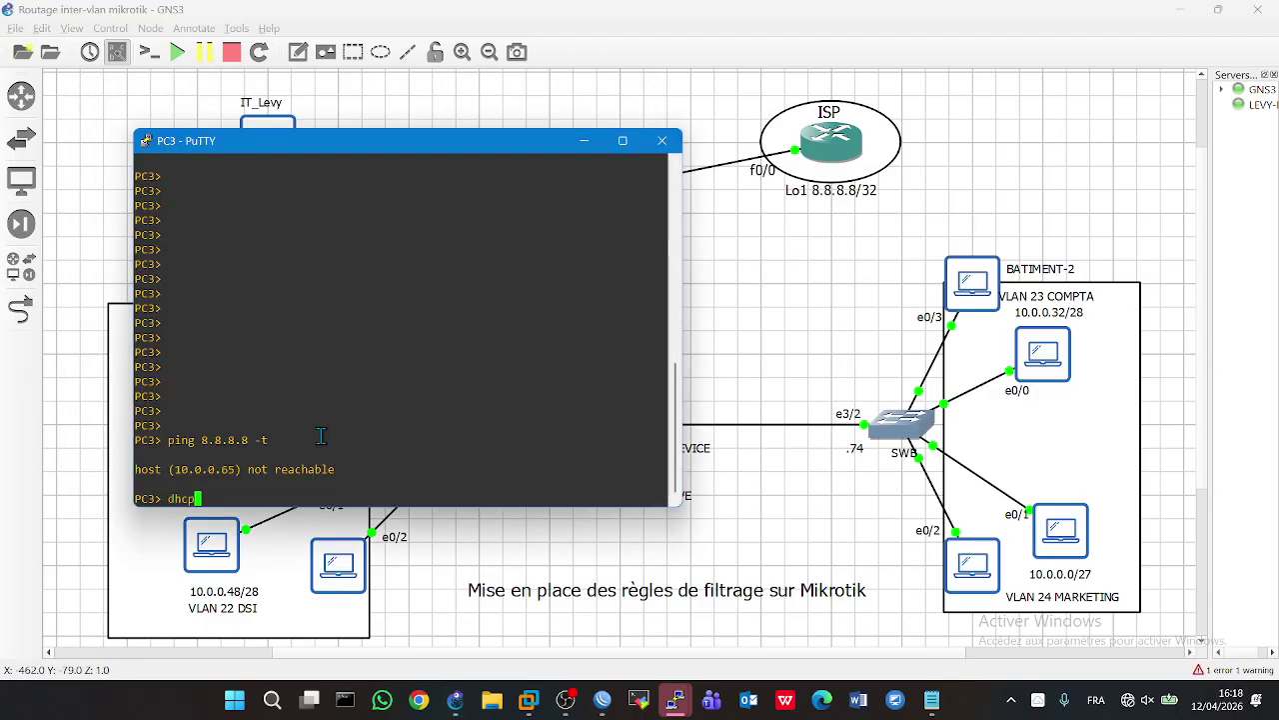
pyautogui.press('Return')
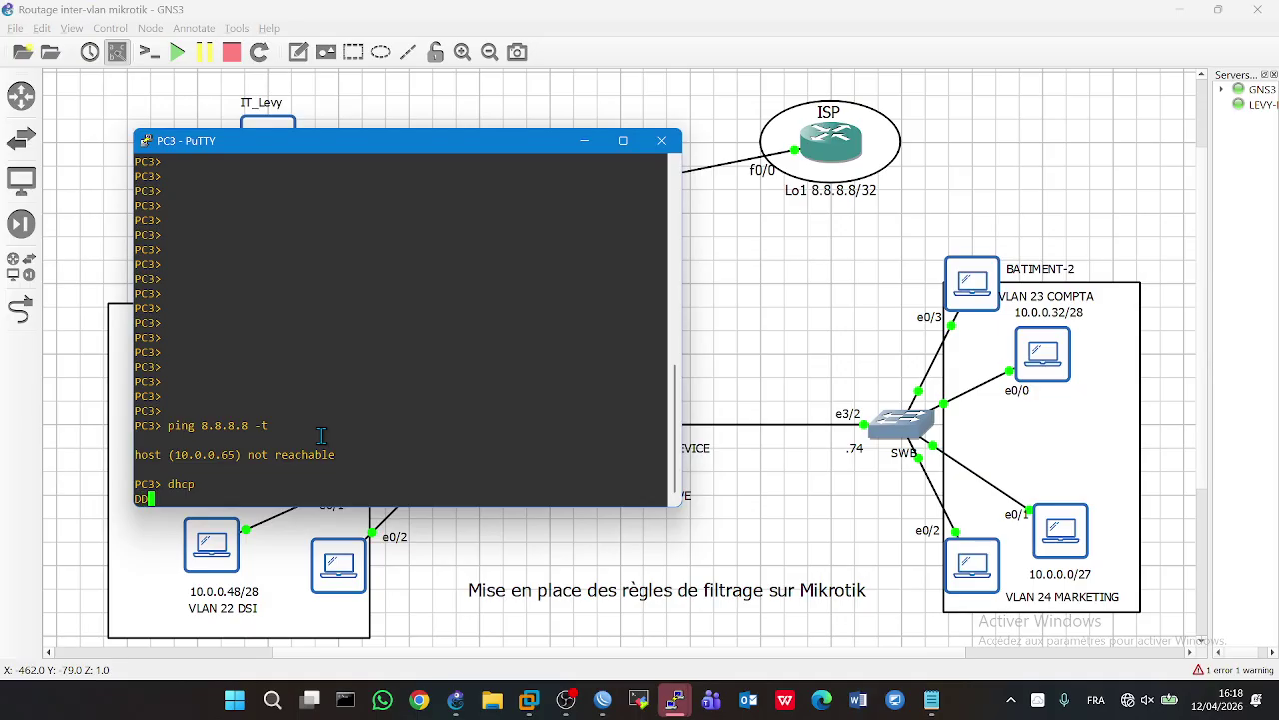
pyautogui.click(523, 541)
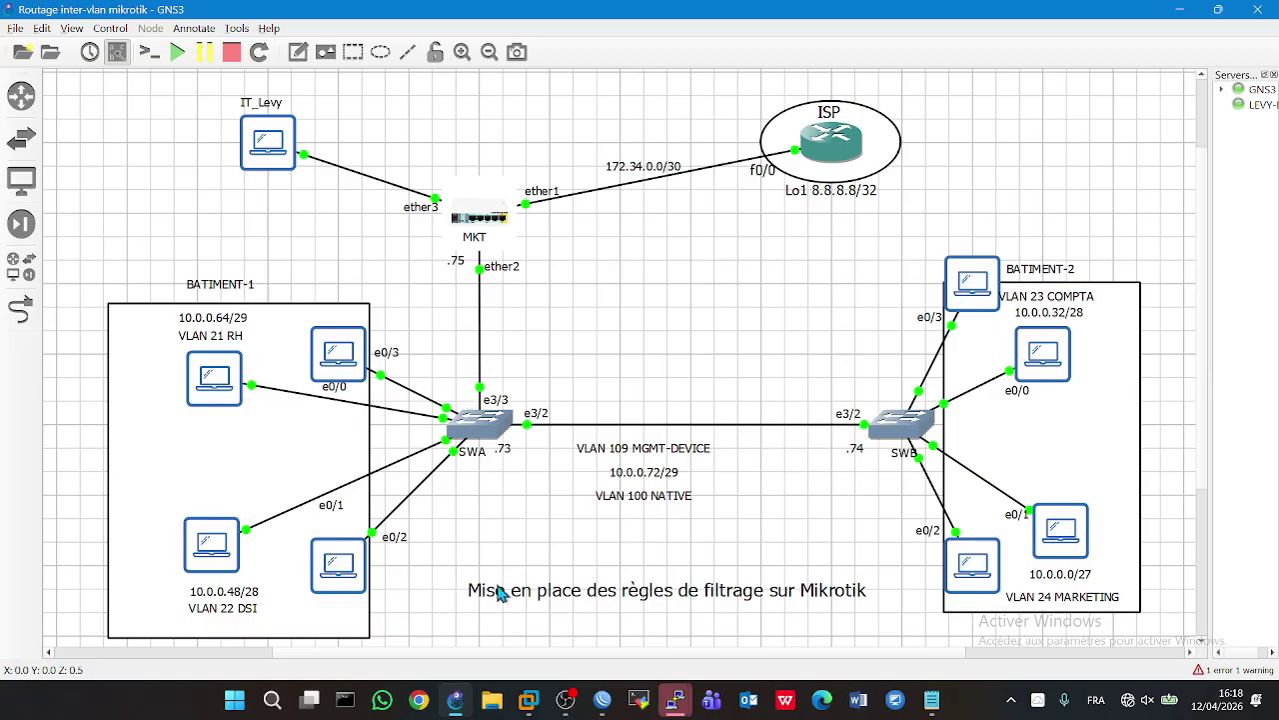
pyautogui.moveTo(600, 697)
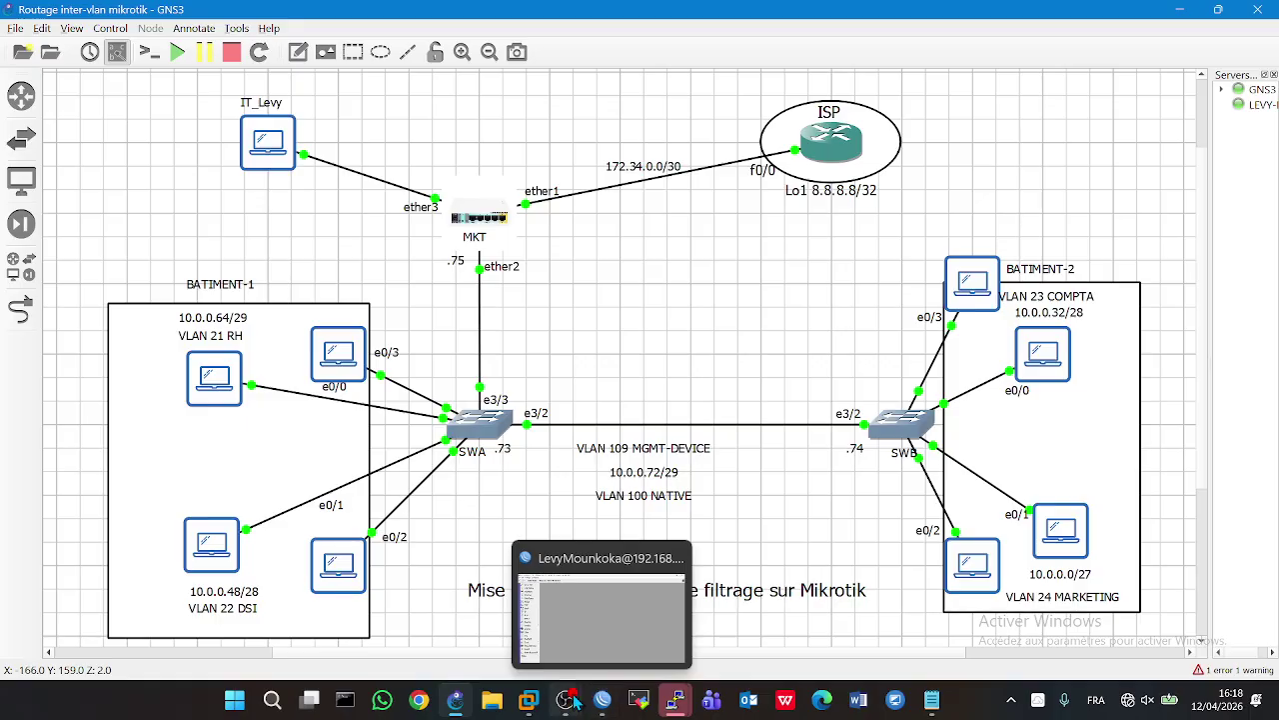
pyautogui.click(565, 696)
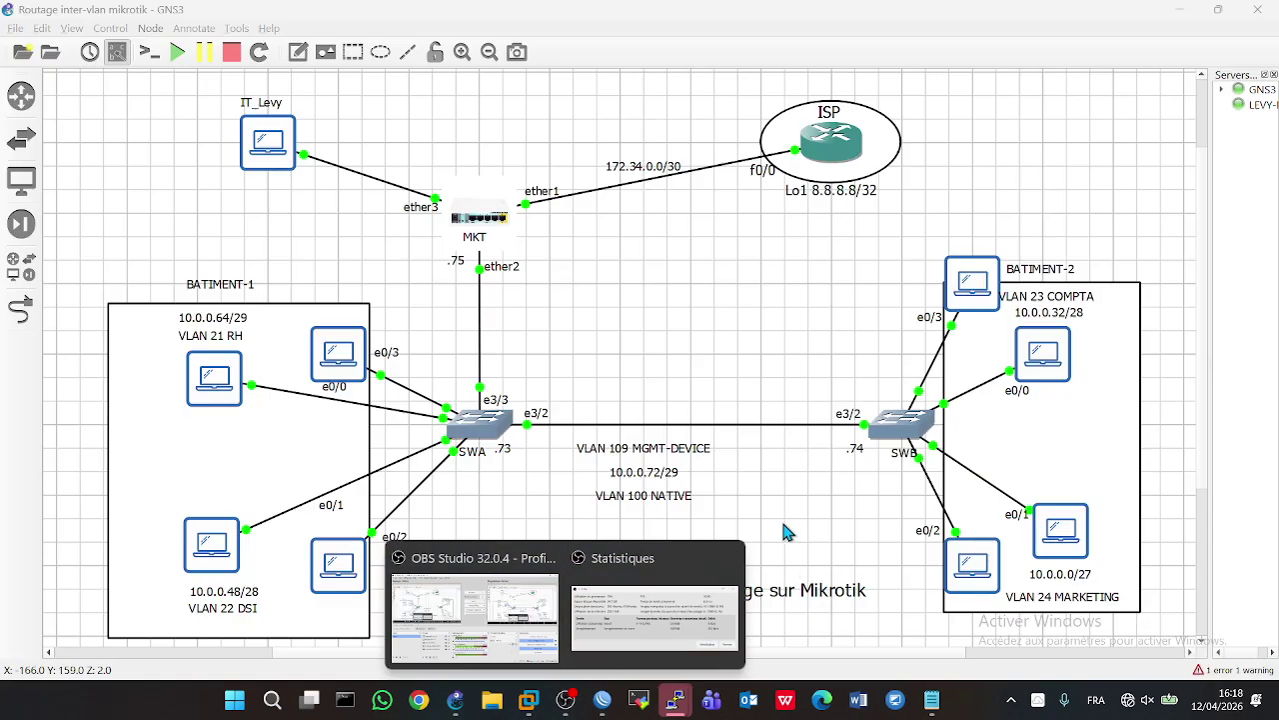
pyautogui.click(777, 497)
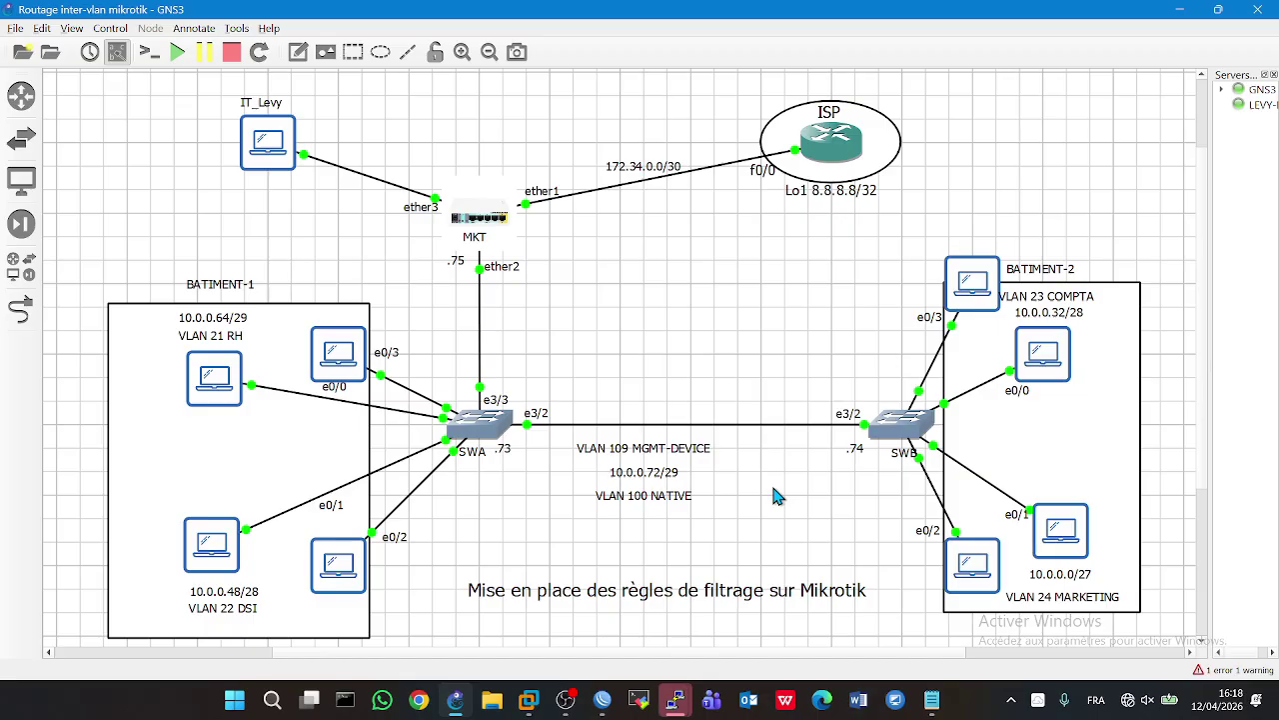
pyautogui.click(602, 698)
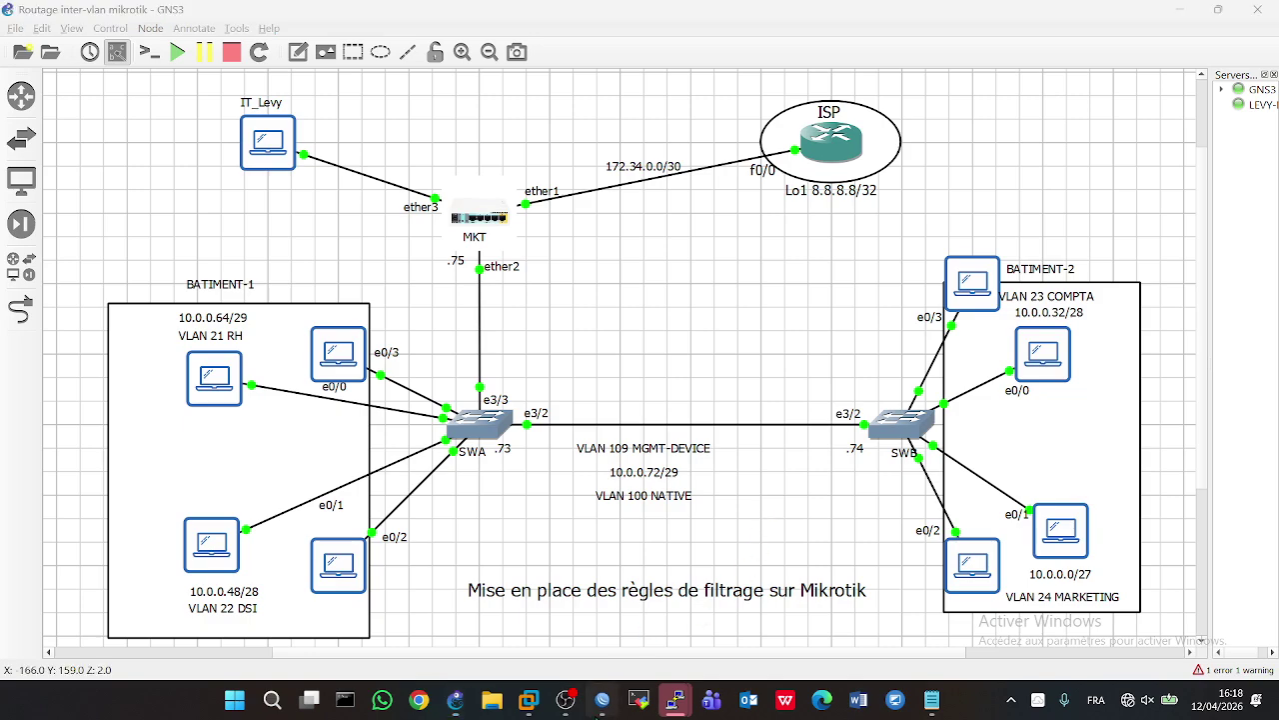
# - Check that the IP > Firewall Filter Rules list is empty, then close it and minimize WinBox
pyautogui.click(82, 300)
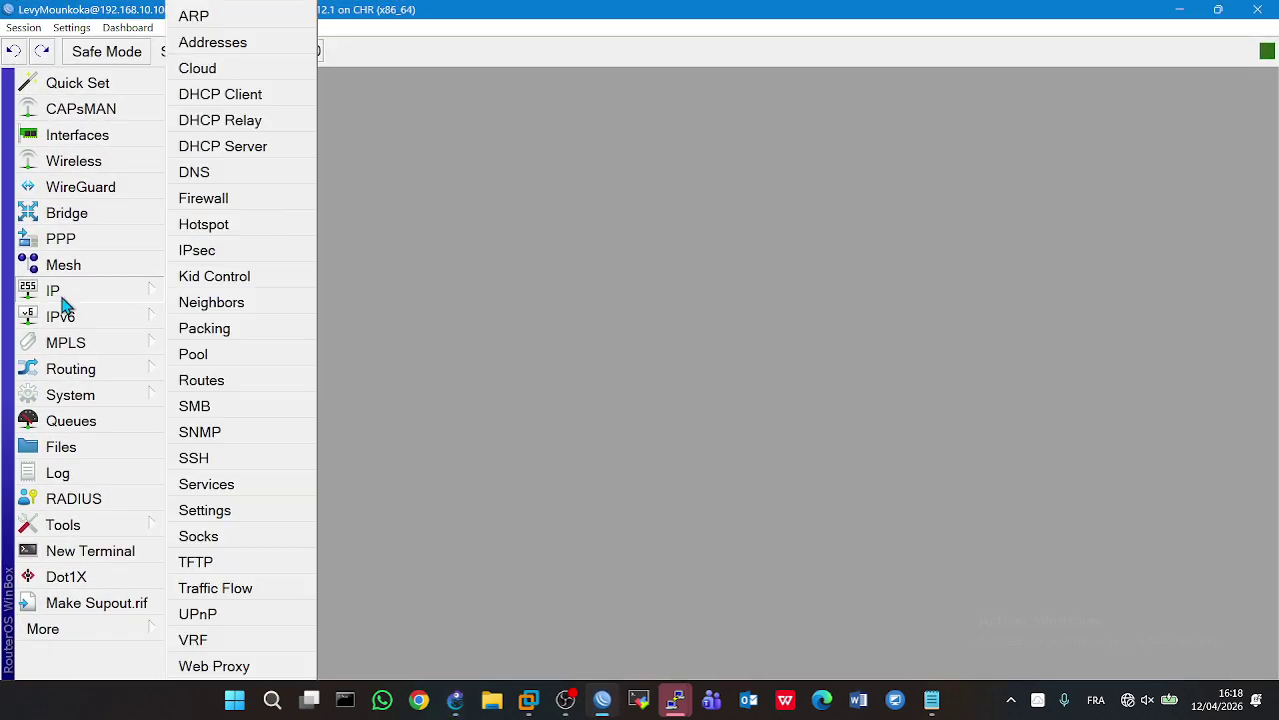
pyautogui.click(192, 205)
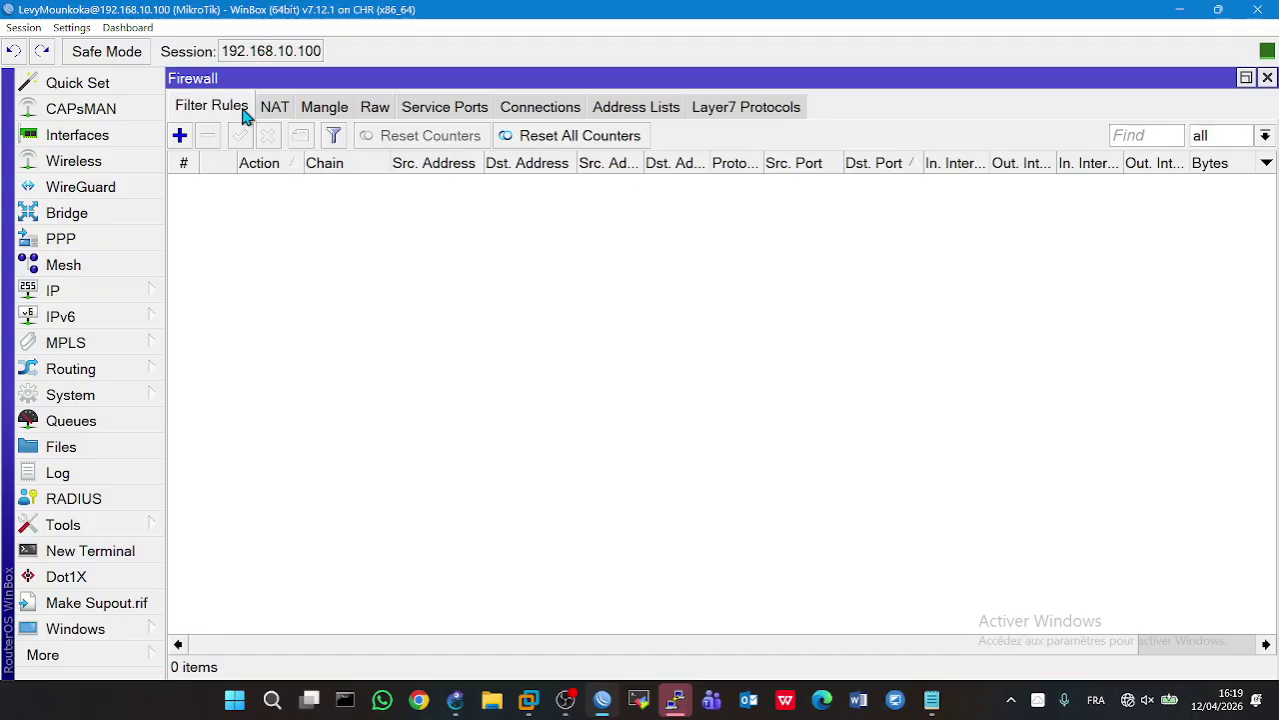
pyautogui.click(1268, 78)
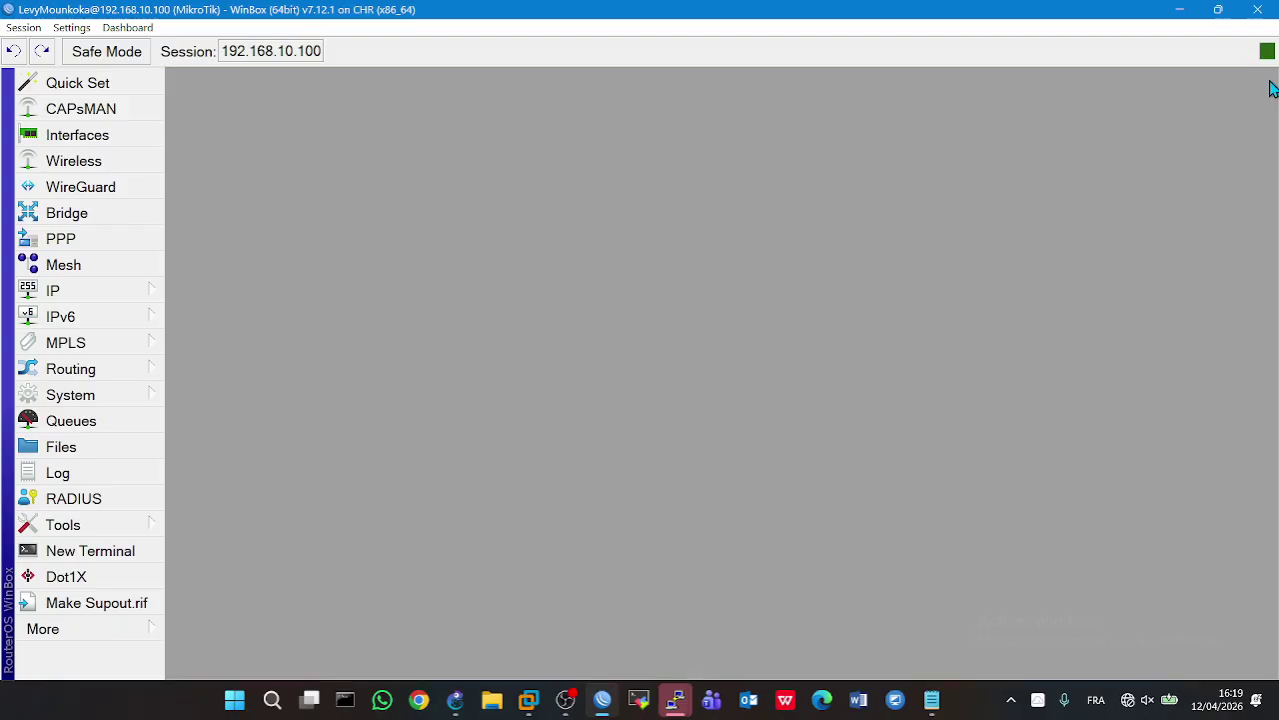
pyautogui.click(1181, 11)
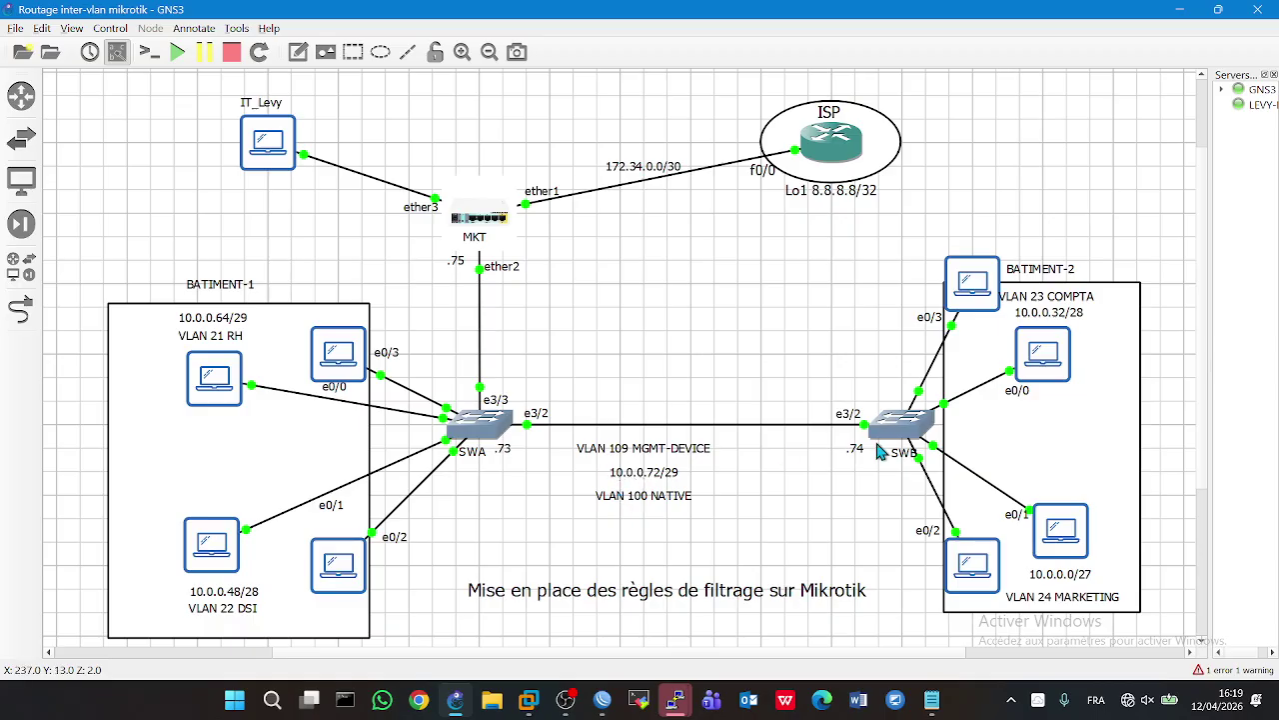
# - From SWA's console, telnet to SWB at 10.0.0.74 and log in
pyautogui.doubleClick(478, 448)
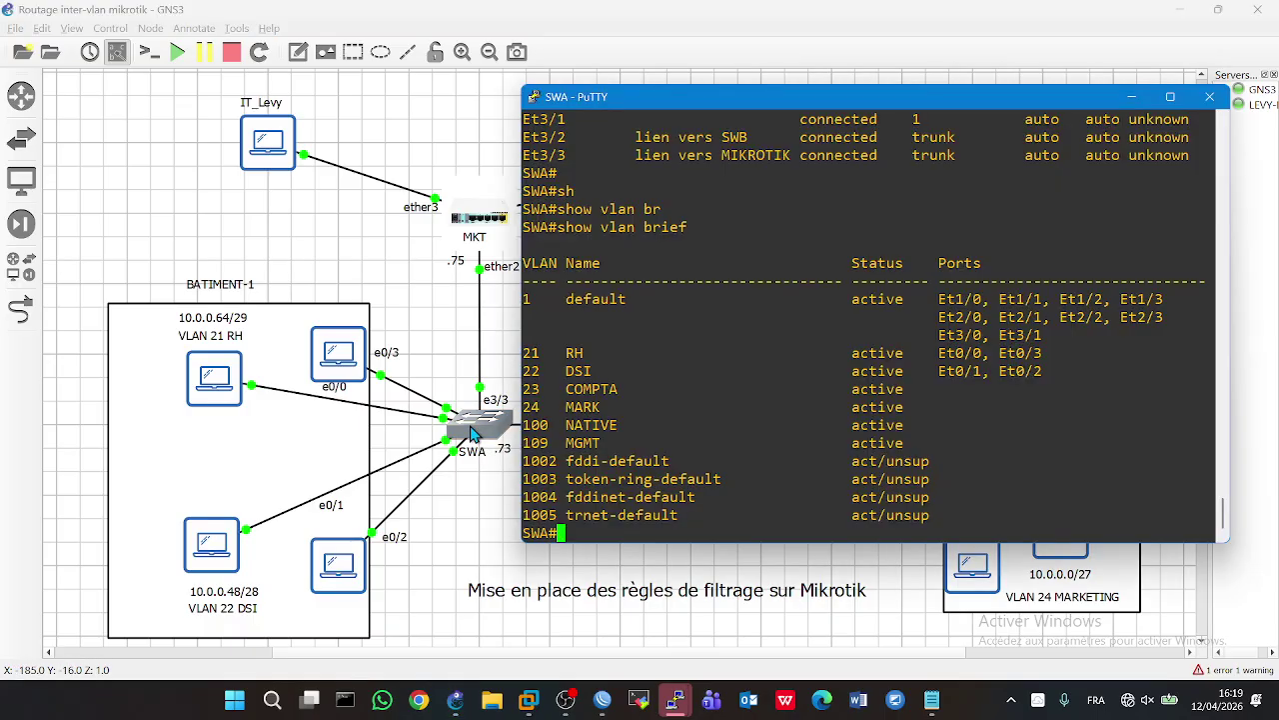
pyautogui.write('10.0.0.')
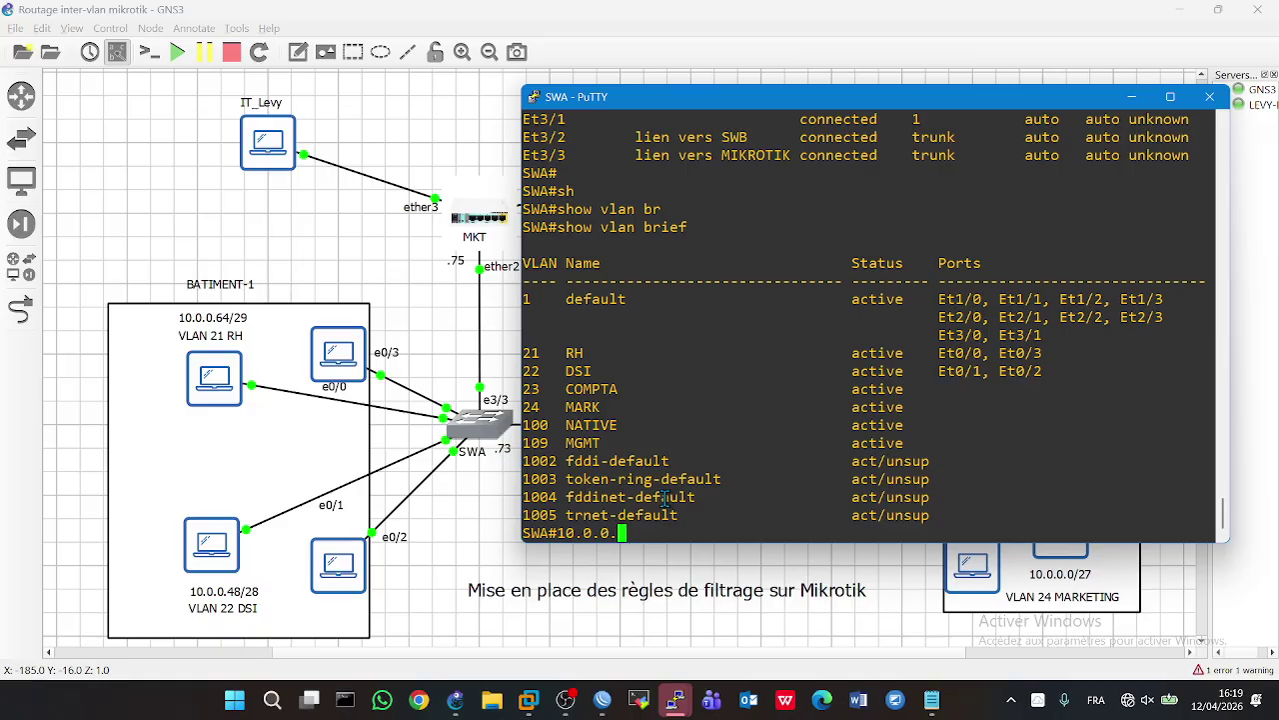
pyautogui.write('74')
pyautogui.press('Return')
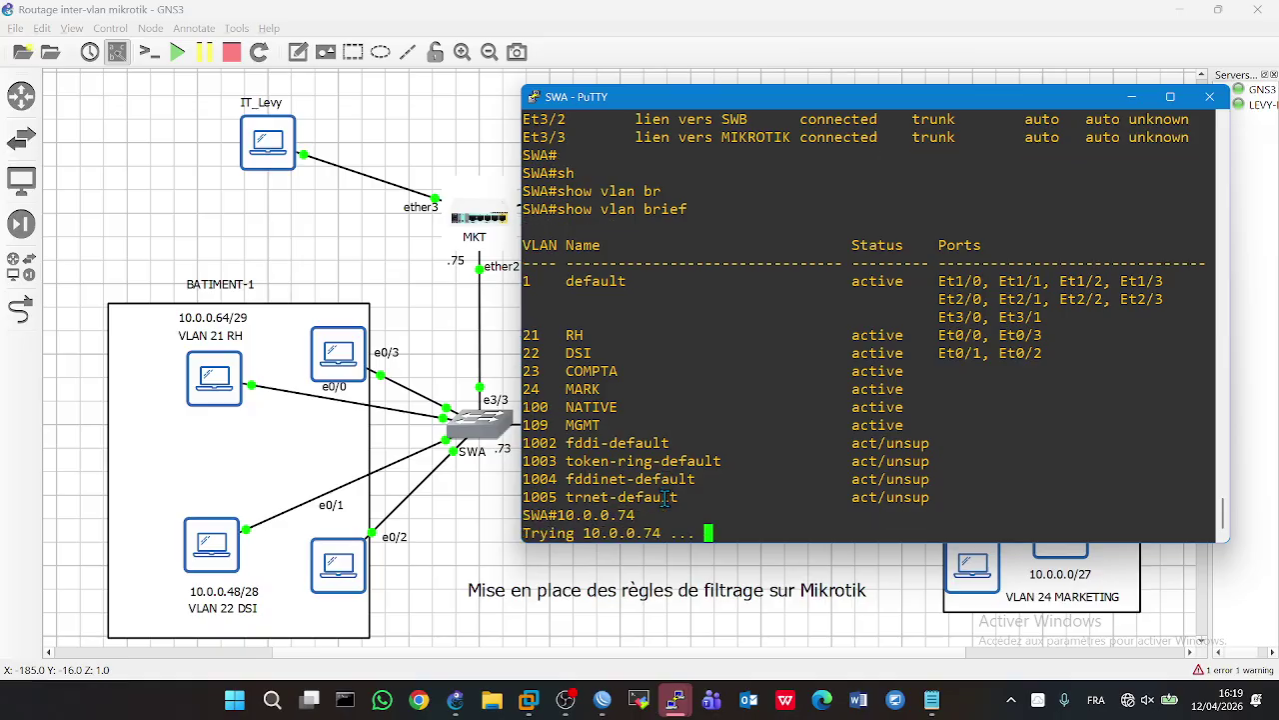
pyautogui.write('levy')
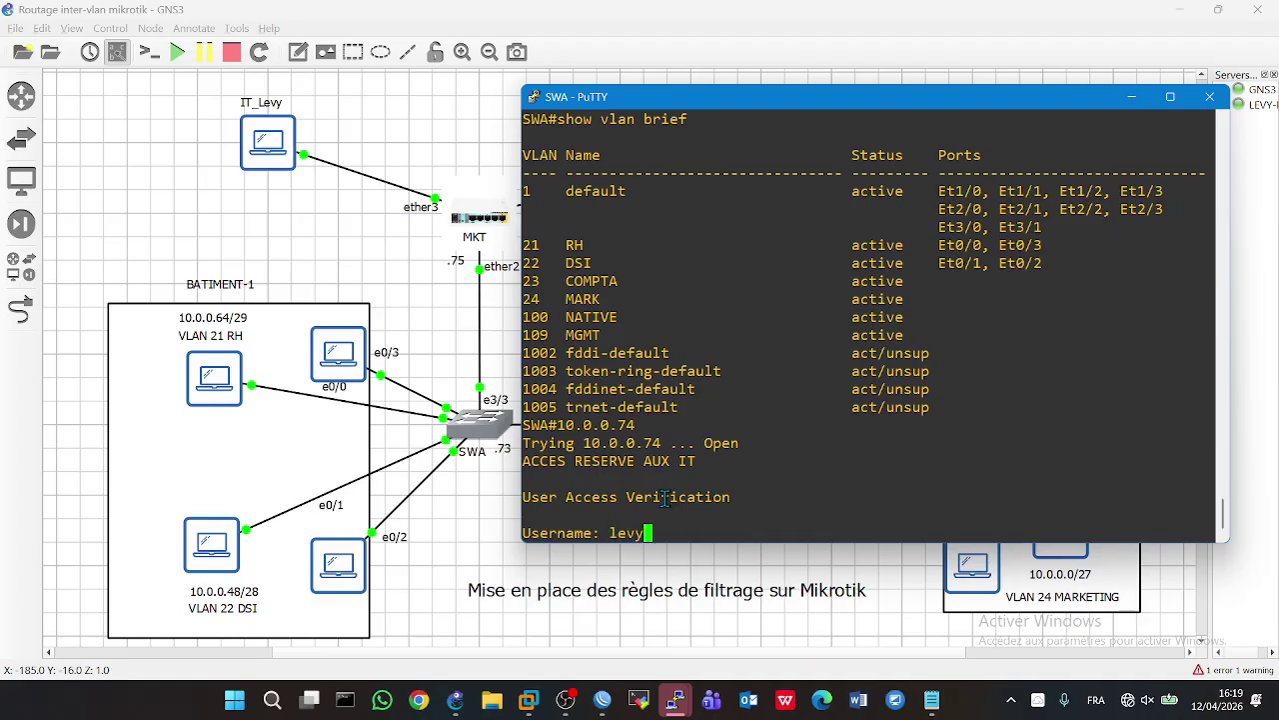
pyautogui.press('Return')
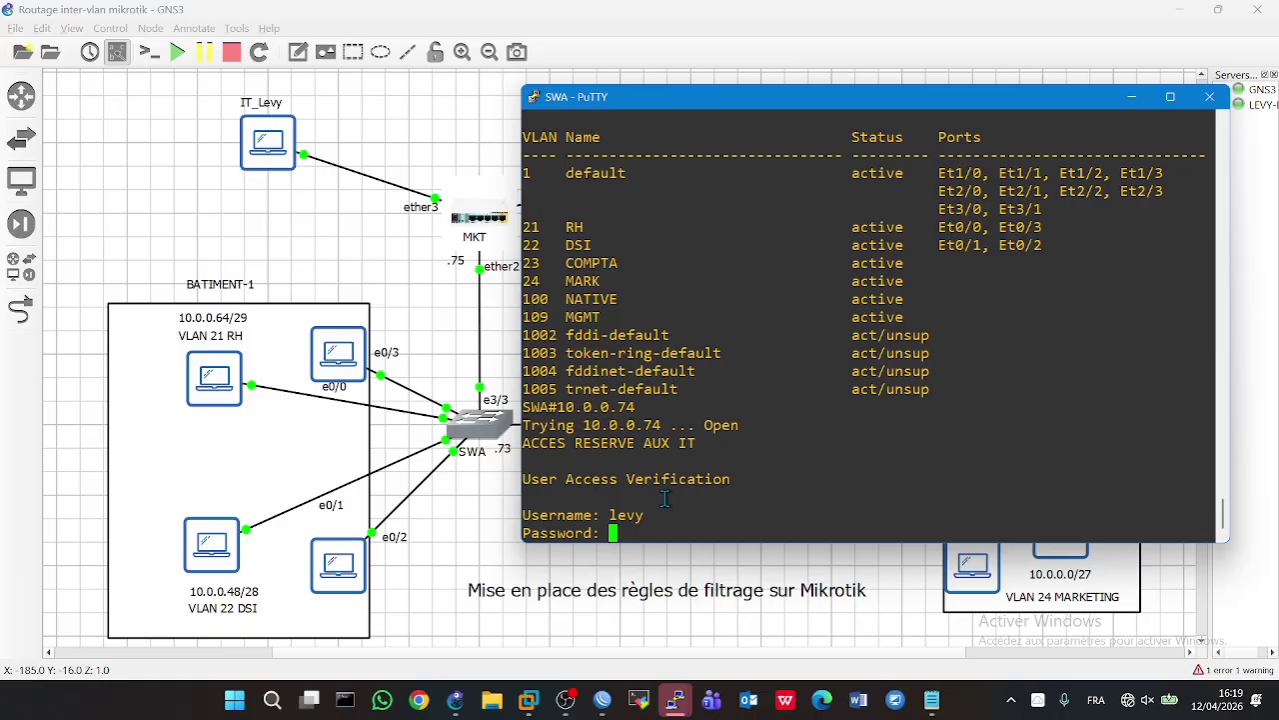
pyautogui.press('Return')
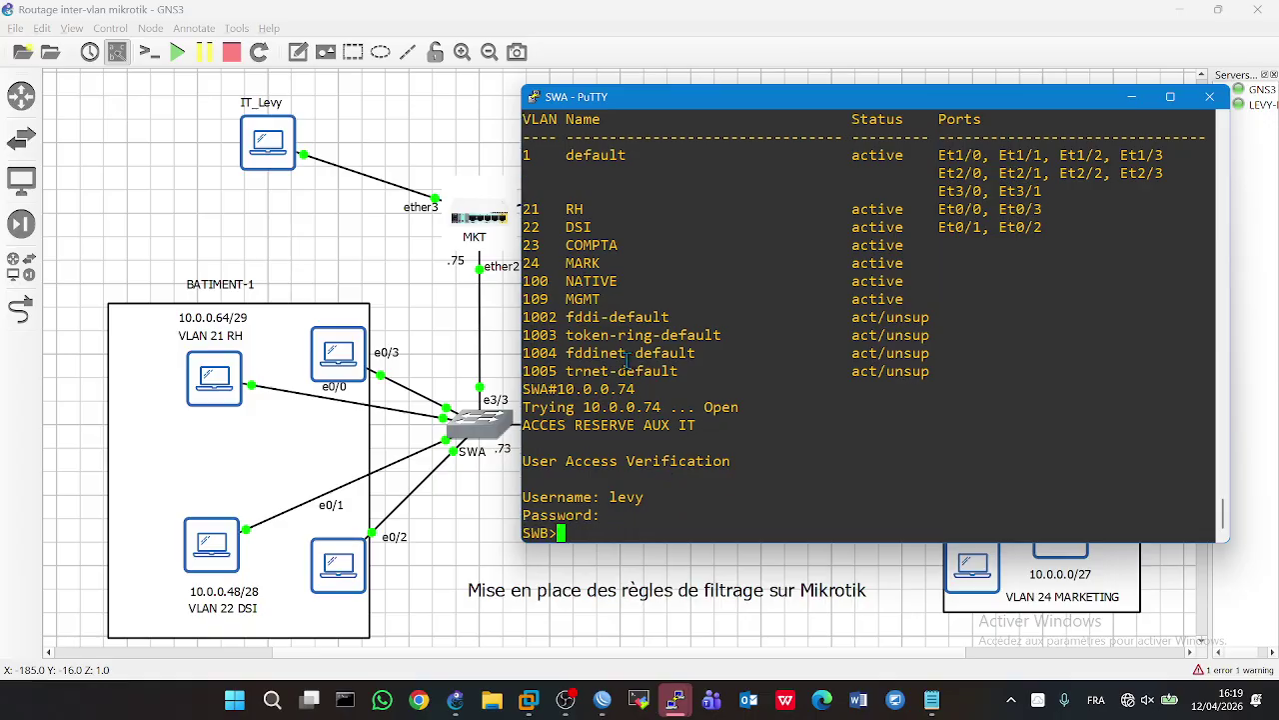
pyautogui.click(506, 318)
# - Exit the SWB telnet session back to the SWA prompt
pyautogui.doubleClick(903, 439)
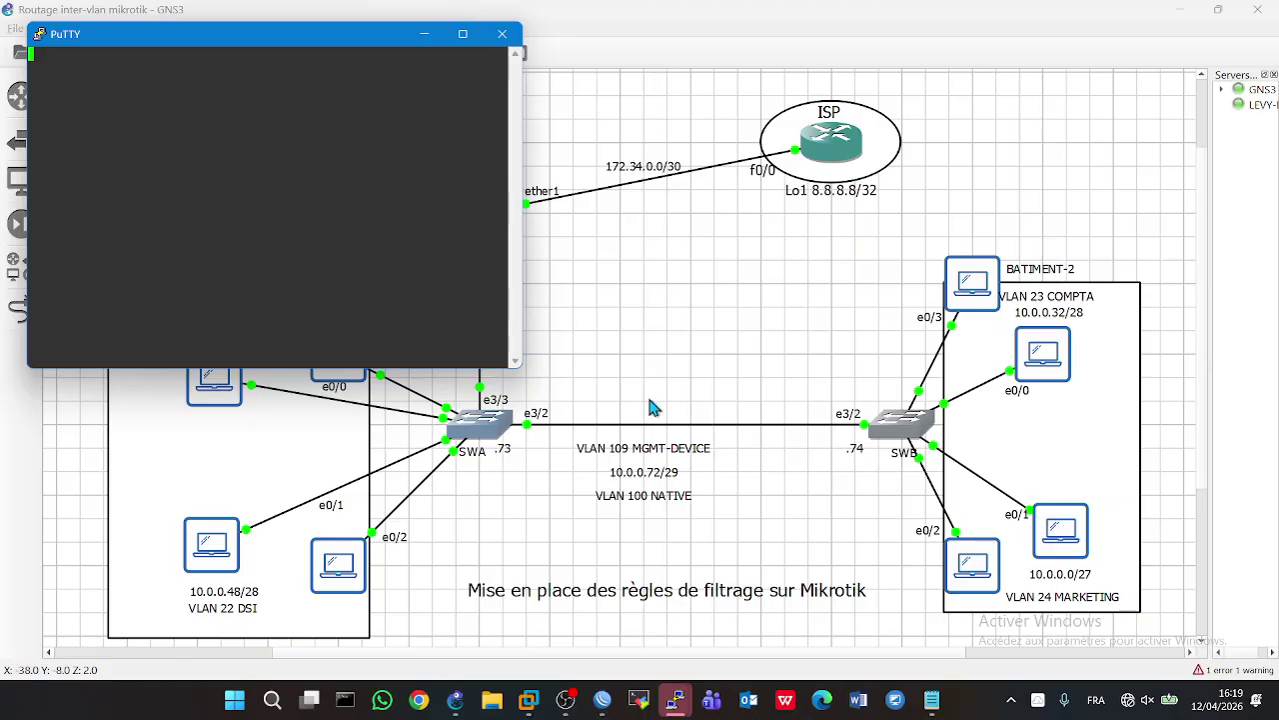
pyautogui.click(495, 427)
pyautogui.doubleClick(495, 428)
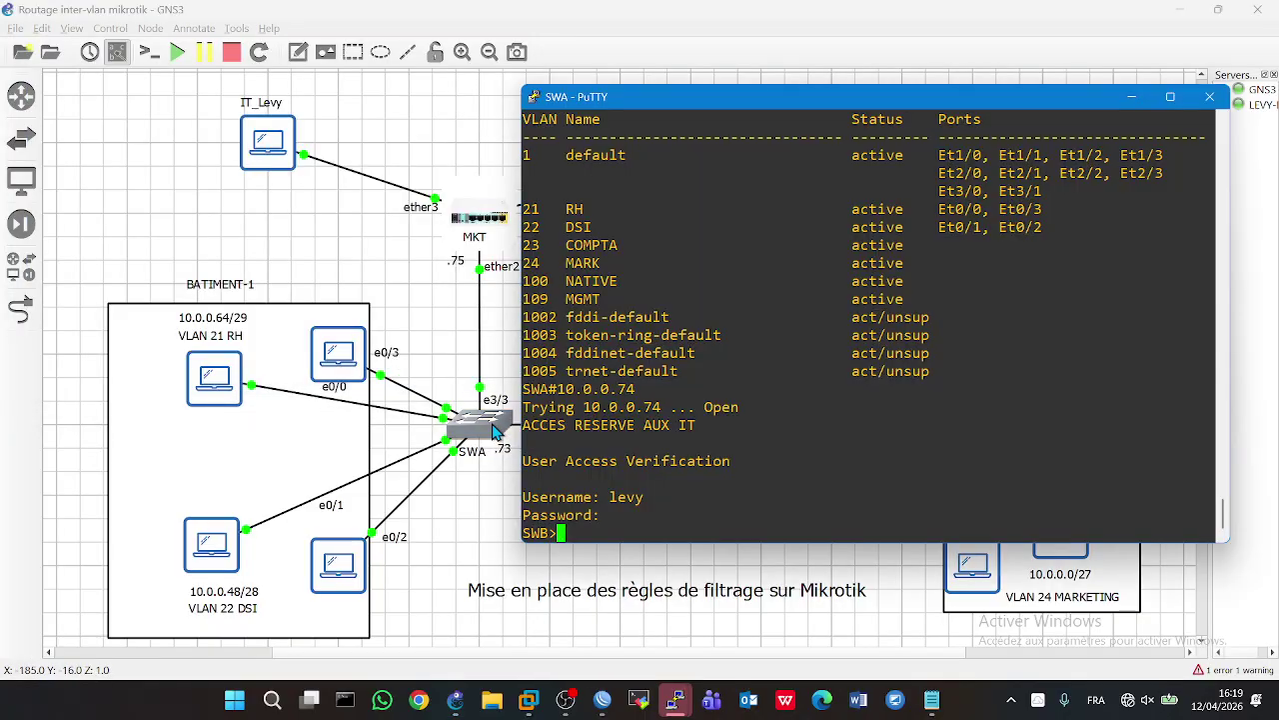
pyautogui.write('en')
pyautogui.press('BackSpace')
pyautogui.write('xi')
pyautogui.press('Return')
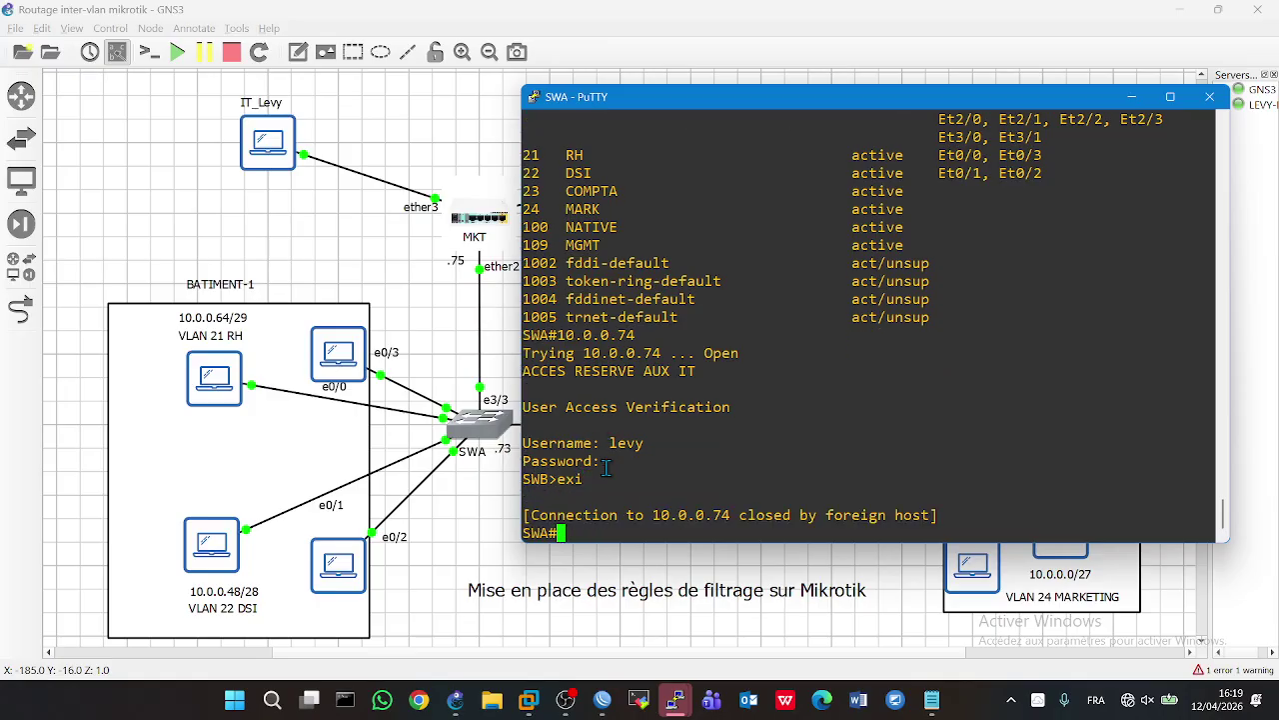
pyautogui.press('Return')
pyautogui.press('Return')
# - Telnet from SWA to the MikroTik at 10.0.0.75 and log in to RouterOS
pyautogui.write('10.0.0.75')
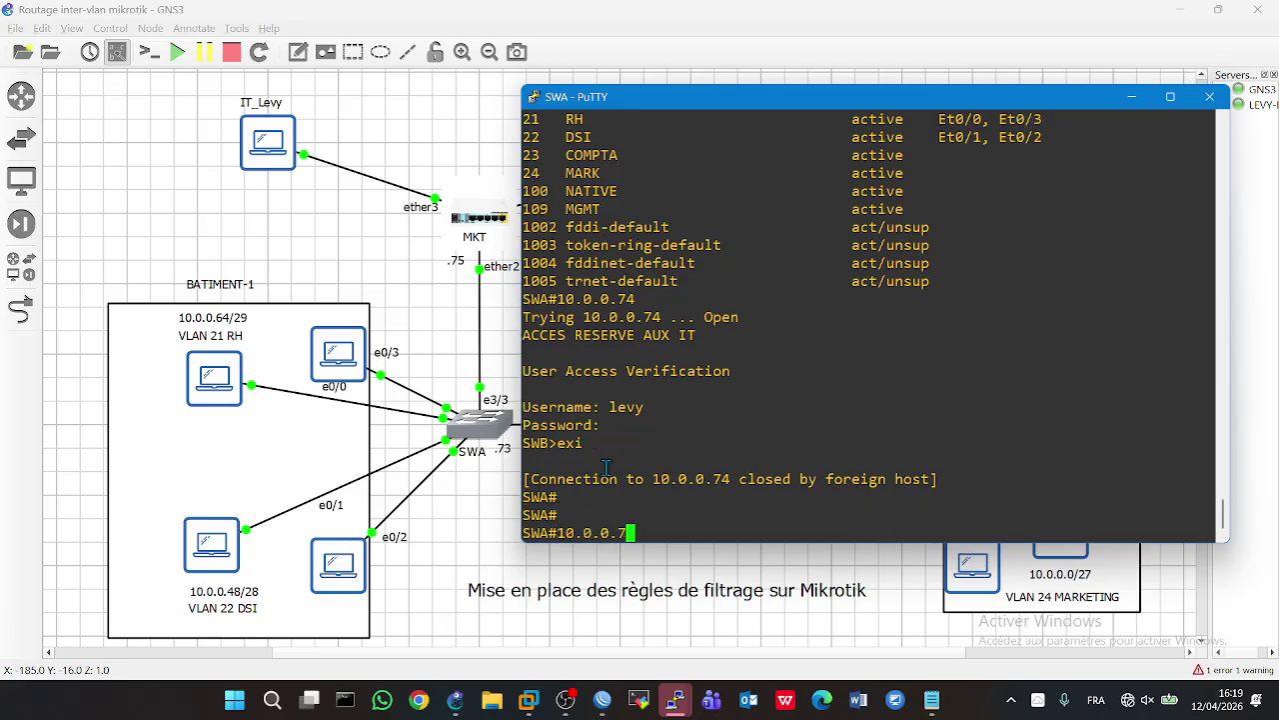
pyautogui.press('Return')
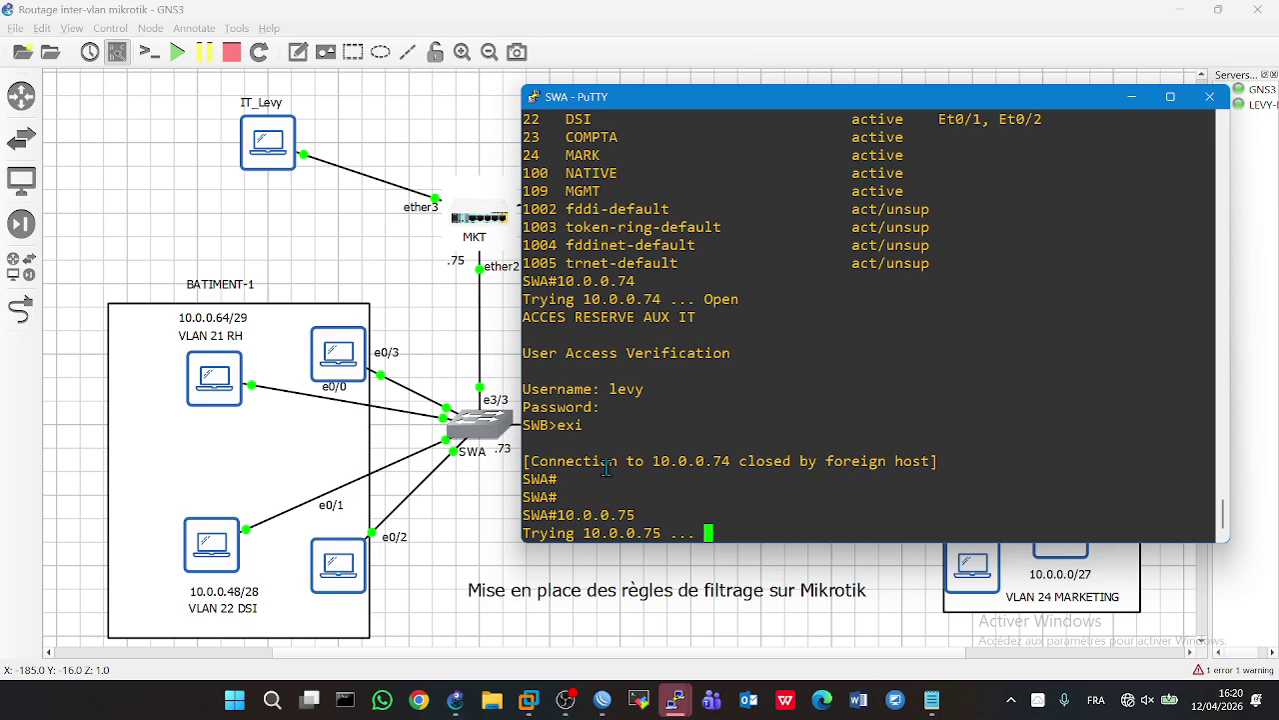
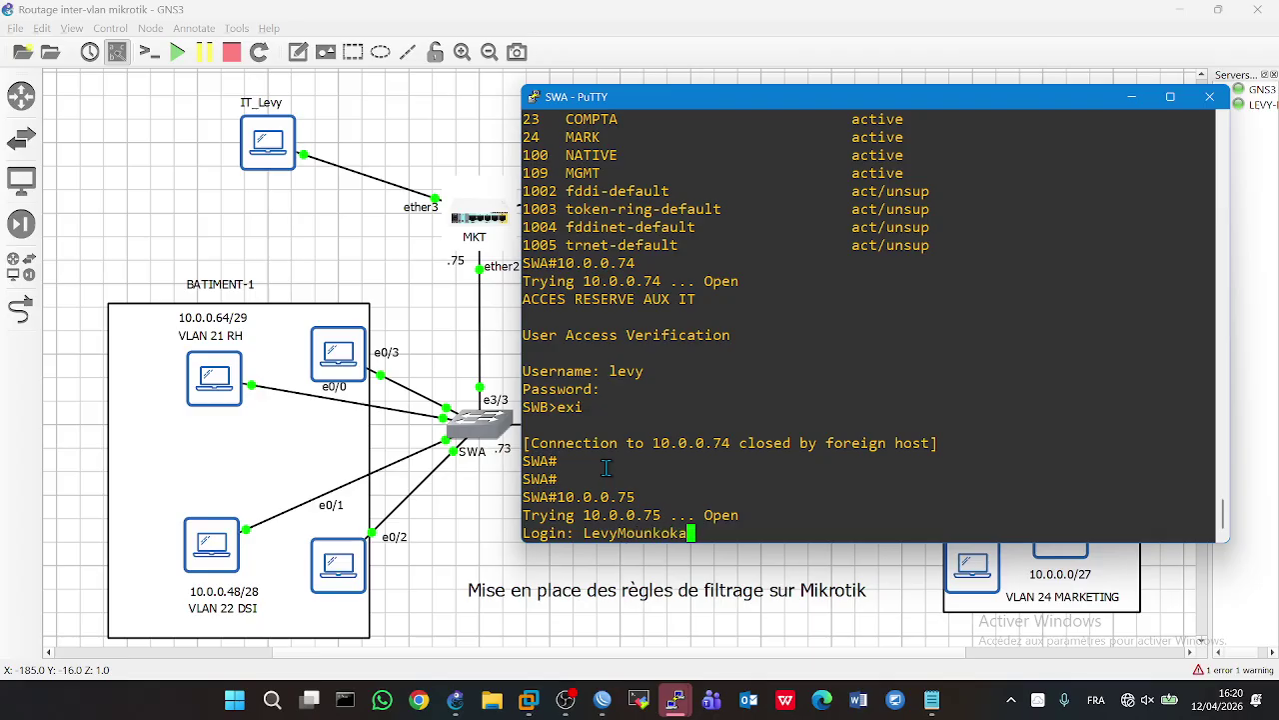
pyautogui.press('Return')
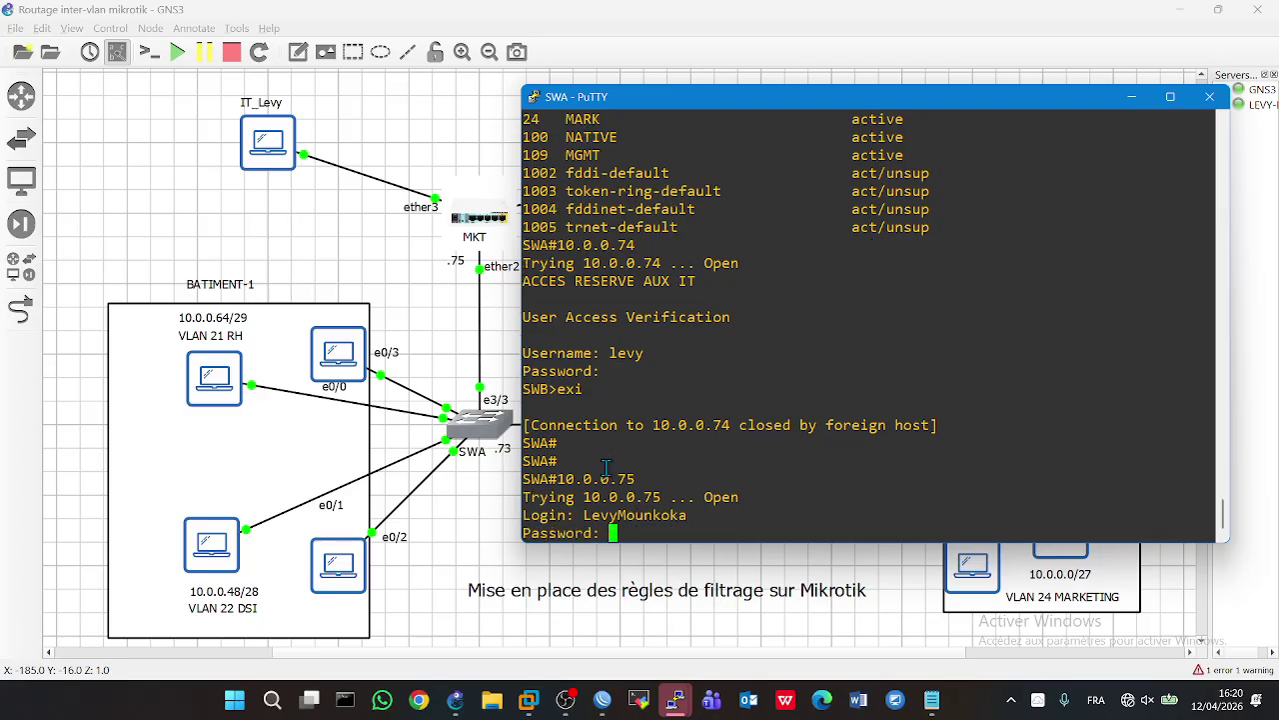
pyautogui.press('Return')
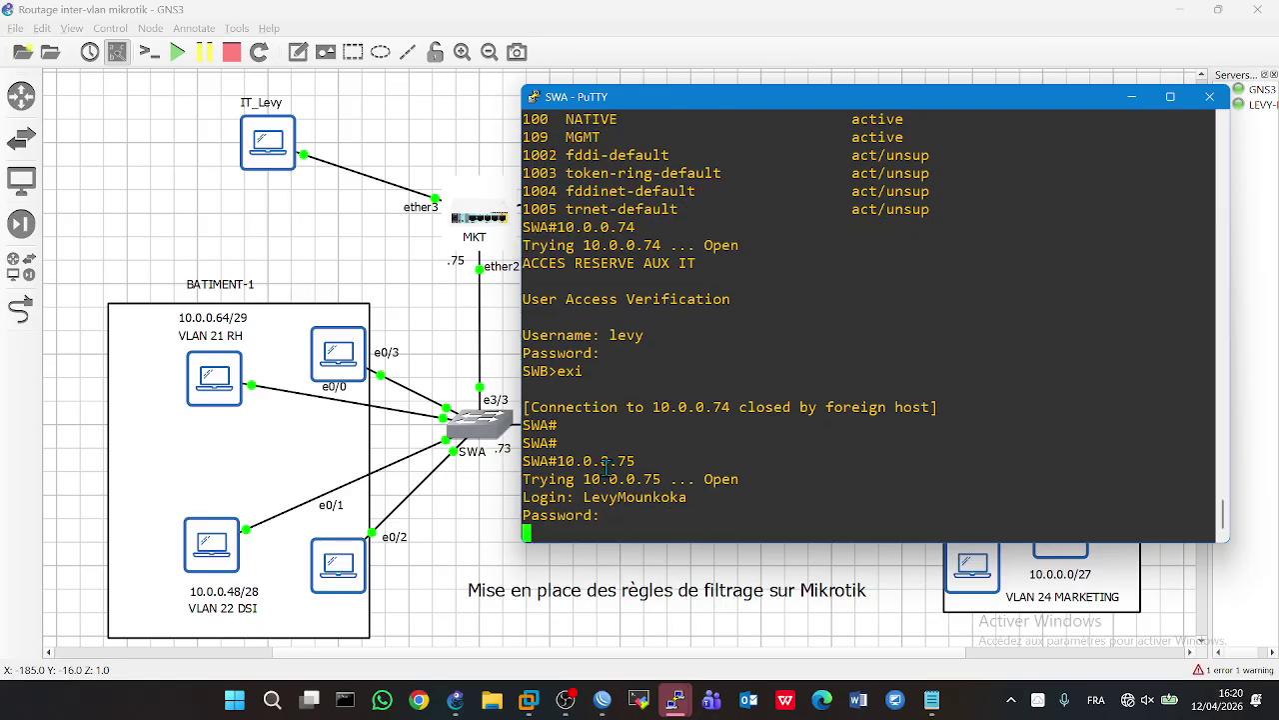
pyautogui.click(496, 335)
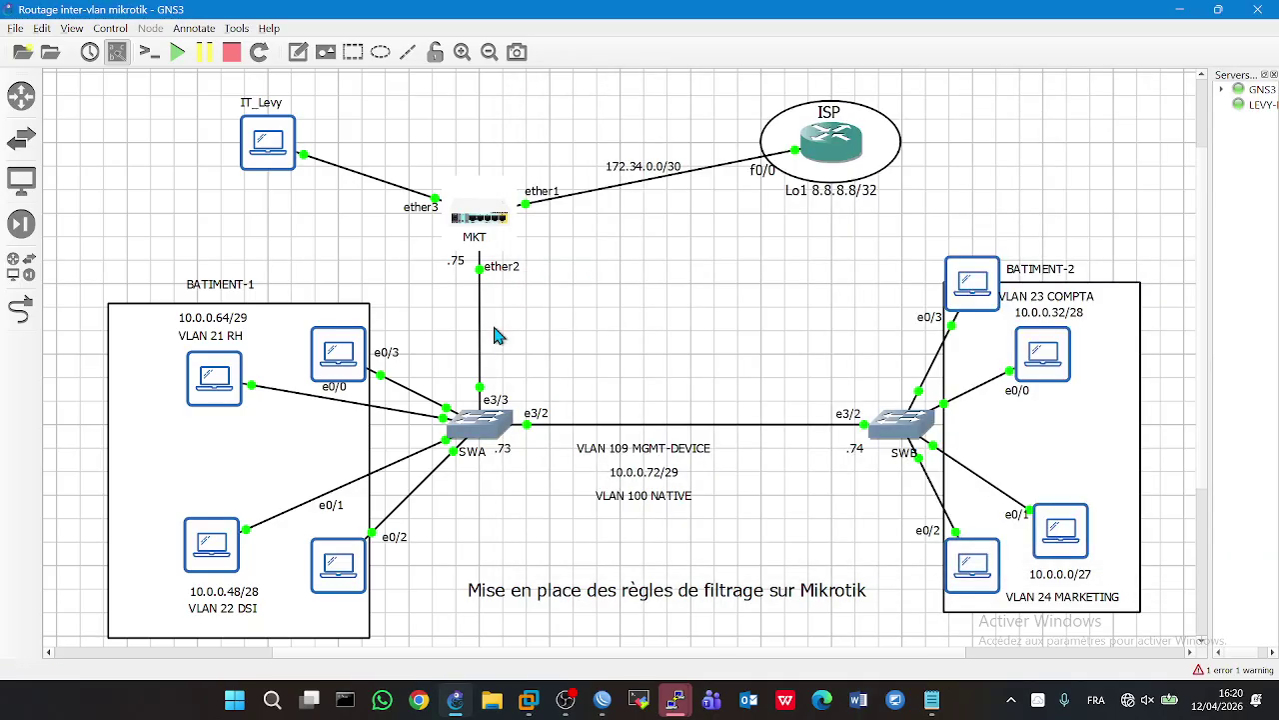
pyautogui.click(931, 699)
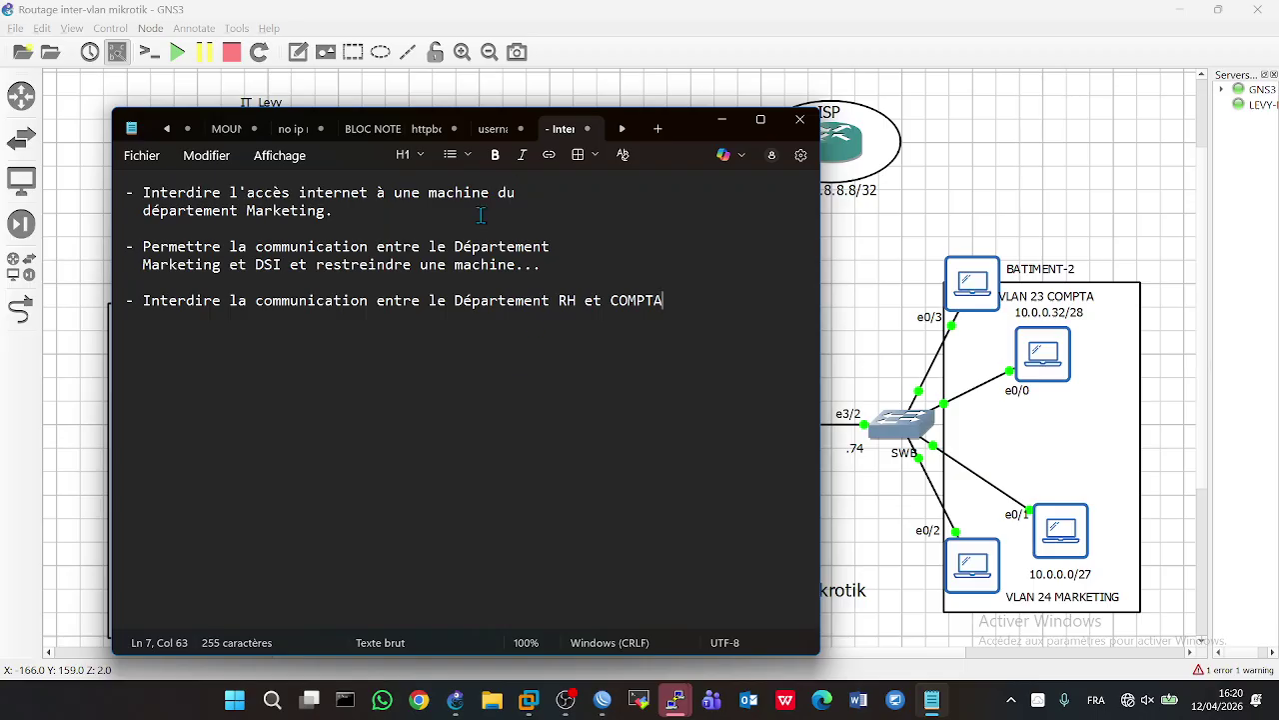
pyautogui.click(882, 352)
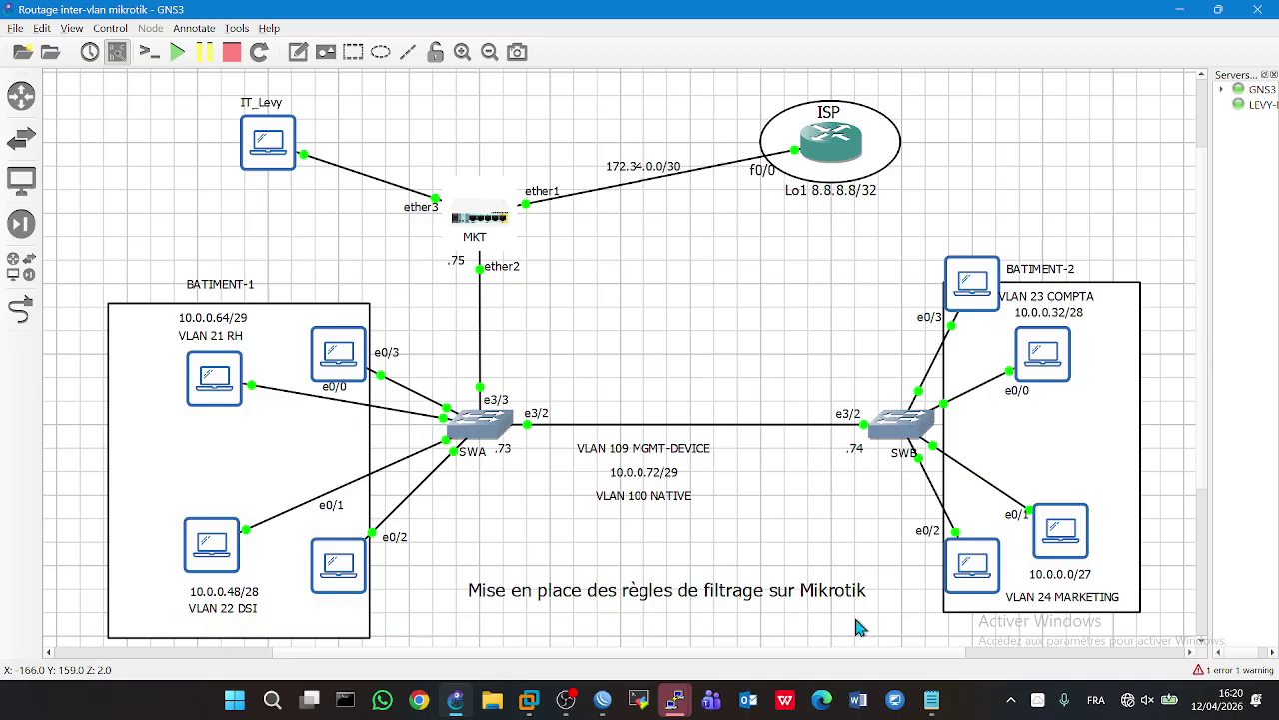
pyautogui.doubleClick(1062, 532)
# - Start continuous 'ping 8.8.8.8 -t' from PC4 and from marketing PC8, both getting replies
pyautogui.write('ping 8.8.8.8 -t')
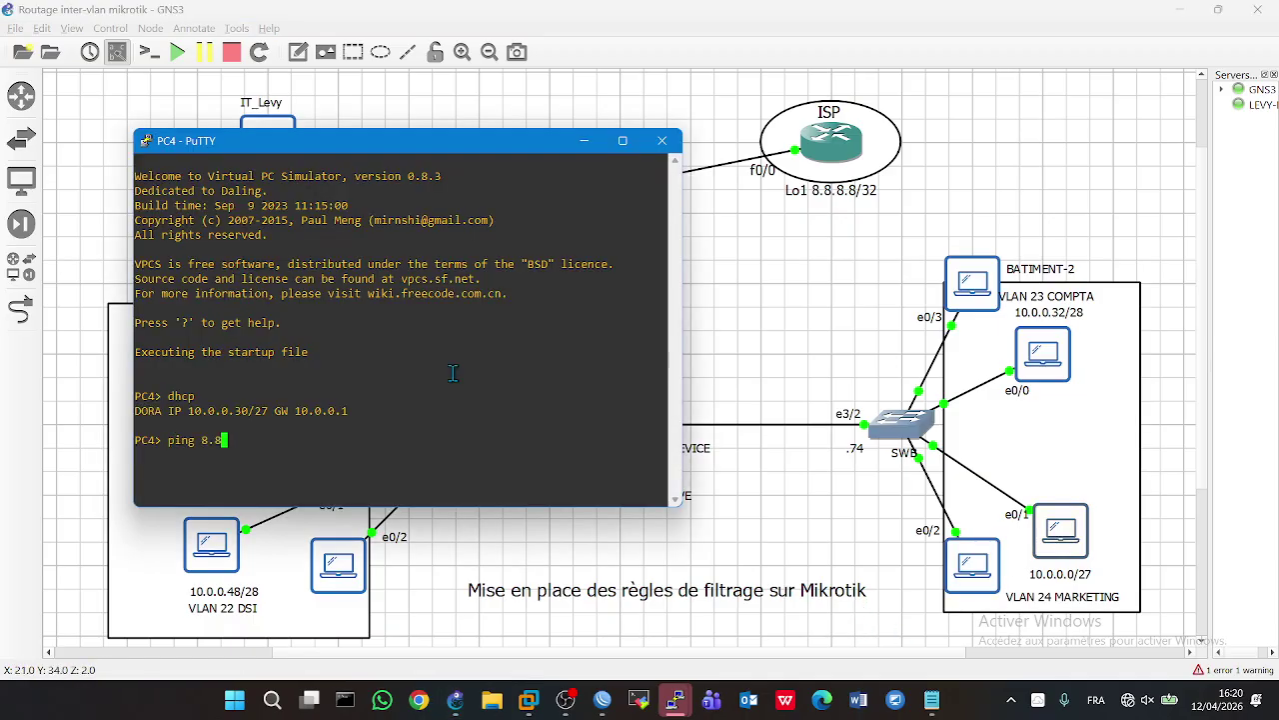
pyautogui.press('Return')
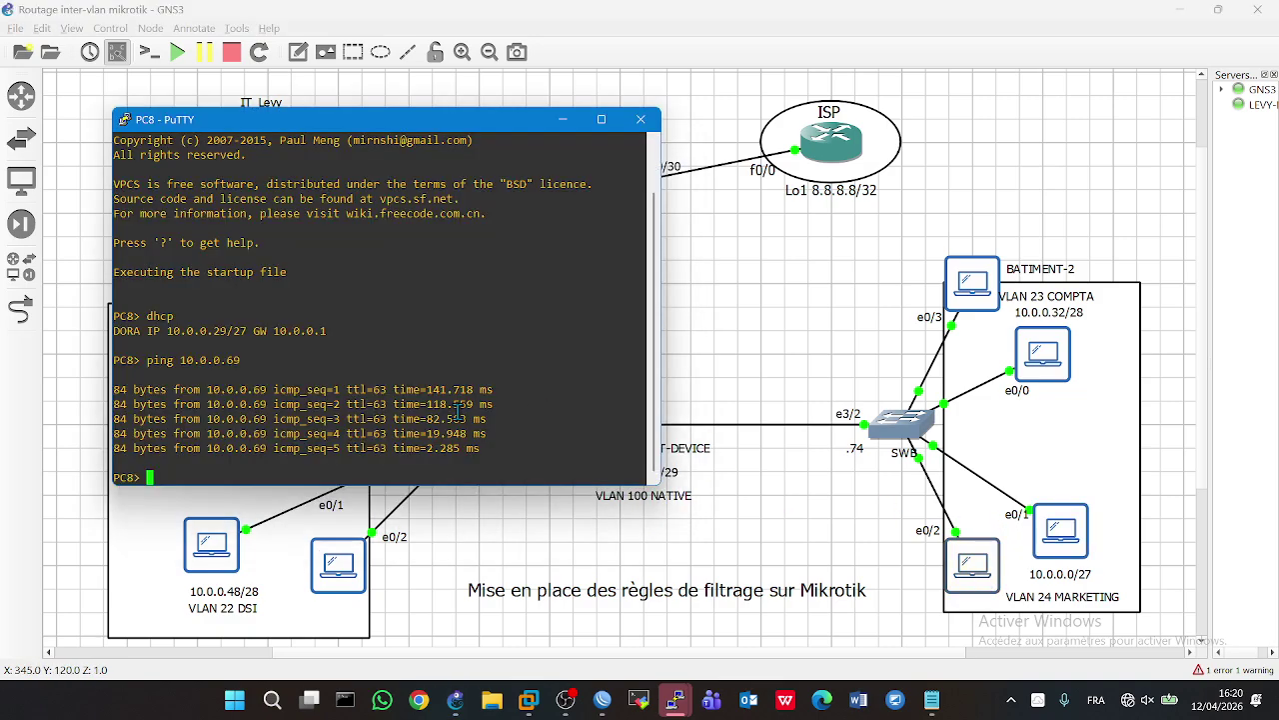
pyautogui.press('Up')
pyautogui.press('BackSpace')
pyautogui.press('BackSpace')
pyautogui.press('BackSpace')
pyautogui.press('BackSpace')
pyautogui.press('BackSpace')
pyautogui.press('BackSpace')
pyautogui.press('BackSpace')
pyautogui.press('BackSpace')
pyautogui.press('BackSpace')
pyautogui.write('8.8.8.8 -t')
pyautogui.press('Return')
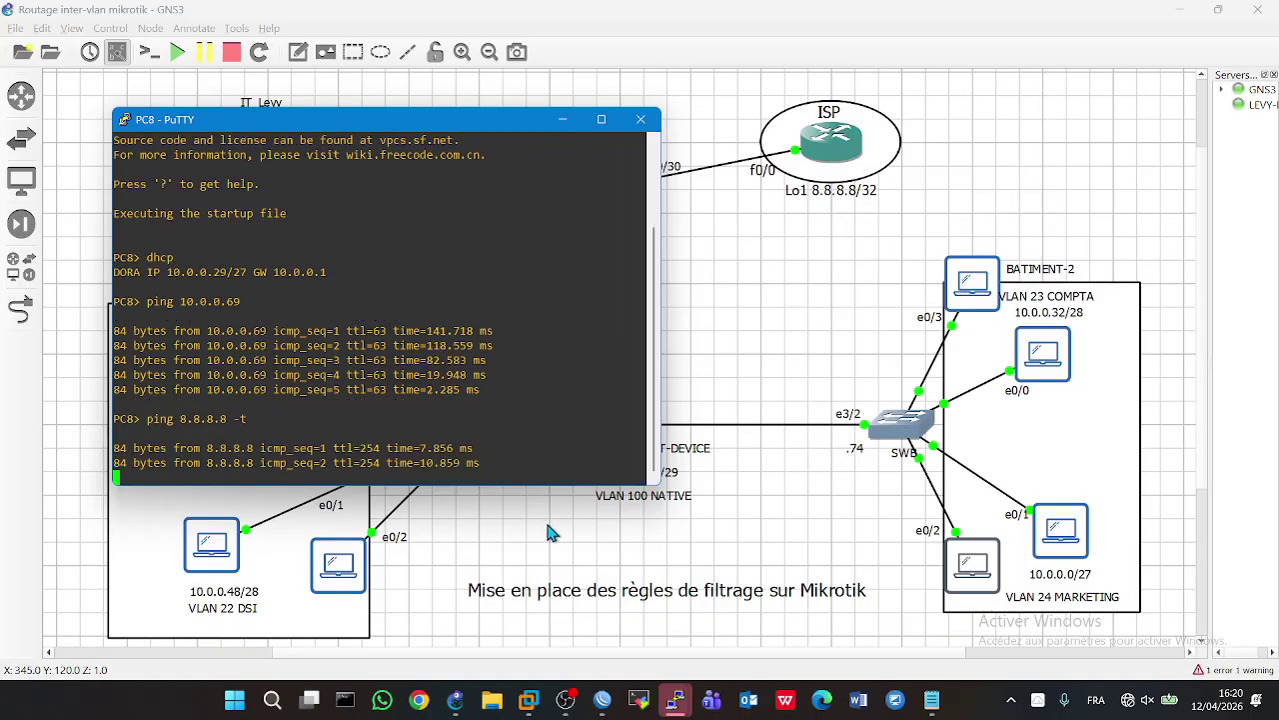
pyautogui.click(544, 517)
pyautogui.click(602, 699)
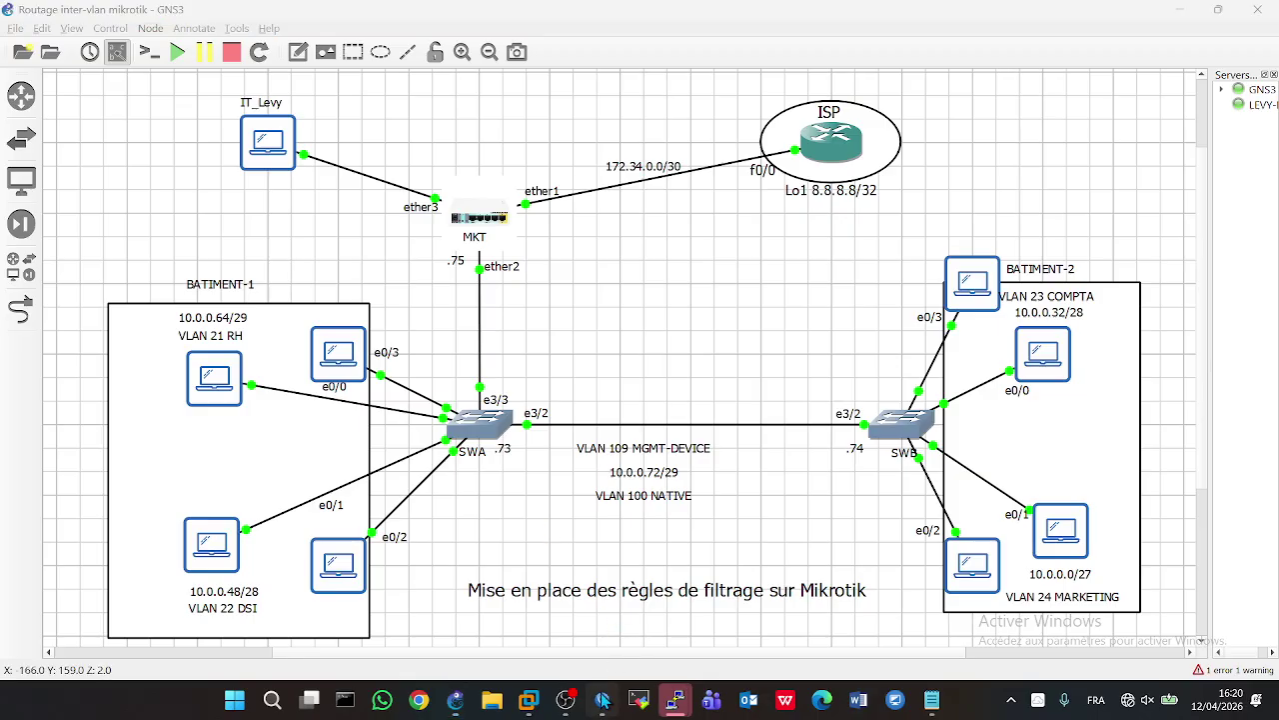
# - Delete the old 10.0.0.29 entry from the firewall address lists
pyautogui.click(83, 289)
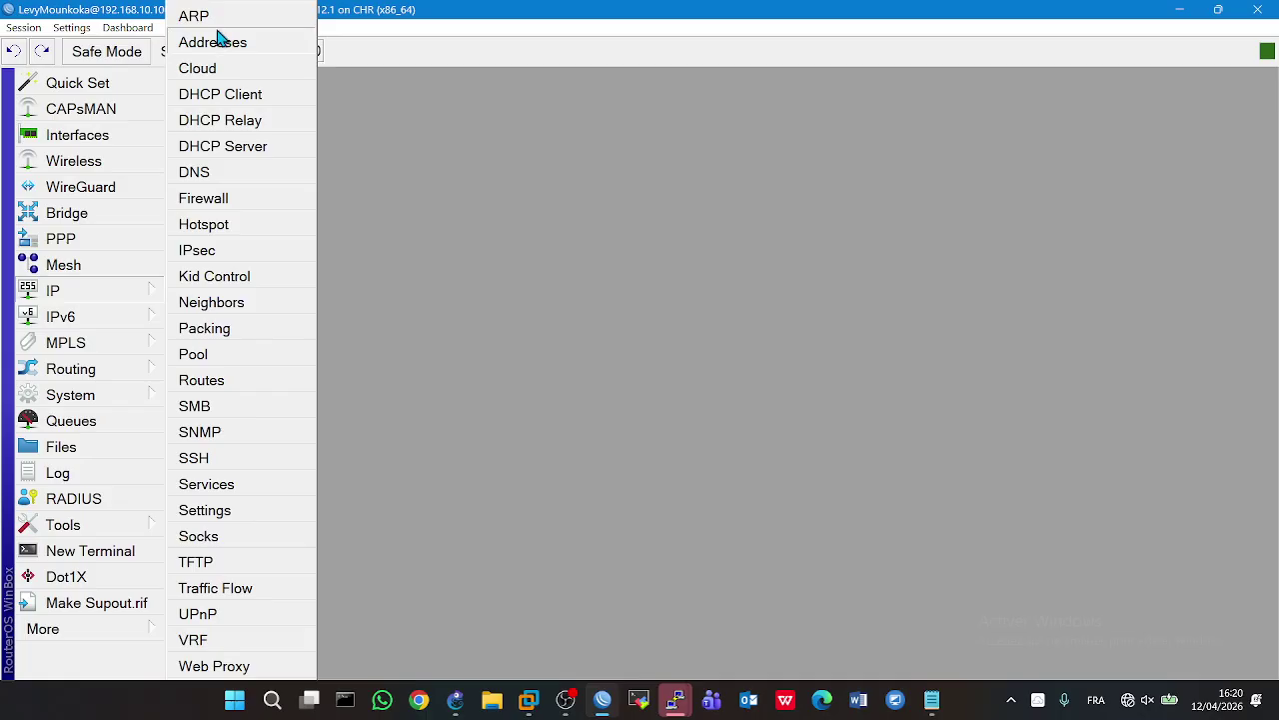
pyautogui.moveTo(82, 297)
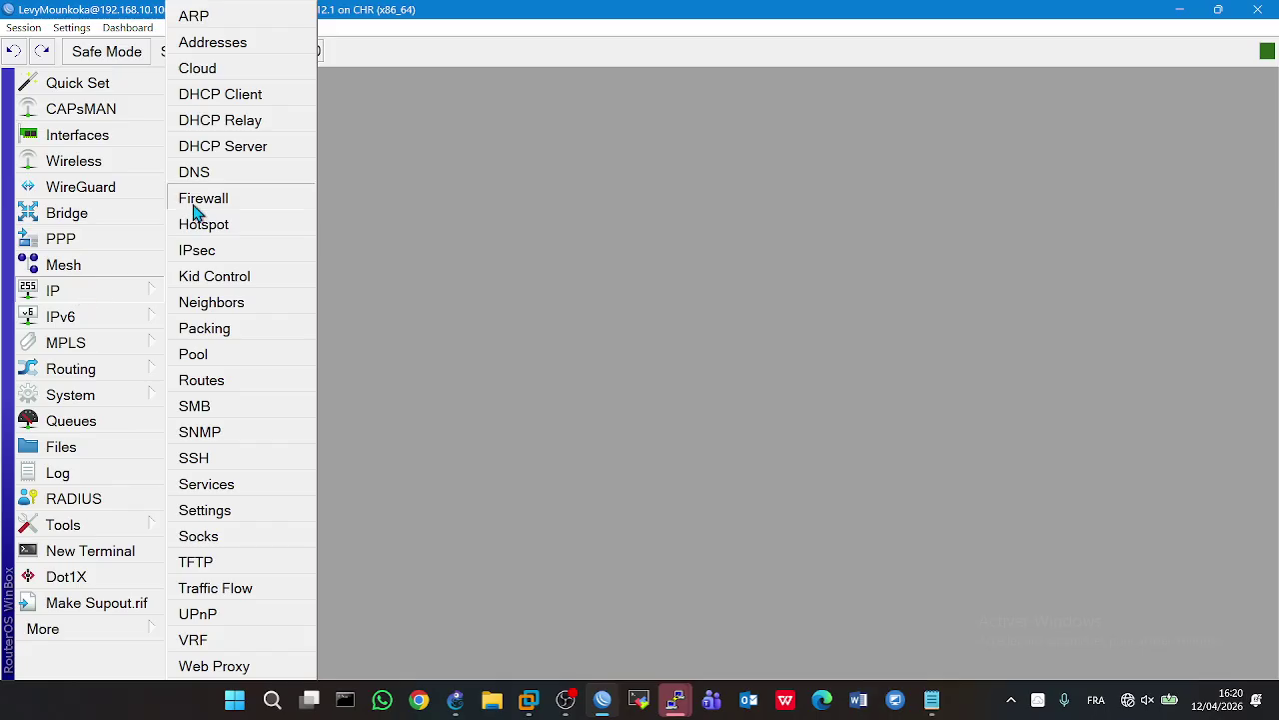
pyautogui.click(197, 213)
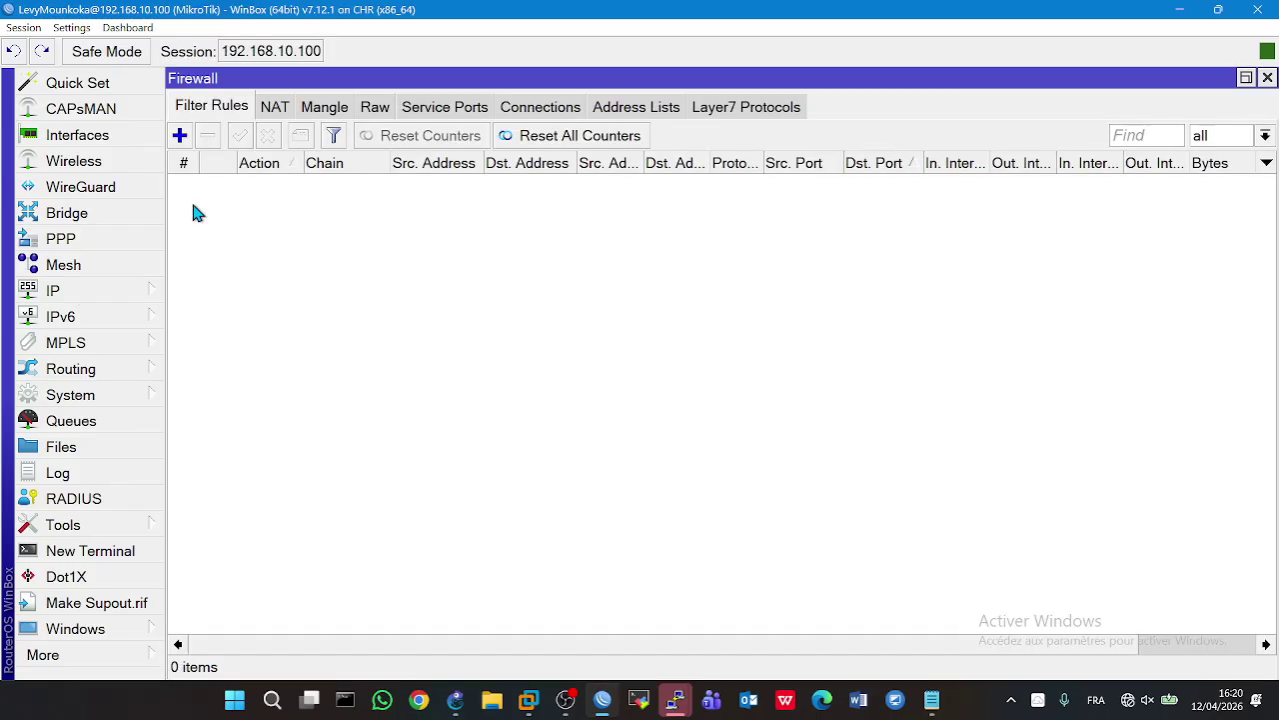
pyautogui.click(617, 104)
pyautogui.click(309, 190)
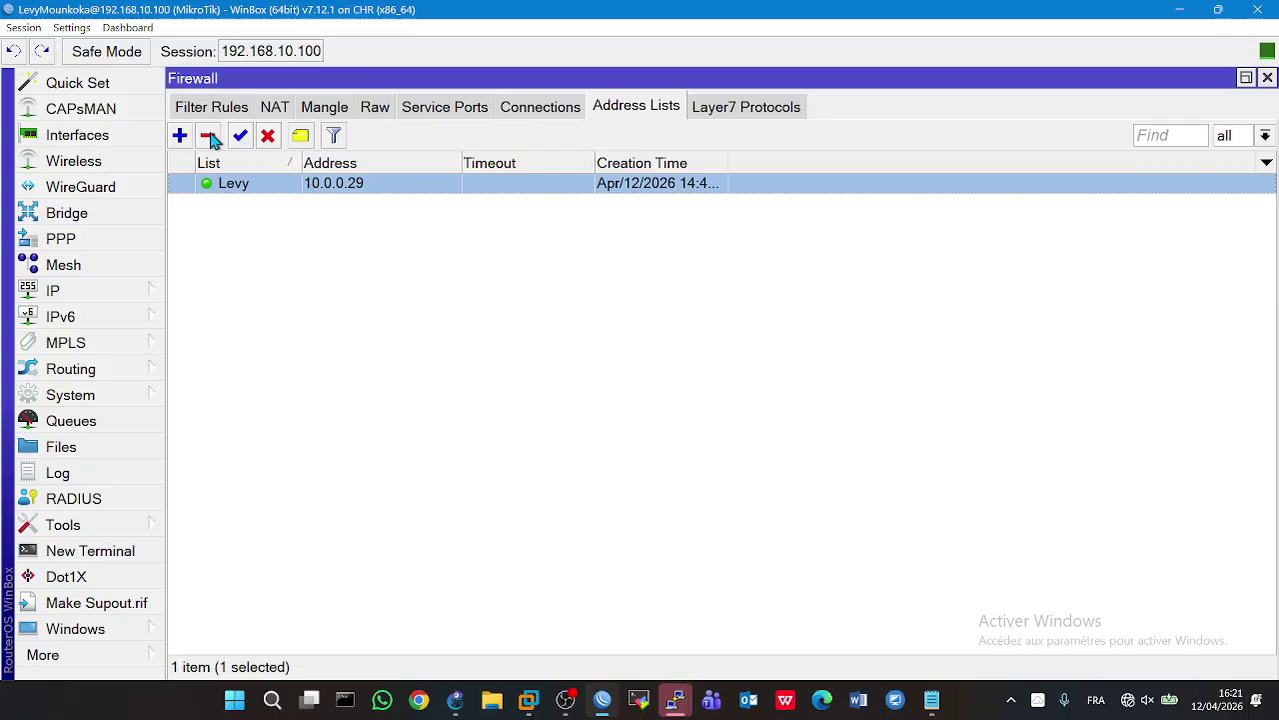
pyautogui.click(209, 137)
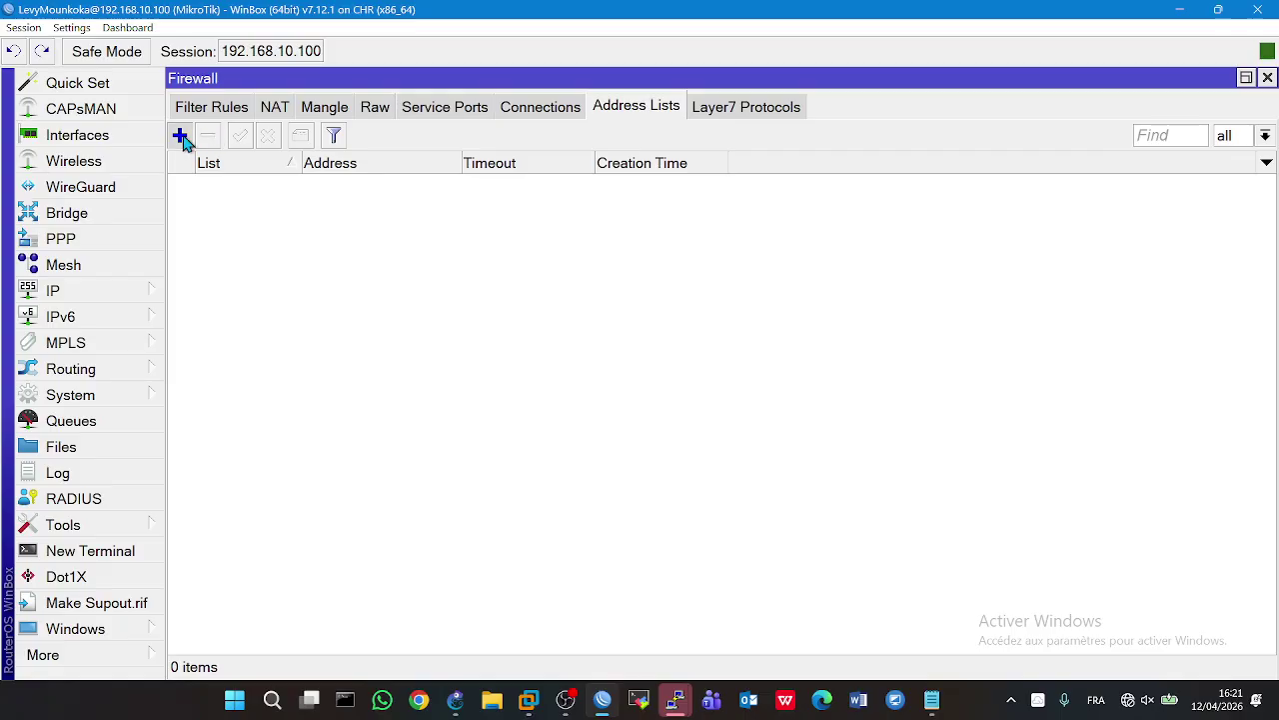
# - Add a Dept_RH address list entry for 10.0.0.64/29
pyautogui.click(180, 136)
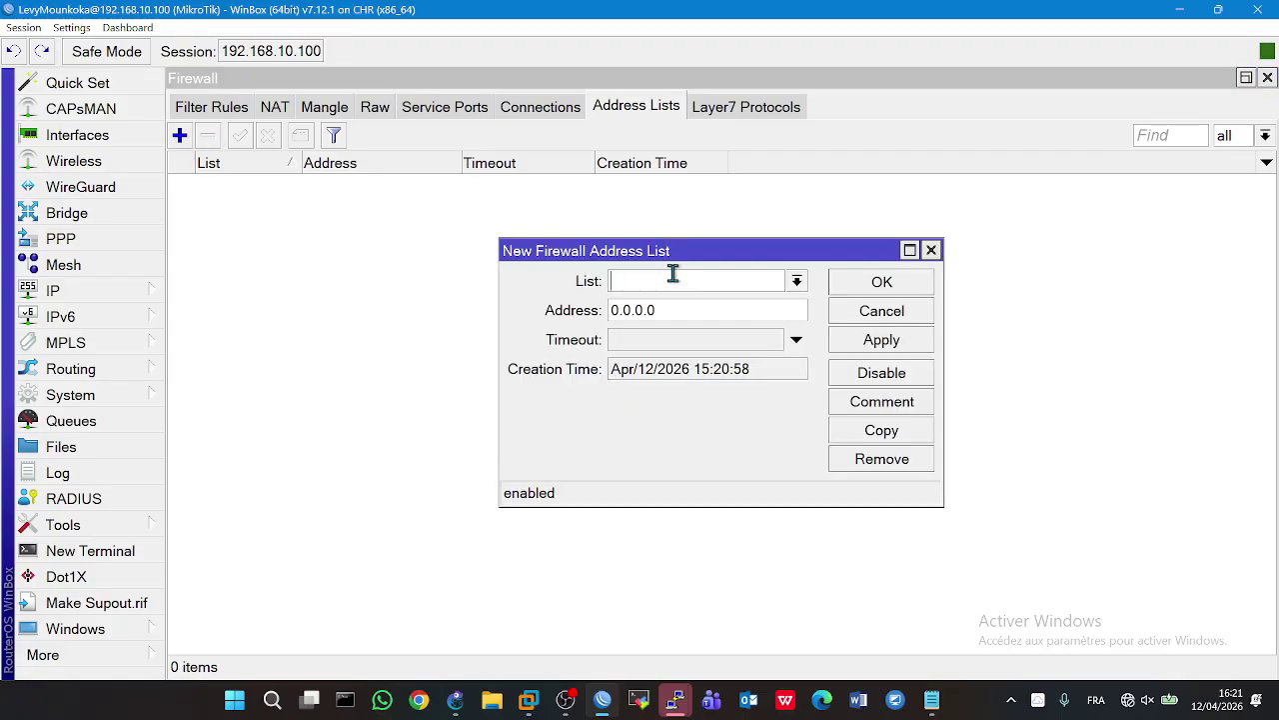
pyautogui.write('Dept_RH')
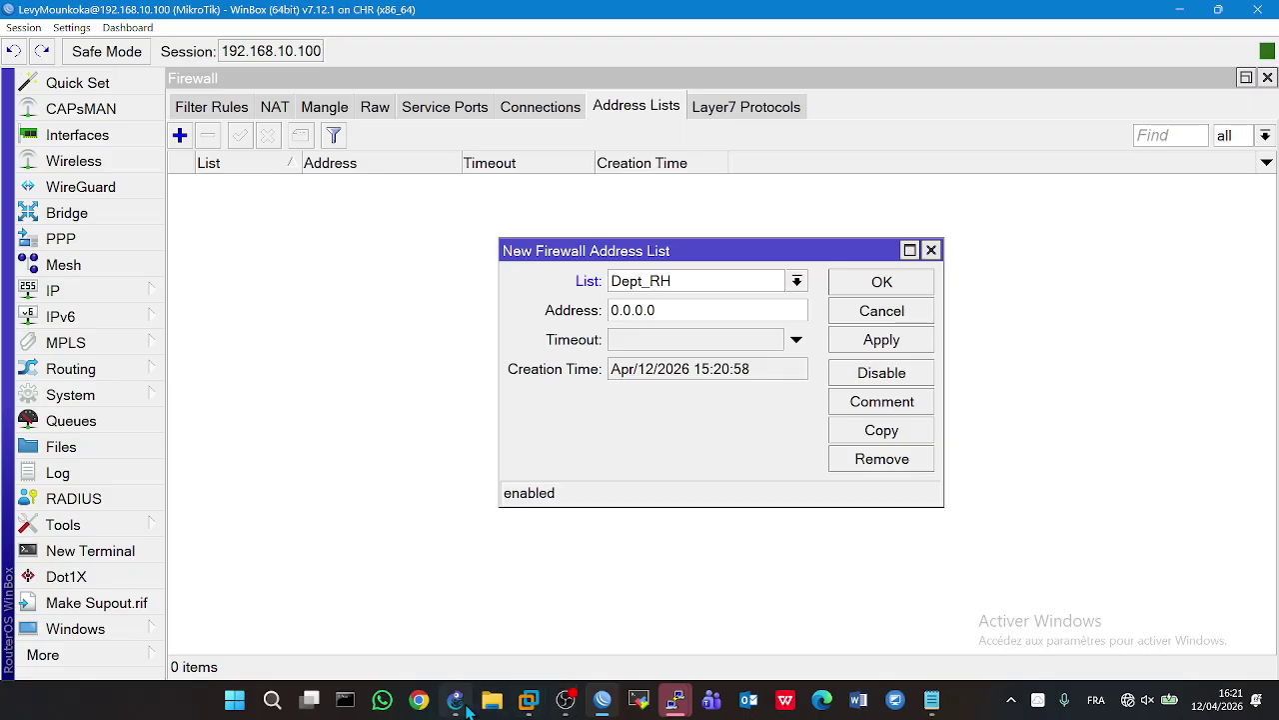
pyautogui.moveTo(455, 700)
pyautogui.moveTo(472, 648)
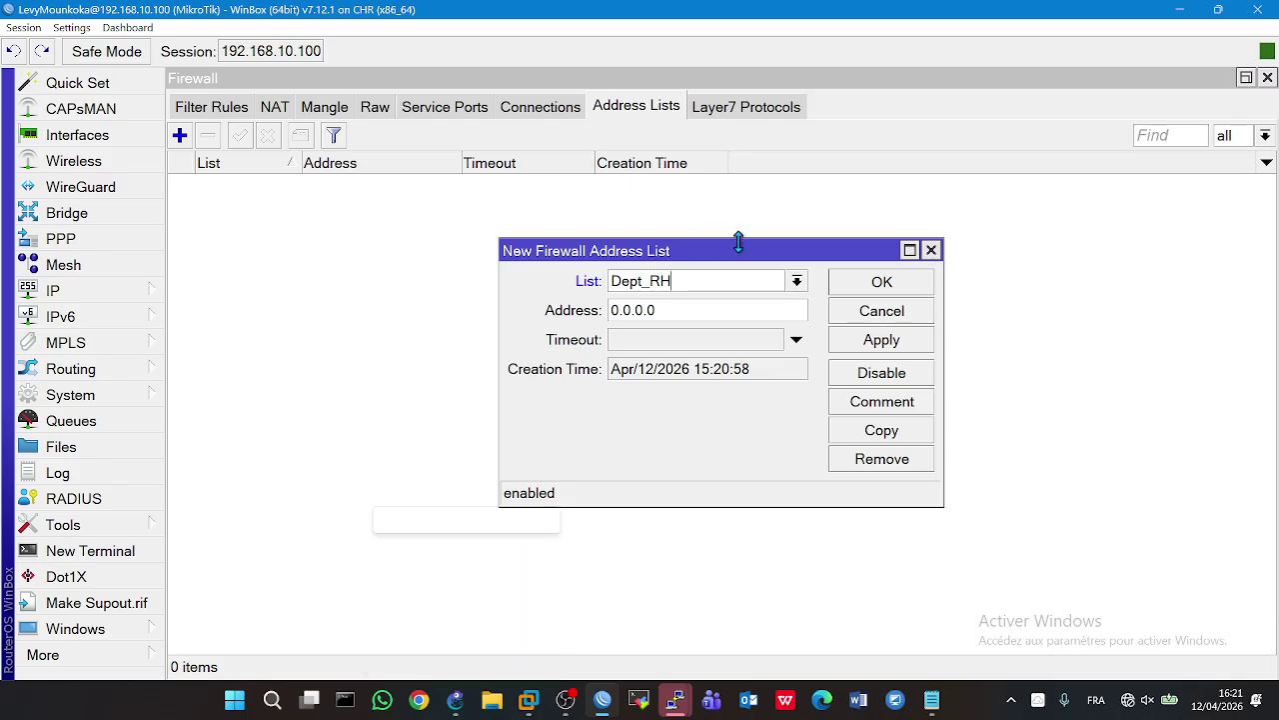
pyautogui.press('Tab')
pyautogui.write('10.0.0.')
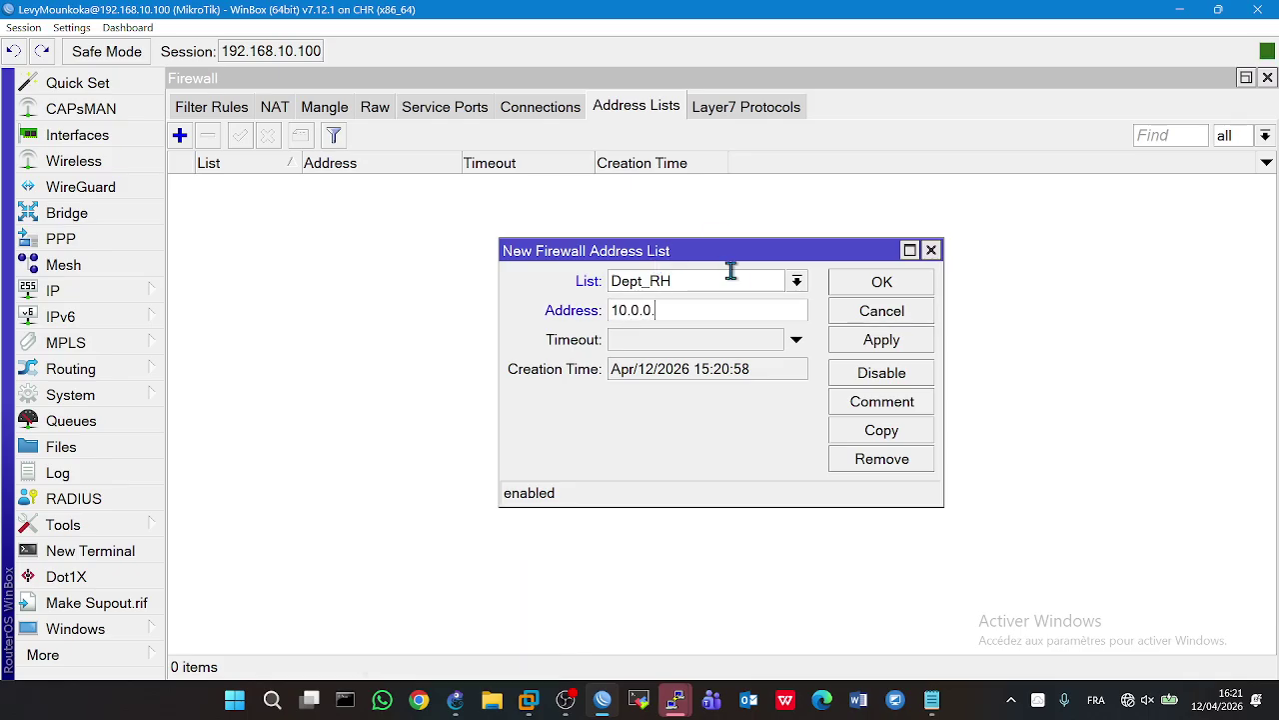
pyautogui.write('64/29')
pyautogui.click(868, 338)
pyautogui.click(842, 287)
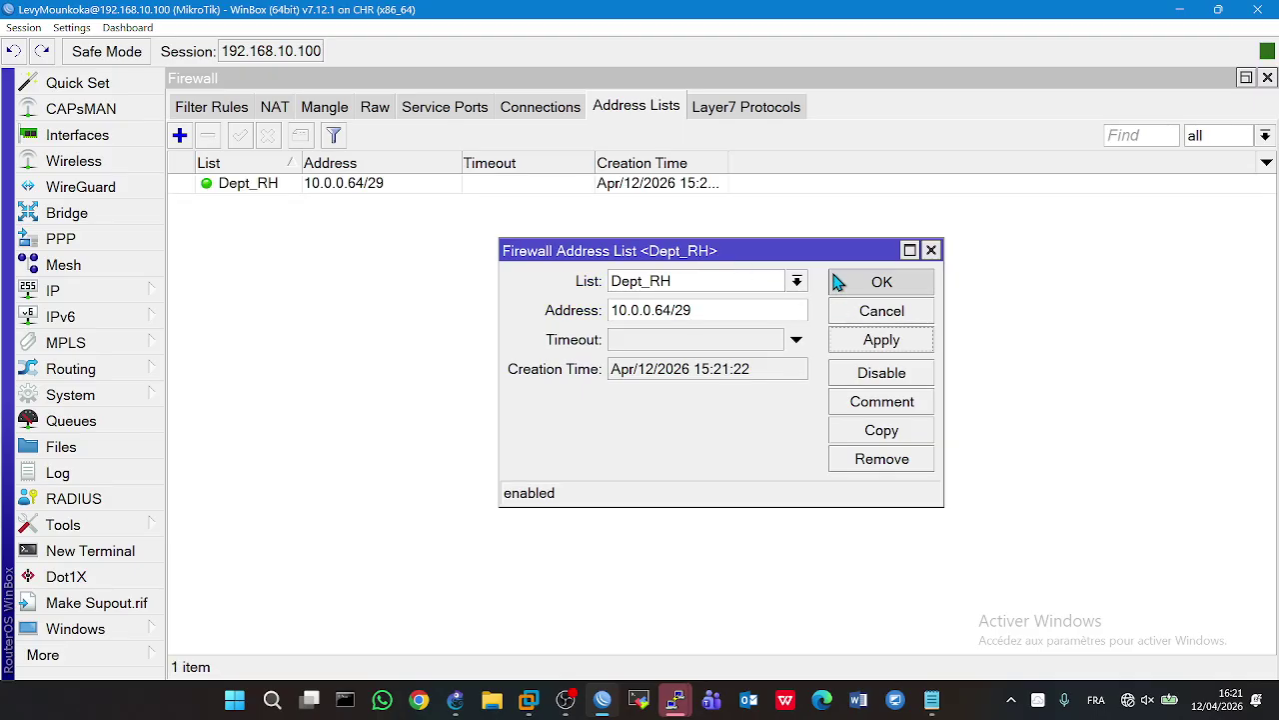
pyautogui.click(181, 138)
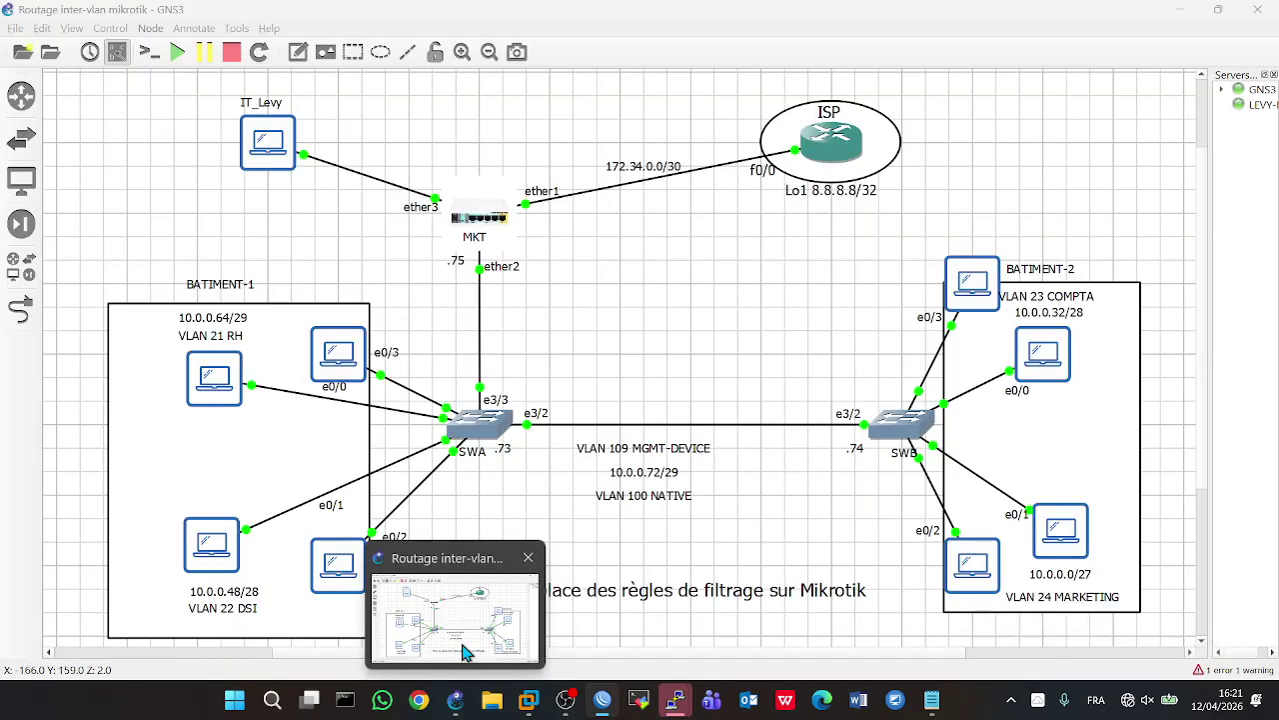
# - Move the mistyped 10.0.0.48/28 subnet from the List field into the Address field
pyautogui.write('10.0.0')
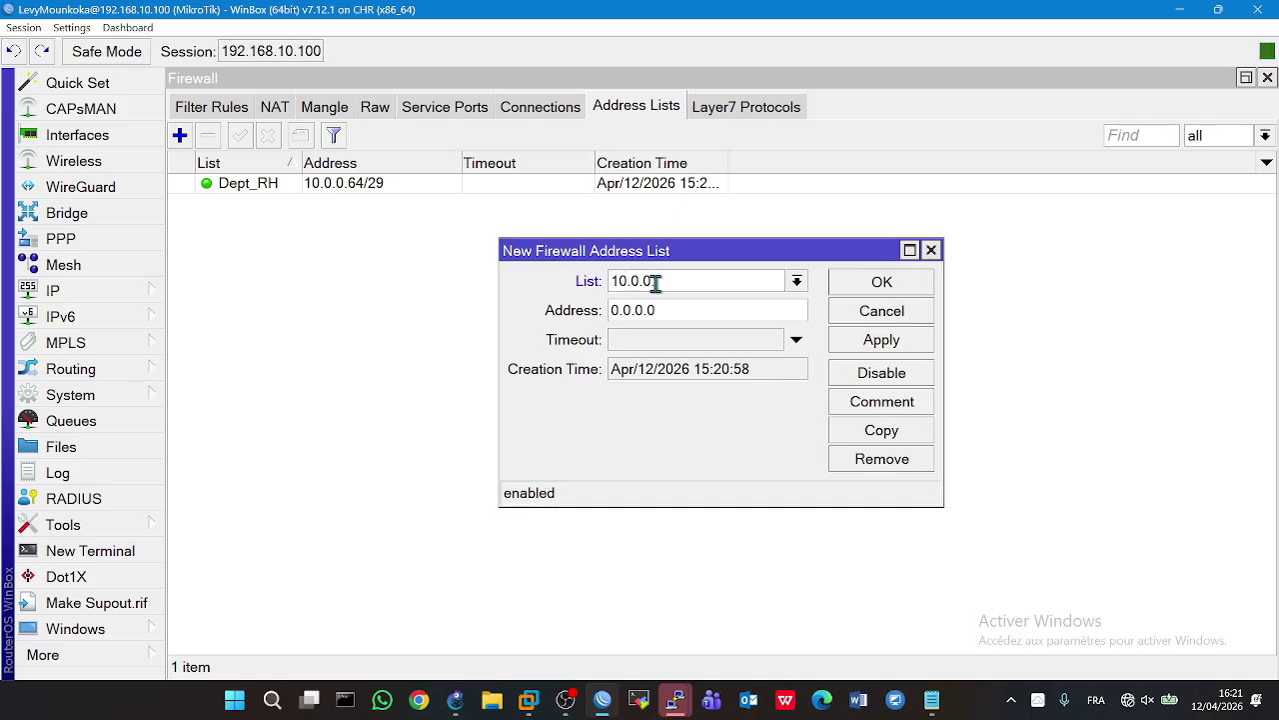
pyautogui.write('.48.28')
pyautogui.press('BackSpace')
pyautogui.press('BackSpace')
pyautogui.write('28')
pyautogui.moveTo(734, 281); pyautogui.dragTo(550, 284)
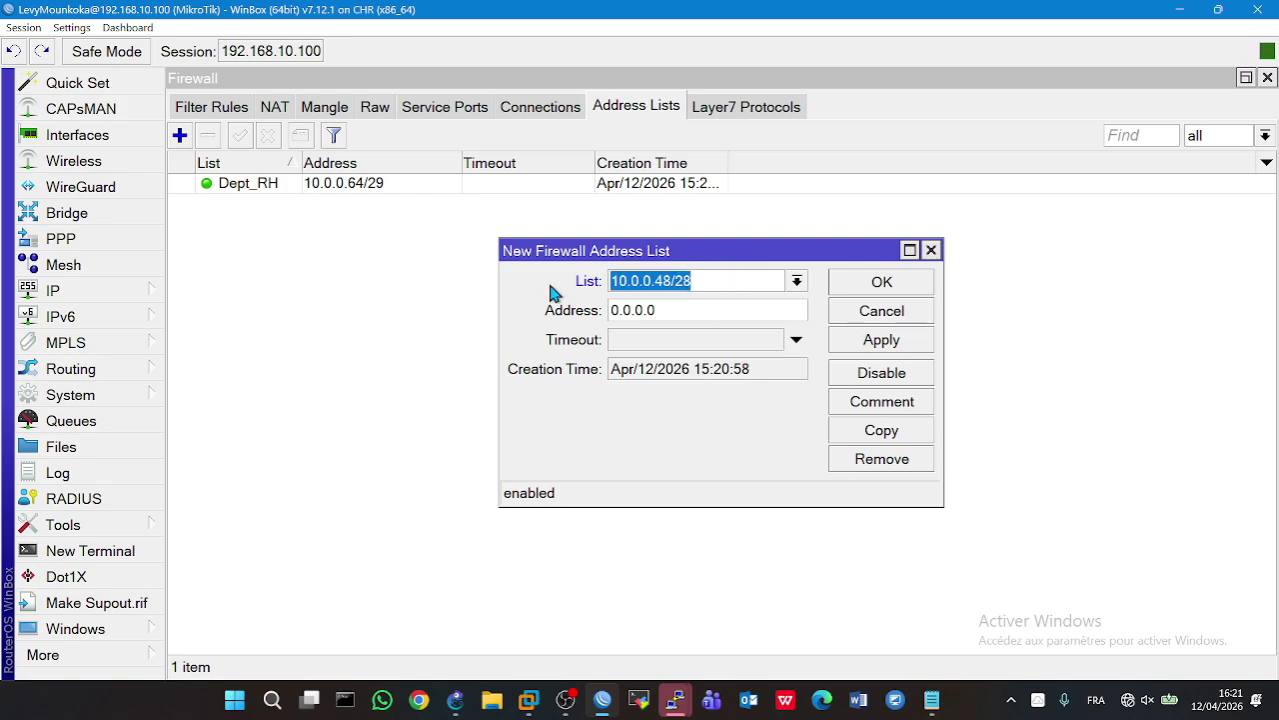
pyautogui.write('1')
pyautogui.click(550, 289)
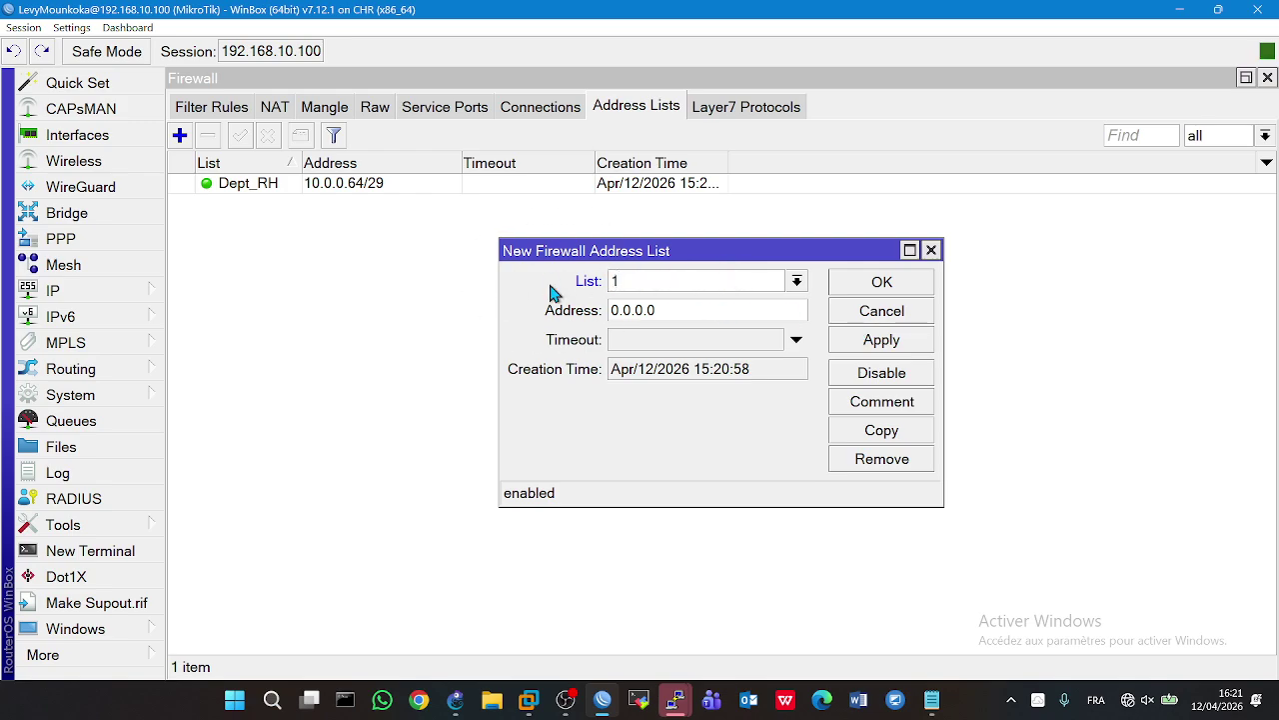
pyautogui.write('0.0.0.48')
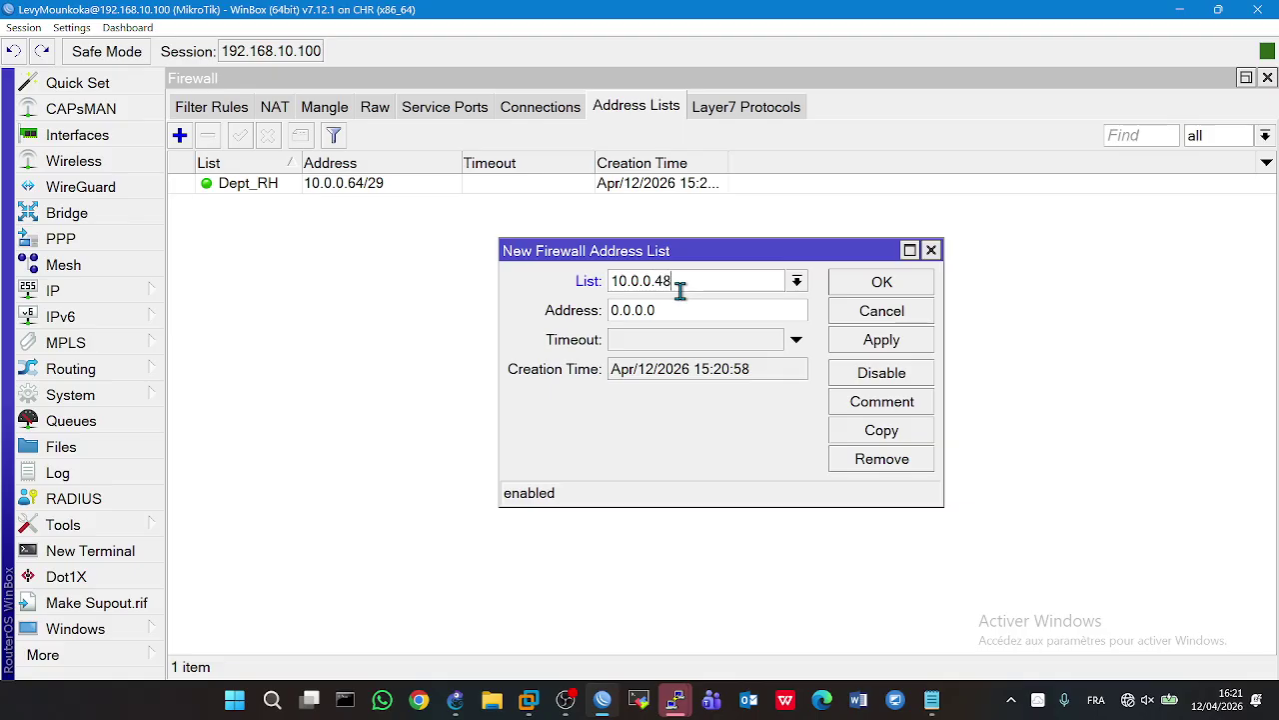
pyautogui.write('/28')
pyautogui.moveTo(712, 288); pyautogui.dragTo(610, 290)
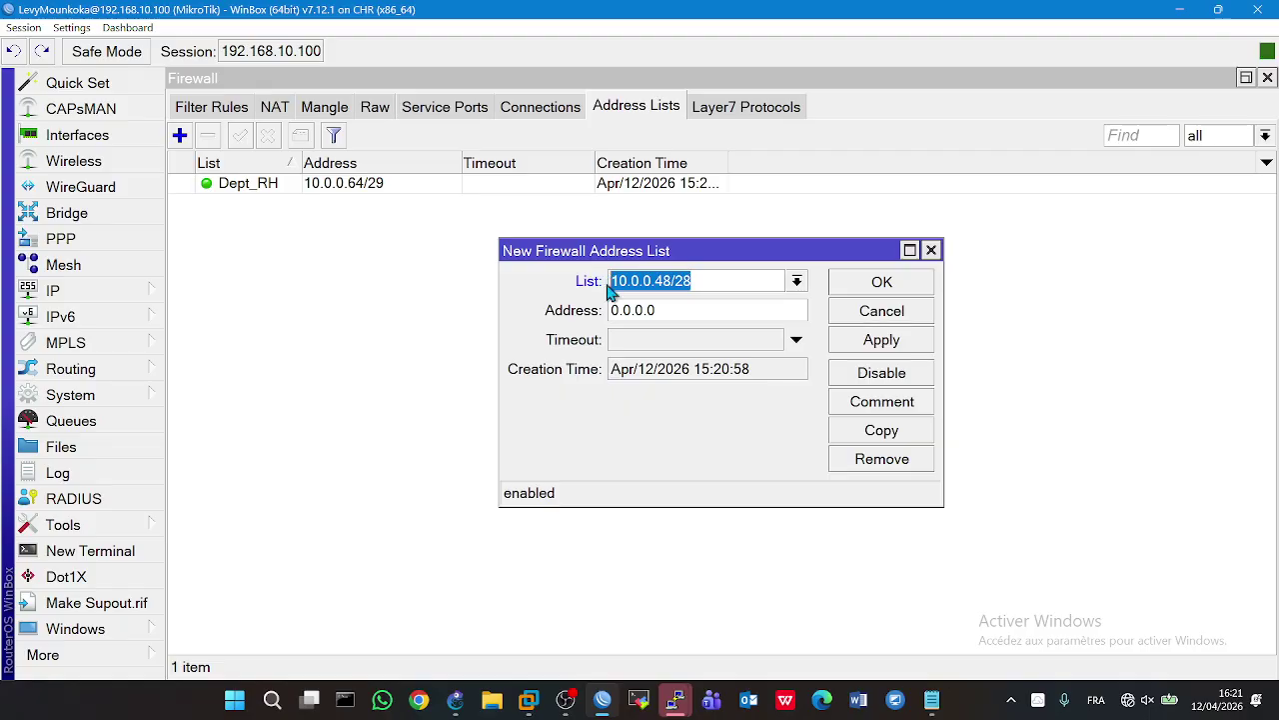
pyautogui.hotkey('ctrl', 'x')
pyautogui.press('Tab')
pyautogui.hotkey('ctrl', 'v')
# - Name the list Dept_DSI and save the new address-list entry
pyautogui.click(632, 280)
pyautogui.write('Dept')
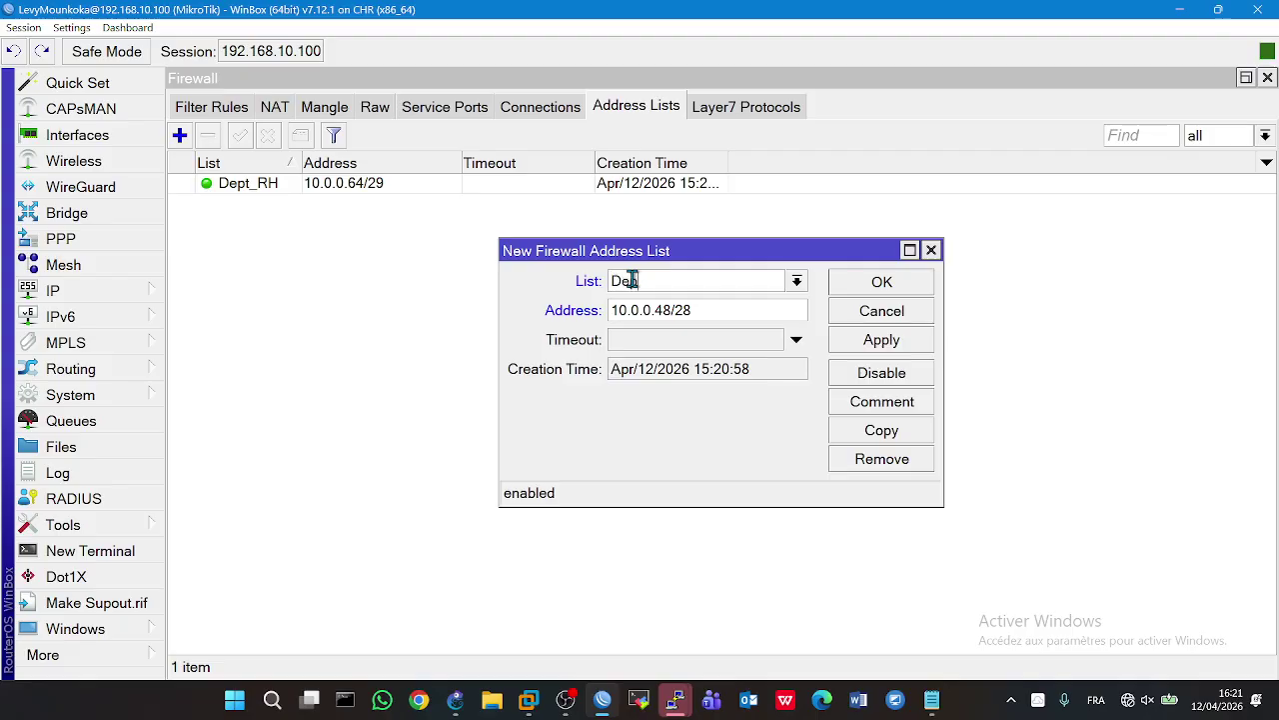
pyautogui.write('_DSI')
pyautogui.click(866, 346)
pyautogui.click(866, 294)
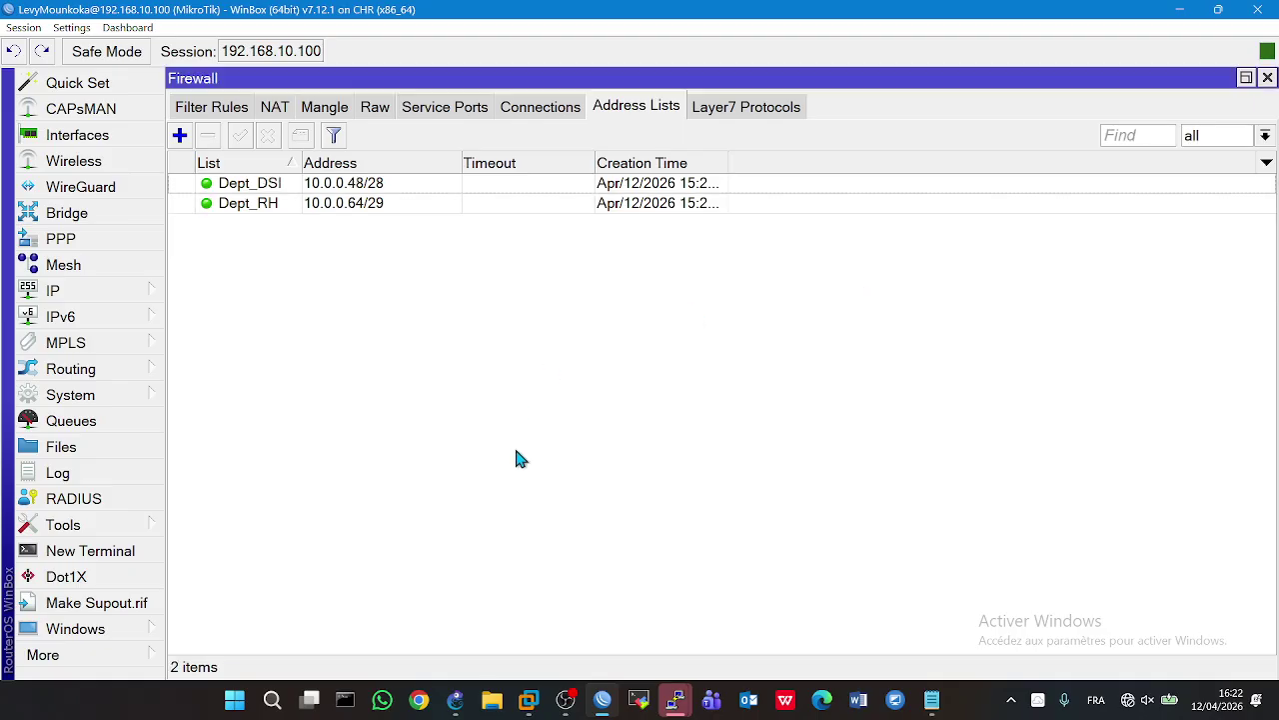
pyautogui.moveTo(575, 706)
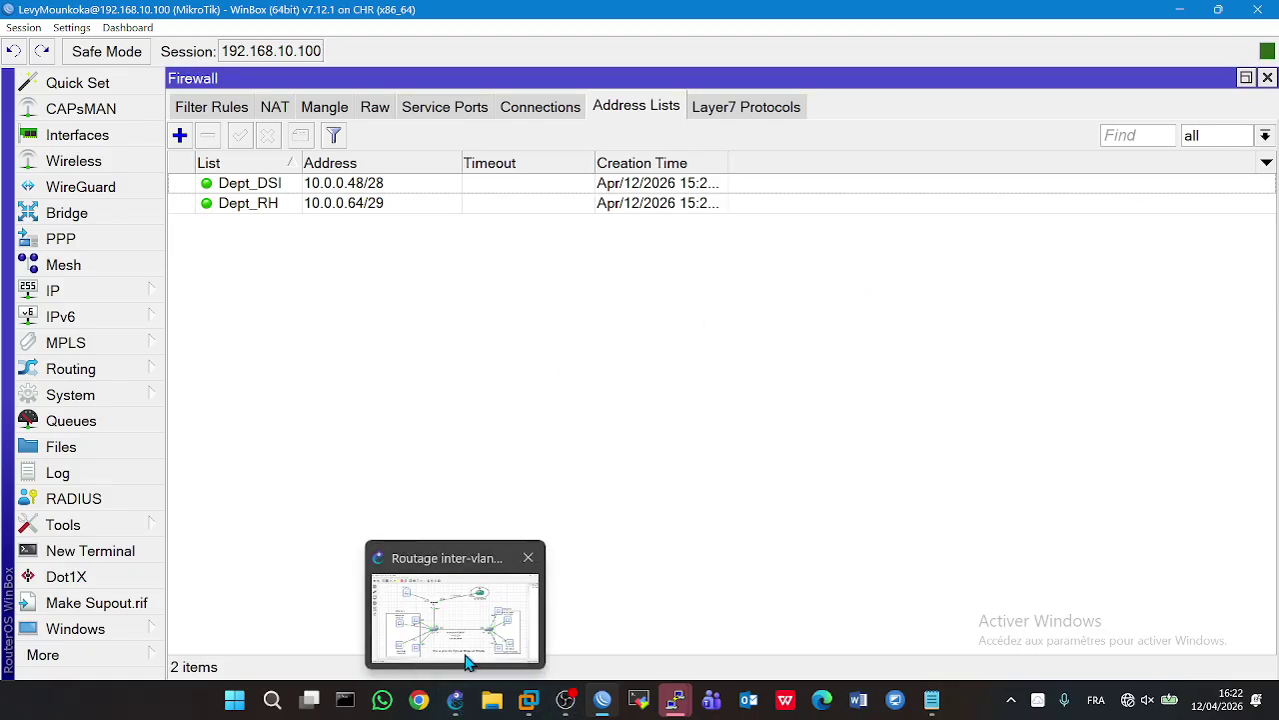
pyautogui.click(468, 660)
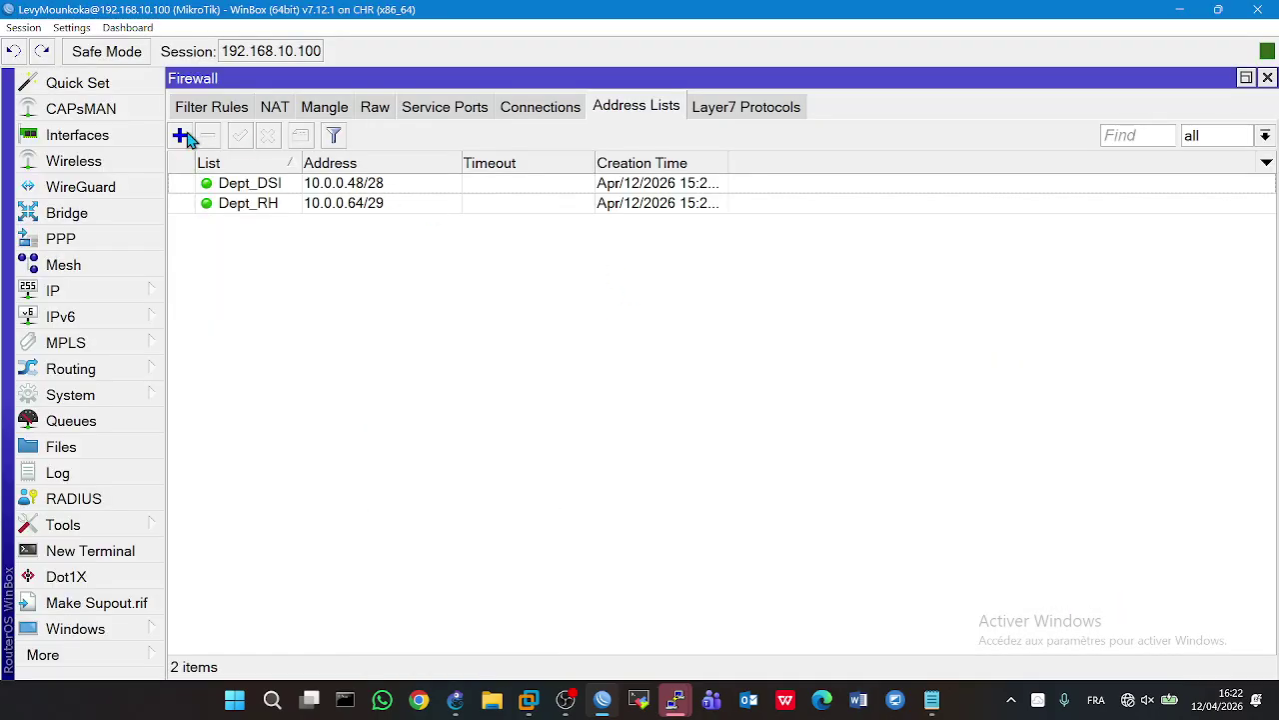
# - Create a Dept_COMPTA address-list entry with address 10.0.0.32/28
pyautogui.click(181, 136)
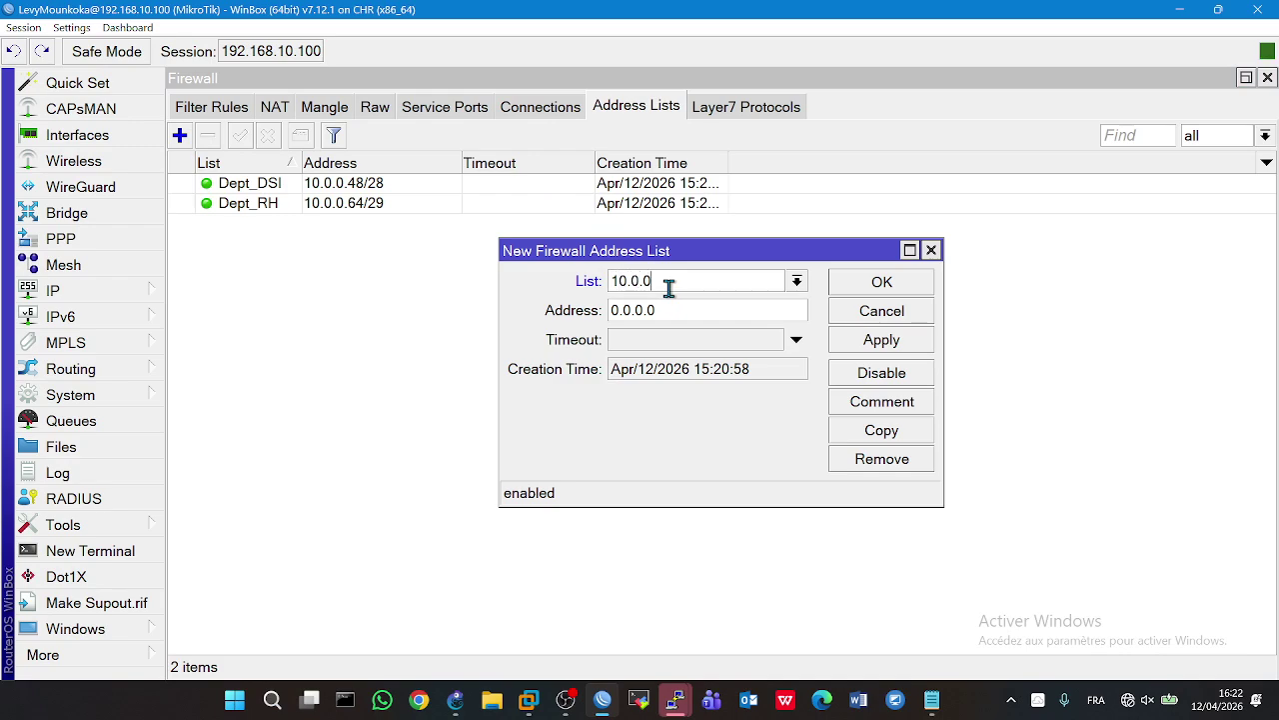
pyautogui.write('10.0.0.32/28')
pyautogui.moveTo(714, 280); pyautogui.dragTo(594, 285)
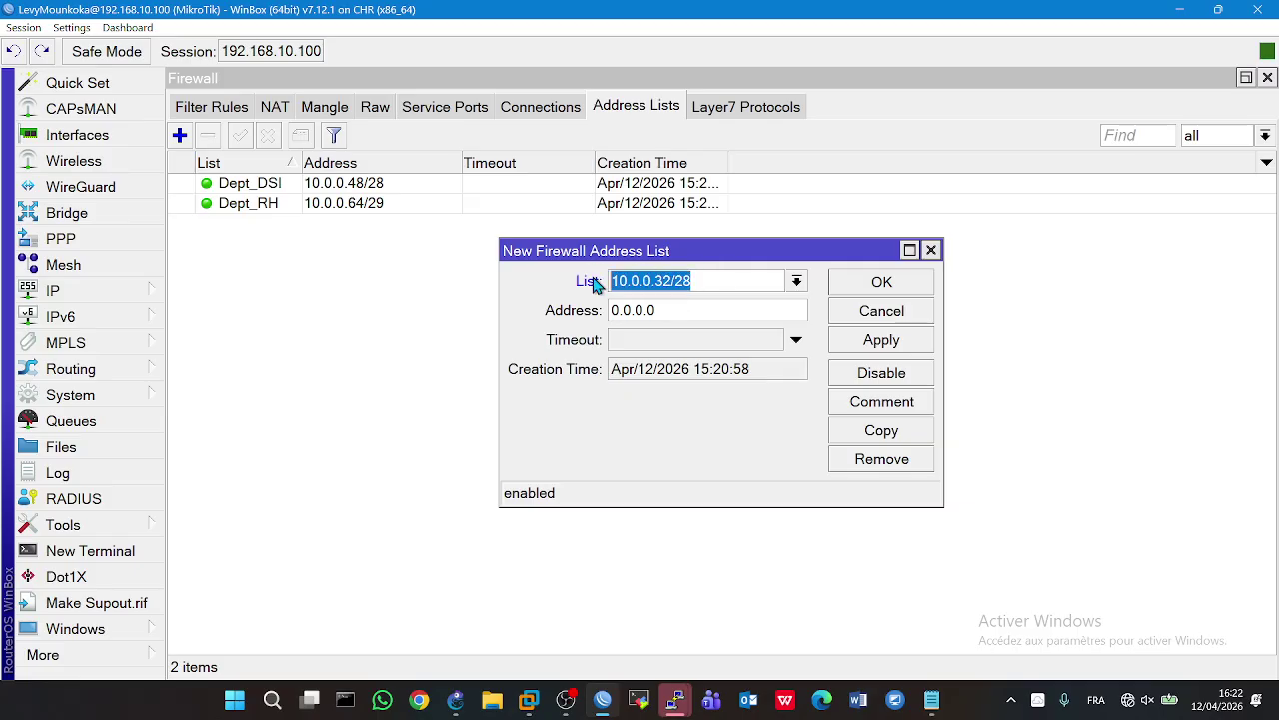
pyautogui.hotkey('ctrl', 'c')
pyautogui.press('Tab')
pyautogui.hotkey('ctrl', 'v')
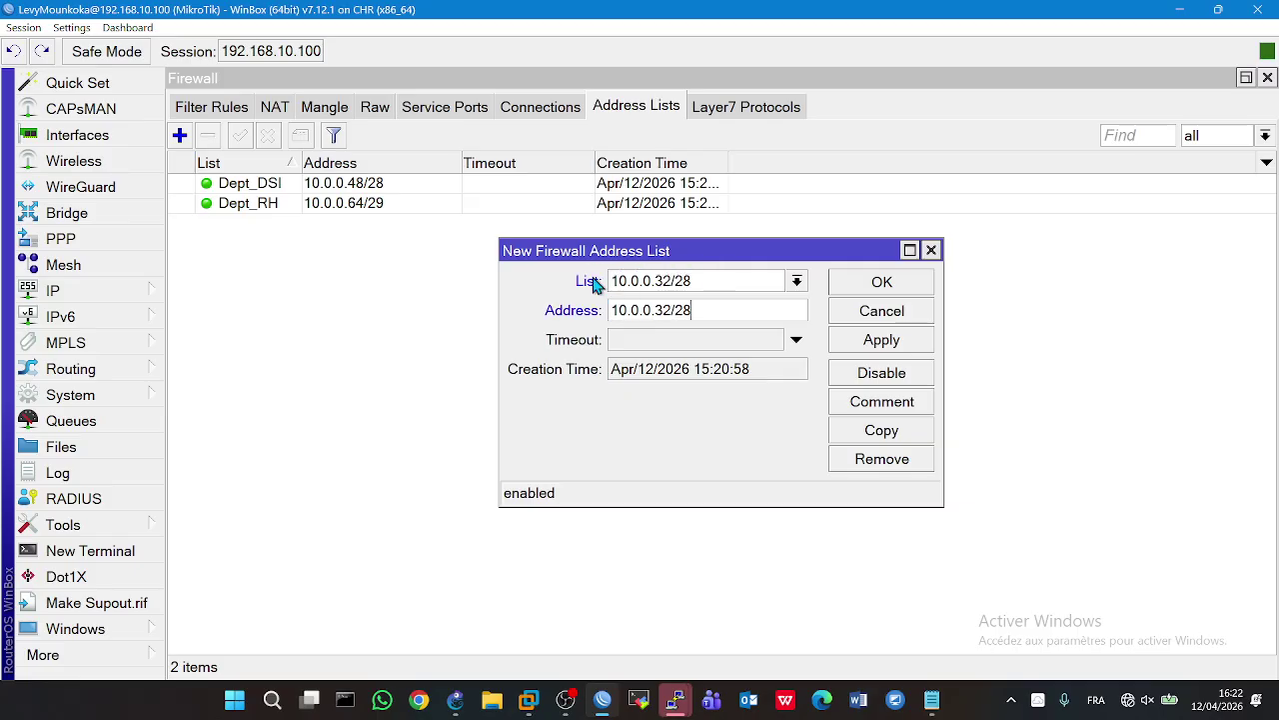
pyautogui.moveTo(717, 280); pyautogui.dragTo(463, 266)
pyautogui.write('Dept_COMPTA')
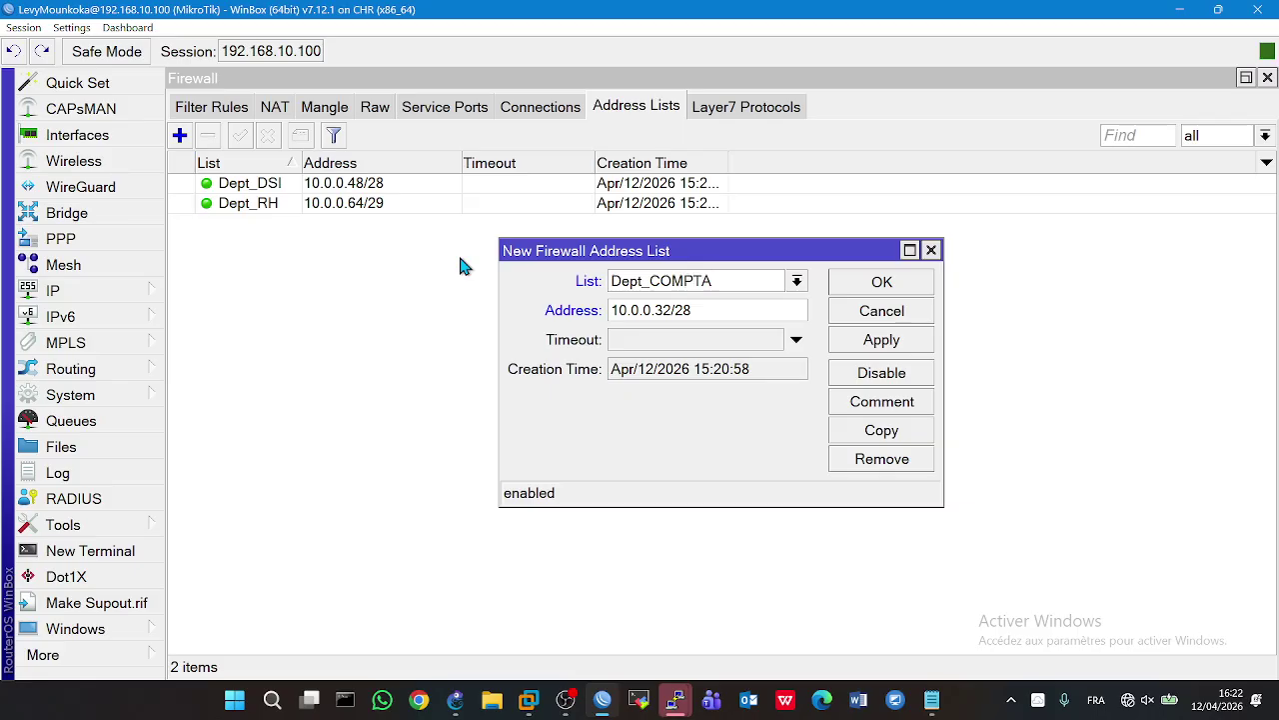
pyautogui.click(846, 350)
pyautogui.click(849, 283)
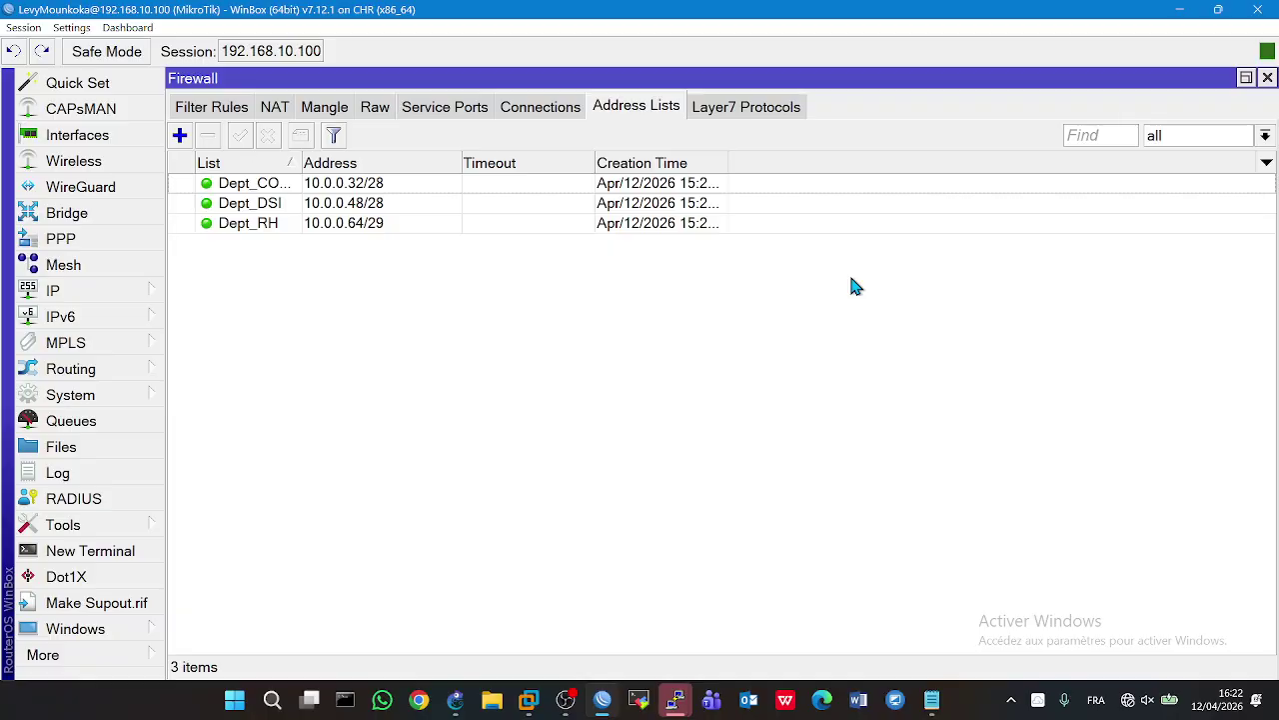
# - Add the Dept_MARK entry for 10.0.0.0/27 and widen the List column so names show fully
pyautogui.moveTo(460, 702)
pyautogui.click(472, 652)
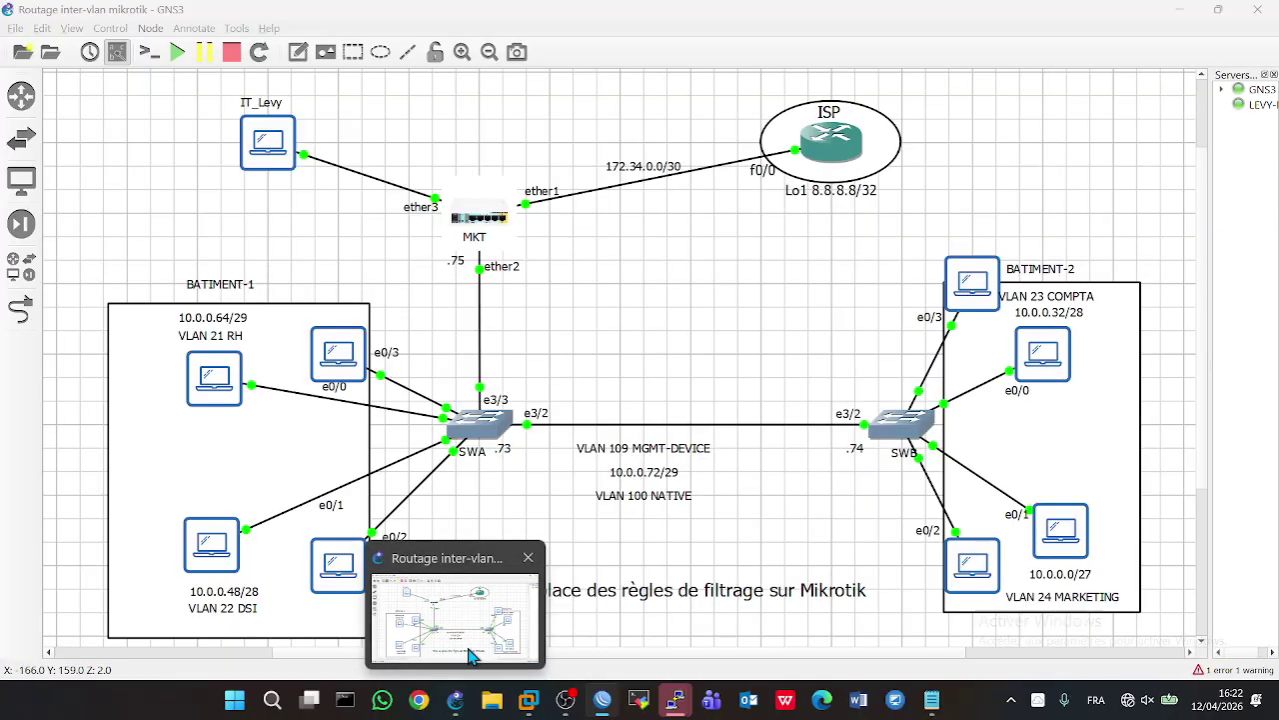
pyautogui.click(472, 653)
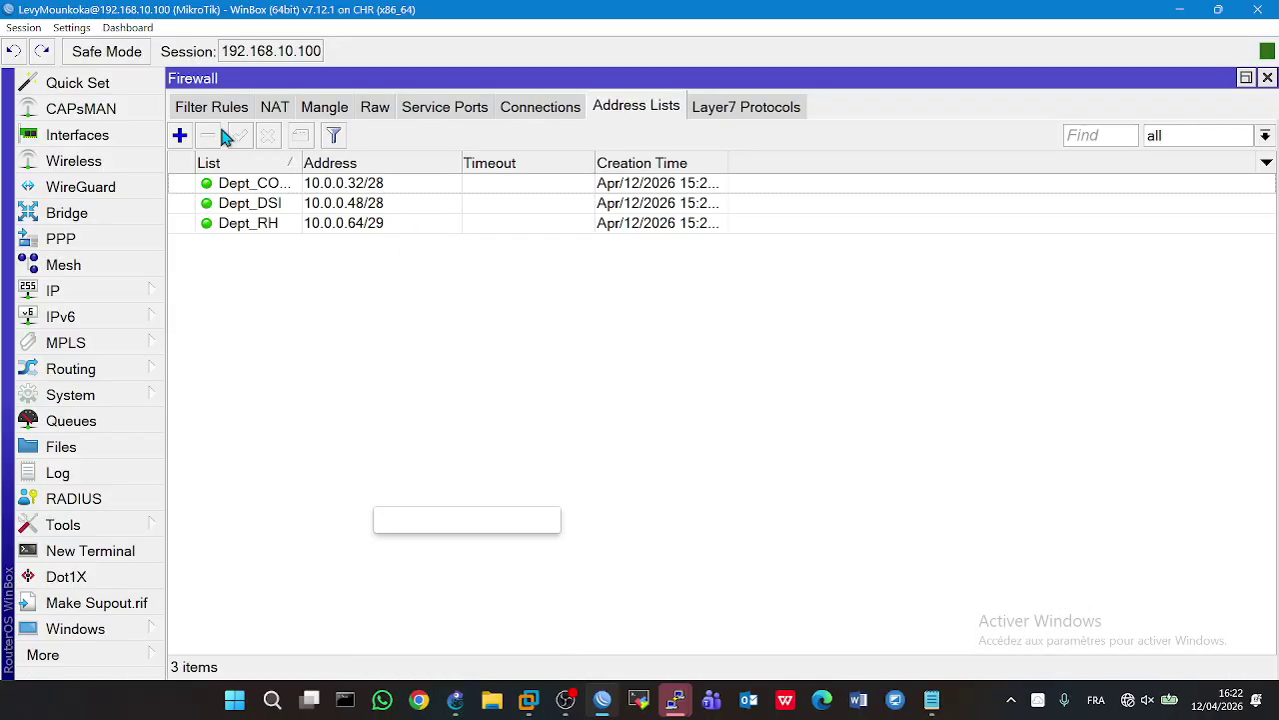
pyautogui.click(180, 135)
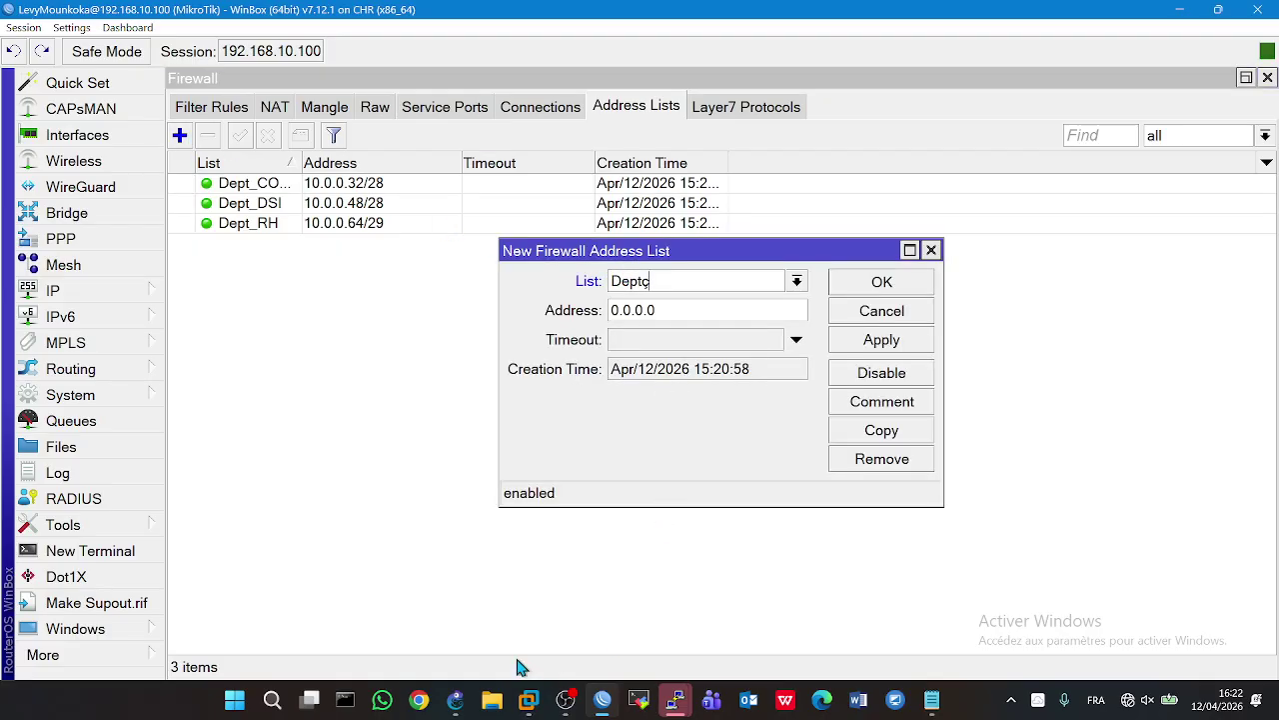
pyautogui.moveTo(457, 697)
pyautogui.moveTo(477, 650)
pyautogui.press('BackSpace')
pyautogui.write('K')
pyautogui.press('Tab')
pyautogui.write('10.0.0')
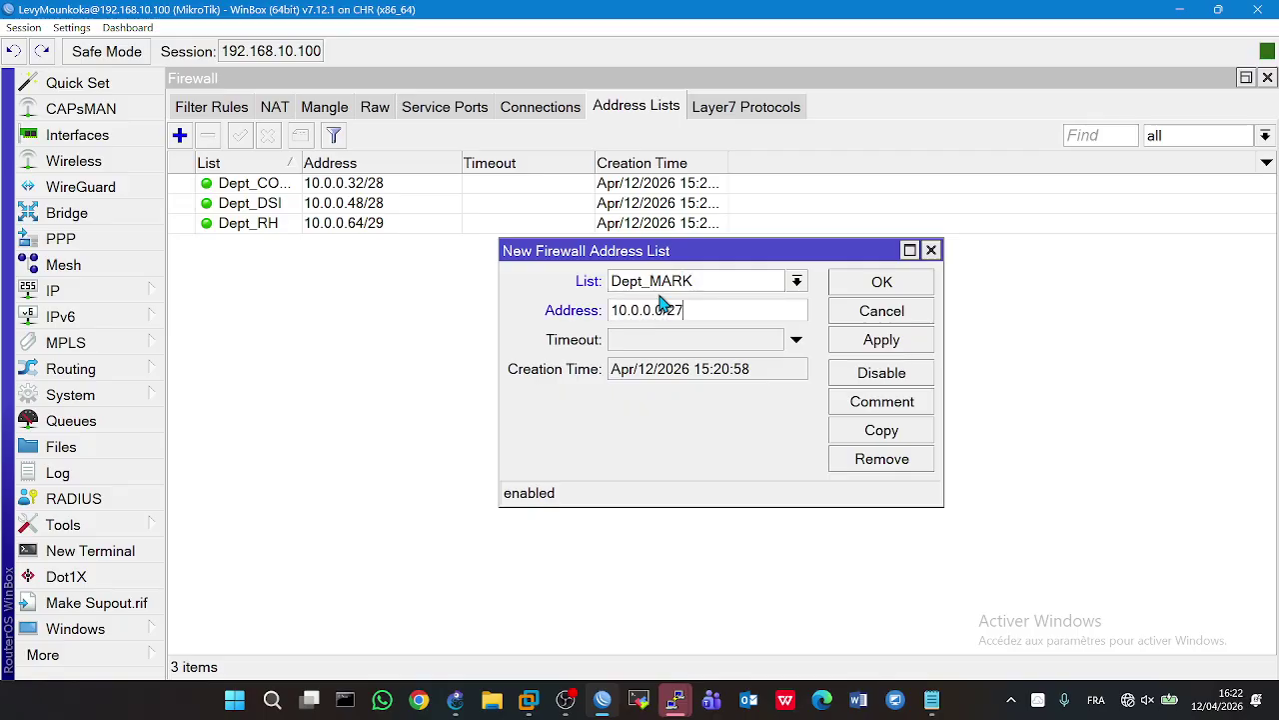
pyautogui.click(861, 343)
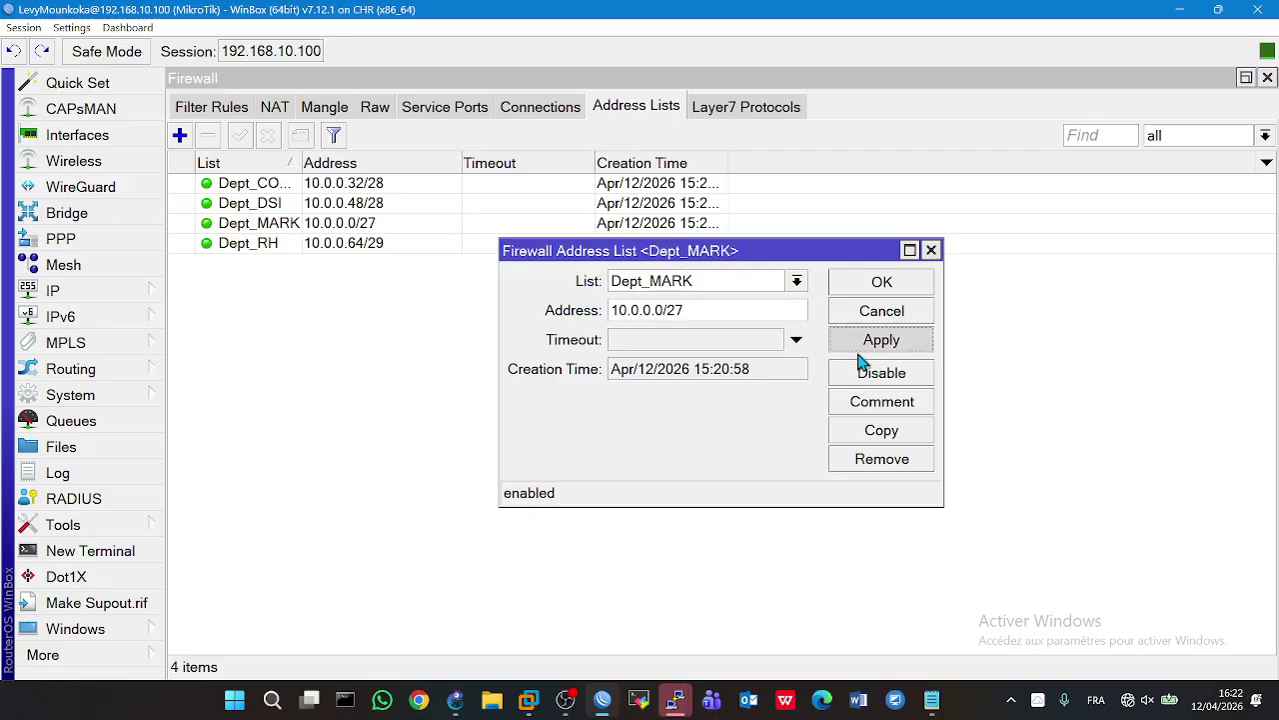
pyautogui.click(873, 287)
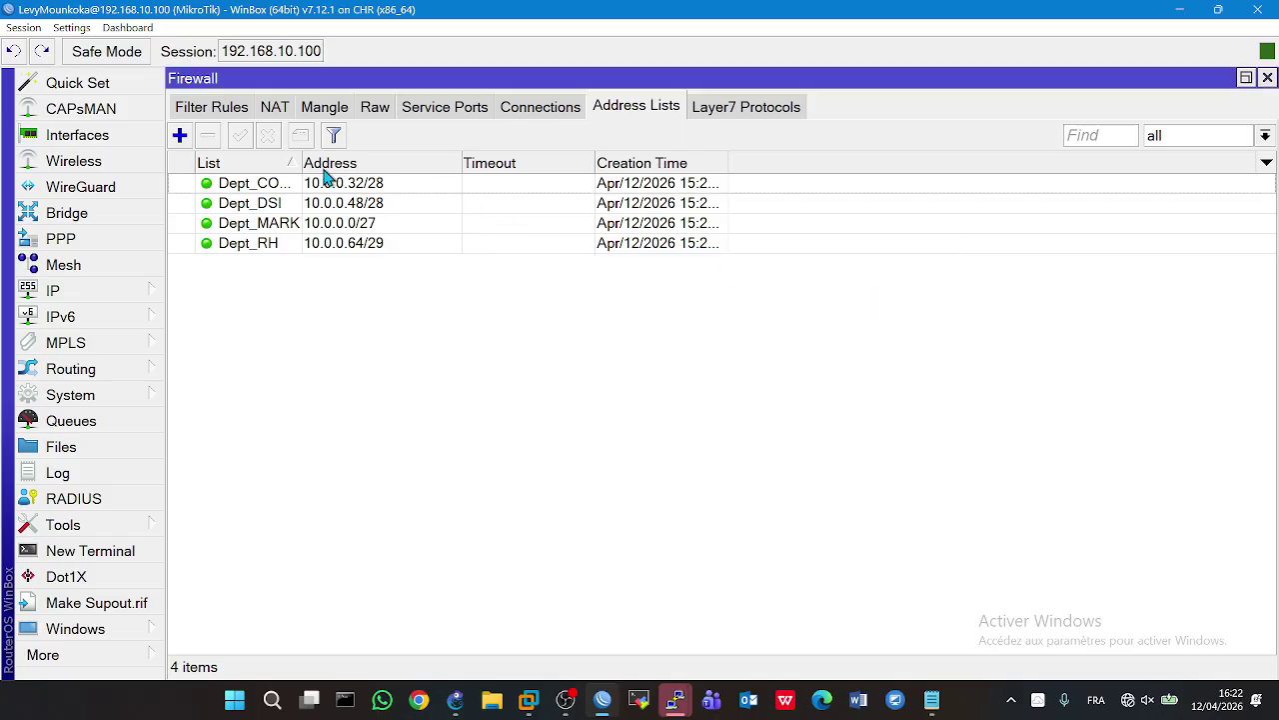
pyautogui.moveTo(302, 182); pyautogui.dragTo(358, 187)
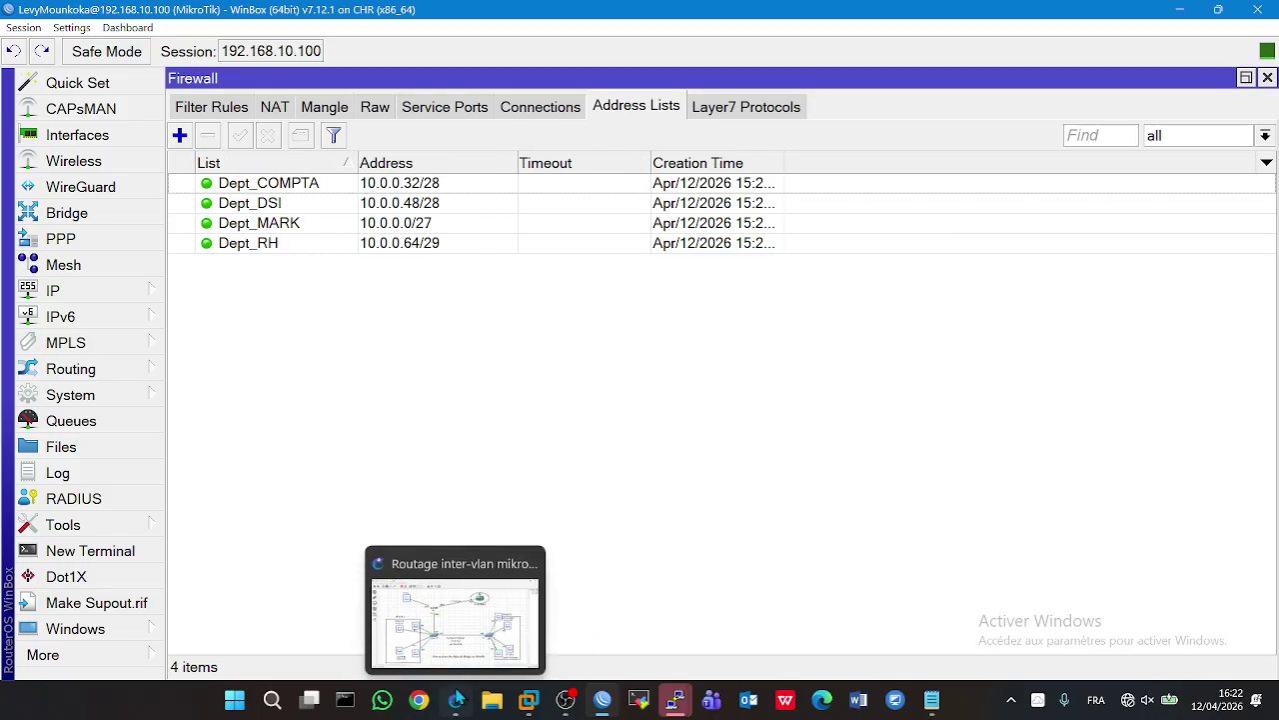
pyautogui.click(456, 697)
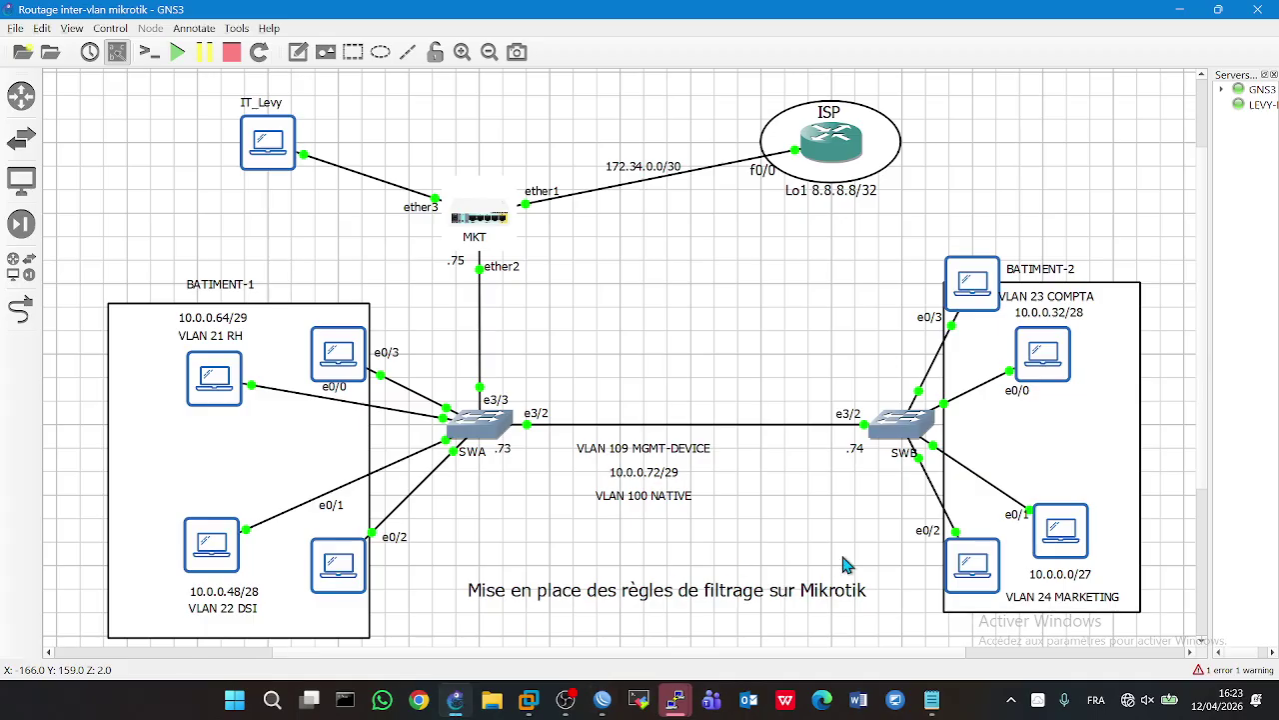
# - Confirm PC8's address is 10.0.0.29/27 and restart its continuous ping to 8.8.8.8
pyautogui.doubleClick(968, 596)
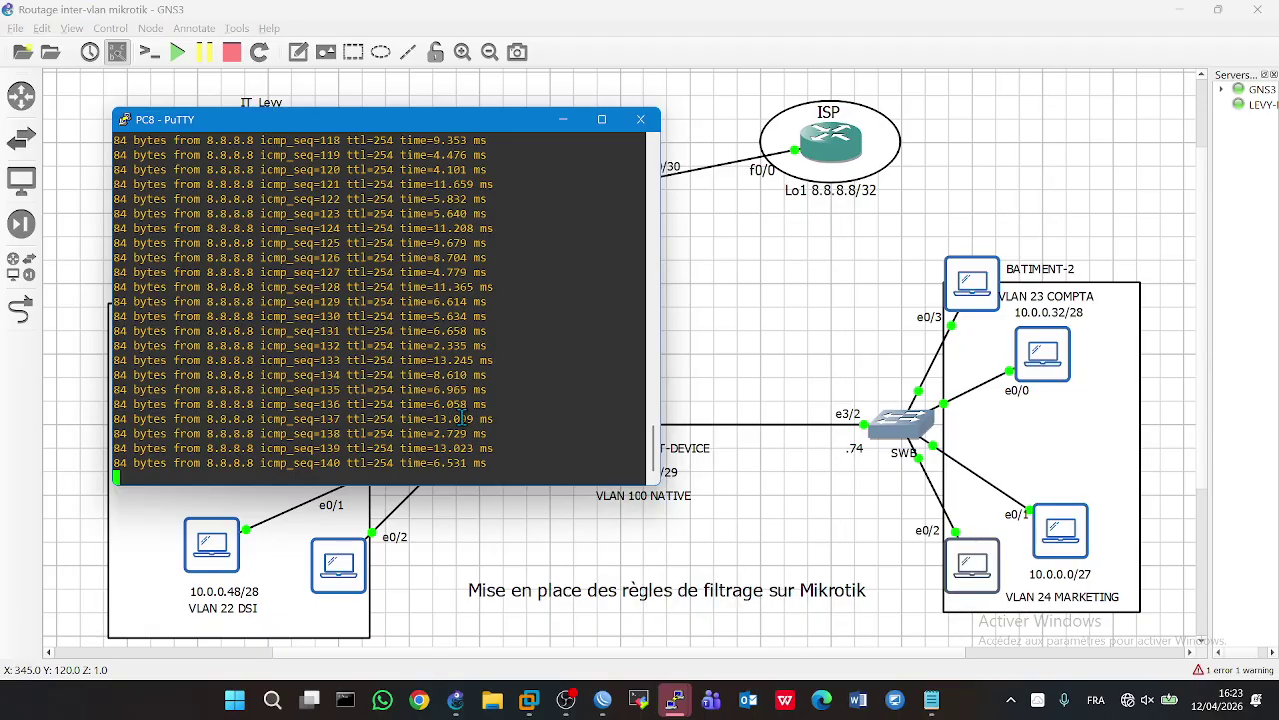
pyautogui.hotkey('ctrl', 'c')
pyautogui.write('show ip')
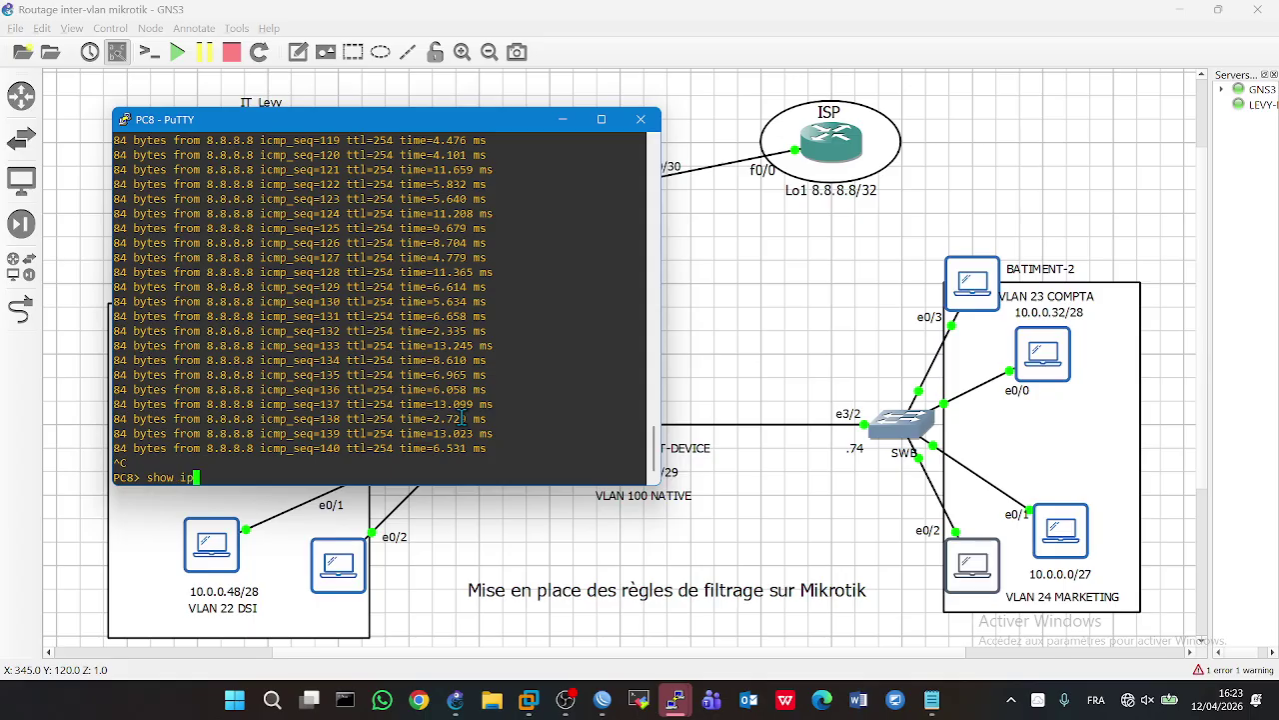
pyautogui.press('Return')
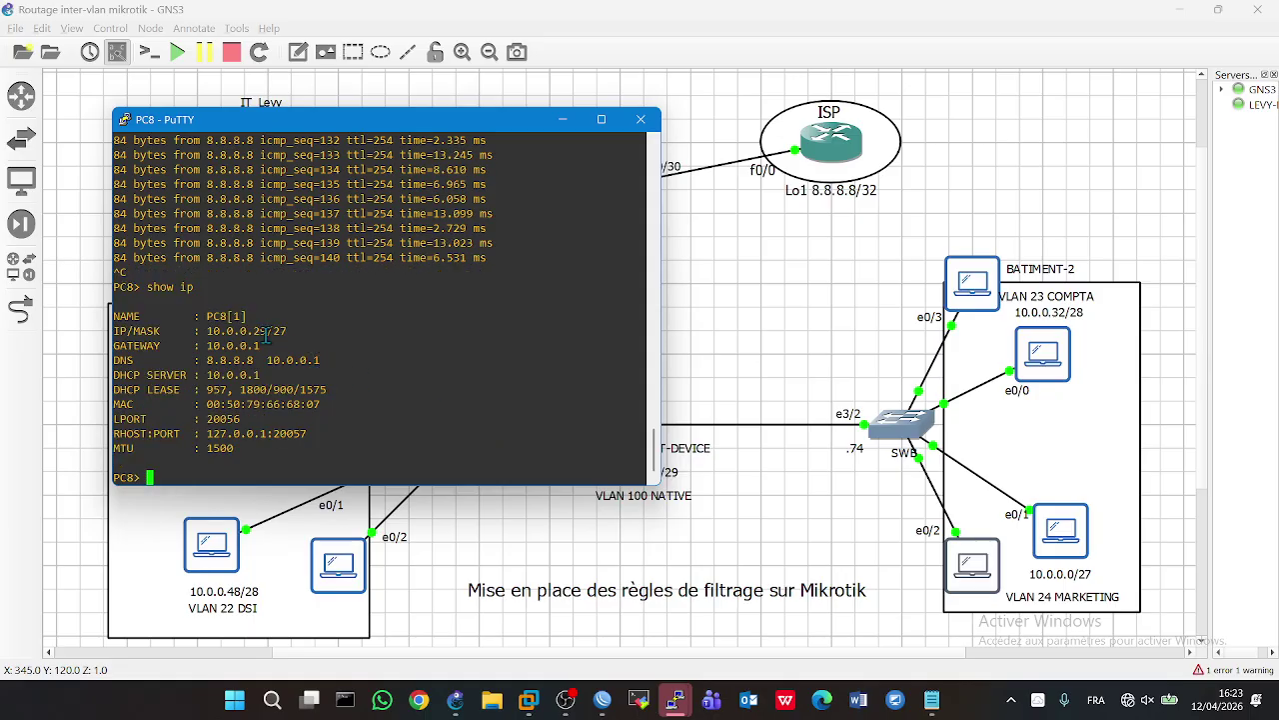
pyautogui.doubleClick(264, 331)
pyautogui.press('Up')
pyautogui.press('Up')
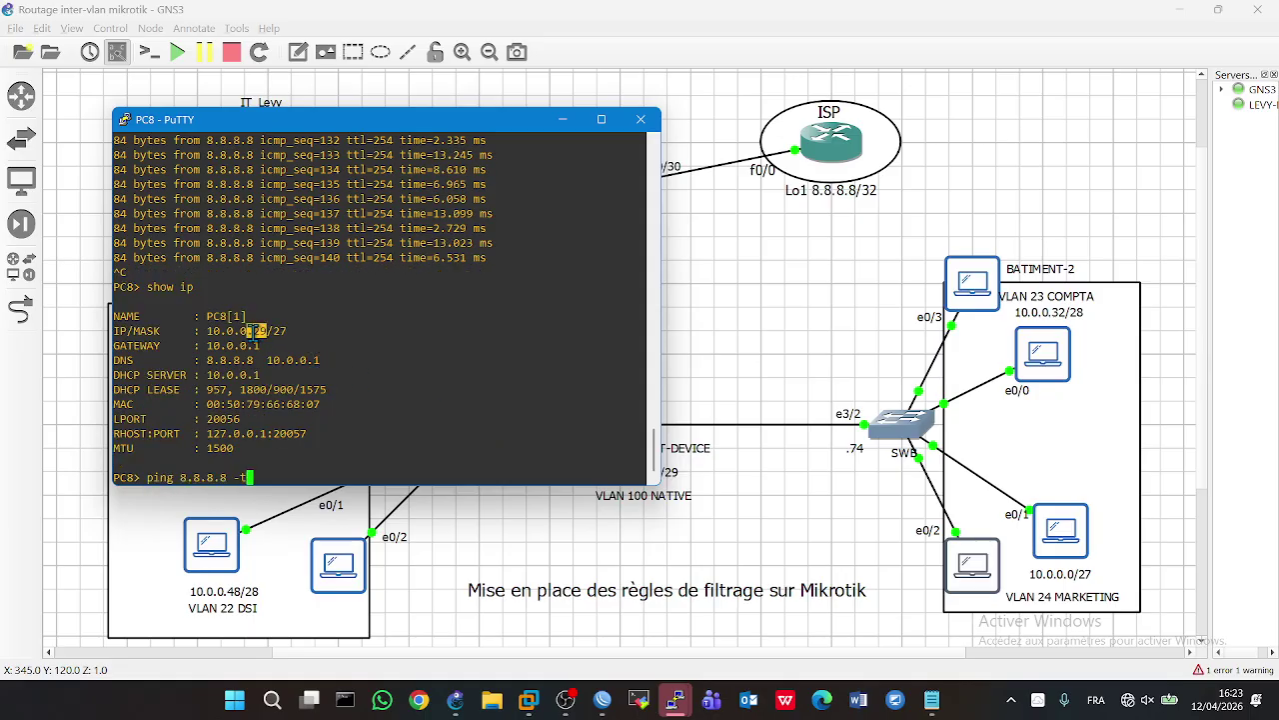
pyautogui.press('Return')
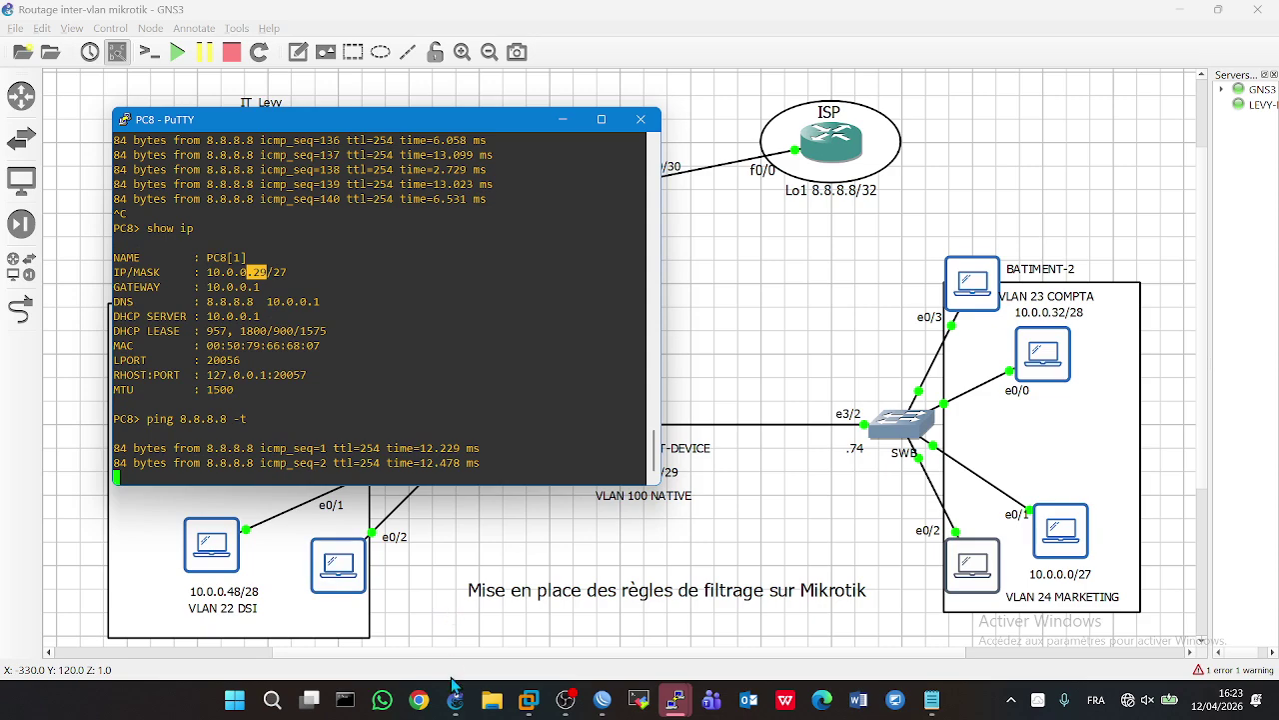
pyautogui.click(455, 695)
pyautogui.click(453, 693)
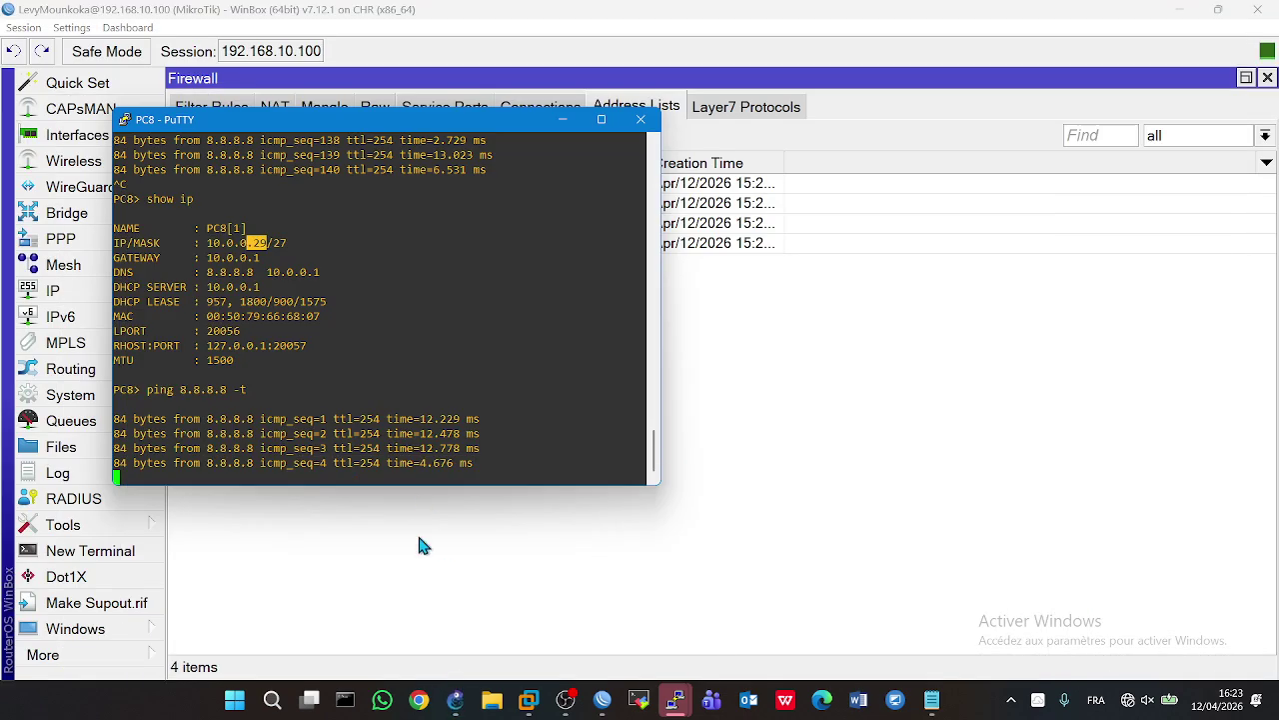
pyautogui.click(450, 577)
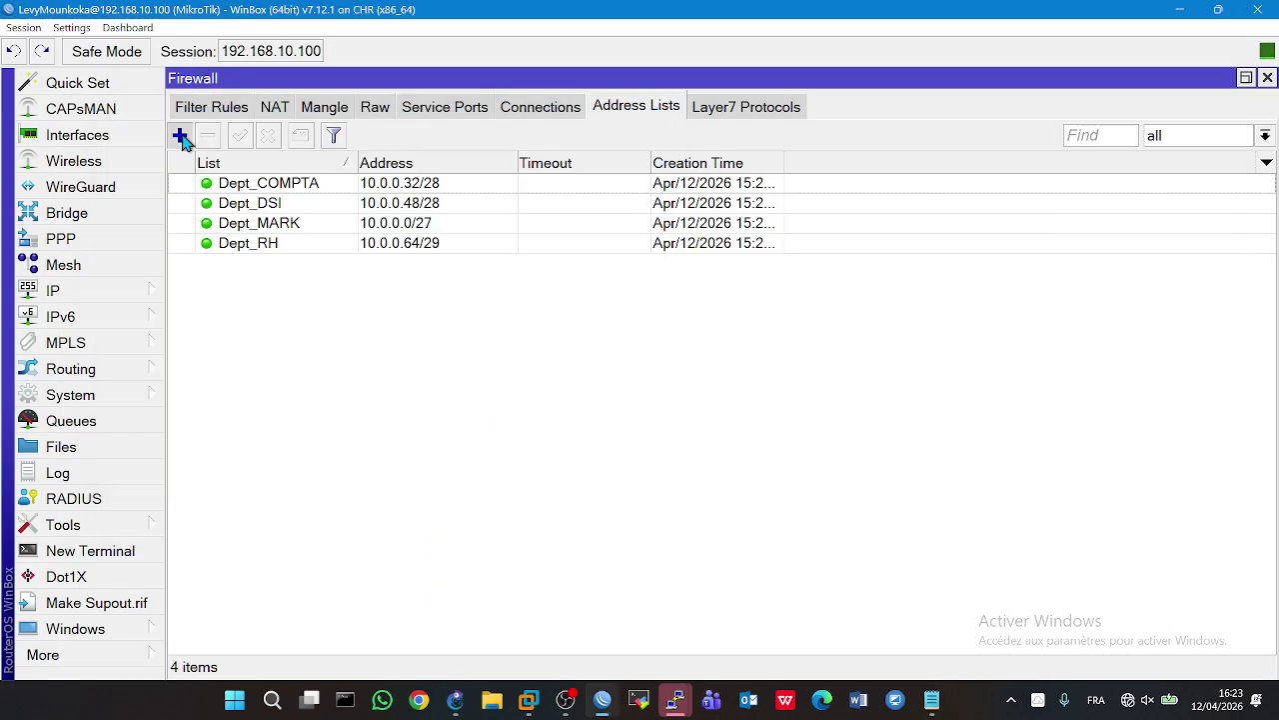
# - Add an address-list entry named after the user for the single host 10.0.0.29/32
pyautogui.click(181, 135)
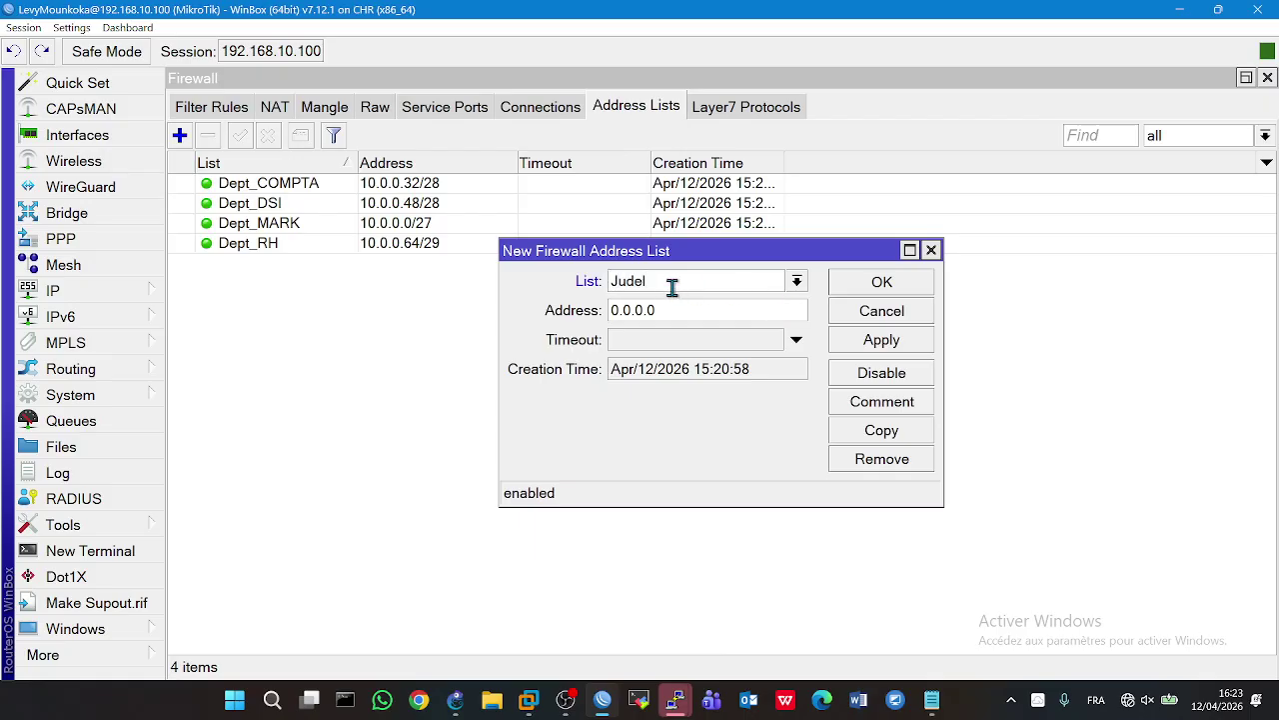
pyautogui.press('Tab')
pyautogui.write('10.0.0.29/32')
pyautogui.click(855, 345)
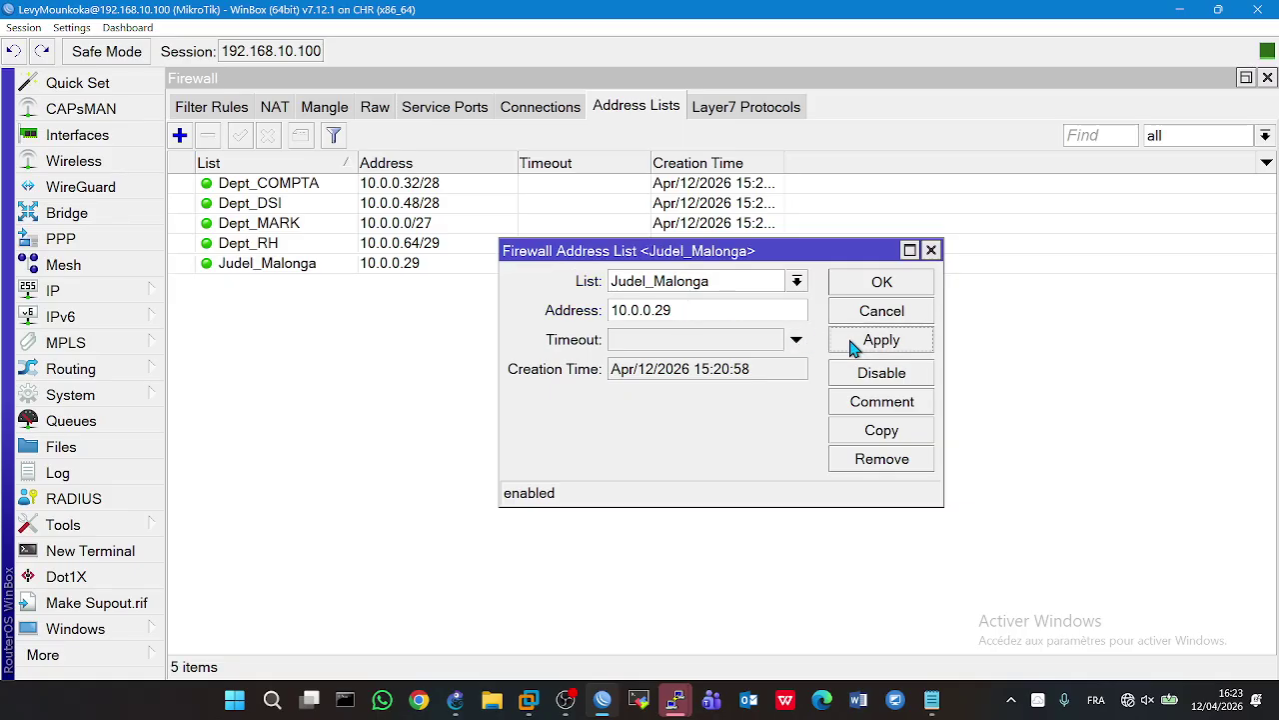
pyautogui.click(864, 285)
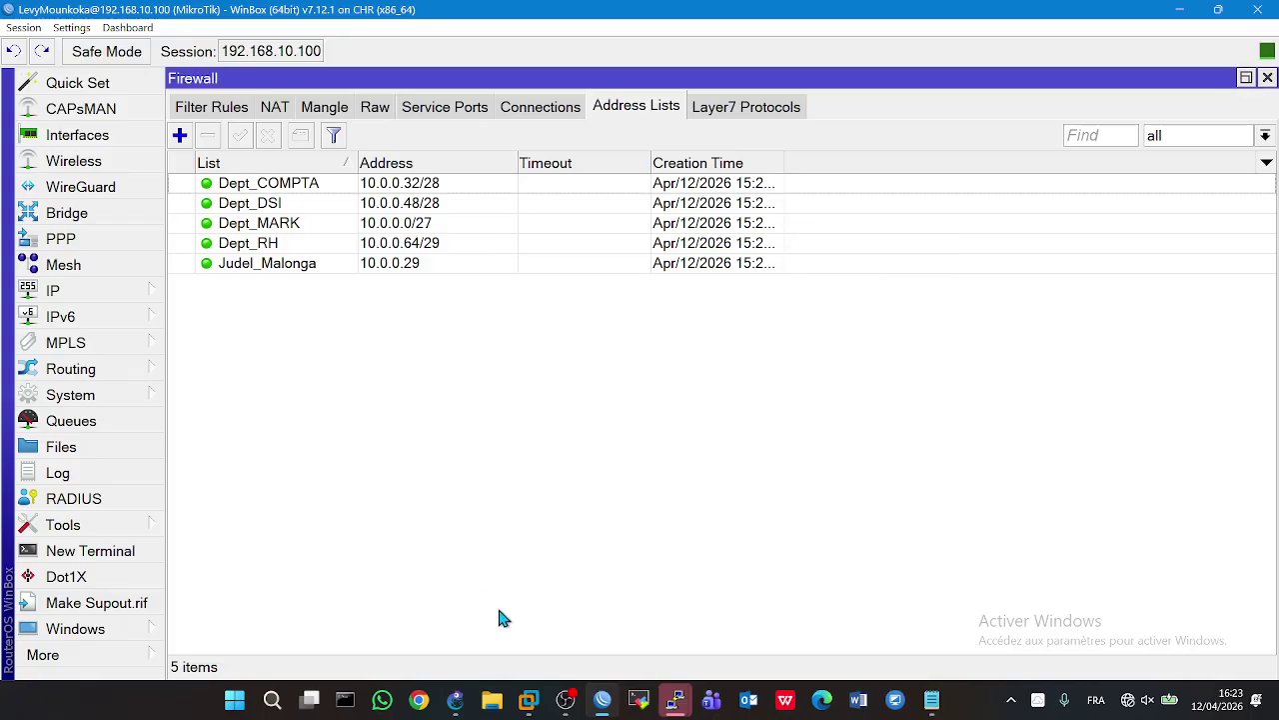
pyautogui.click(458, 702)
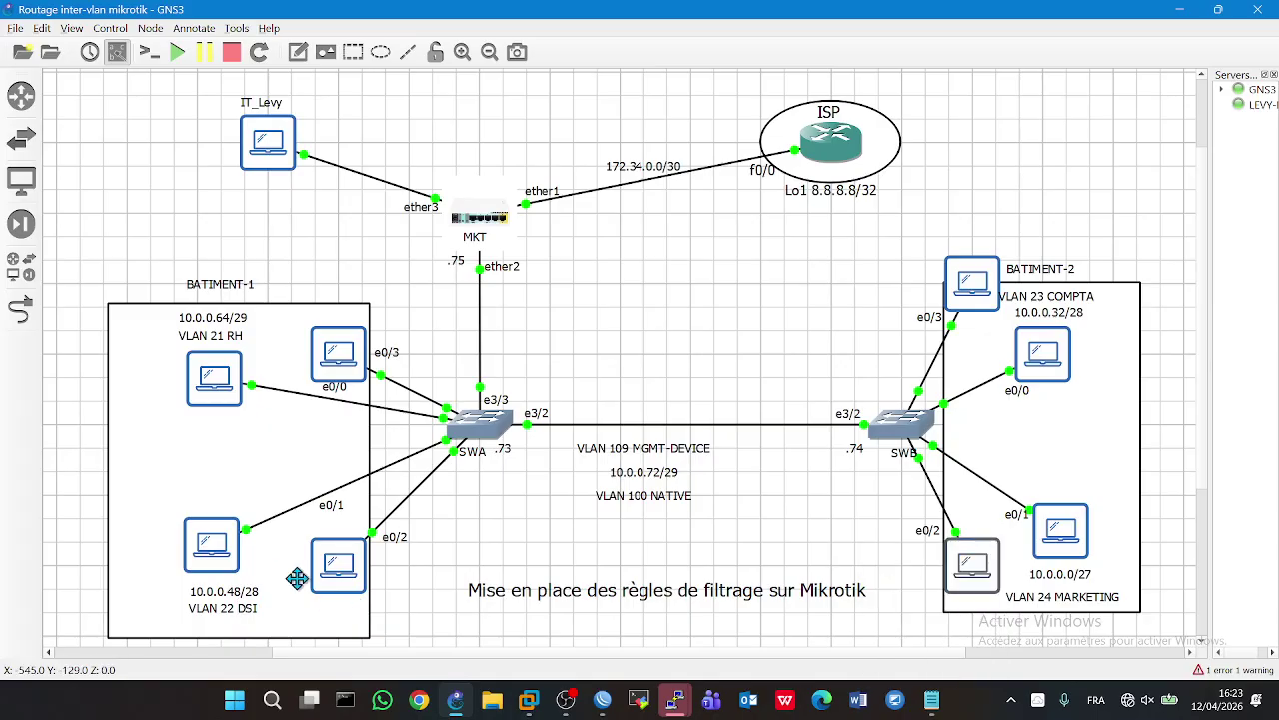
# - Stop PC6's ping and display its IP configuration, 10.0.0.53
pyautogui.doubleClick(327, 590)
pyautogui.hotkey('ctrl', 'c')
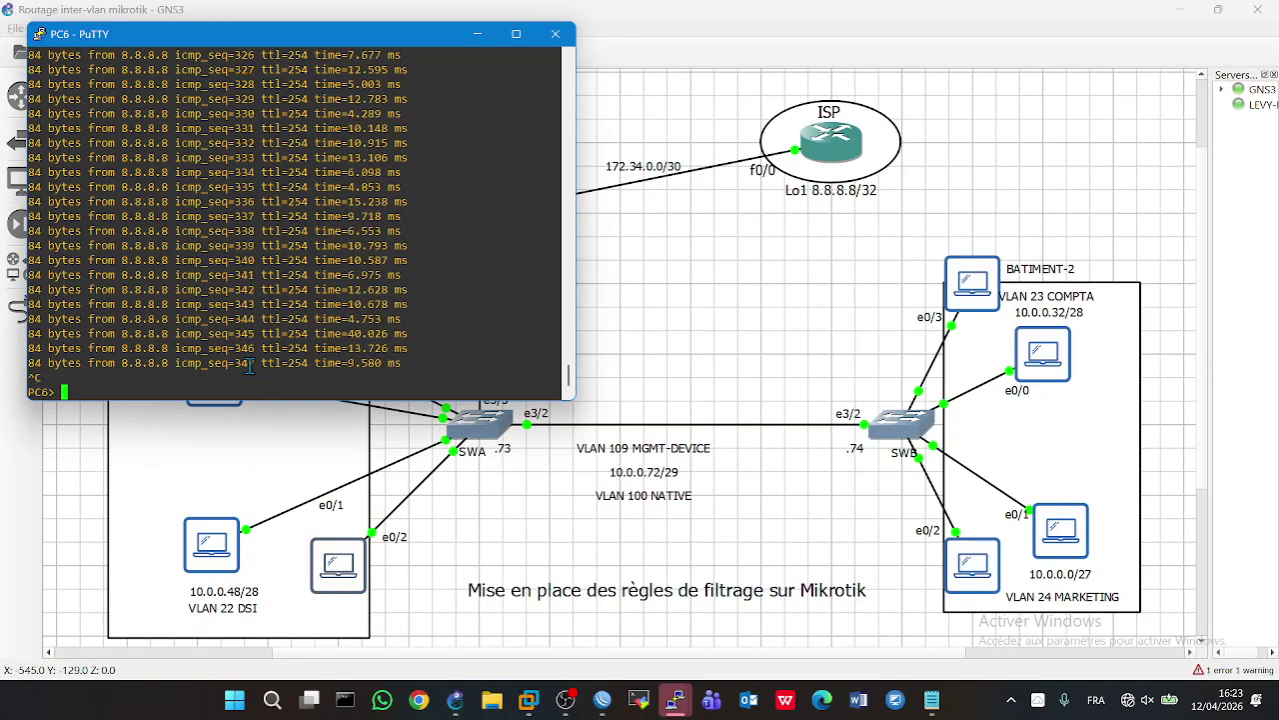
pyautogui.write('show ip')
pyautogui.press('Return')
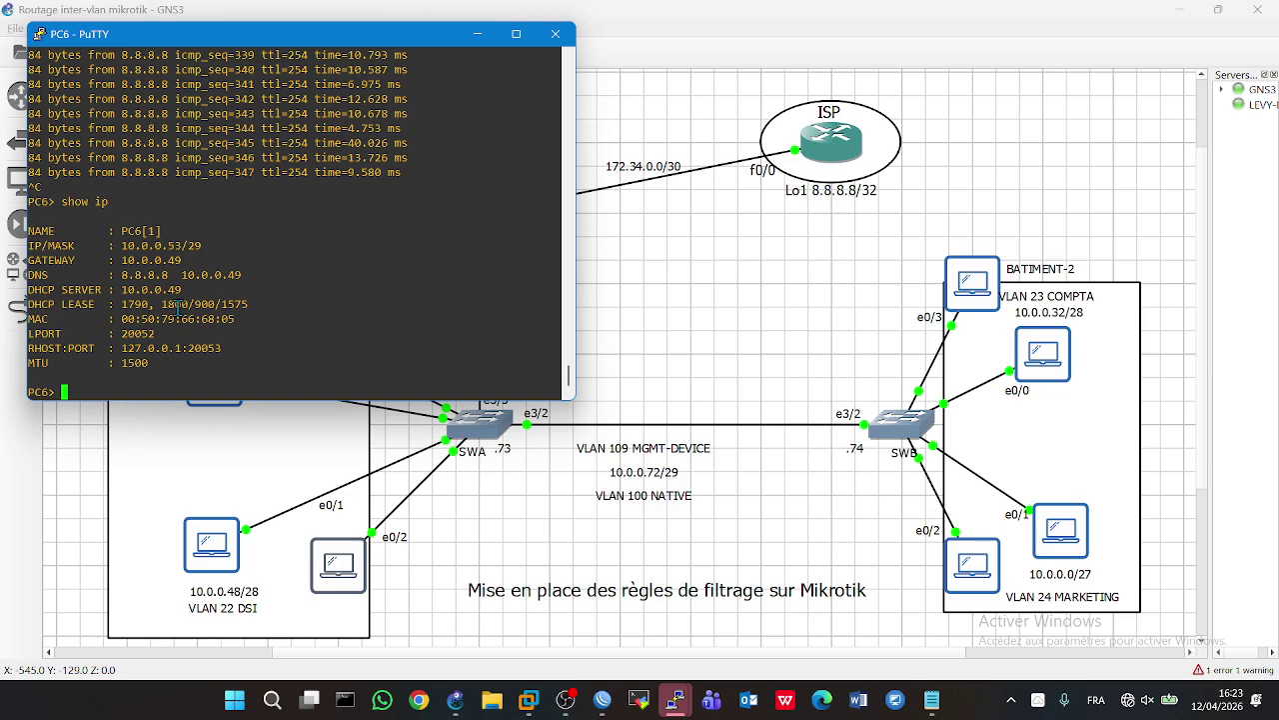
pyautogui.moveTo(185, 248); pyautogui.dragTo(147, 249)
# - Return to WinBox and start a new firewall address-list entry
pyautogui.click(457, 700)
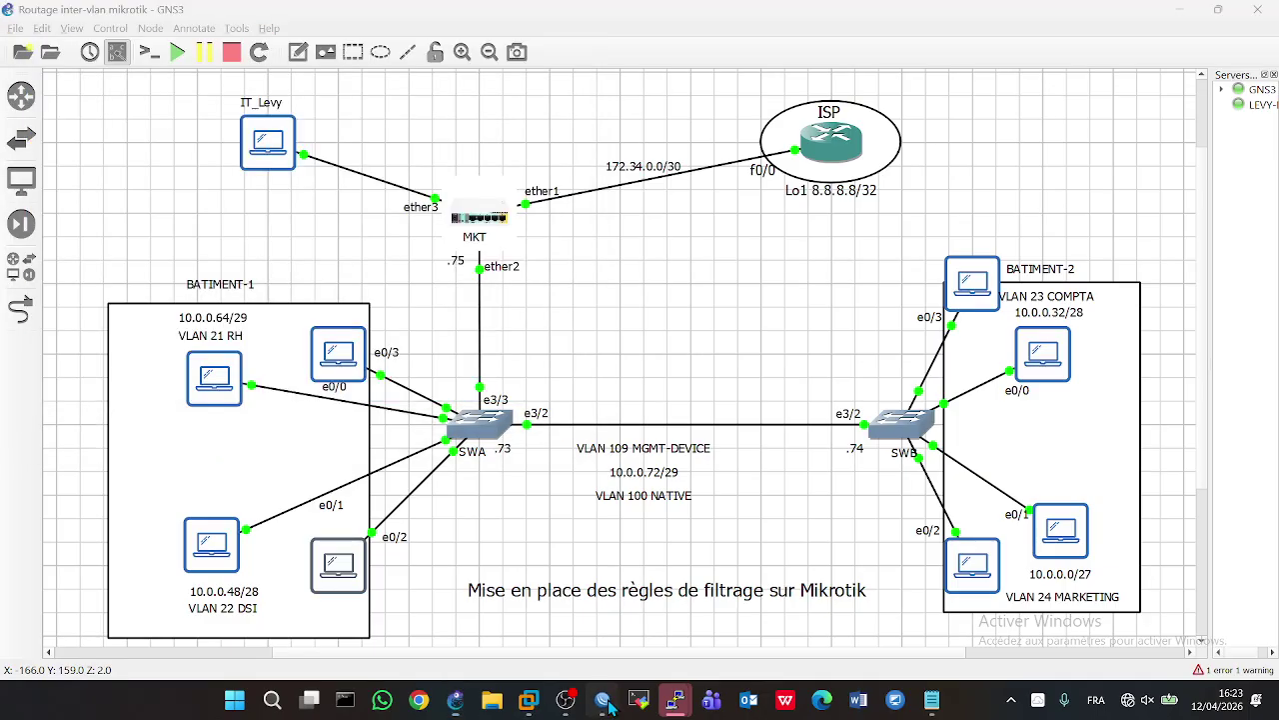
pyautogui.click(603, 700)
pyautogui.click(181, 136)
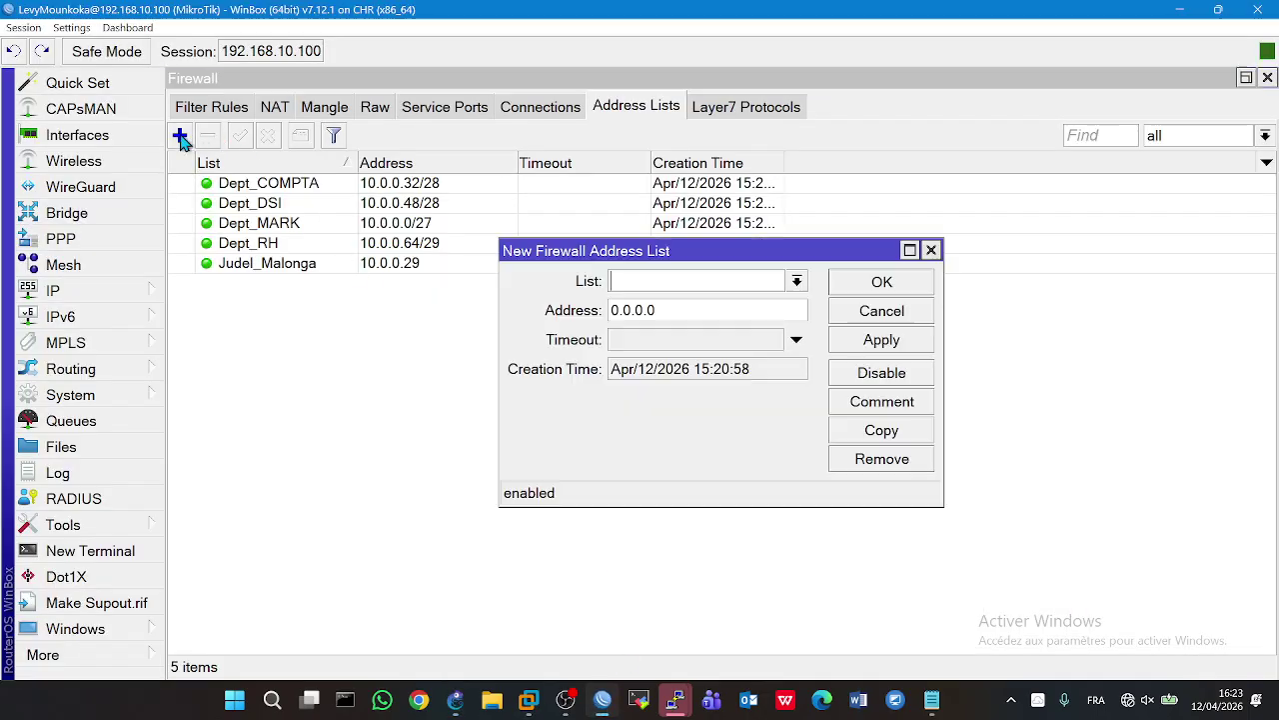
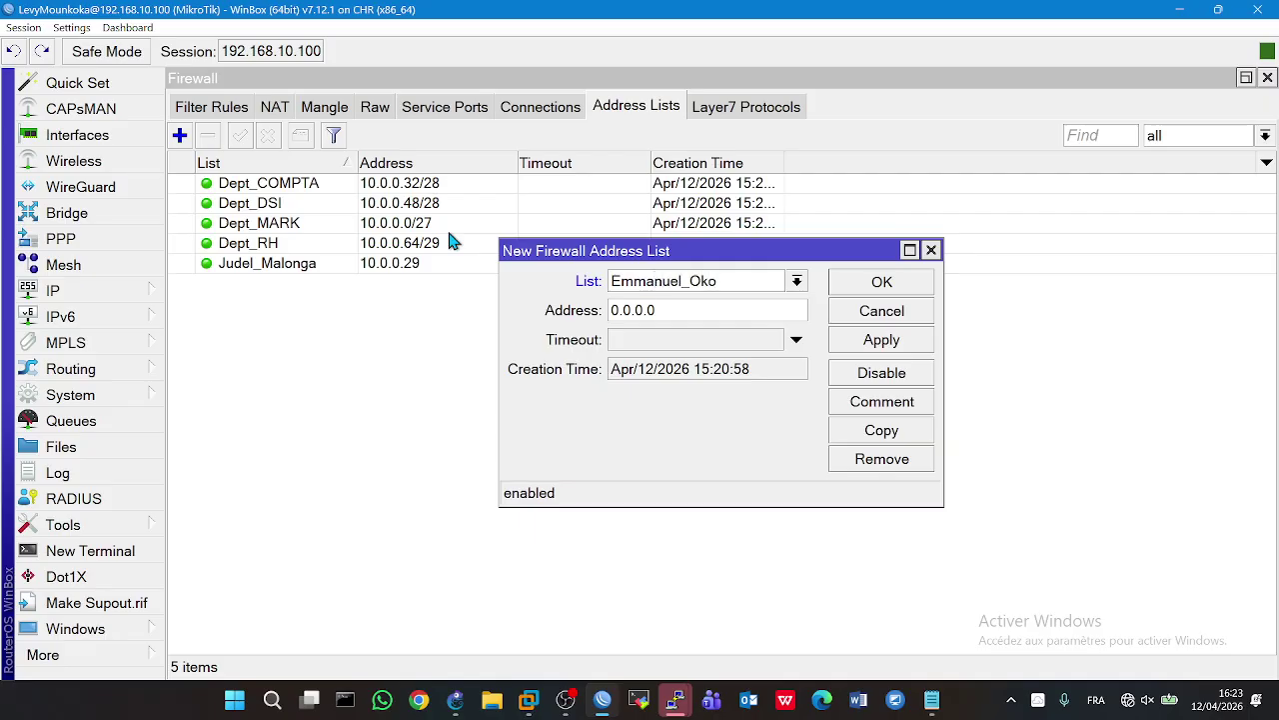
# - Save an entry named after the user for PC6's host address 10.0.0.53
pyautogui.press('Tab')
pyautogui.write('10.0.0.53/29')
pyautogui.press('BackSpace')
pyautogui.press('BackSpace')
pyautogui.write('3')
pyautogui.click(850, 342)
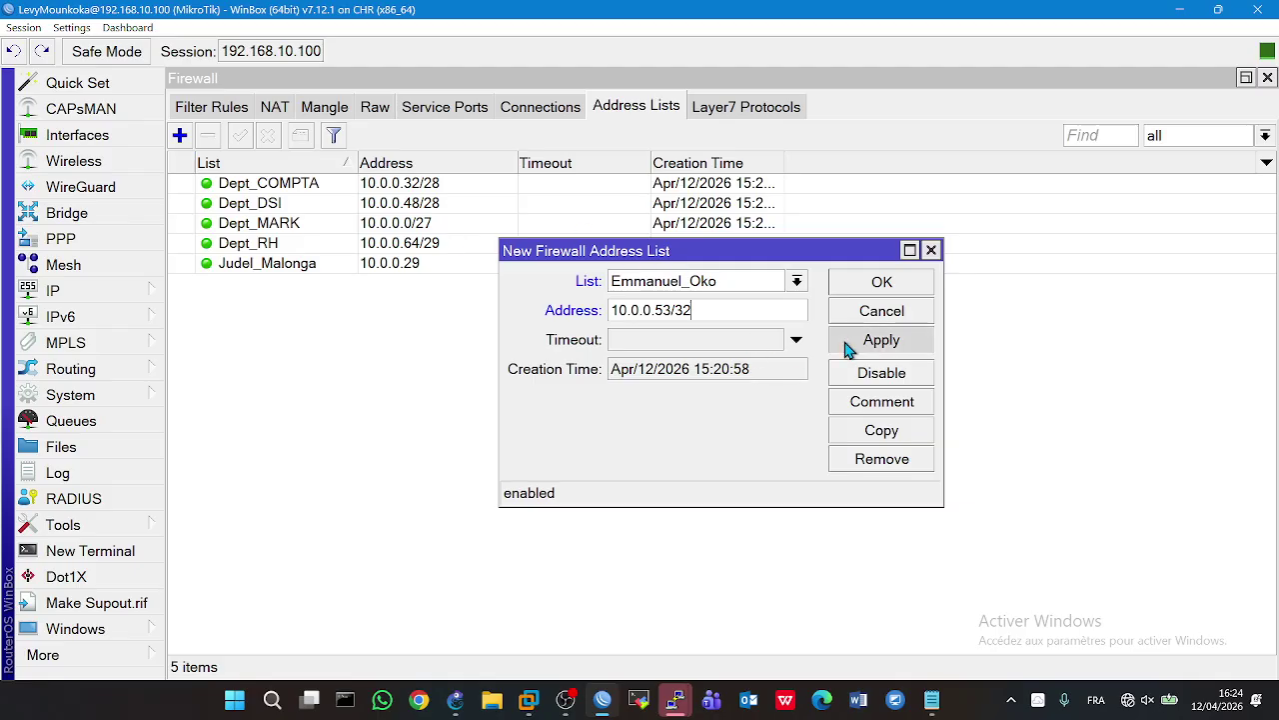
pyautogui.click(844, 282)
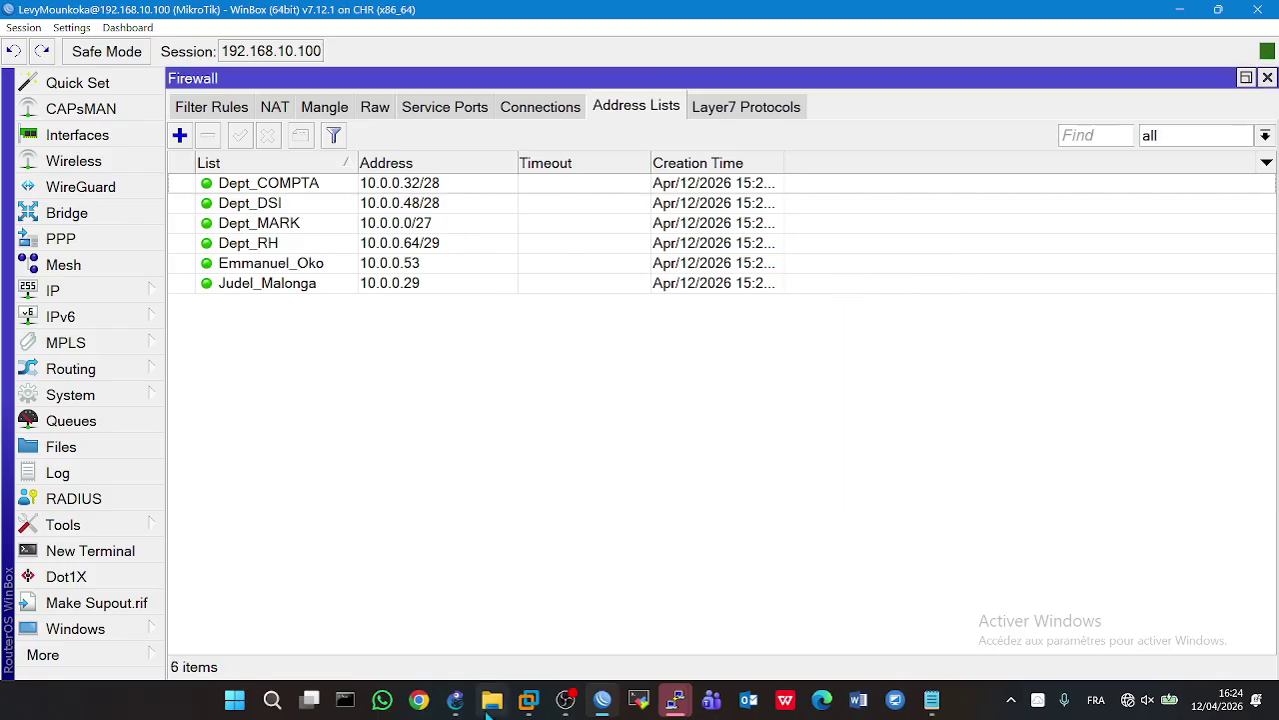
pyautogui.click(454, 700)
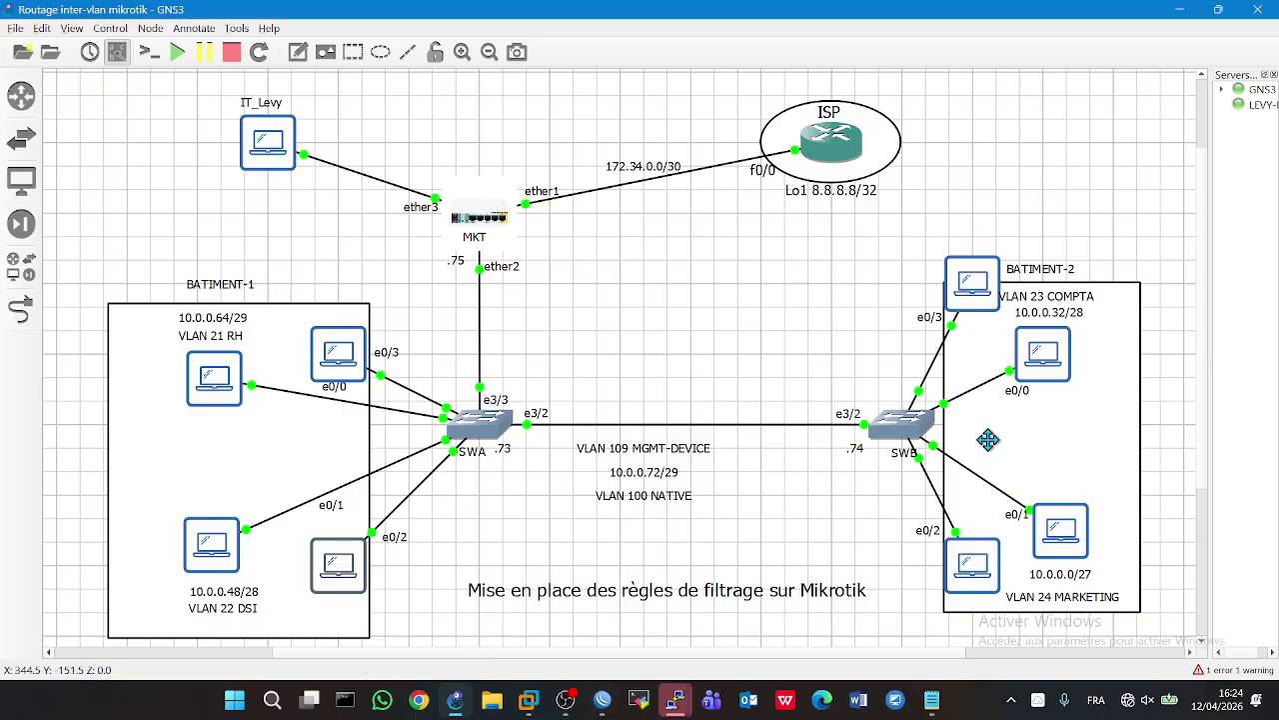
# - Run a continuous ping to 8.8.8.8 from the COMPTA PC5 console
pyautogui.doubleClick(1060, 362)
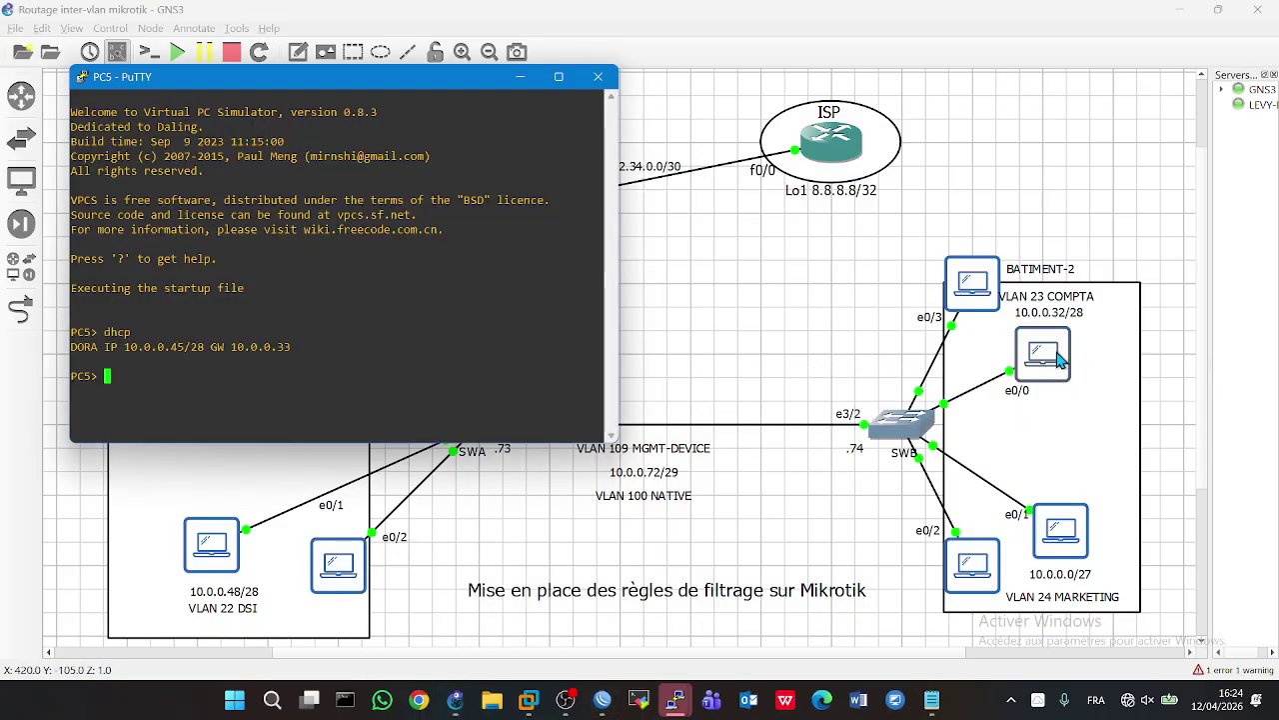
pyautogui.write('ping 8.8.8.8 -t')
pyautogui.press('Return')
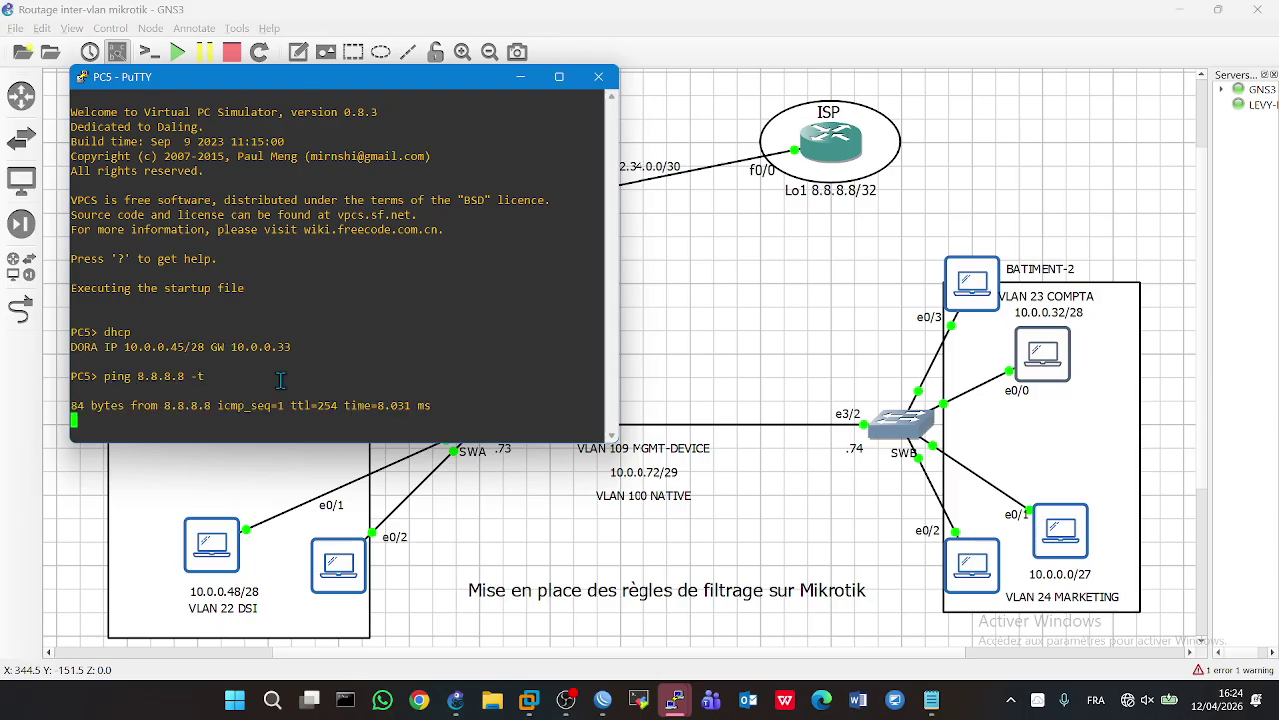
pyautogui.click(430, 623)
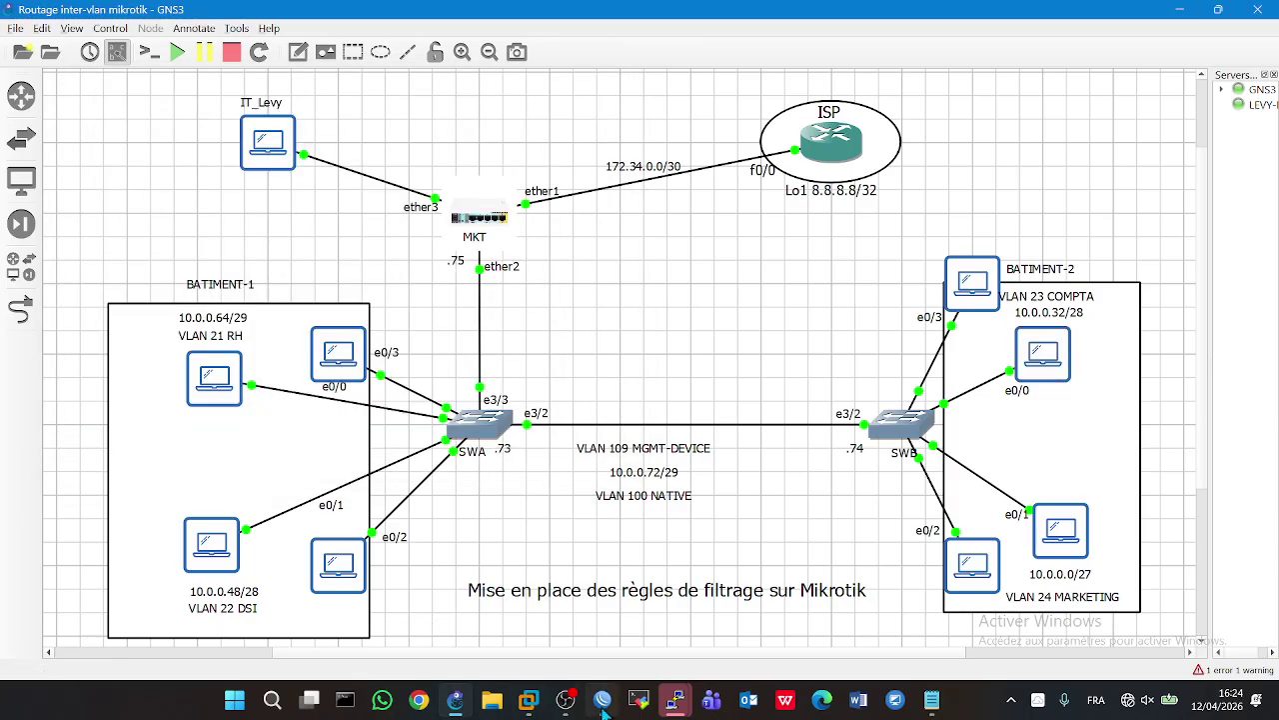
pyautogui.click(602, 702)
# - Add a user-named entry for host 10.0.0.45, then bring up the Notepad filtering notes
pyautogui.click(180, 135)
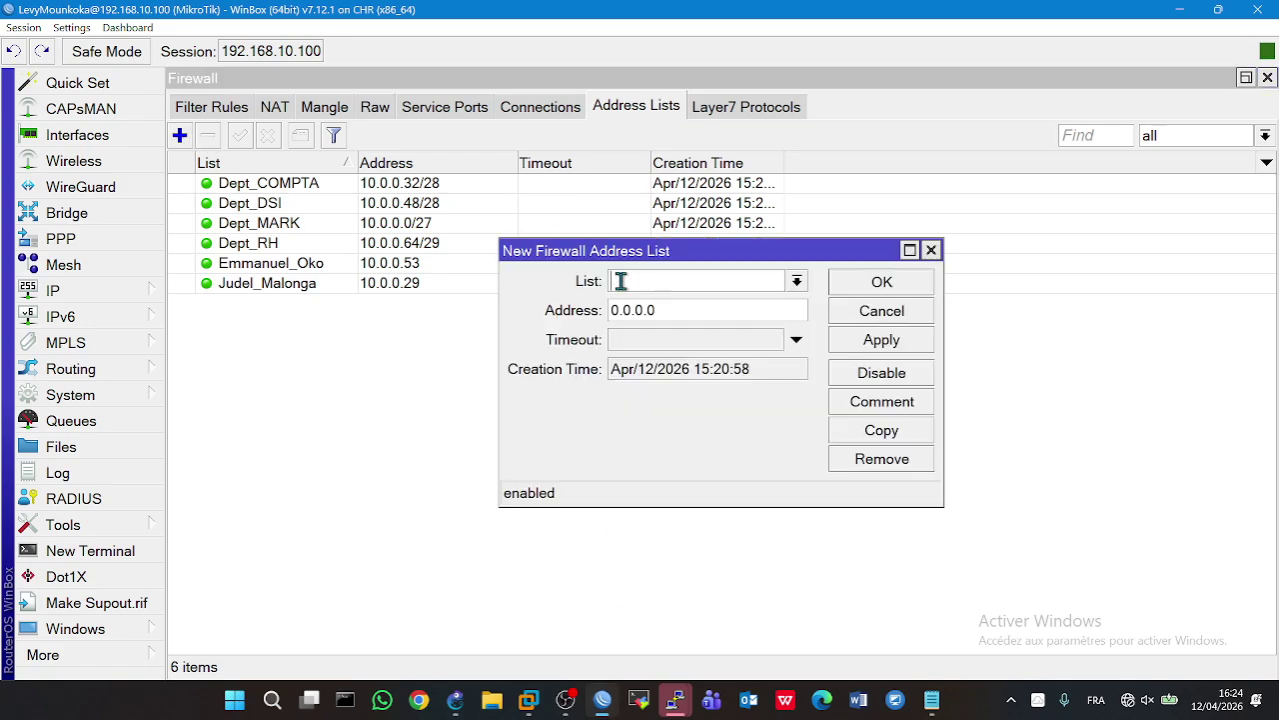
pyautogui.write('Levy')
pyautogui.press('Tab')
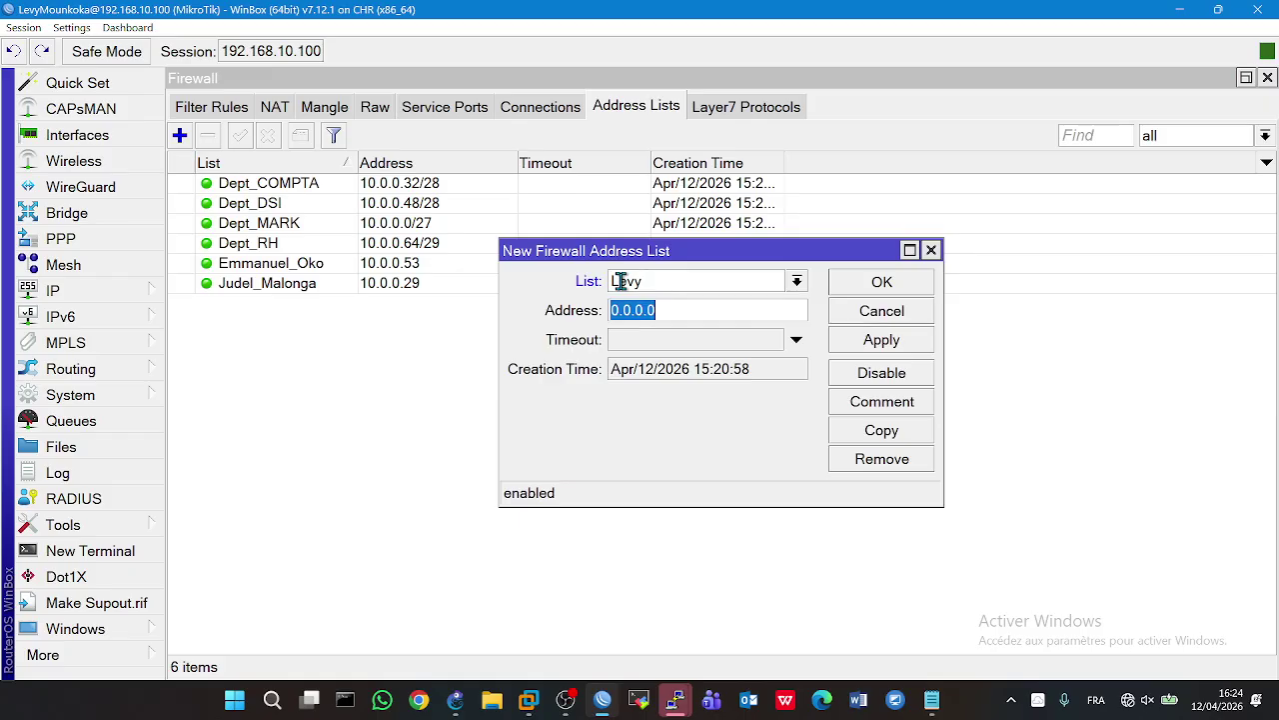
pyautogui.write('10.0.')
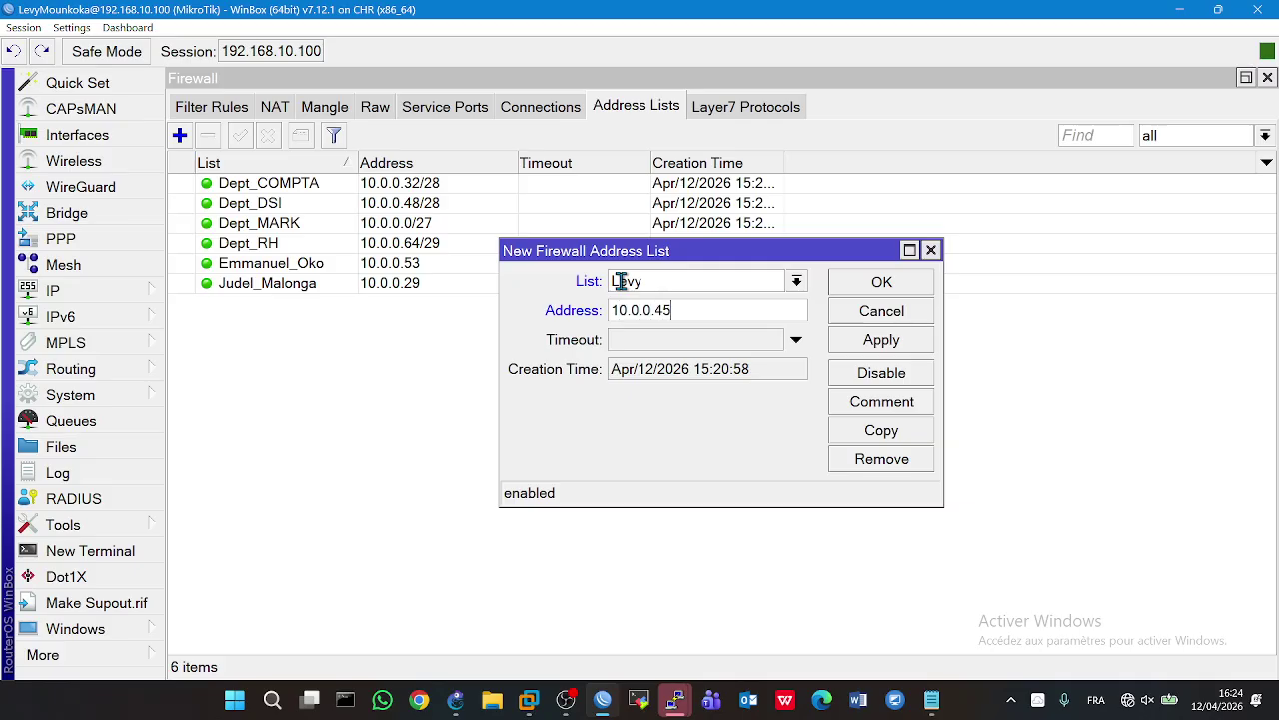
pyautogui.write('0.45/2')
pyautogui.press('BackSpace')
pyautogui.press('Return')
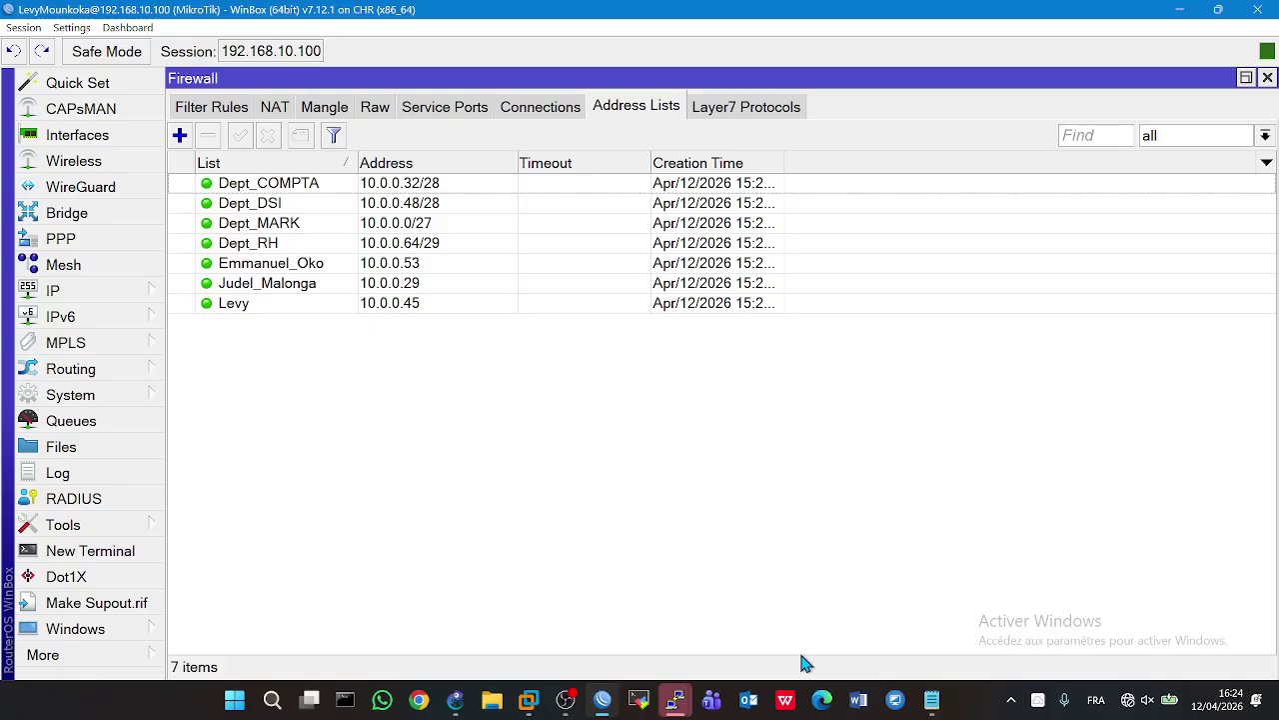
pyautogui.click(933, 700)
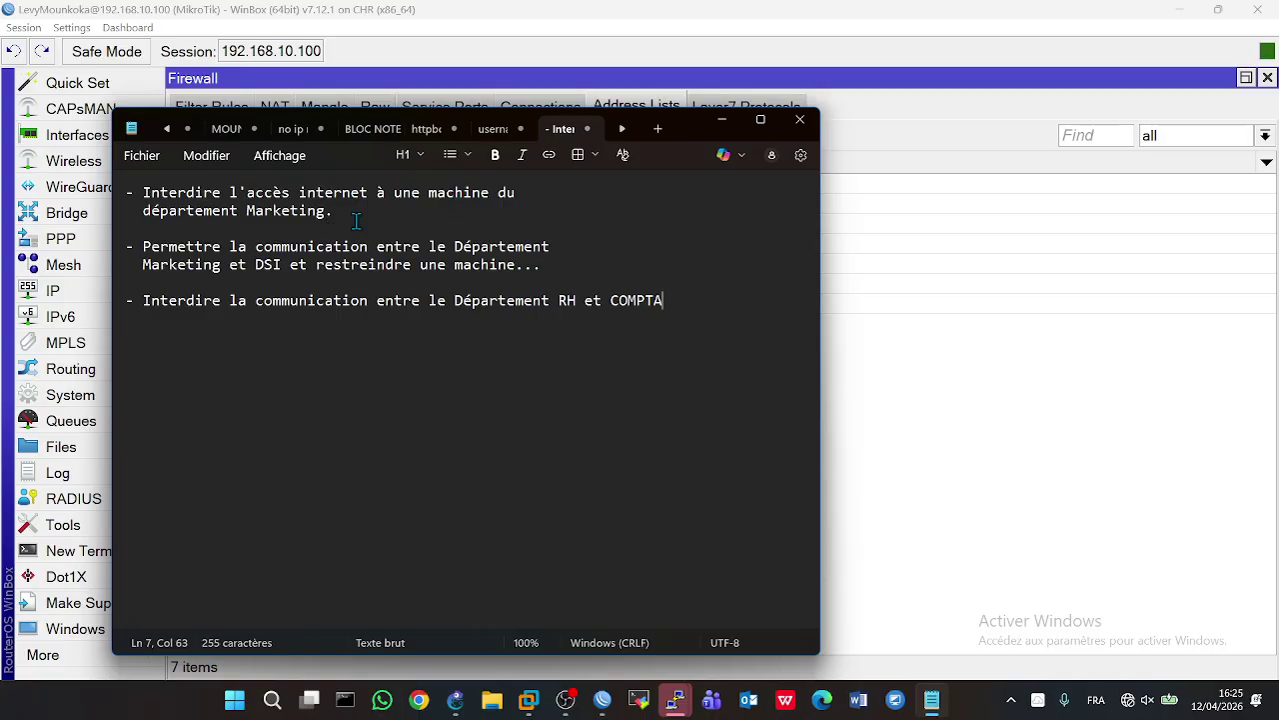
# - Check that marketing PC8 still pings 8.8.8.8, then show WinBox's firewall Filter Rules
pyautogui.click(903, 477)
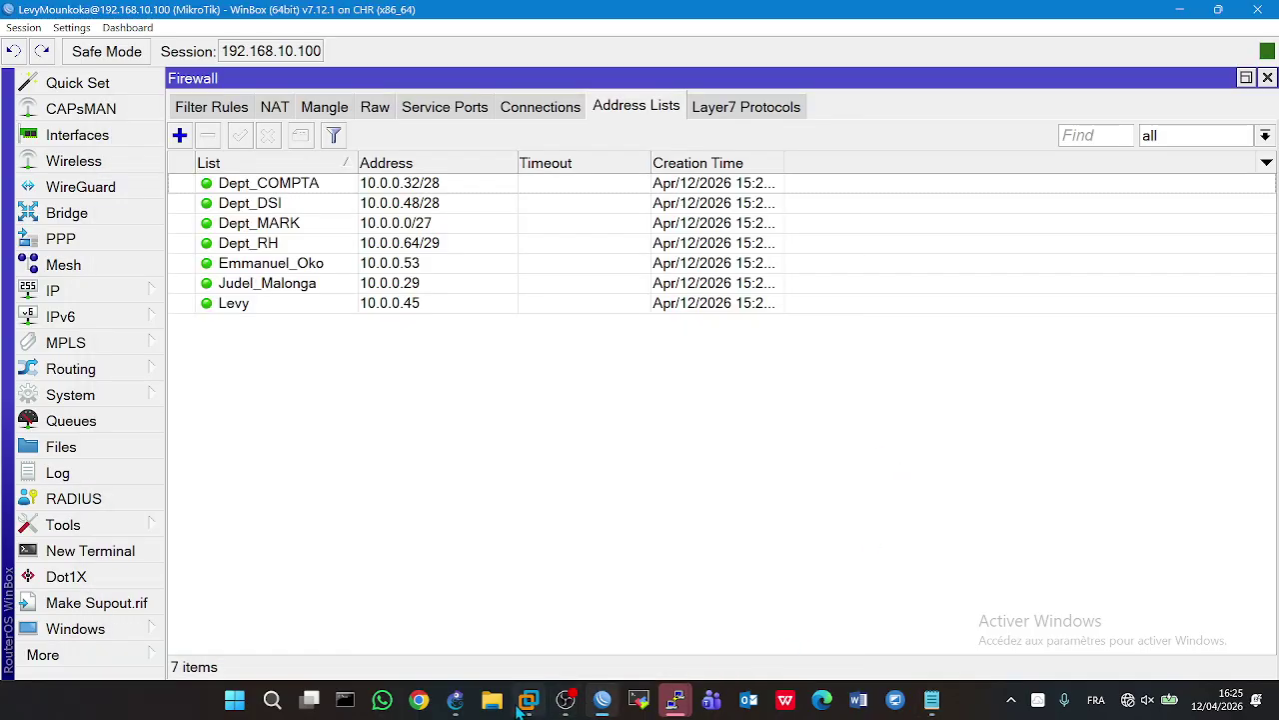
pyautogui.click(455, 700)
pyautogui.doubleClick(1038, 537)
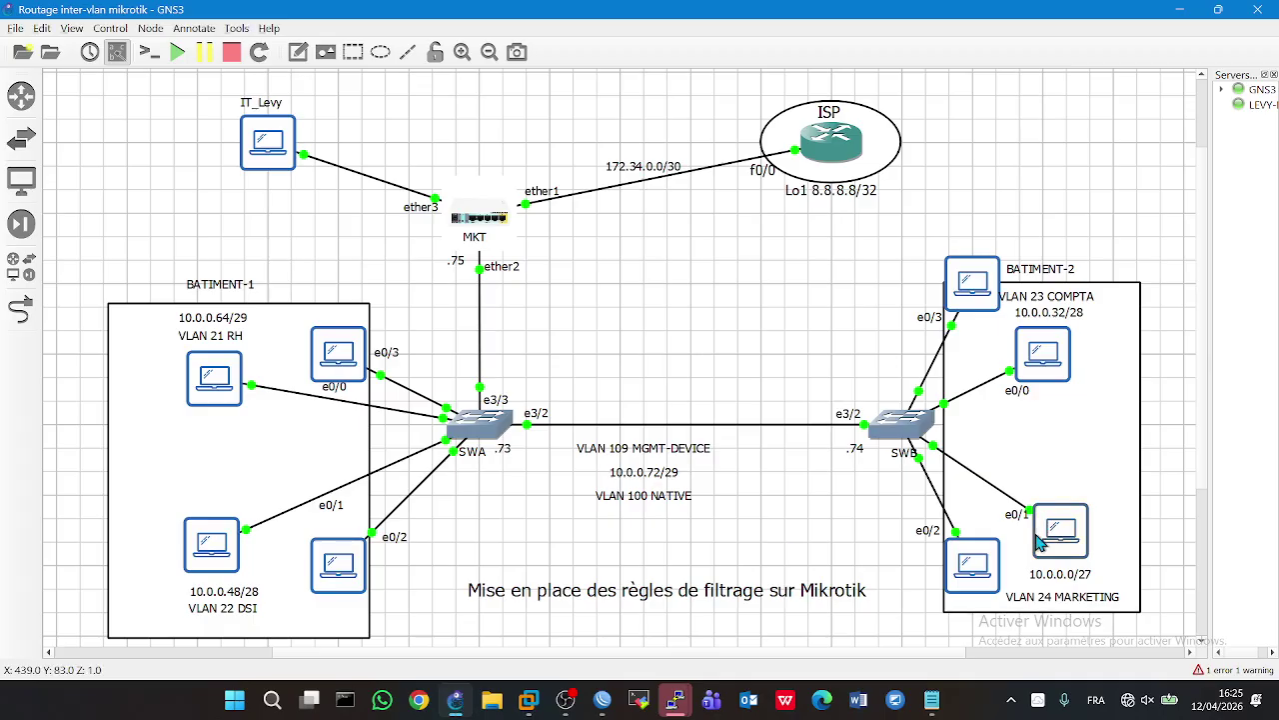
pyautogui.doubleClick(983, 550)
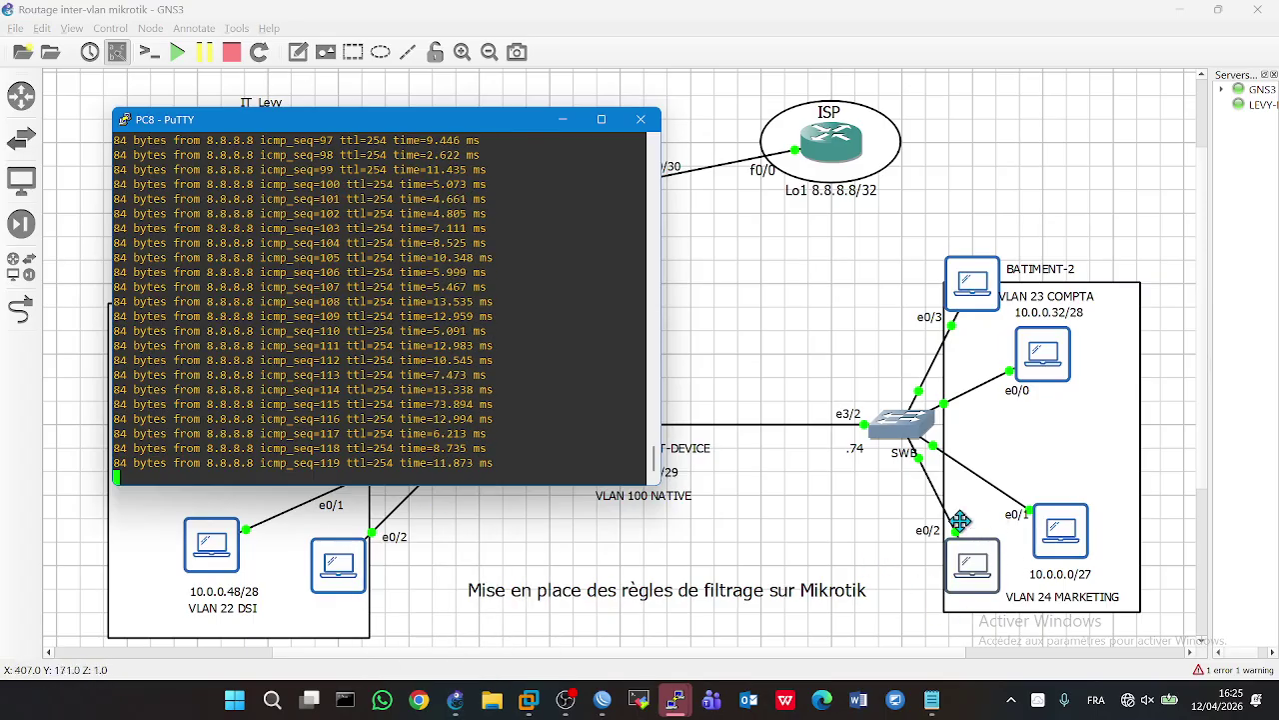
pyautogui.click(460, 700)
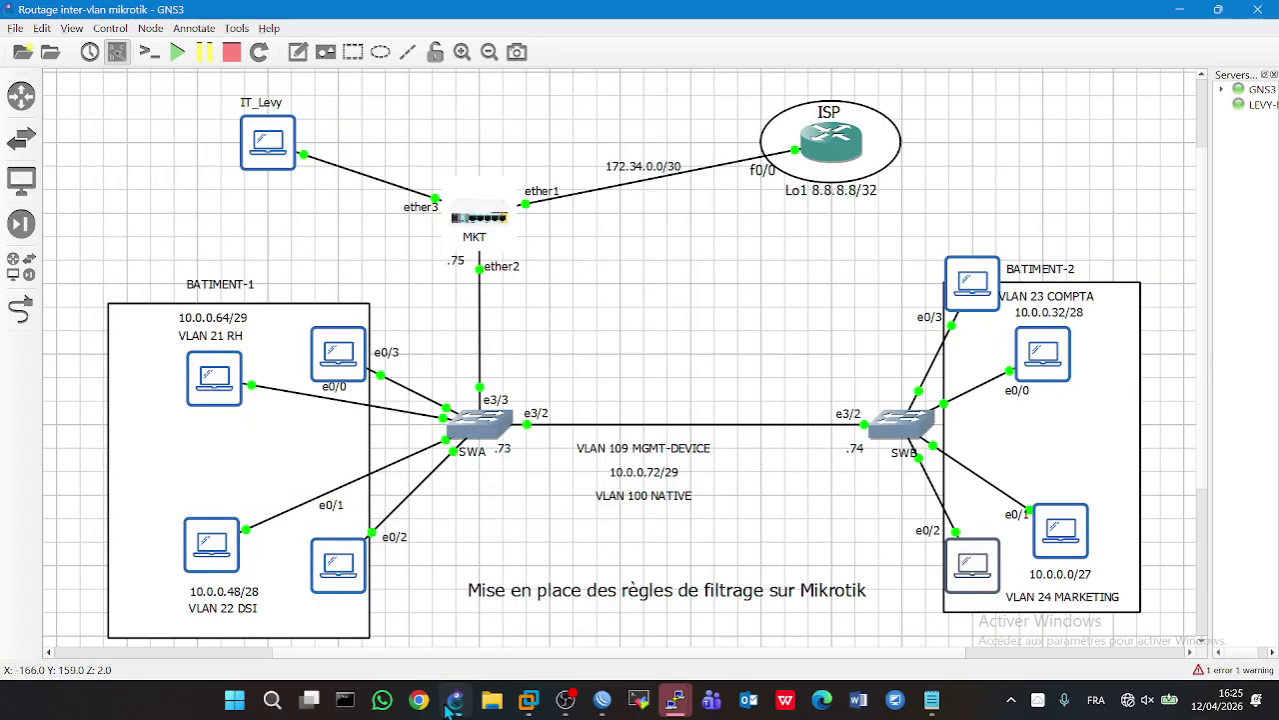
pyautogui.click(601, 700)
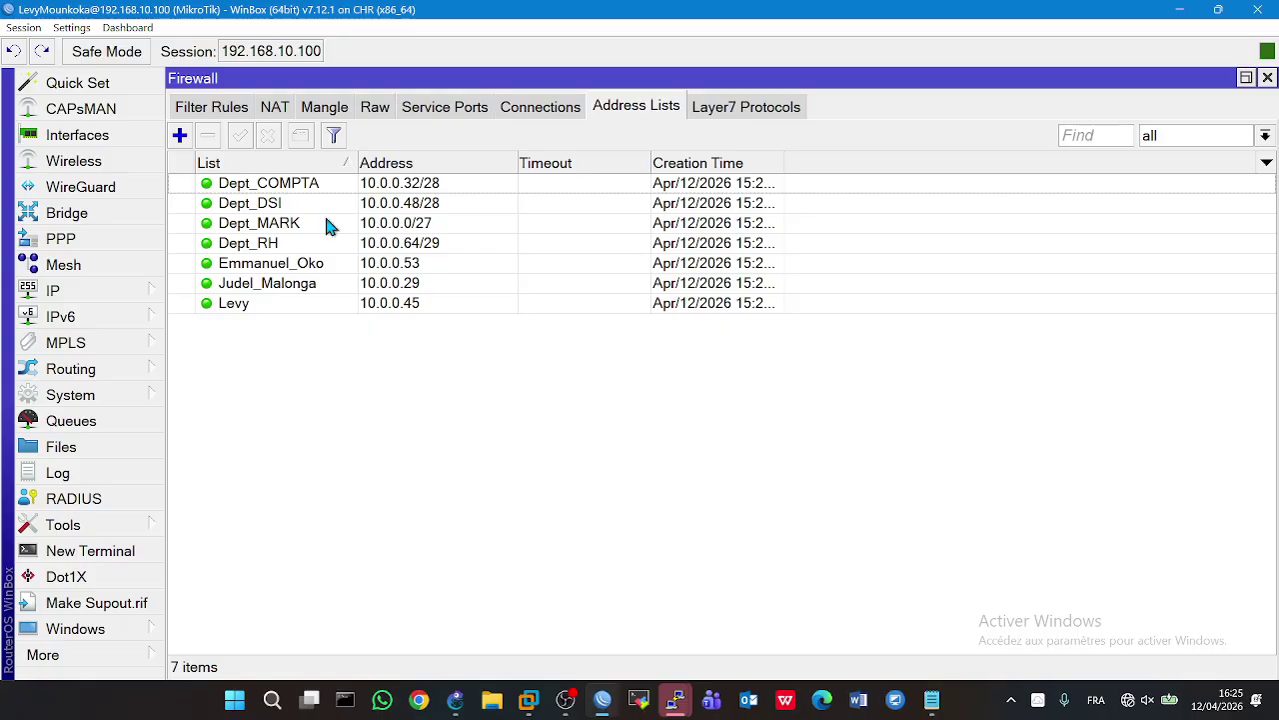
pyautogui.click(200, 107)
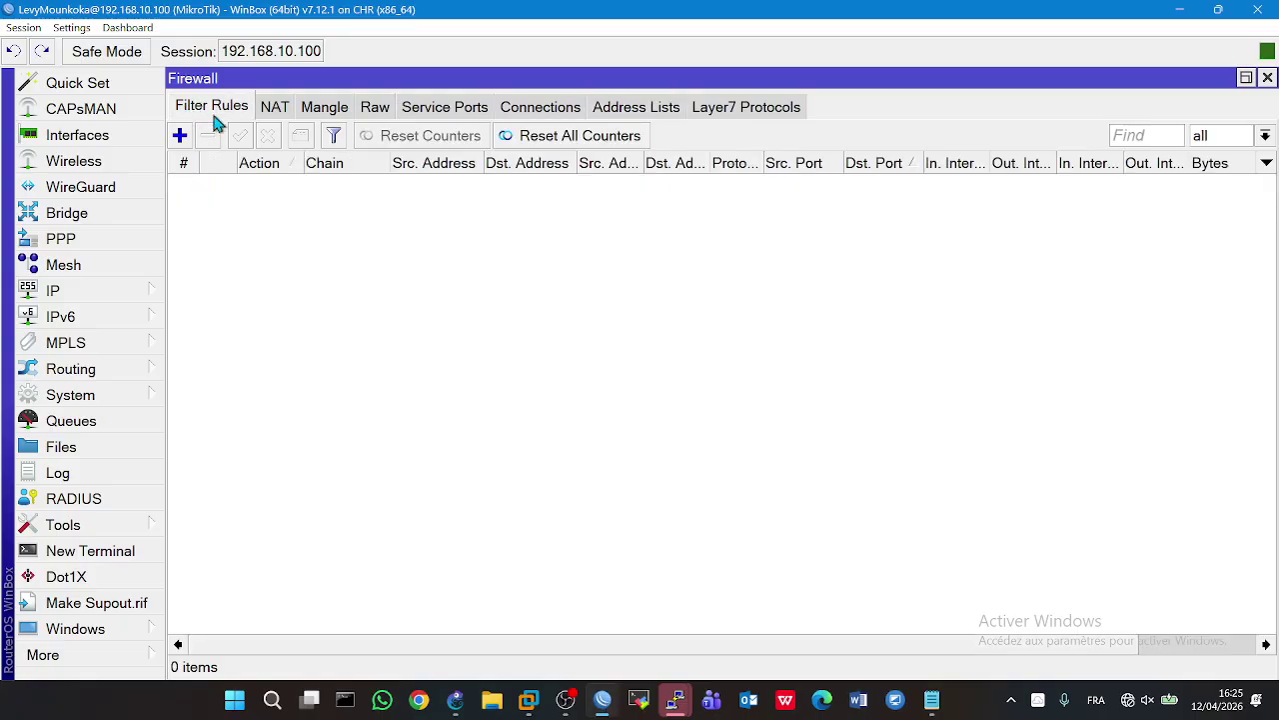
# - Start a new forward rule from 10.0.0.0/27 to 8.8.8.8, using the marketing host's source address list
pyautogui.click(180, 140)
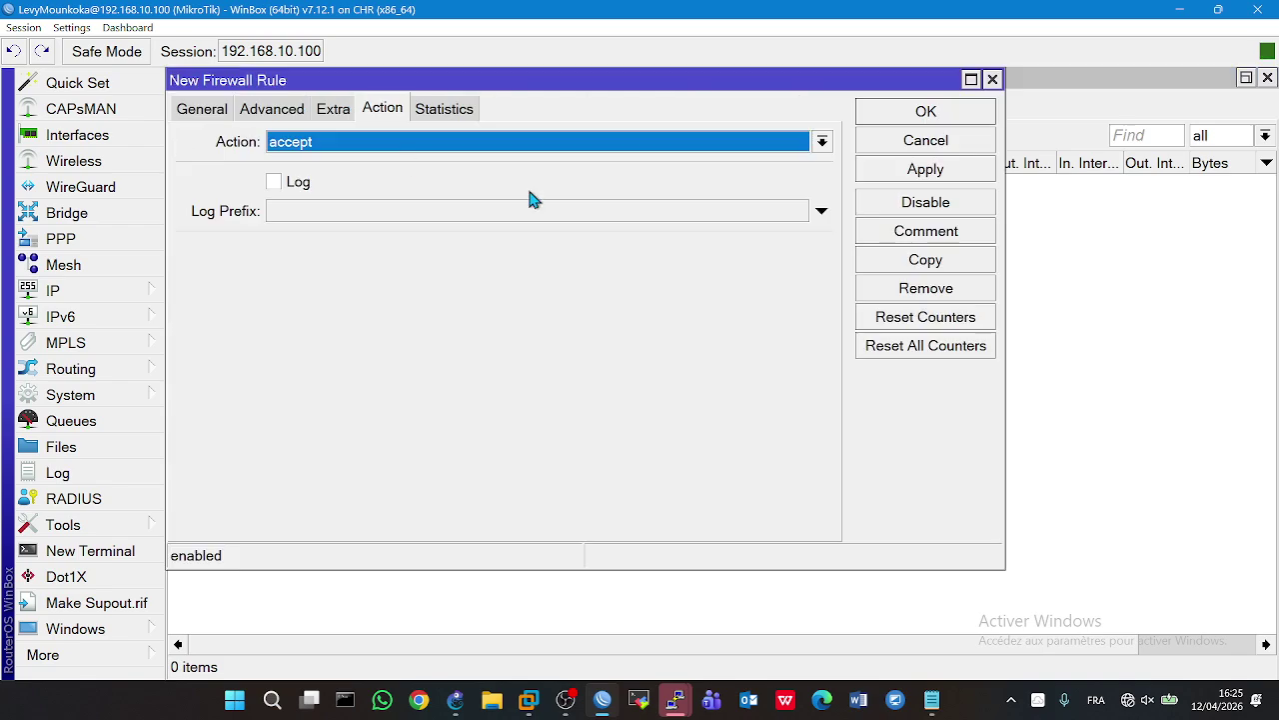
pyautogui.click(200, 110)
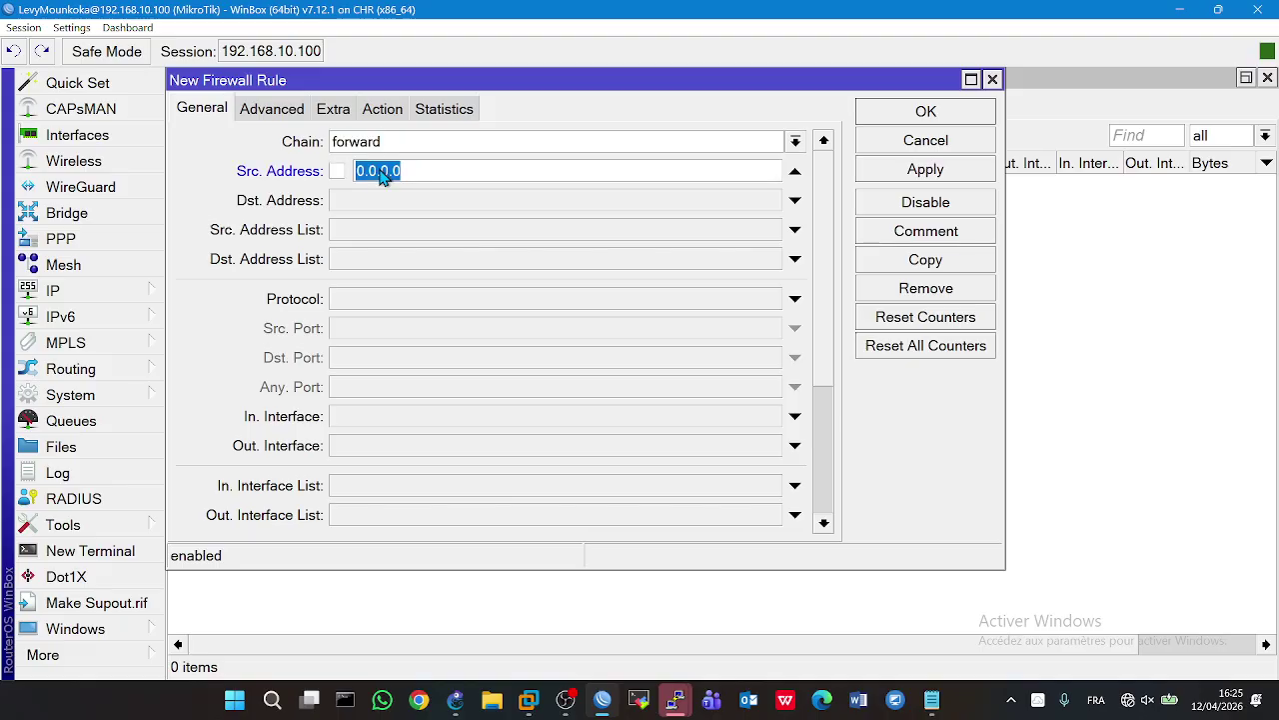
pyautogui.press('BackSpace')
pyautogui.click(455, 699)
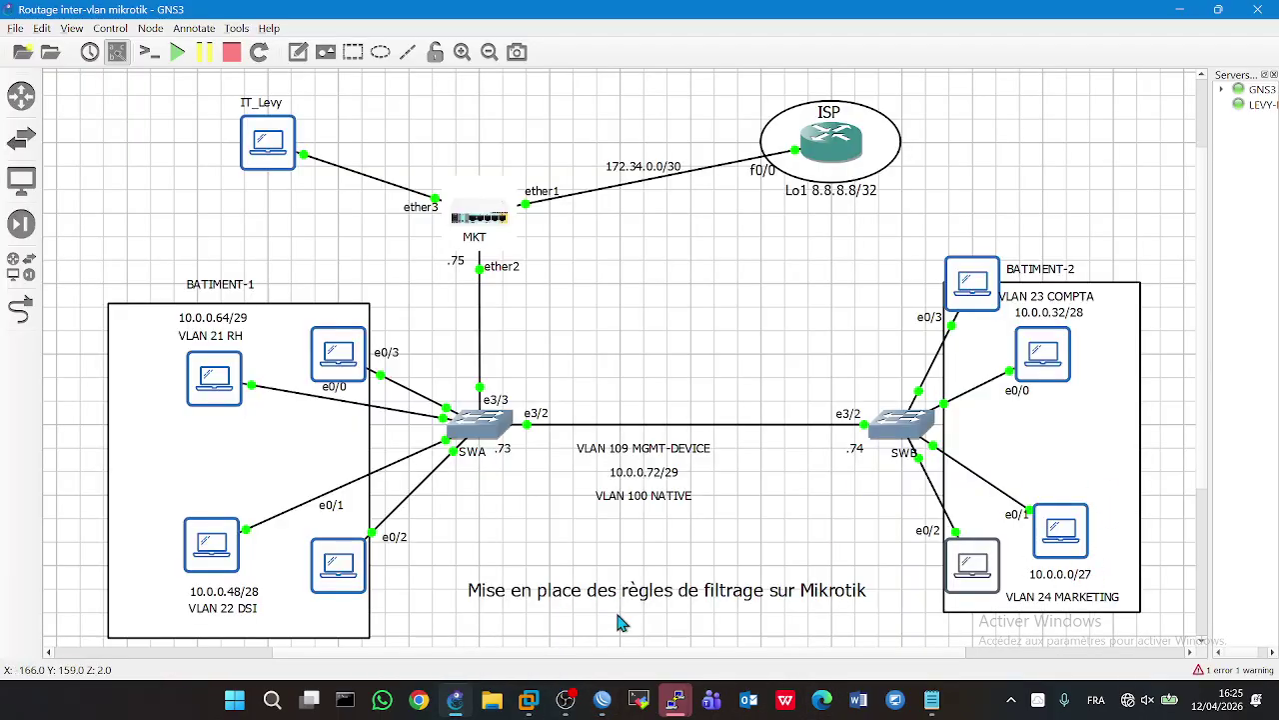
pyautogui.click(610, 701)
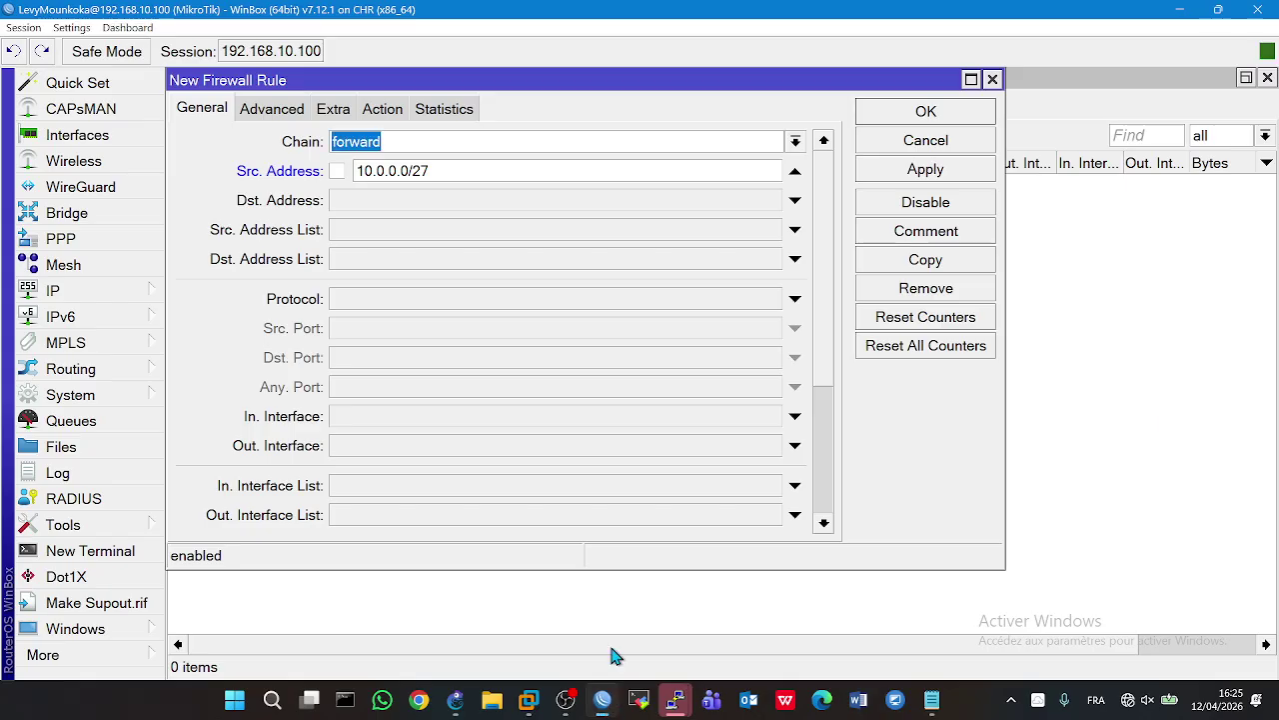
pyautogui.click(420, 205)
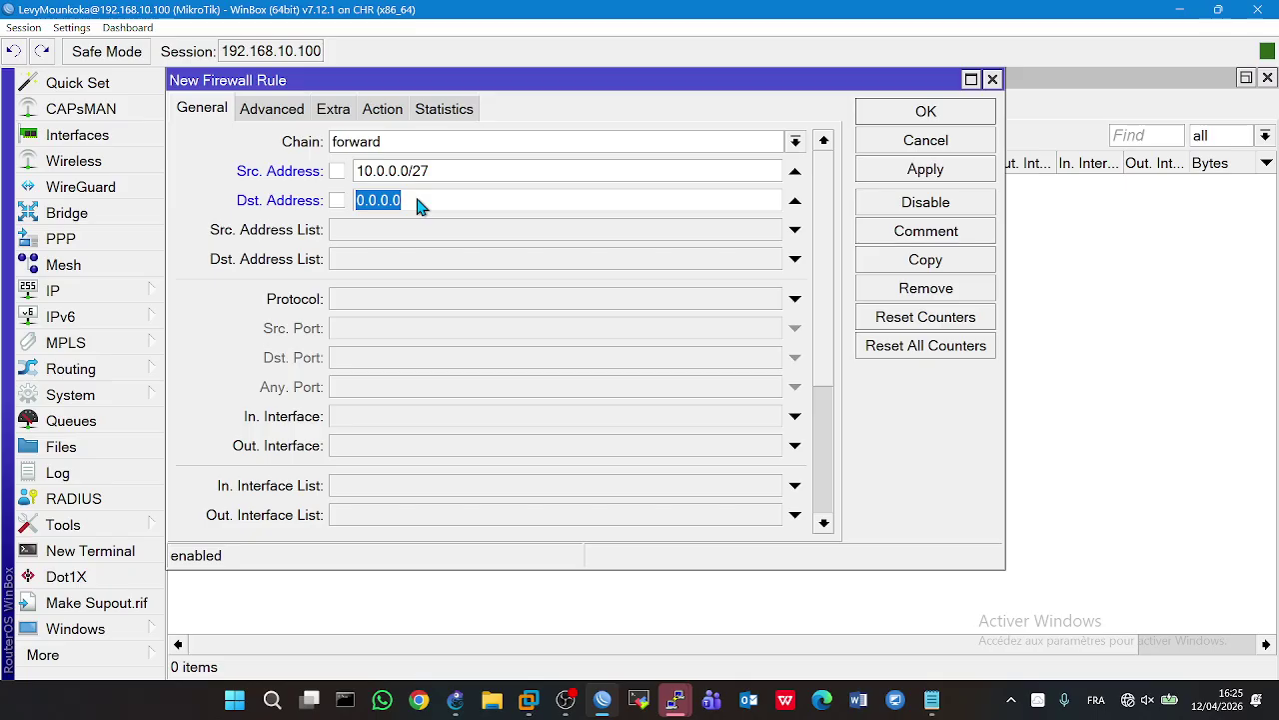
pyautogui.write('8.8.8.8')
pyautogui.click(421, 231)
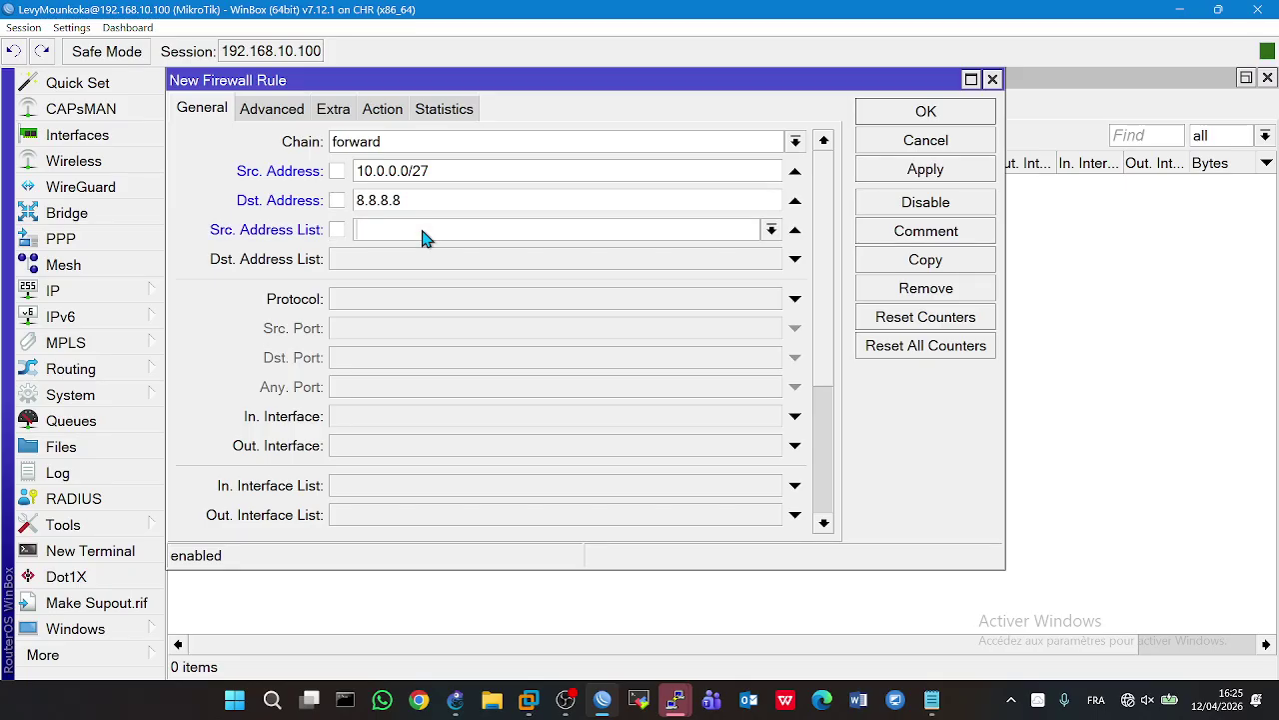
pyautogui.click(777, 235)
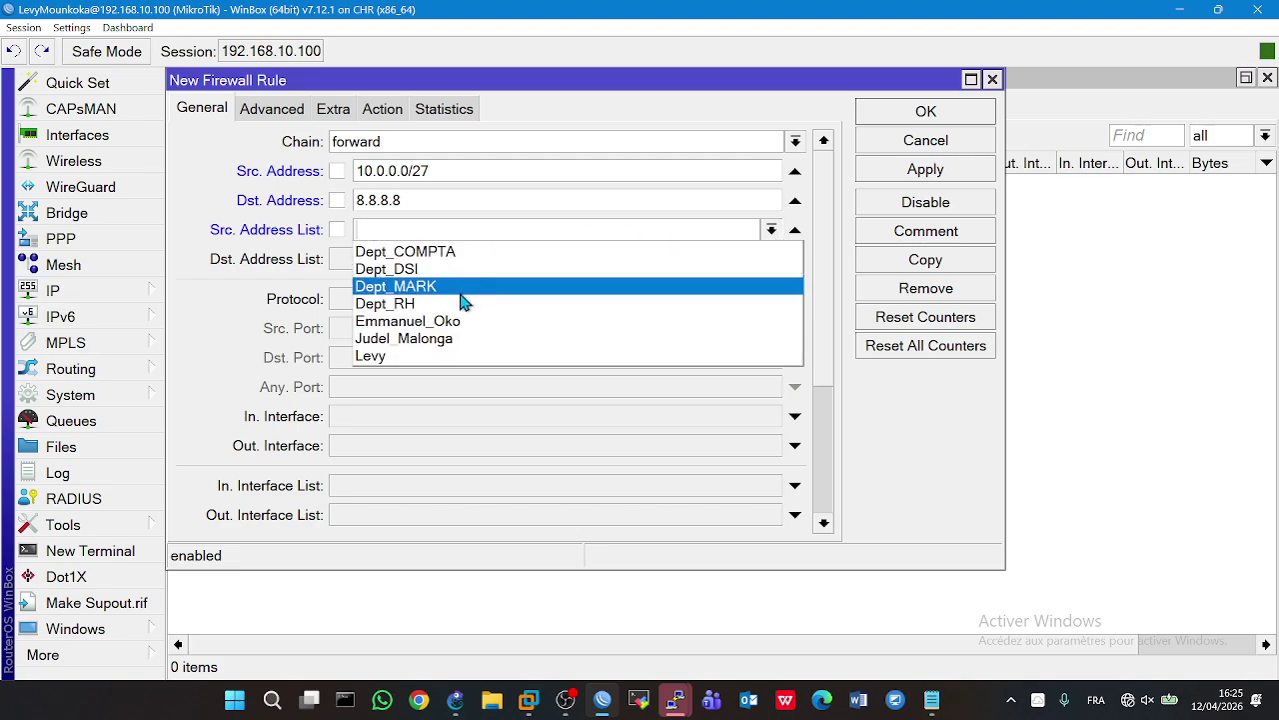
pyautogui.click(424, 343)
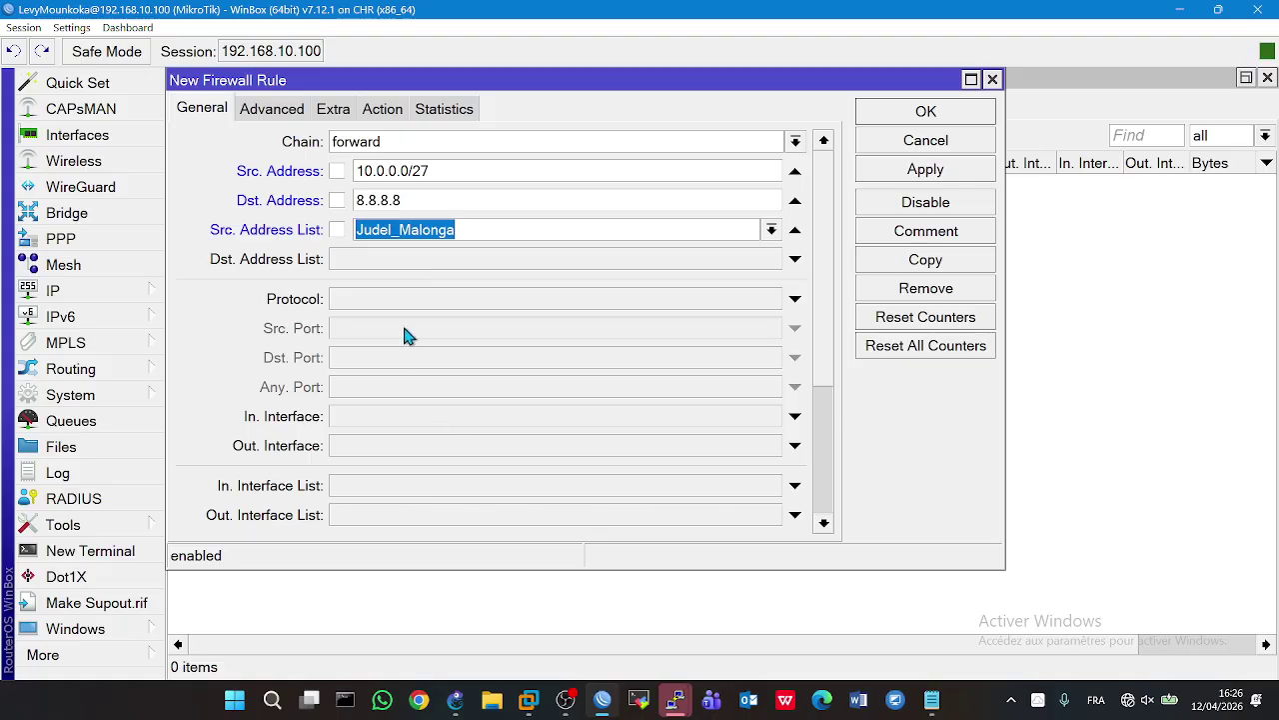
# - Set the rule's in-interface to MARK and out-interface to WAN
pyautogui.click(441, 416)
pyautogui.click(441, 416)
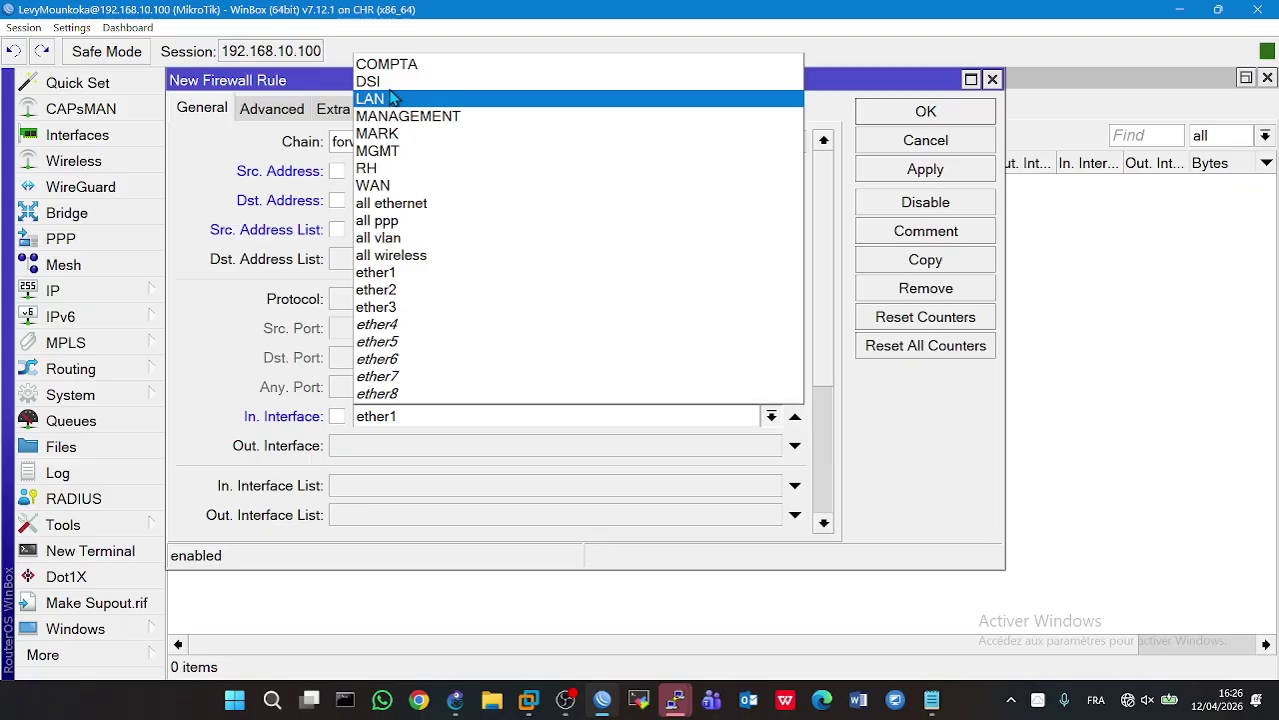
pyautogui.click(395, 133)
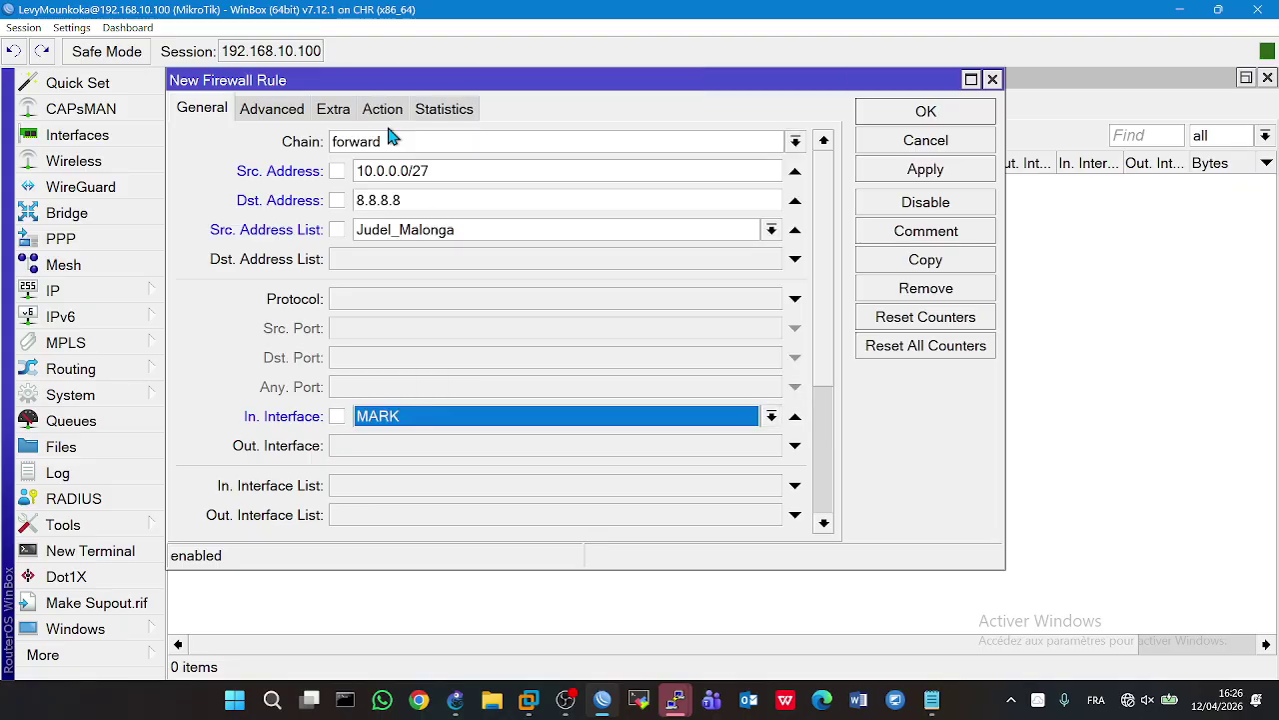
pyautogui.click(409, 450)
pyautogui.click(409, 451)
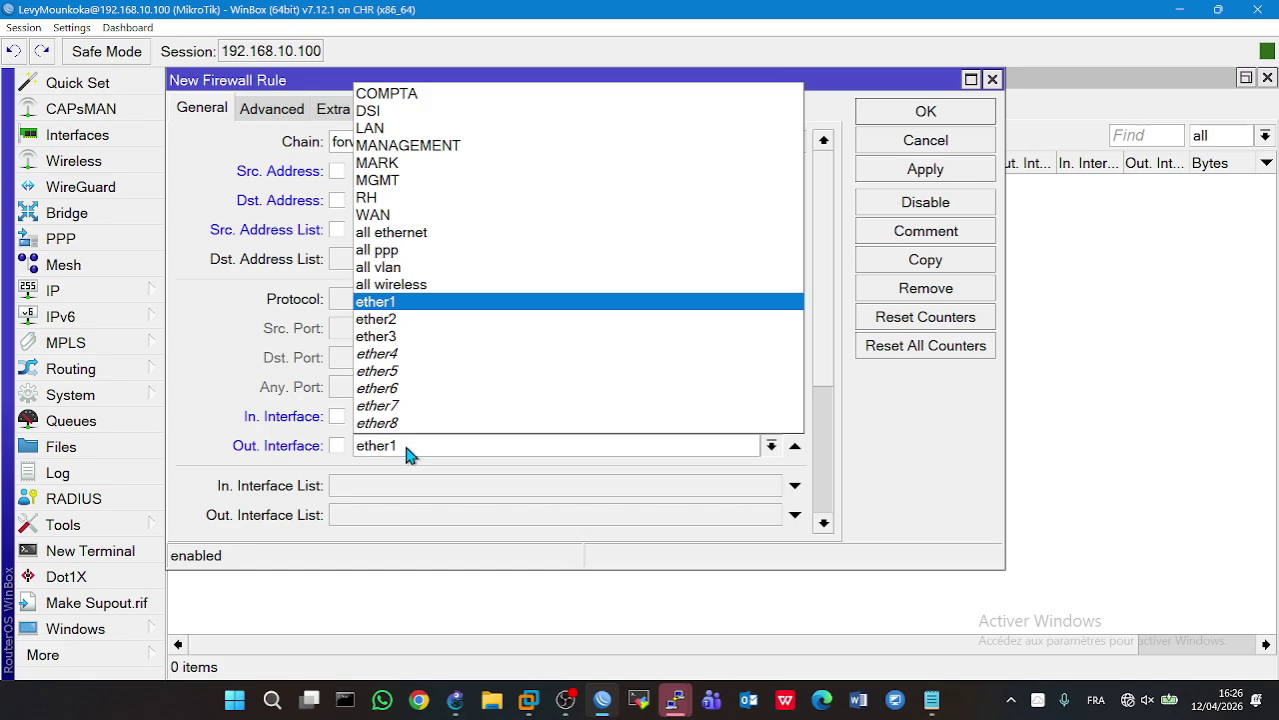
pyautogui.click(372, 215)
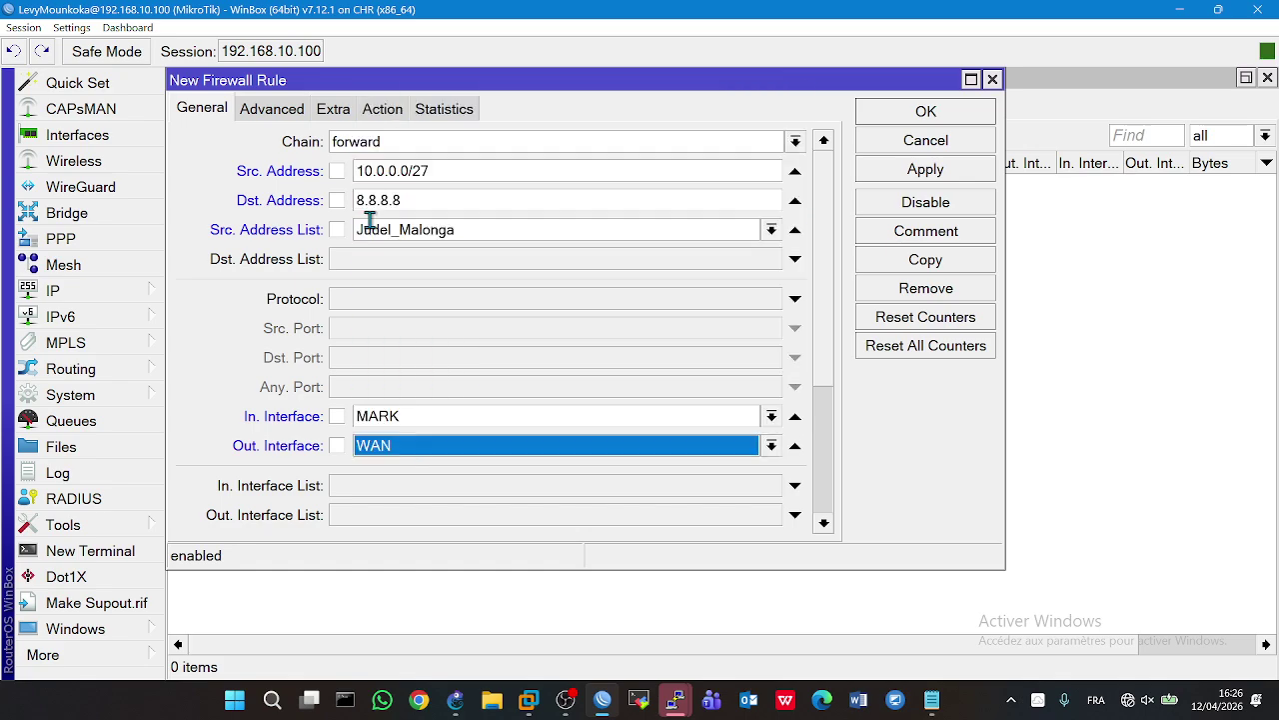
# - Set the rule's action to reject, skip the comment, and save it as rule 0
pyautogui.click(382, 110)
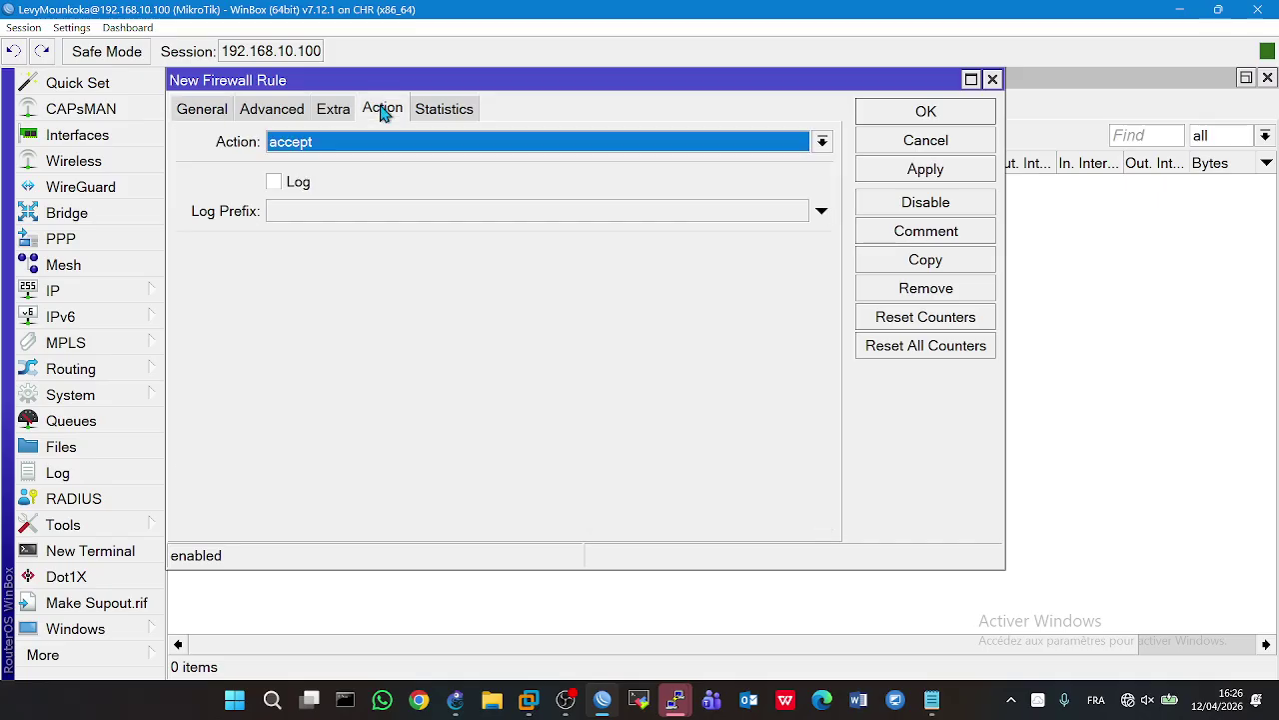
pyautogui.click(365, 146)
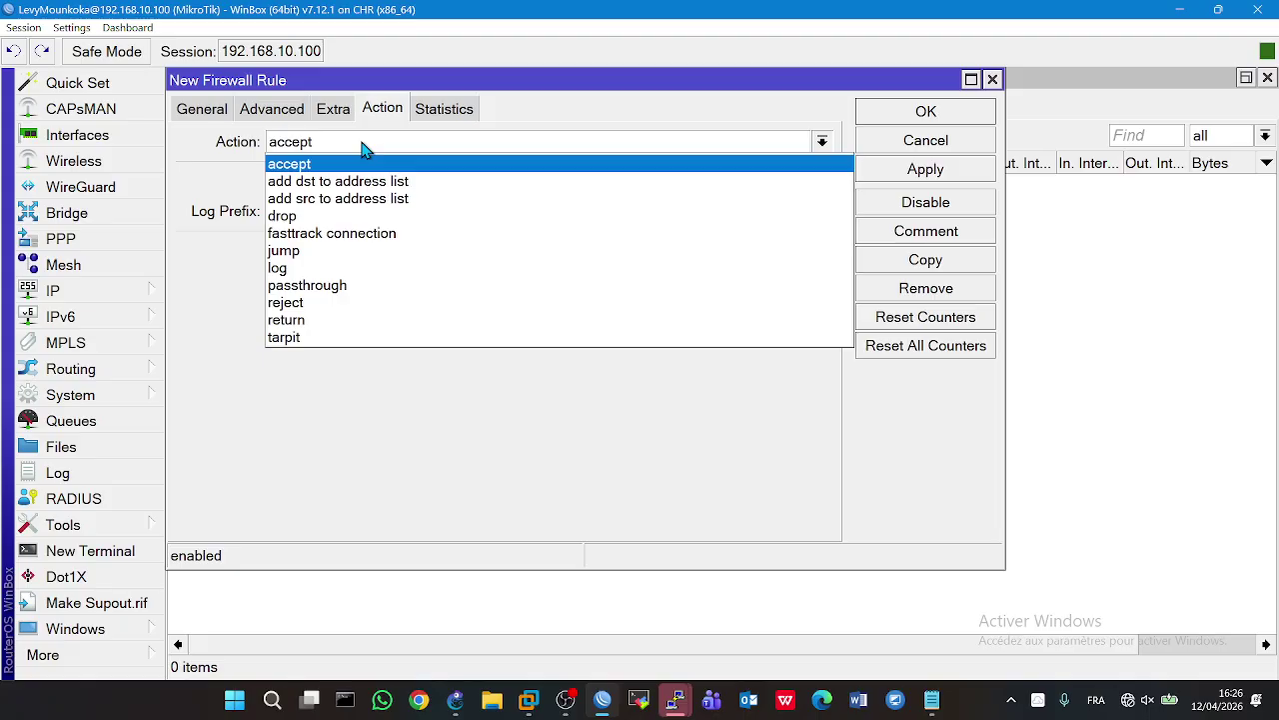
pyautogui.click(298, 304)
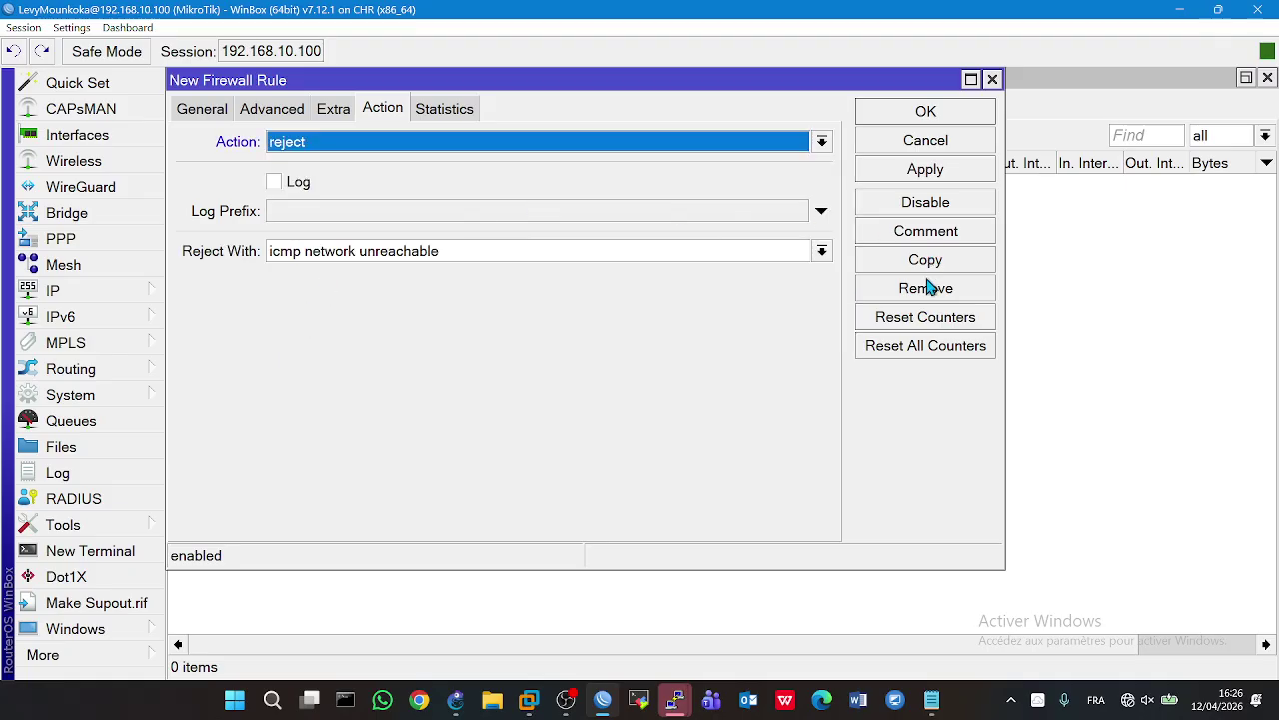
pyautogui.click(921, 230)
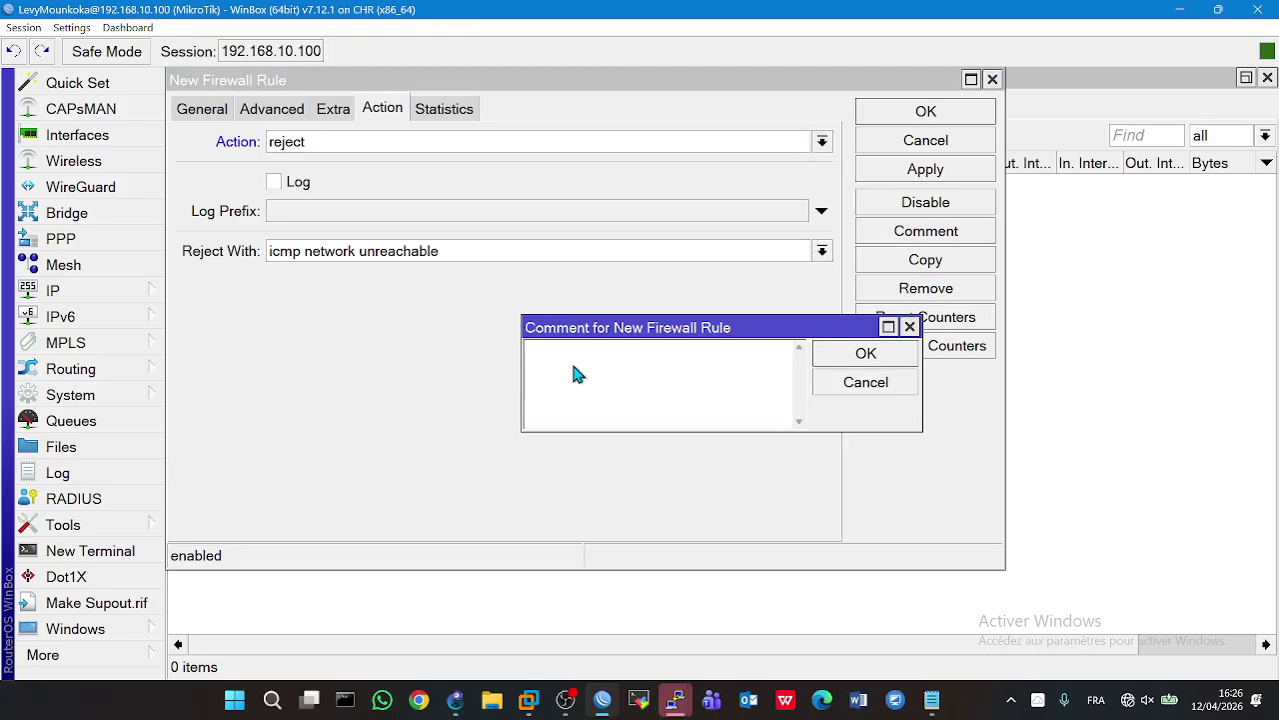
pyautogui.click(898, 380)
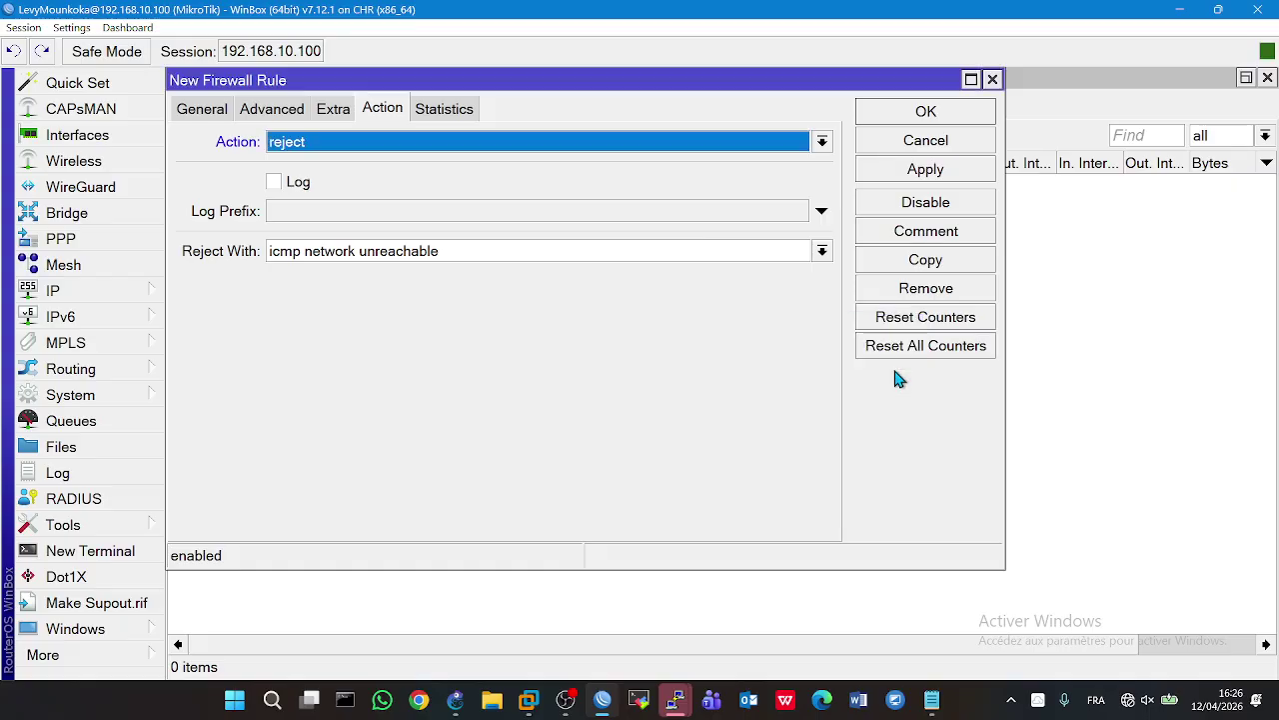
pyautogui.click(897, 180)
pyautogui.click(889, 113)
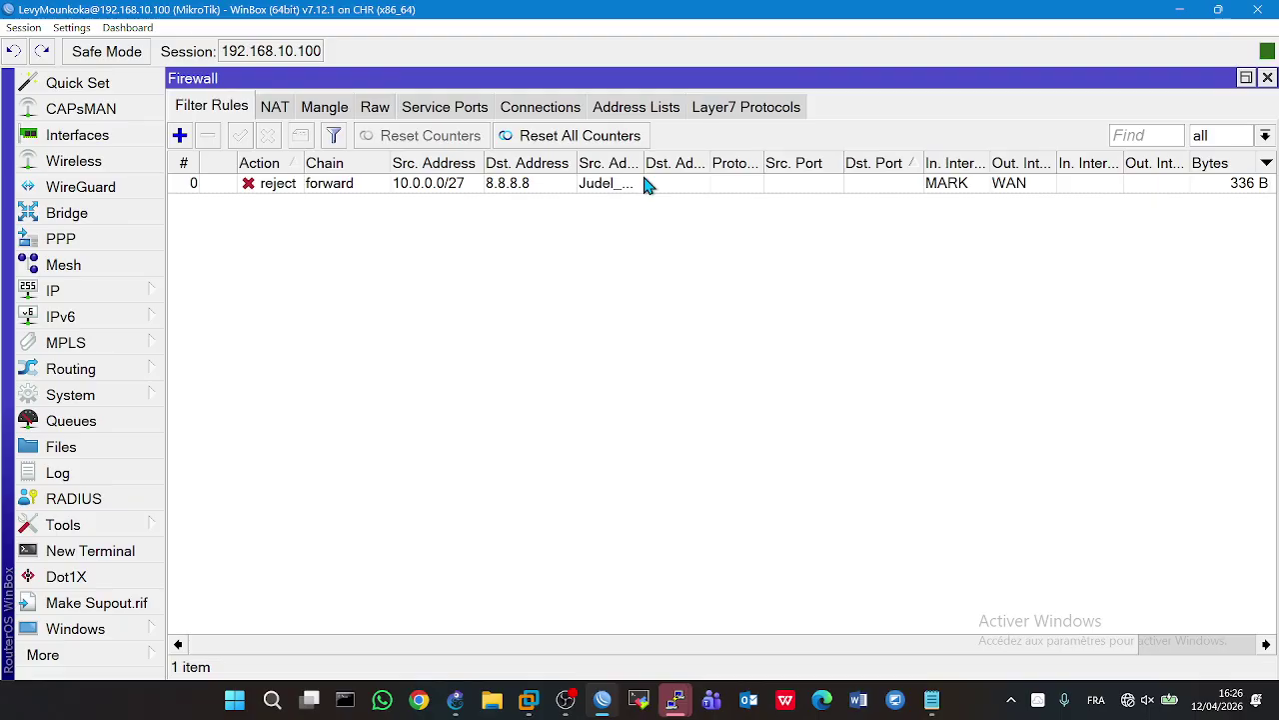
# - Compare PC8 and PC4 ping output to 8.8.8.8, then reopen the 10.0.0.0/27 reject rule
pyautogui.click(457, 699)
pyautogui.doubleClick(972, 568)
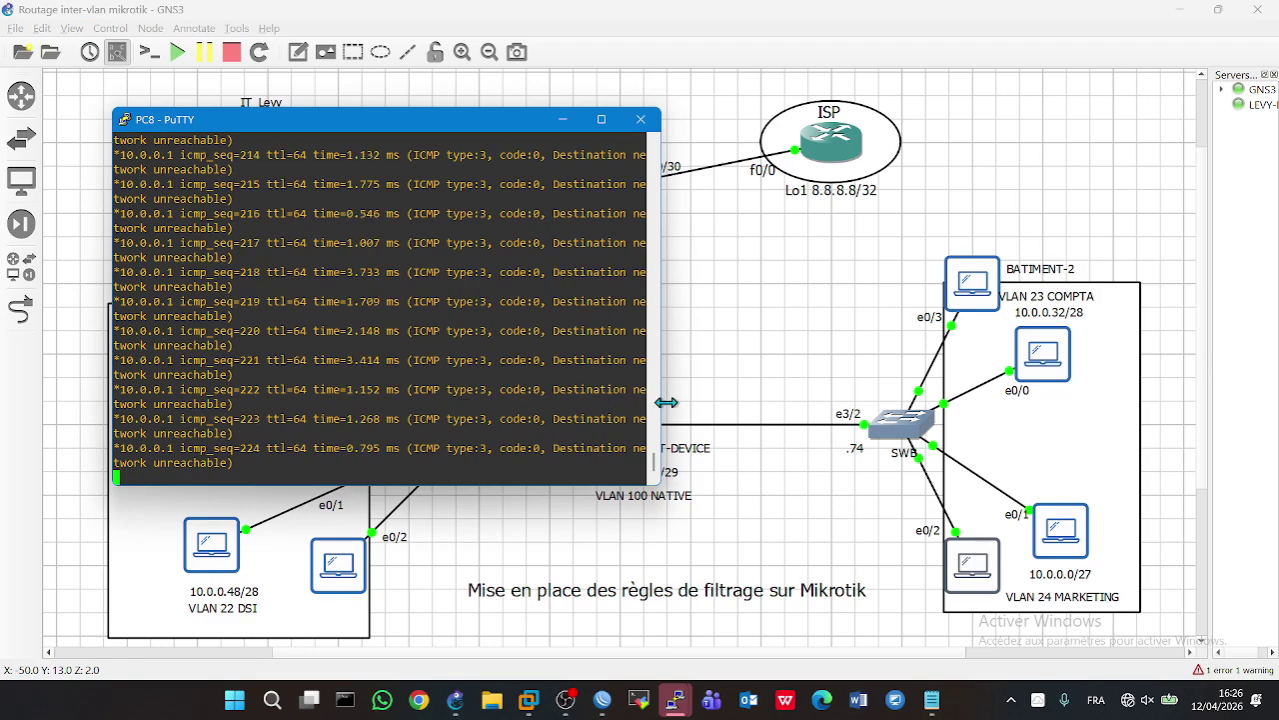
pyautogui.moveTo(660, 406); pyautogui.dragTo(740, 406)
pyautogui.doubleClick(1063, 525)
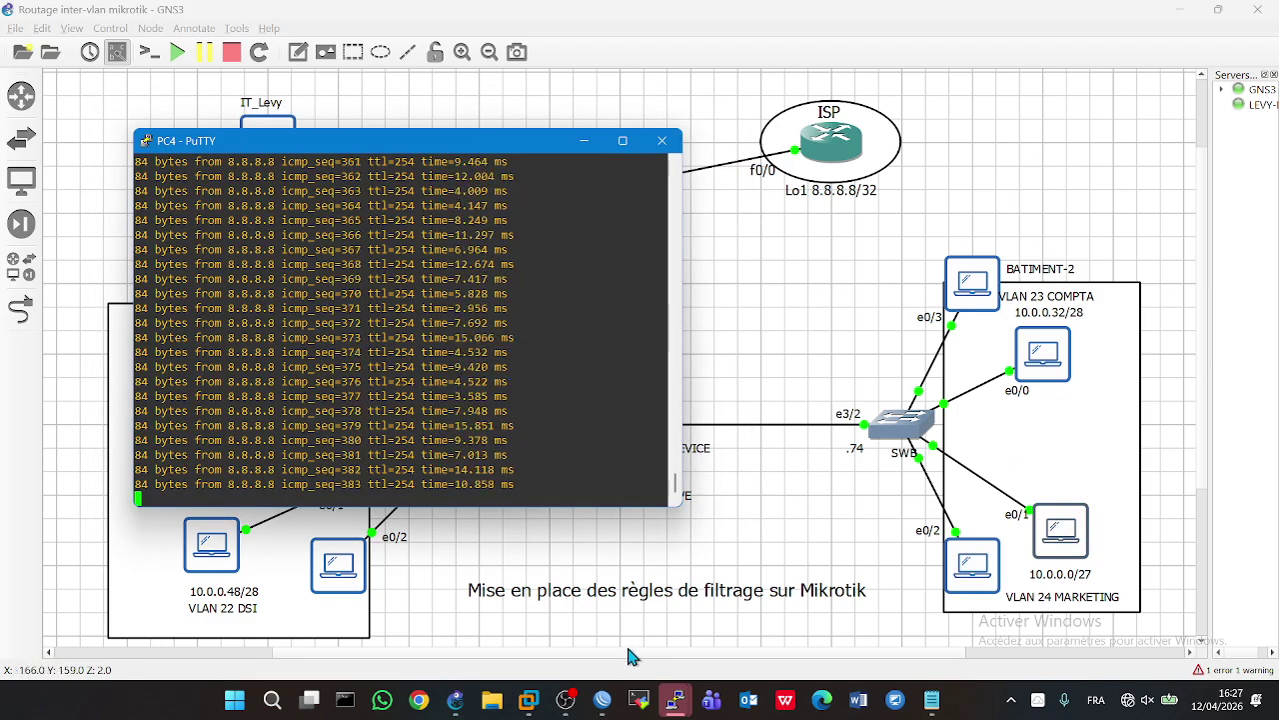
pyautogui.click(601, 700)
pyautogui.doubleClick(424, 185)
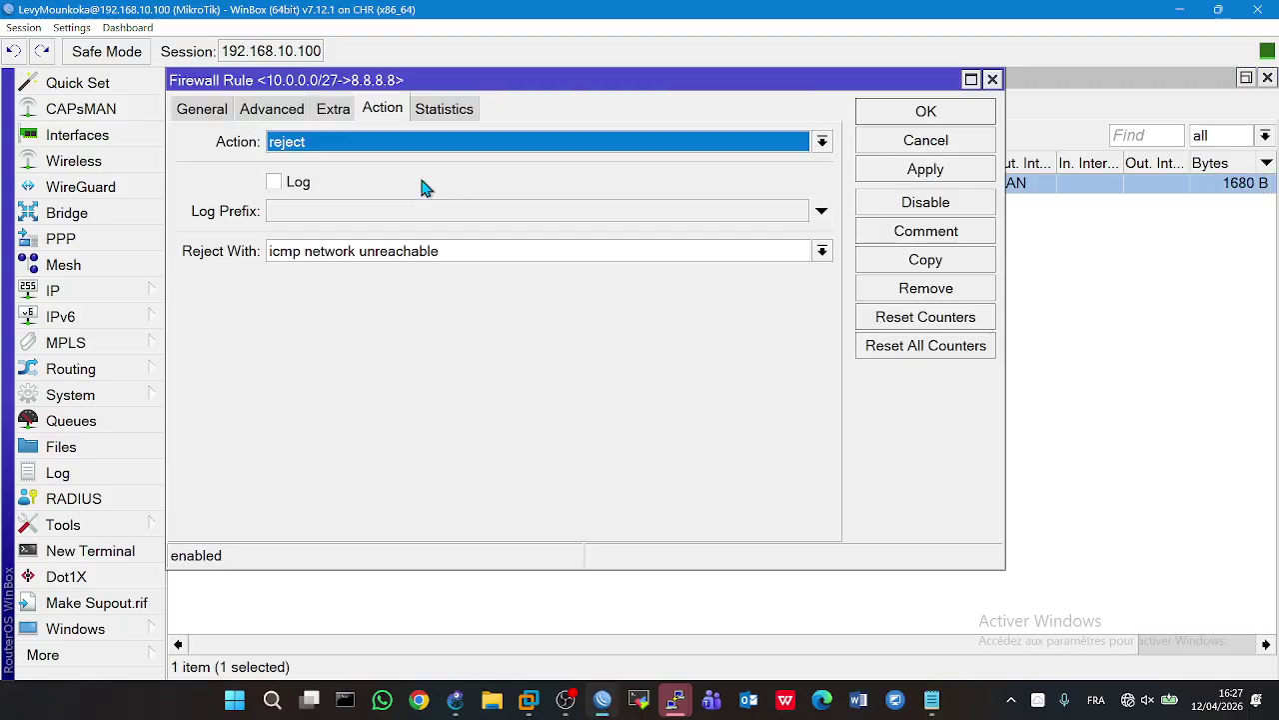
# - Switch the reject rule's source address list to Dept_MARK and save it
pyautogui.click(273, 113)
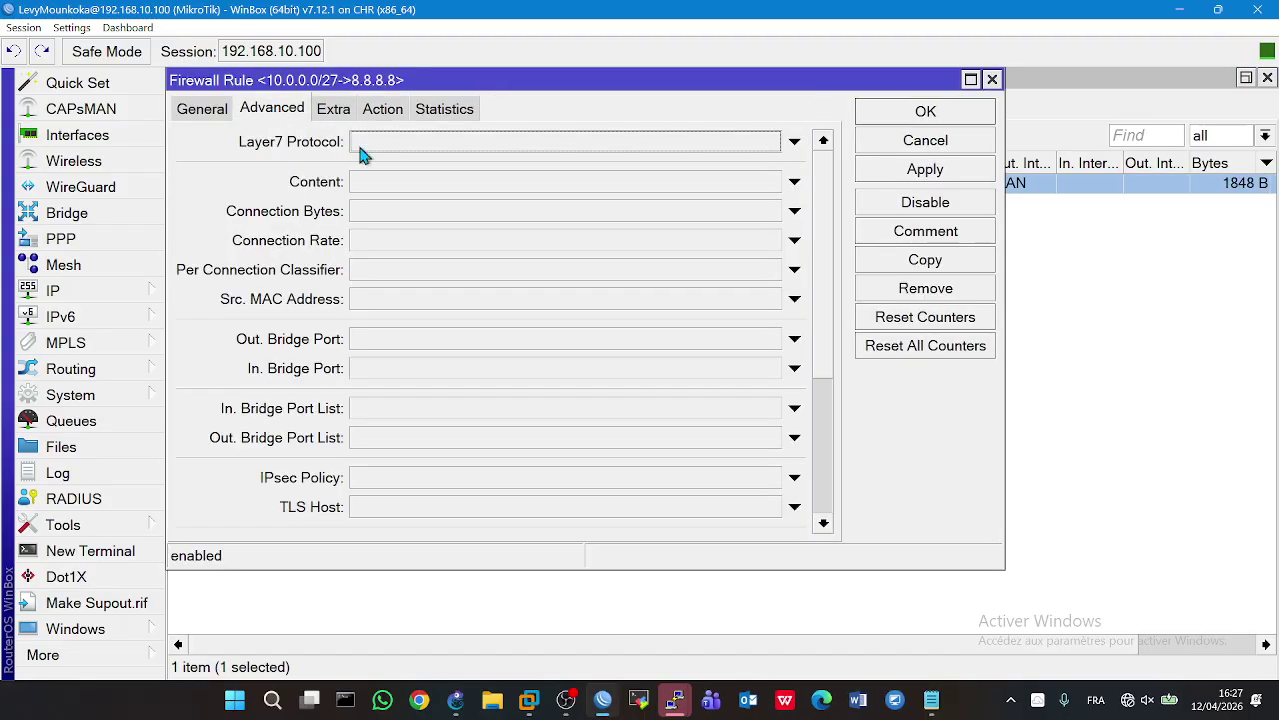
pyautogui.click(220, 115)
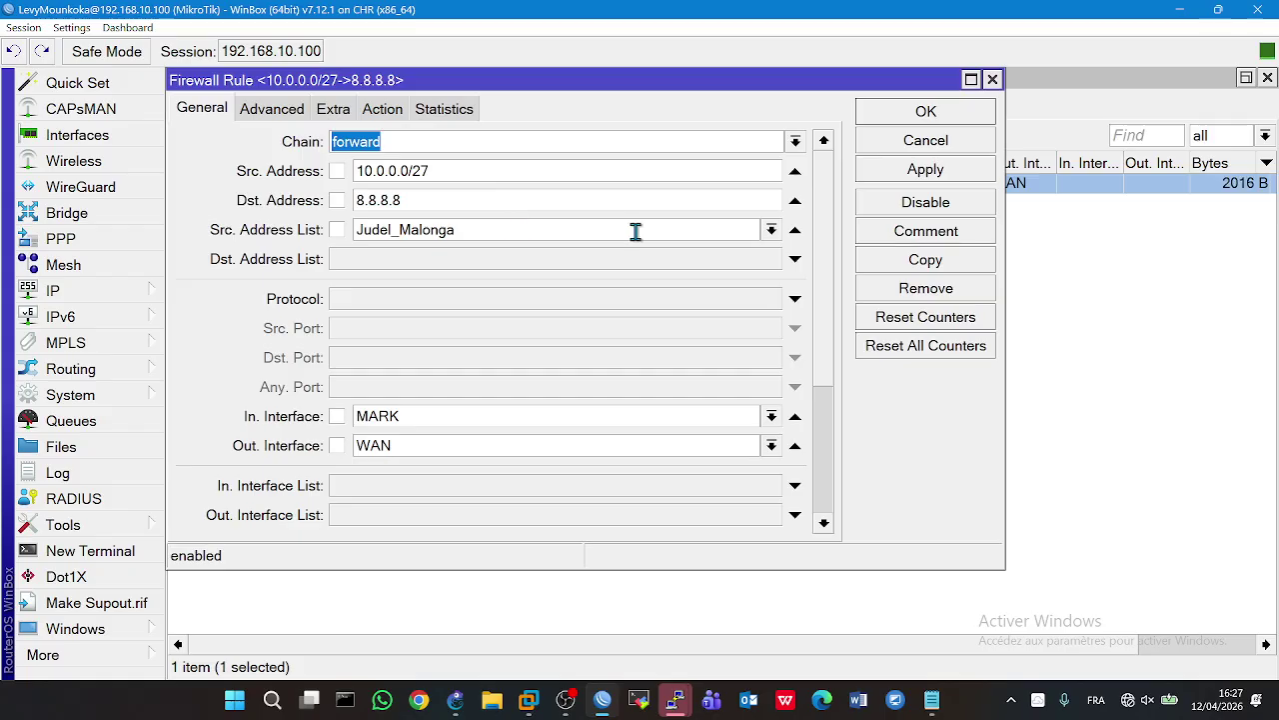
pyautogui.click(772, 231)
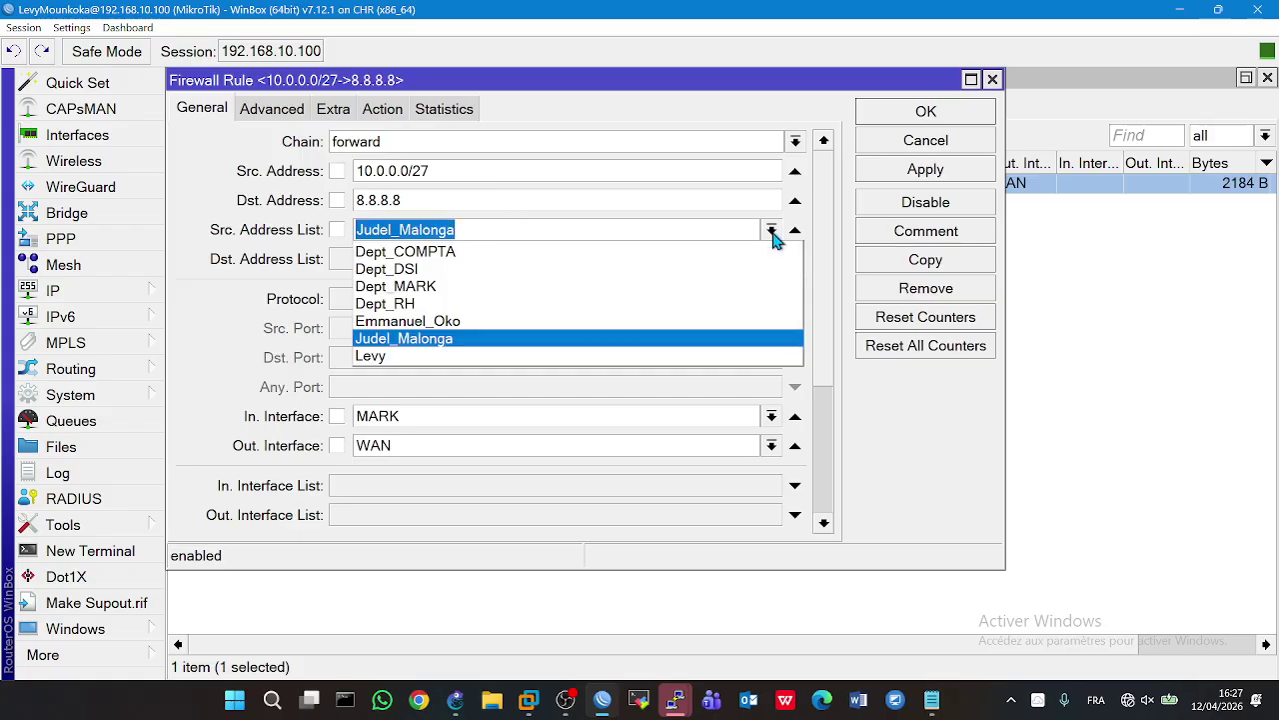
pyautogui.click(395, 287)
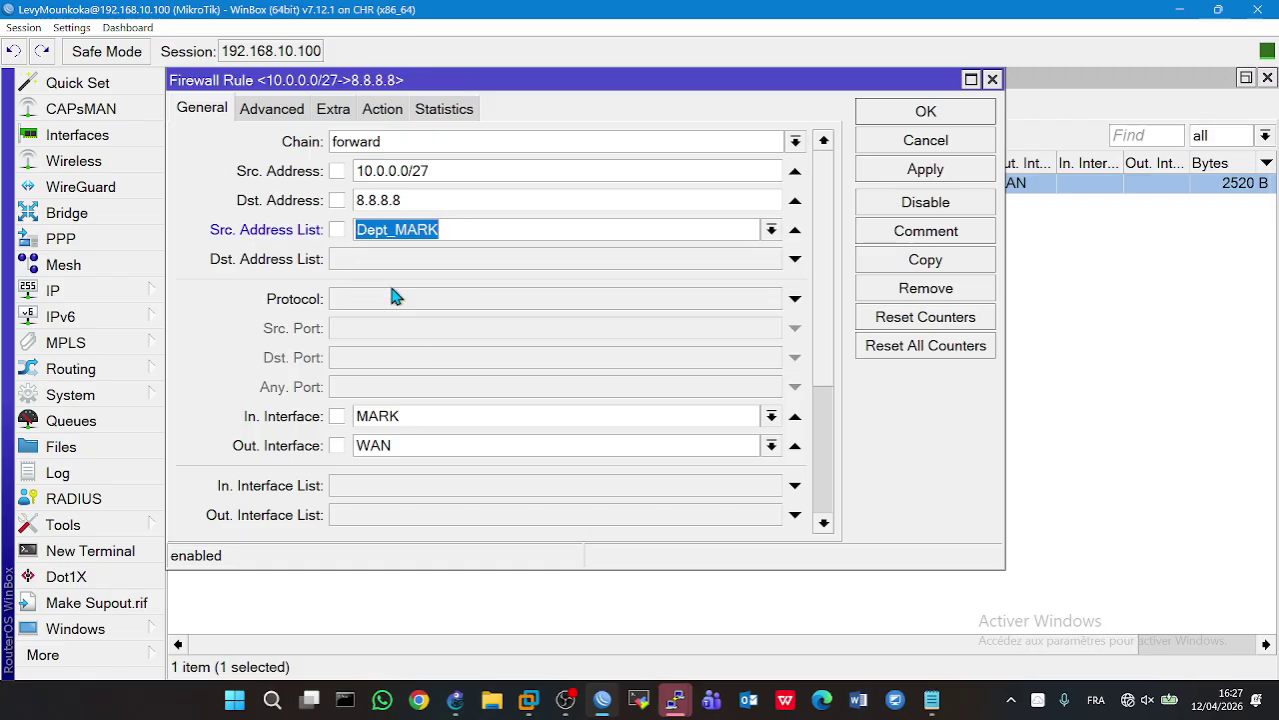
pyautogui.click(903, 178)
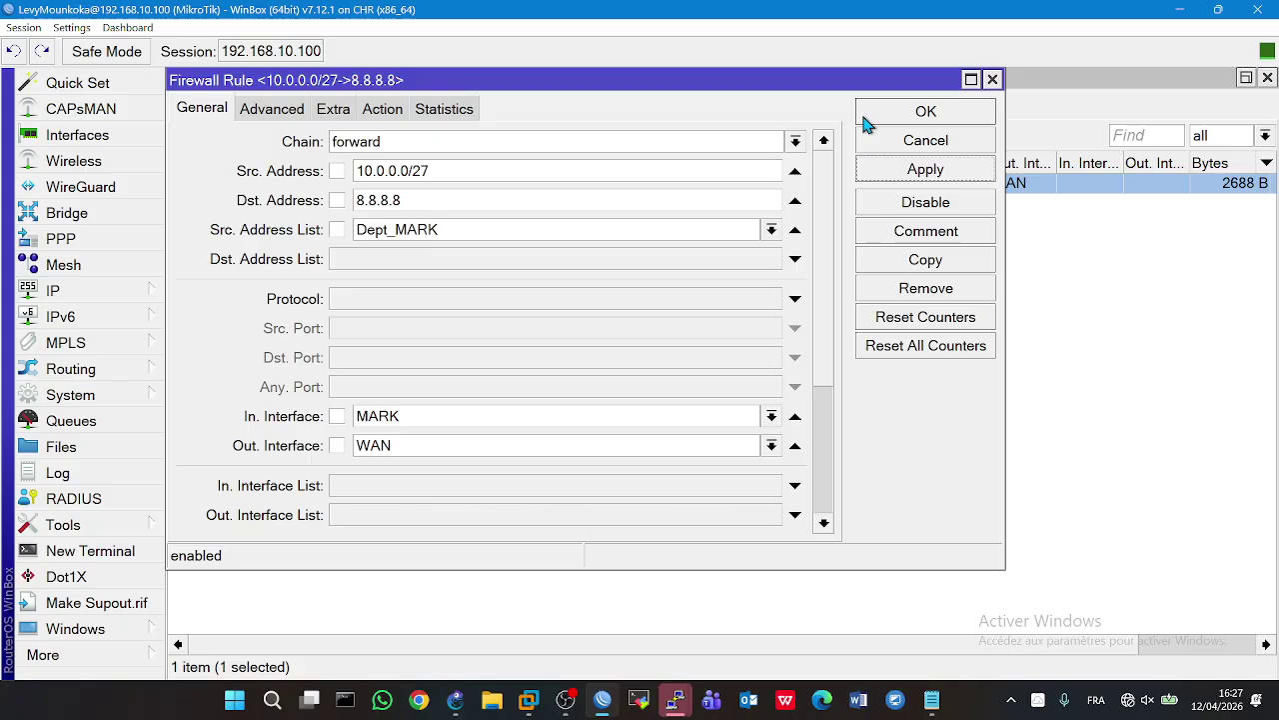
pyautogui.click(864, 118)
pyautogui.click(455, 700)
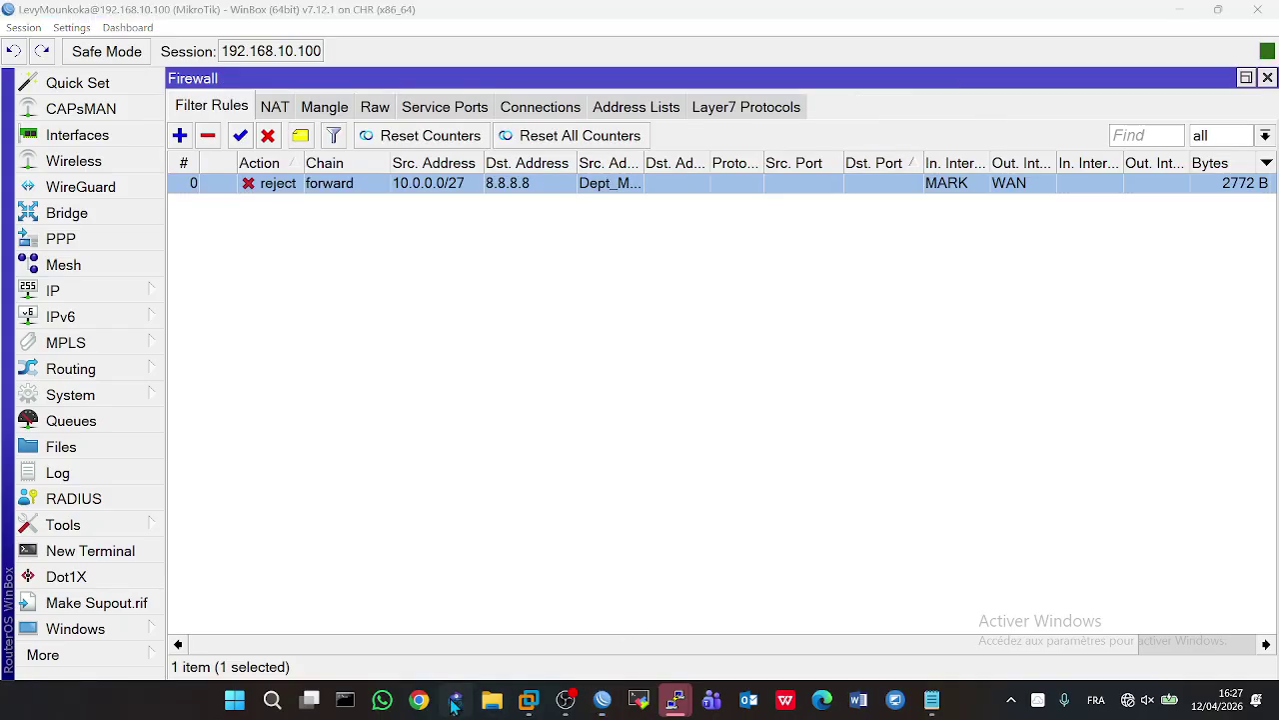
# - Check that PC4 and PC8 pings are blocked, then delete the marketing reject rule
pyautogui.doubleClick(1086, 537)
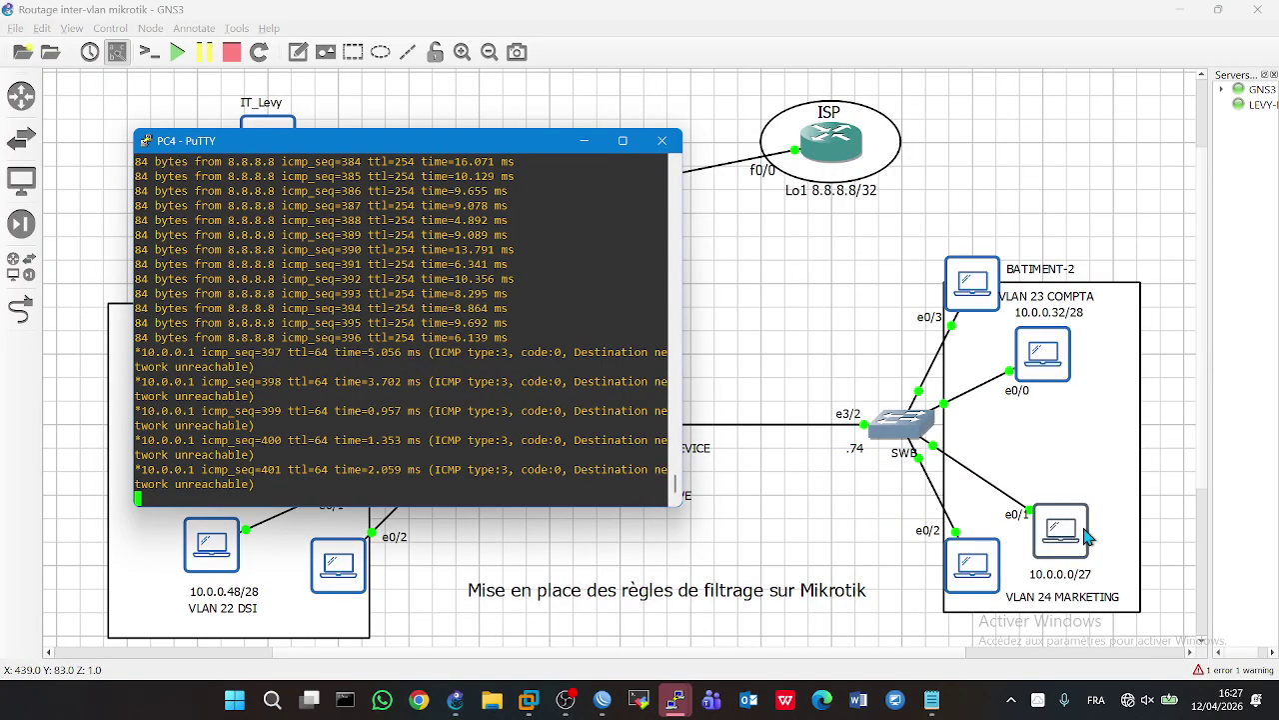
pyautogui.click(952, 587)
pyautogui.doubleClick(952, 587)
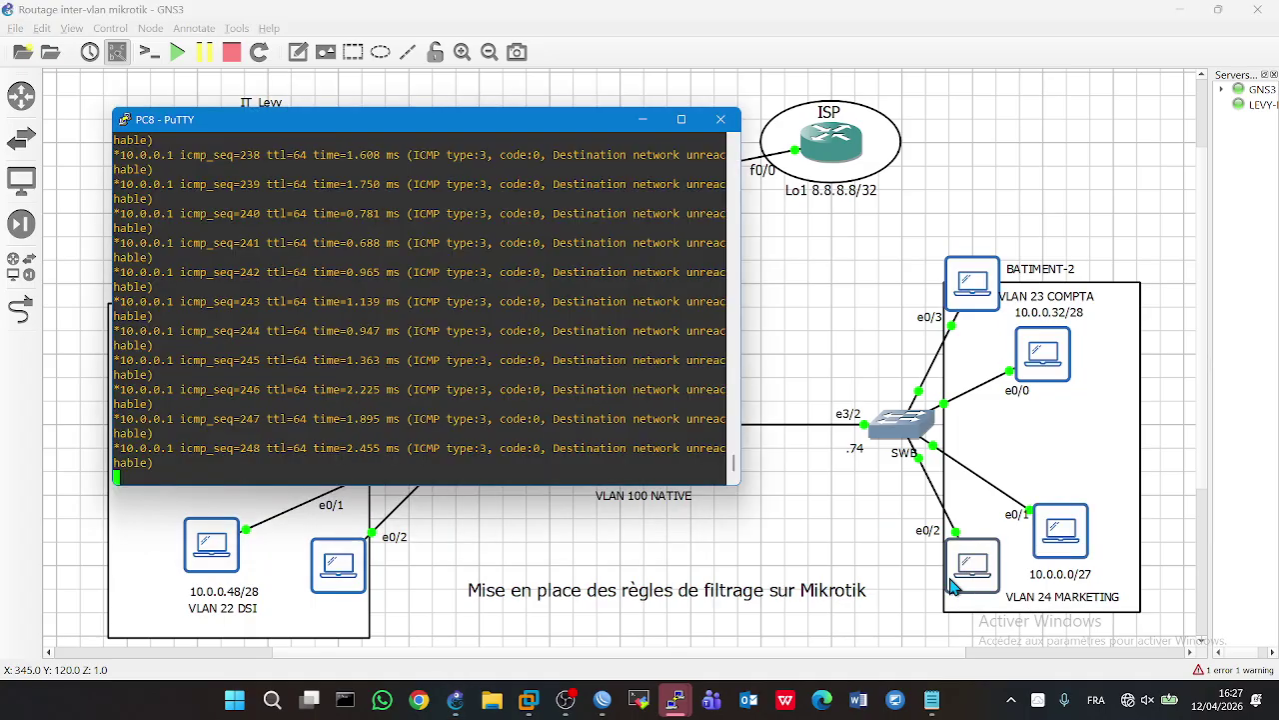
pyautogui.click(497, 550)
pyautogui.click(600, 698)
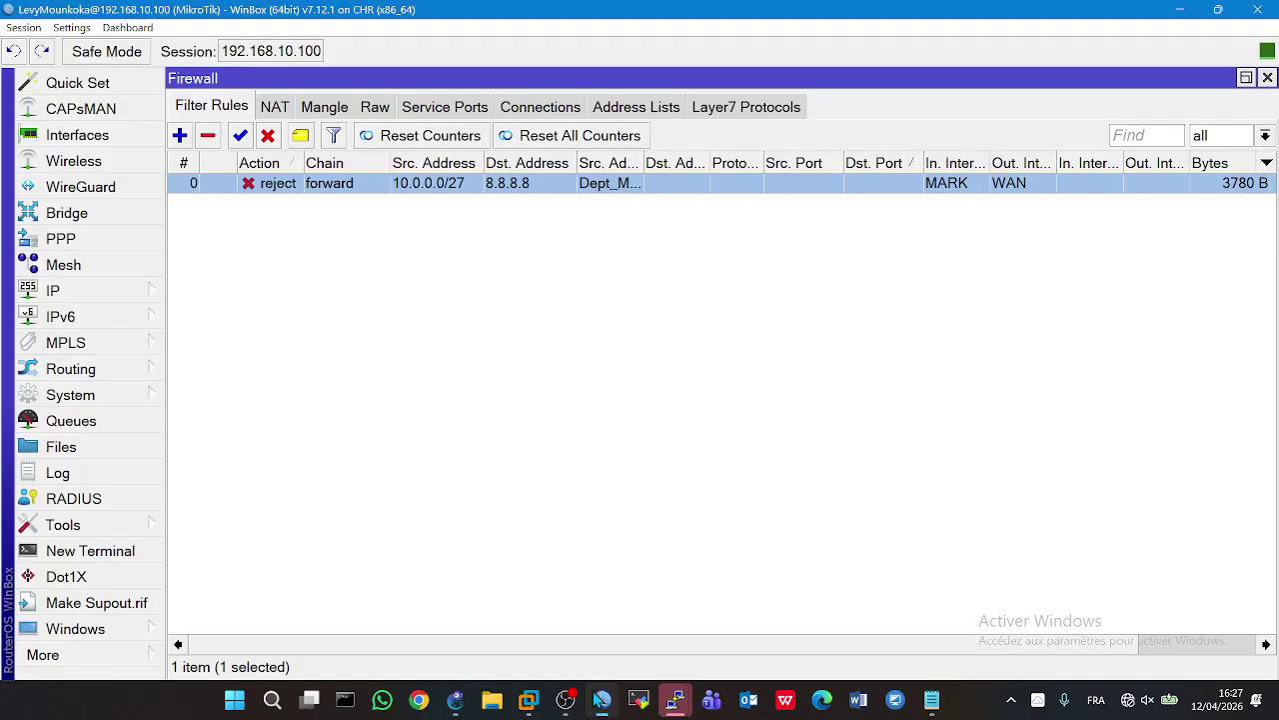
pyautogui.click(208, 137)
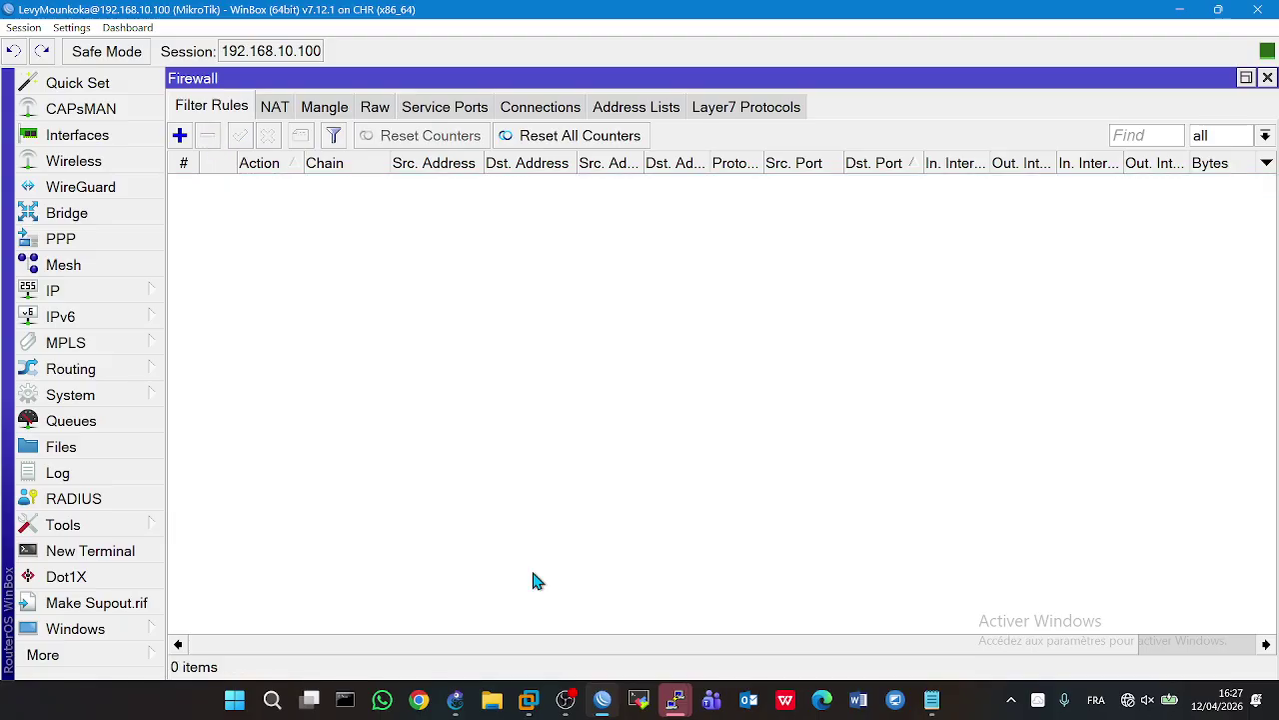
# - Confirm PC8 and PC4 ping 8.8.8.8 again, then start a blank new firewall rule
pyautogui.click(455, 699)
pyautogui.doubleClick(977, 583)
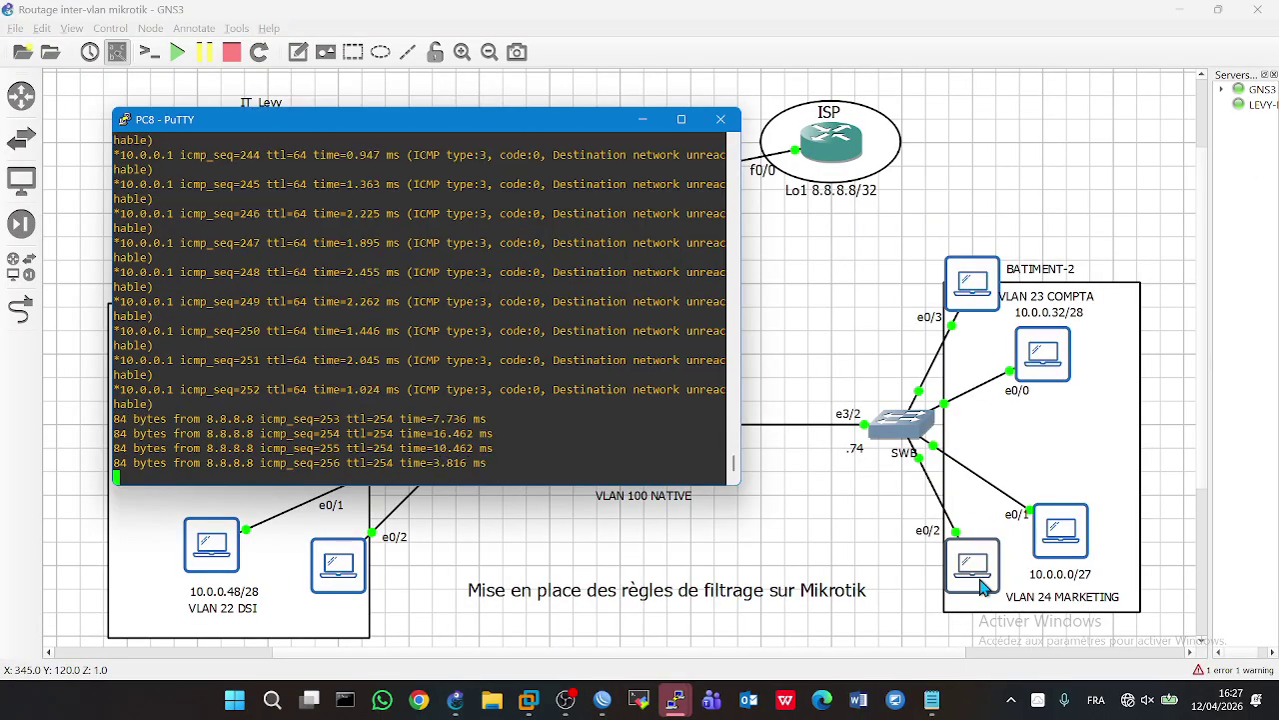
pyautogui.doubleClick(1060, 533)
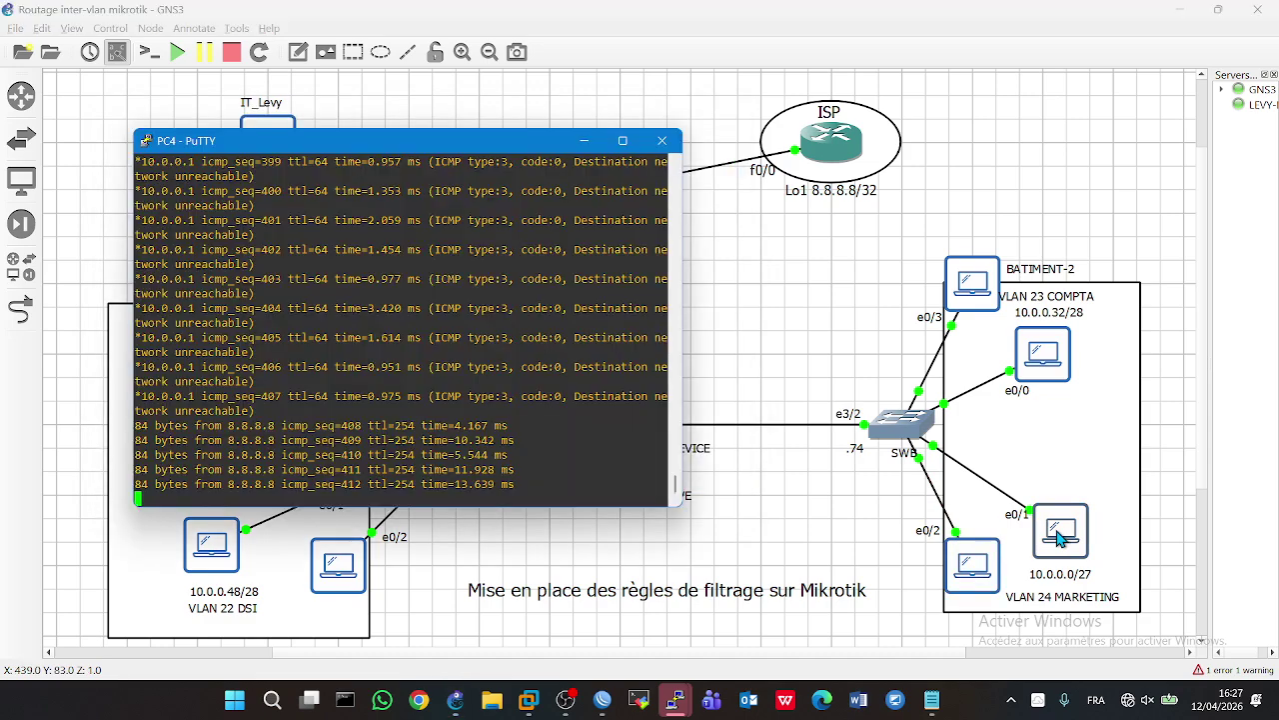
pyautogui.click(752, 486)
pyautogui.click(603, 699)
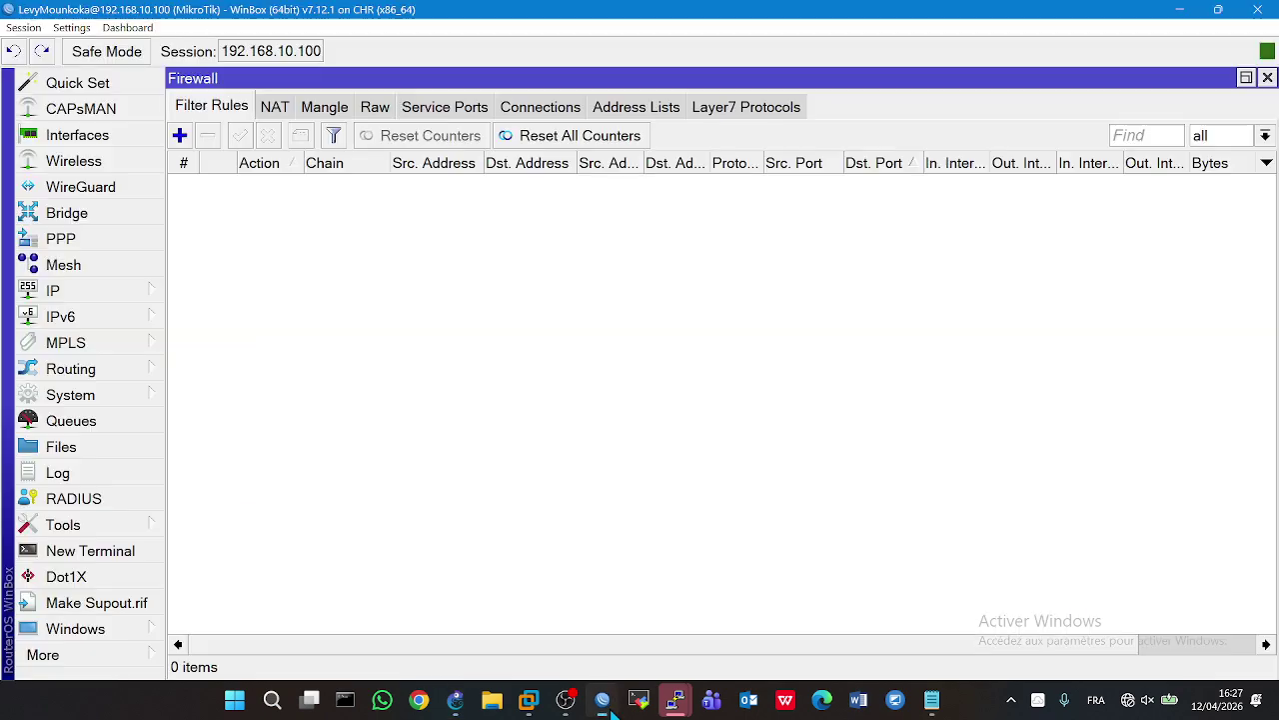
pyautogui.click(180, 135)
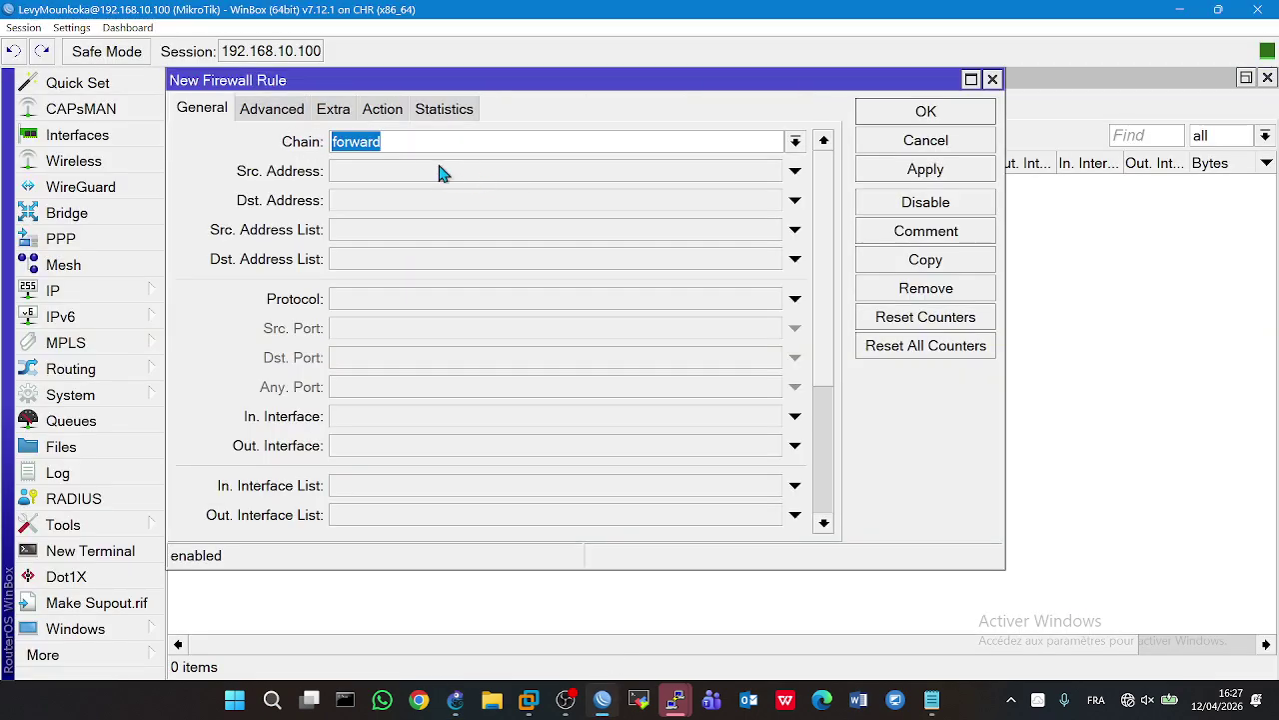
# - Give the new rule source 10.0.0.0/27, destination 8.8.8.8 and a user-named source address list
pyautogui.click(428, 172)
pyautogui.write('10.0.0.0/27')
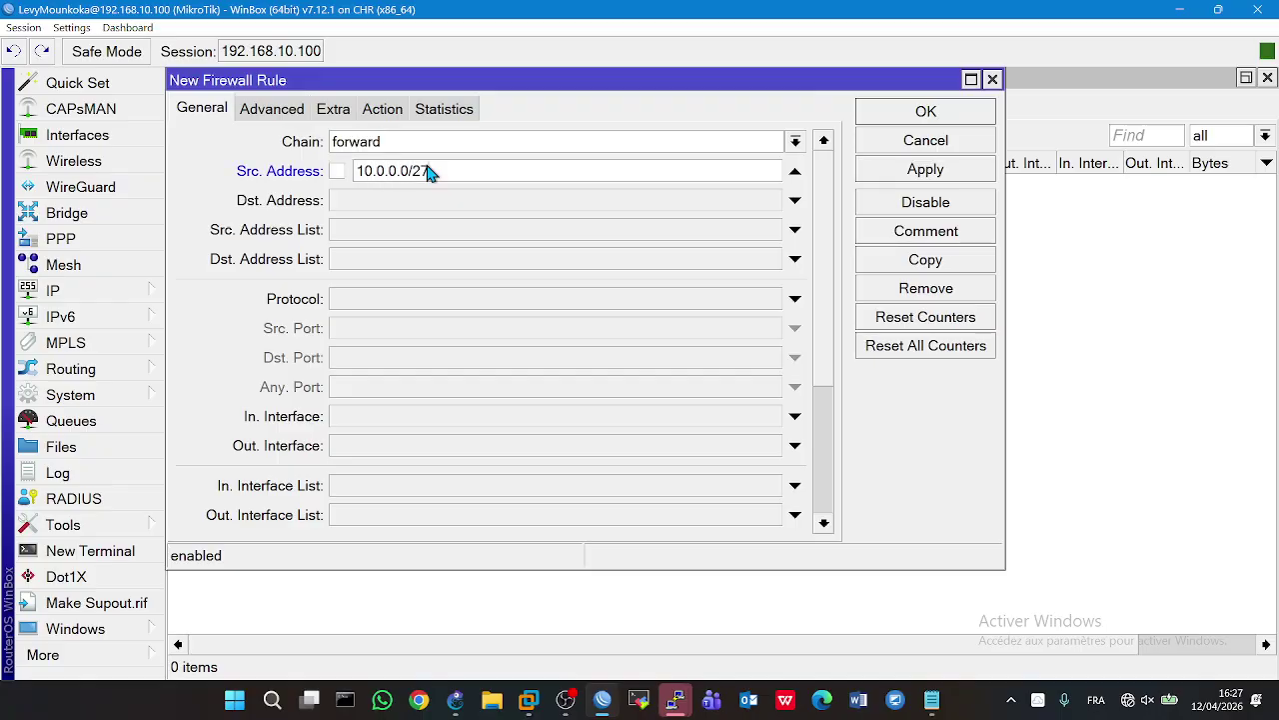
pyautogui.press('Tab')
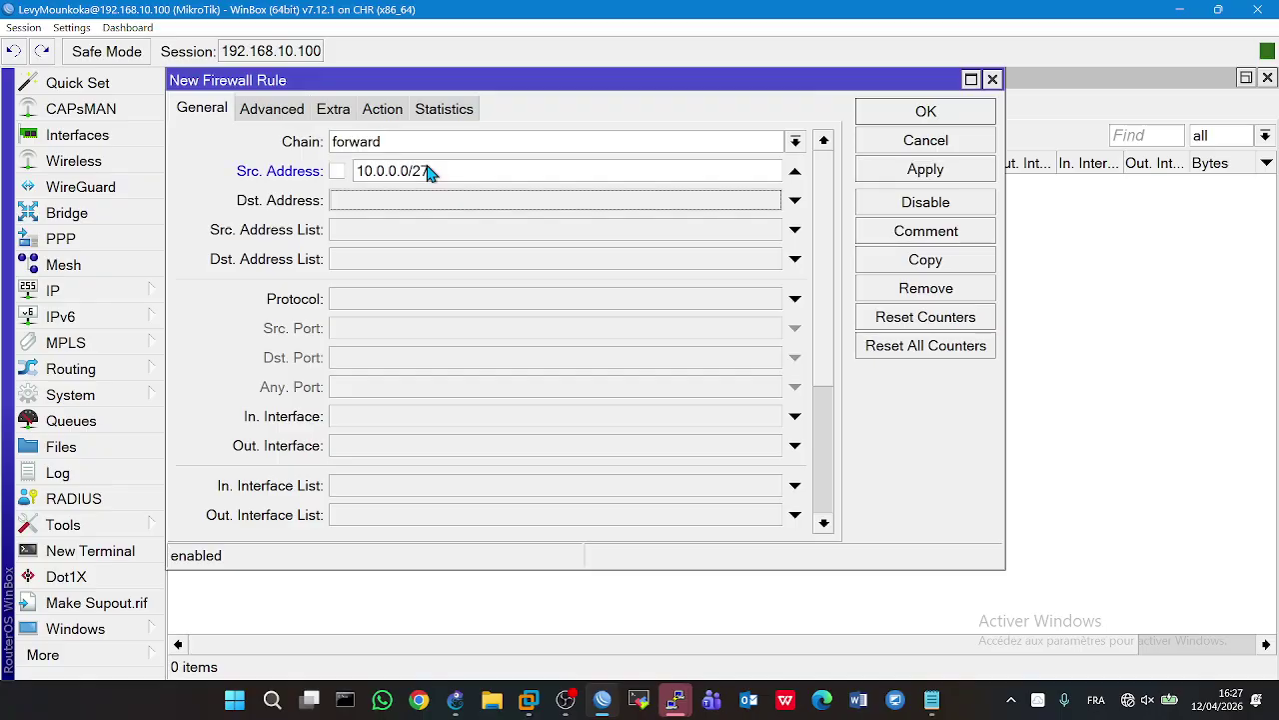
pyautogui.click(432, 201)
pyautogui.write('8.8.8.8')
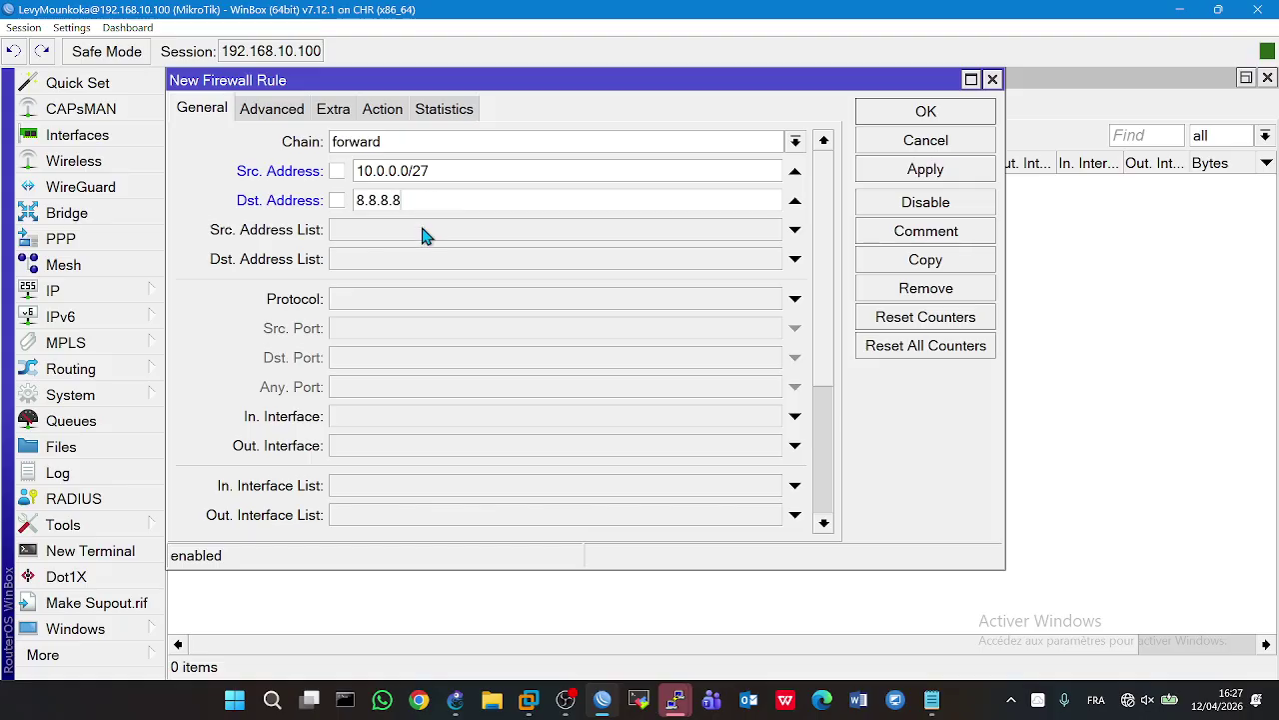
pyautogui.click(423, 232)
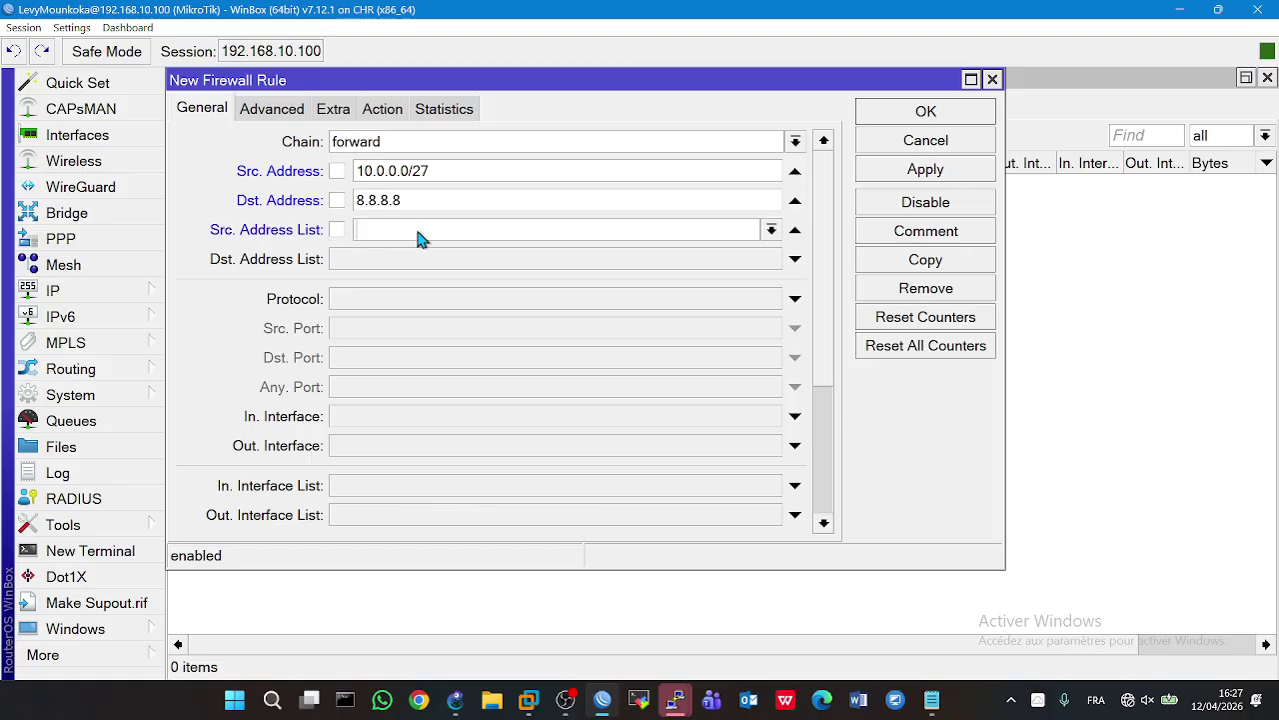
pyautogui.click(772, 230)
pyautogui.click(430, 340)
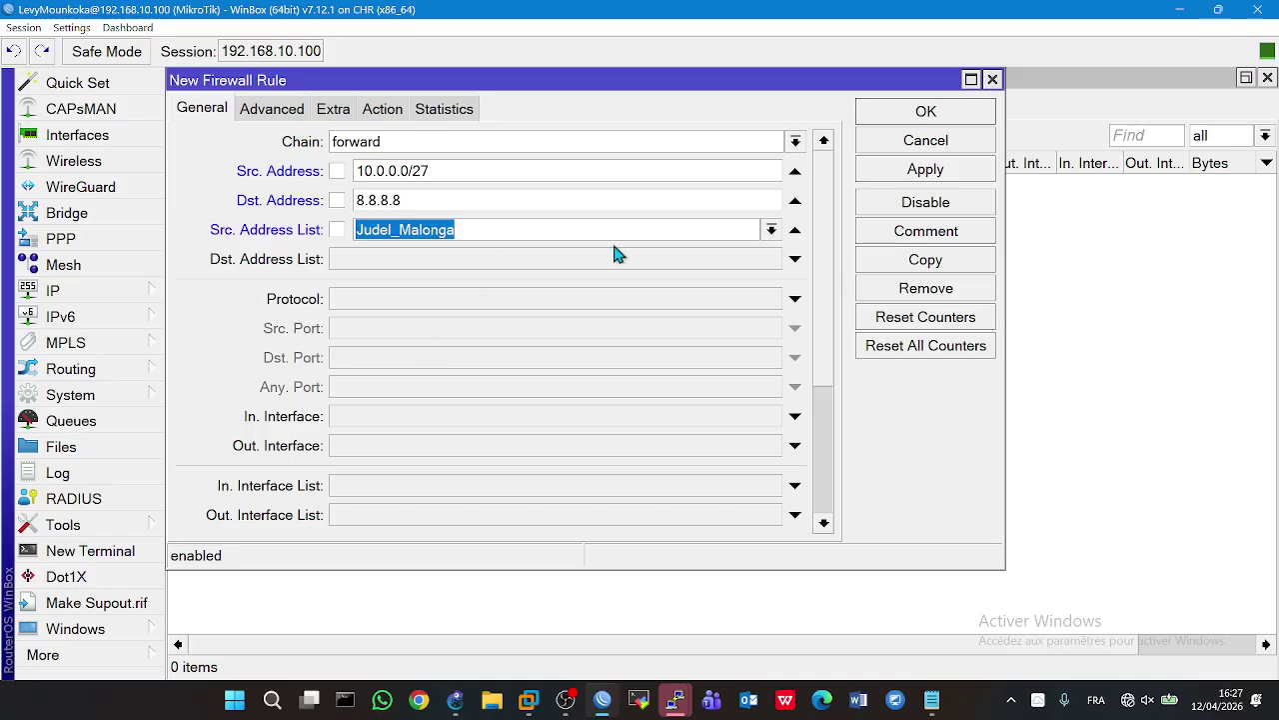
pyautogui.click(701, 266)
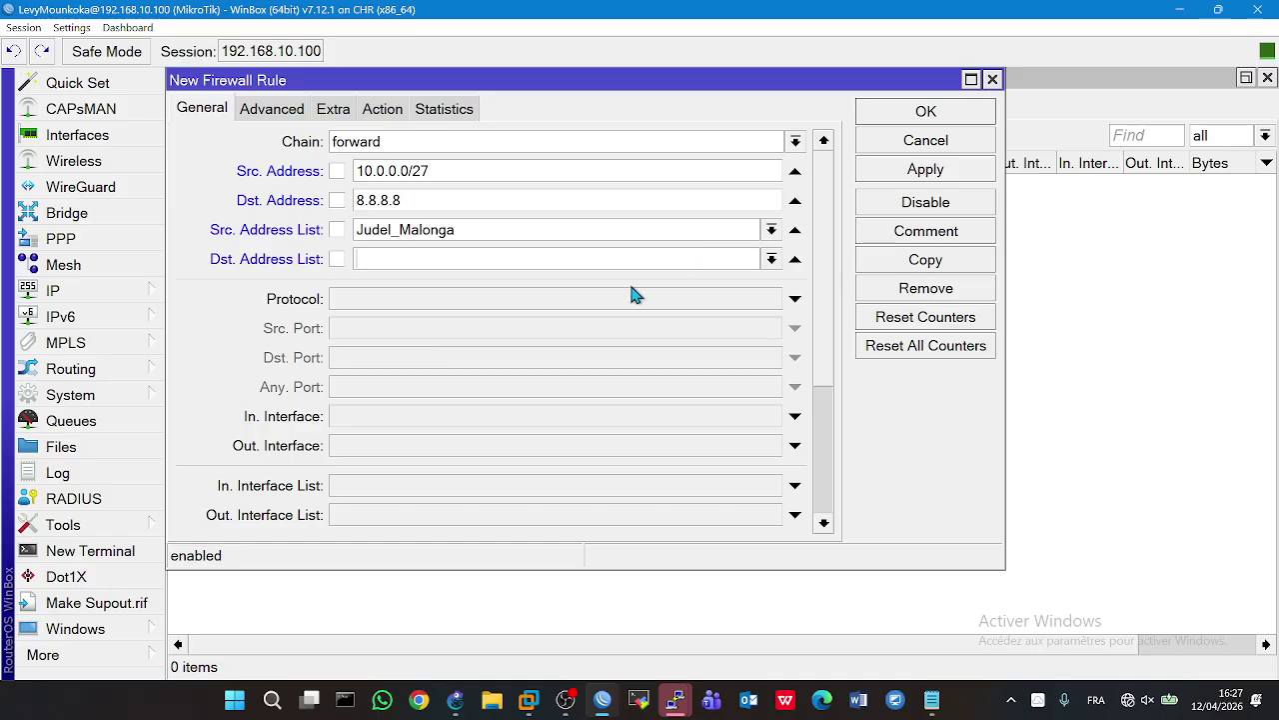
pyautogui.click(771, 260)
pyautogui.click(796, 260)
pyautogui.click(796, 260)
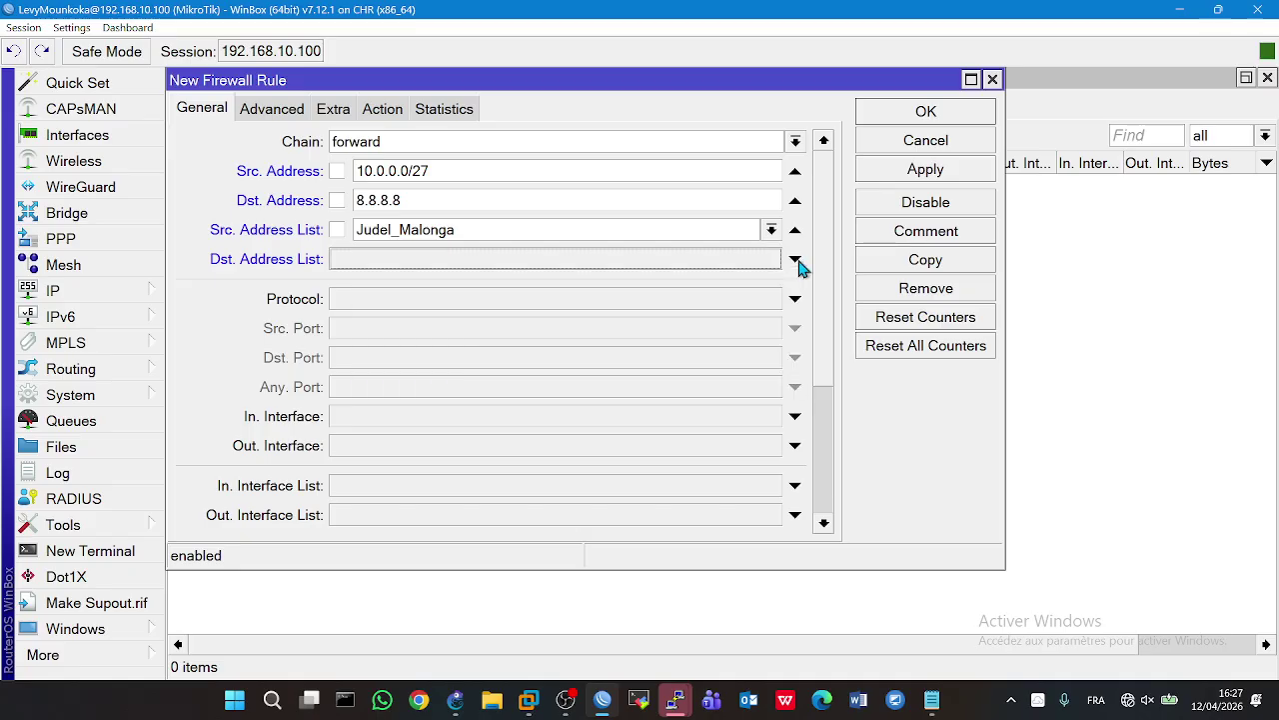
# - Set the in-interface to MARK and the out-interface to WAN
pyautogui.click(497, 424)
pyautogui.click(499, 427)
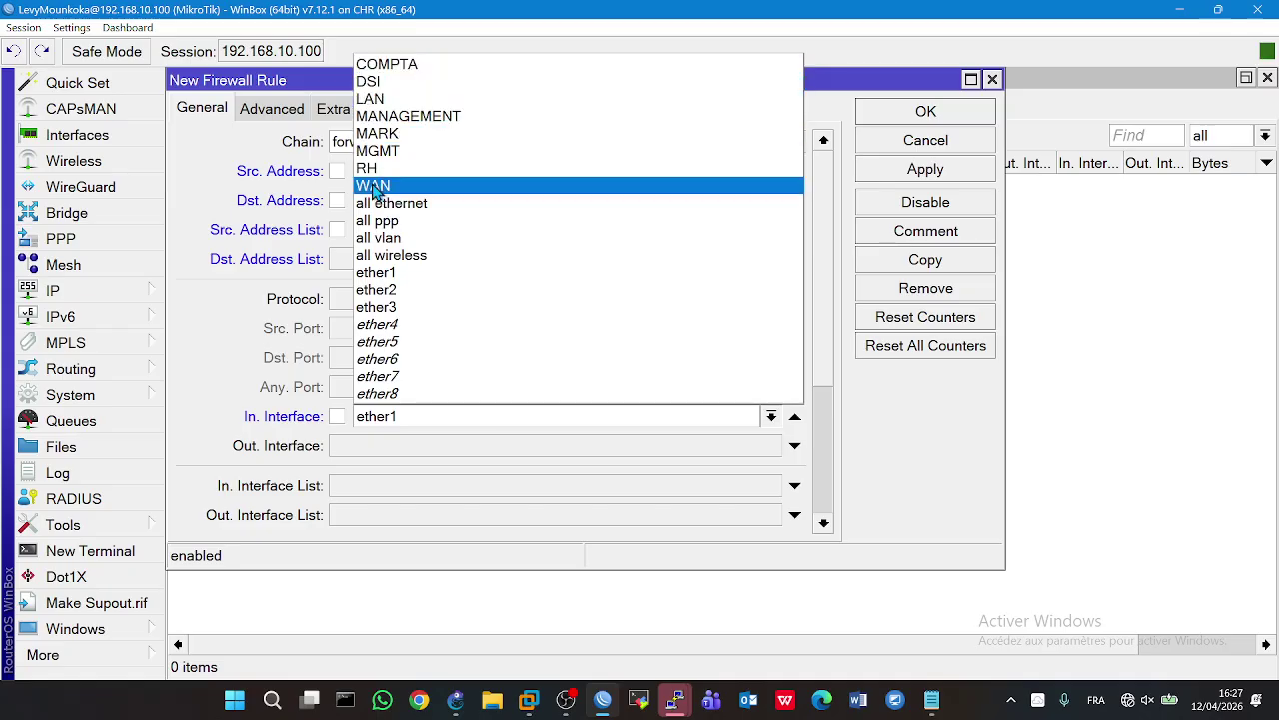
pyautogui.click(386, 134)
pyautogui.click(430, 448)
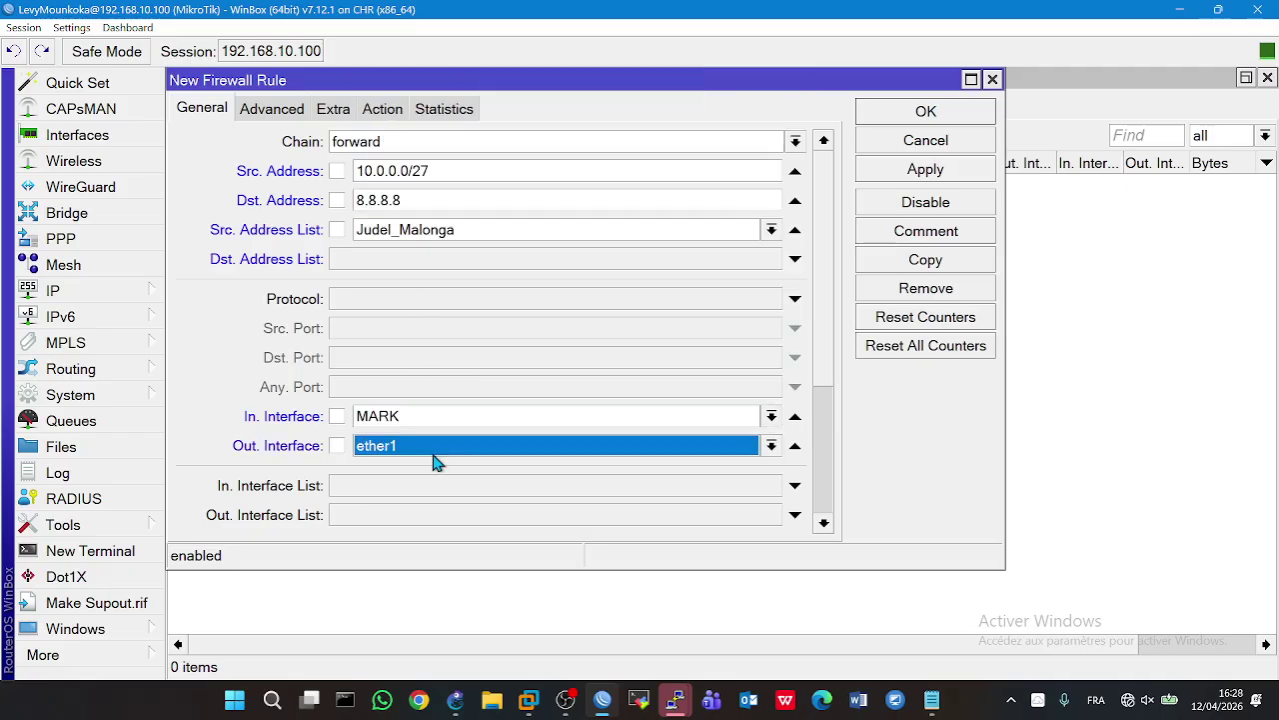
pyautogui.click(438, 460)
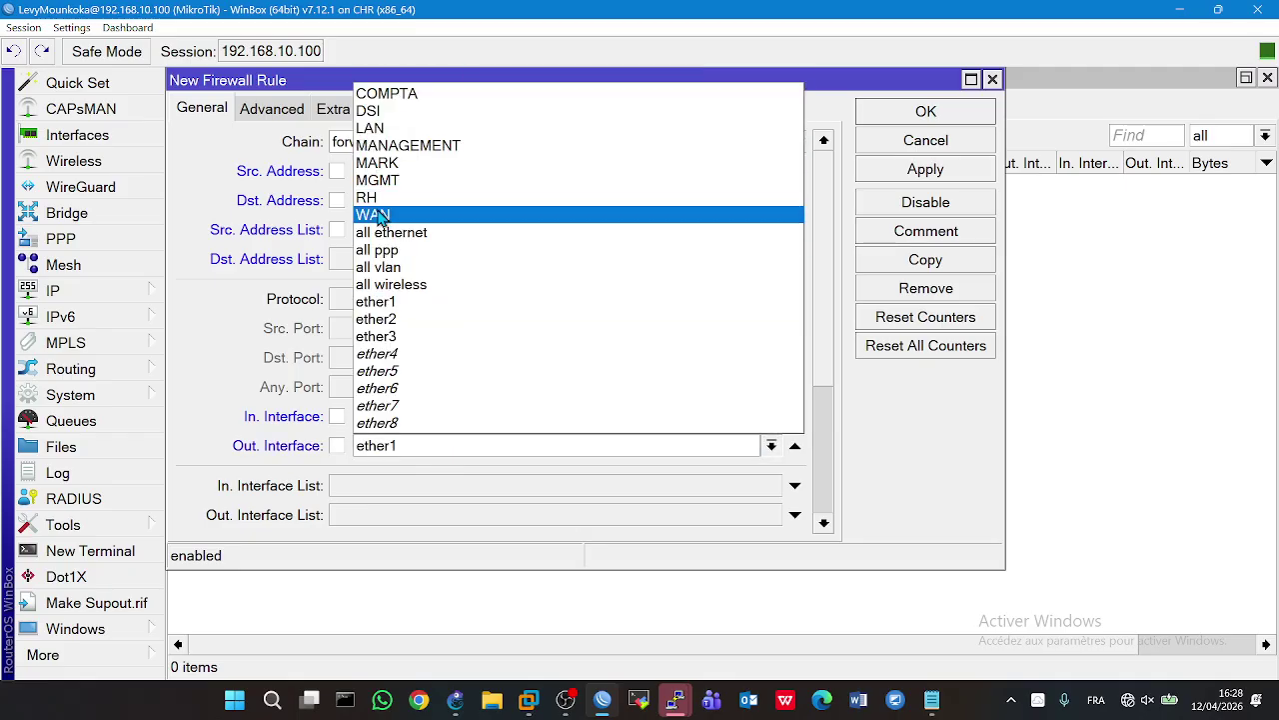
pyautogui.click(380, 211)
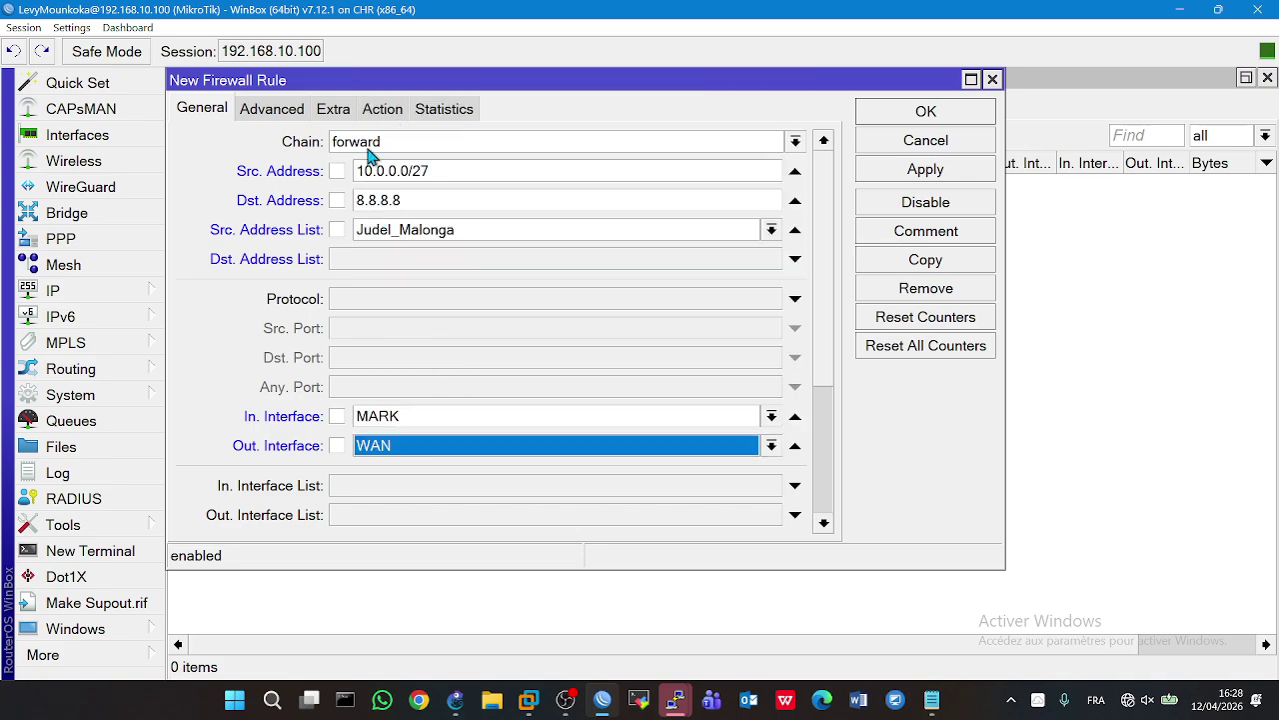
# - Set the action to reject, save the rule, and open a PC console to check pings
pyautogui.click(375, 109)
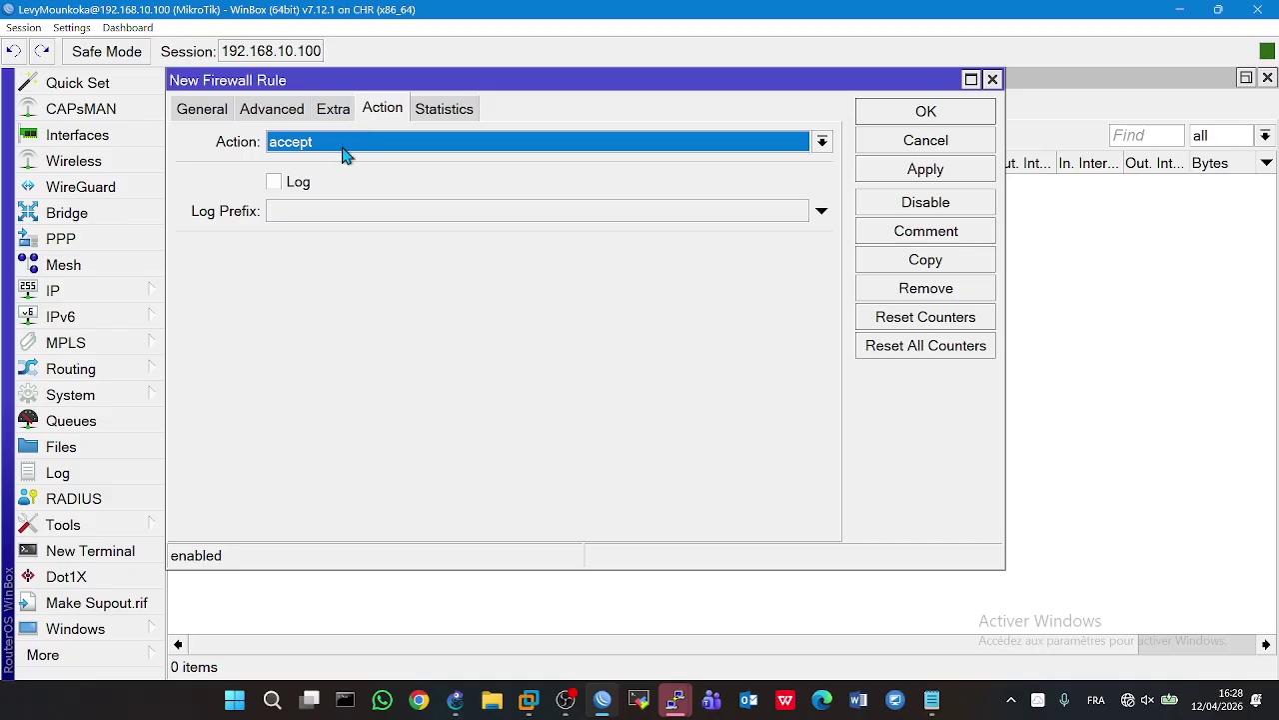
pyautogui.click(343, 145)
pyautogui.click(297, 307)
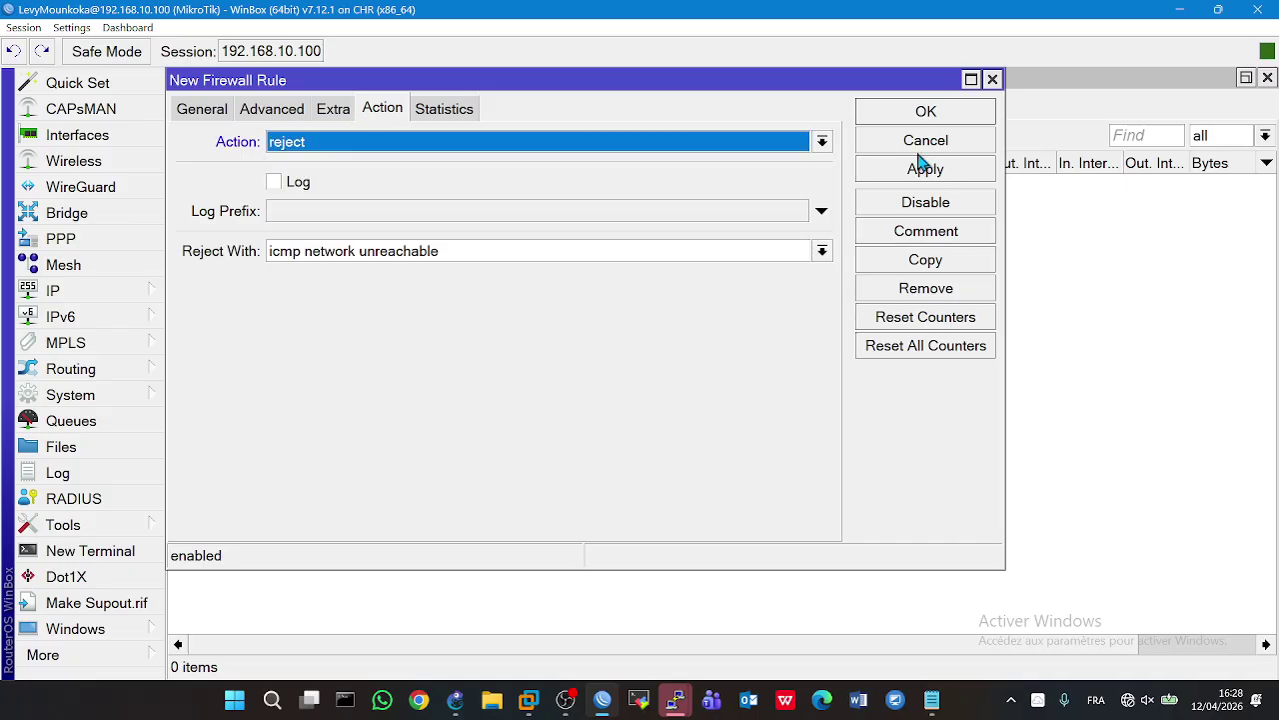
pyautogui.click(910, 169)
pyautogui.click(926, 111)
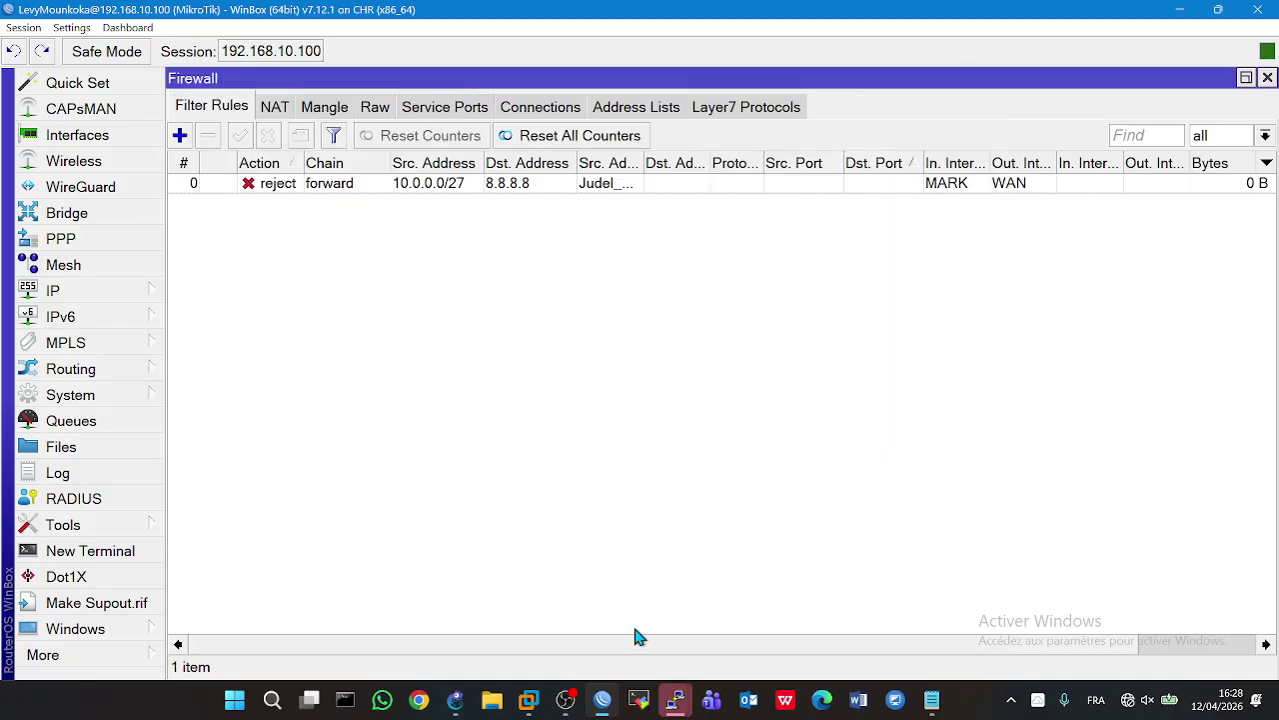
pyautogui.click(455, 700)
pyautogui.doubleClick(988, 588)
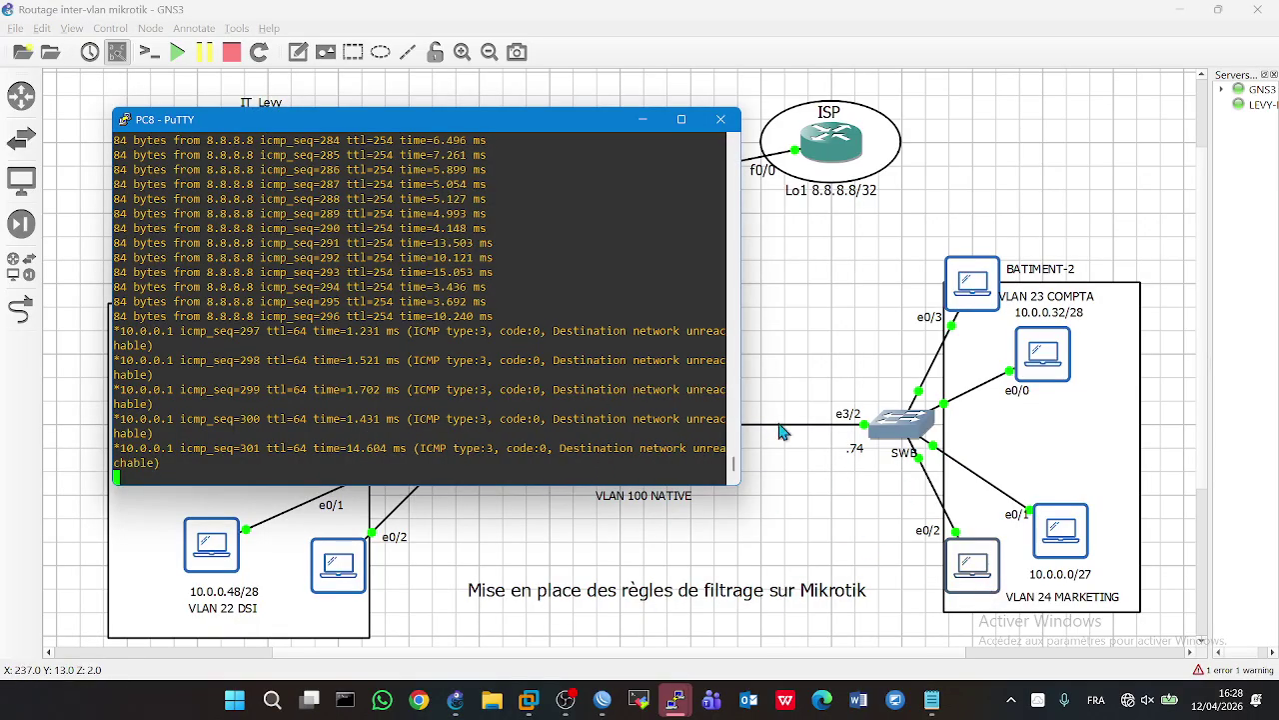
# - Check another marketing PC's unreachable pings to 8.8.8.8, then review the filtering goals in Notepad
pyautogui.doubleClick(1039, 516)
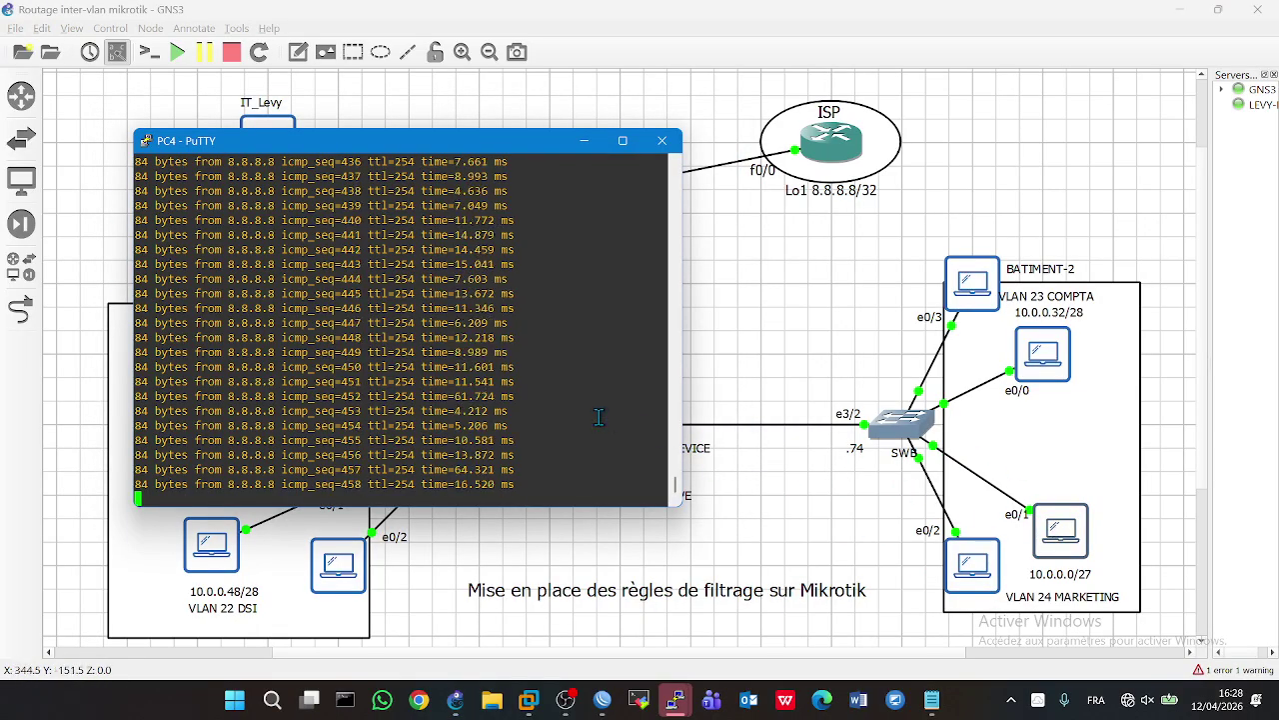
pyautogui.click(745, 504)
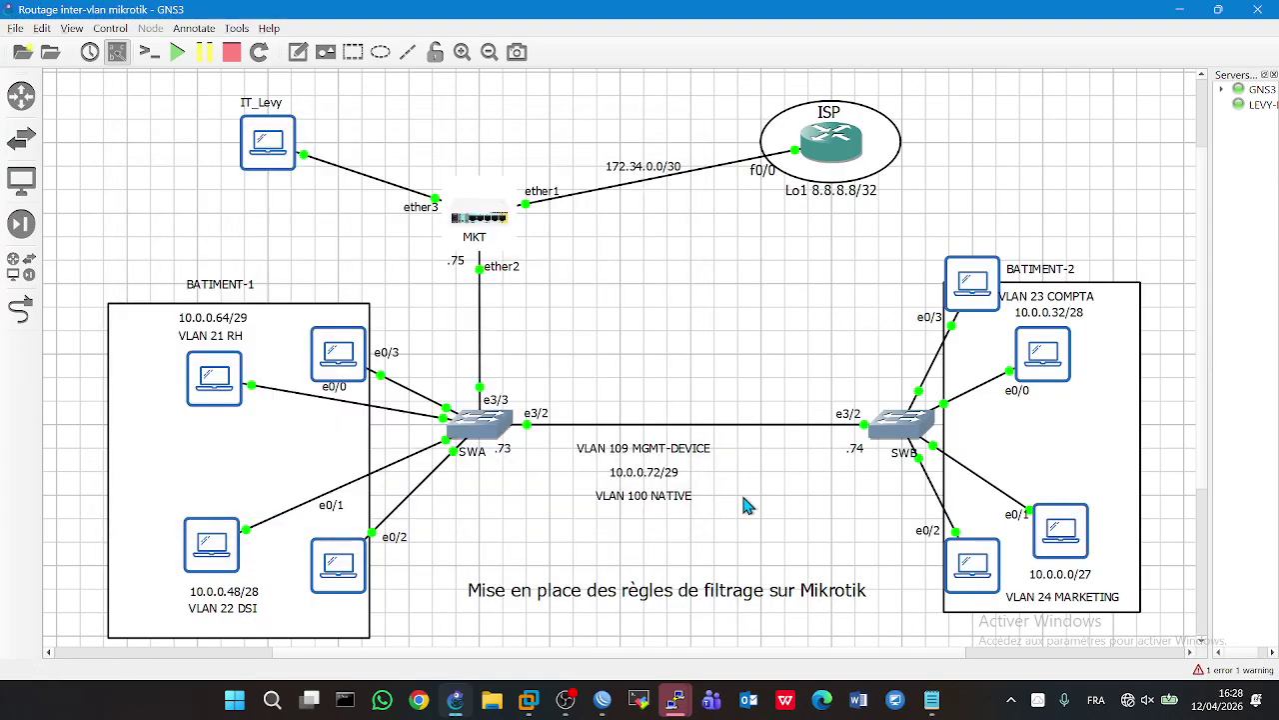
pyautogui.click(931, 700)
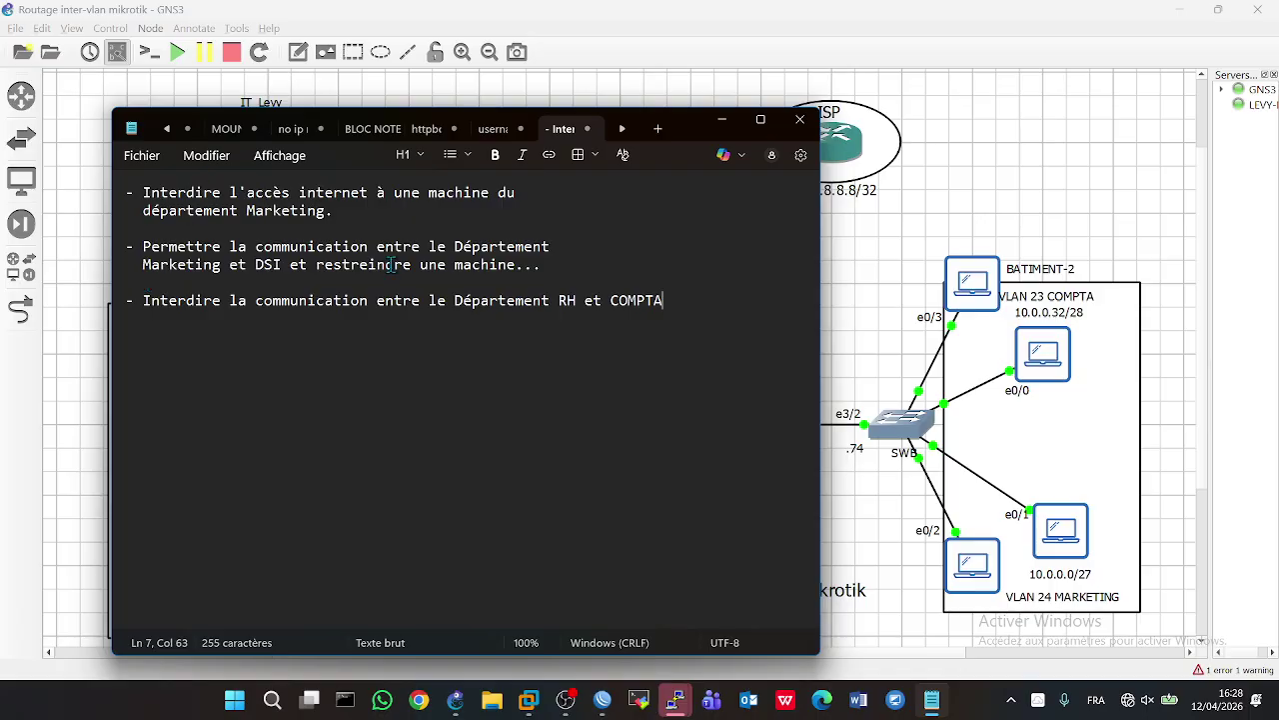
pyautogui.click(843, 354)
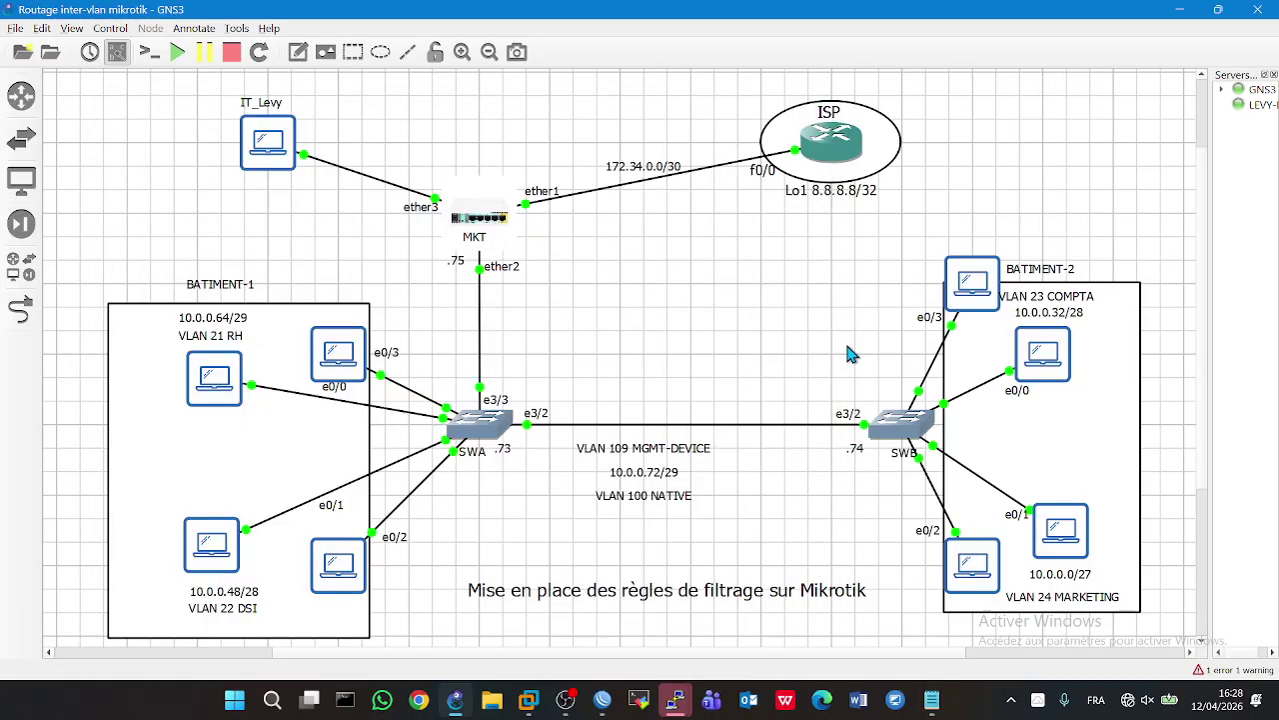
# - Stop PC7's ping and run 'show ip' to check the COMPTA PC's address
pyautogui.doubleClick(359, 563)
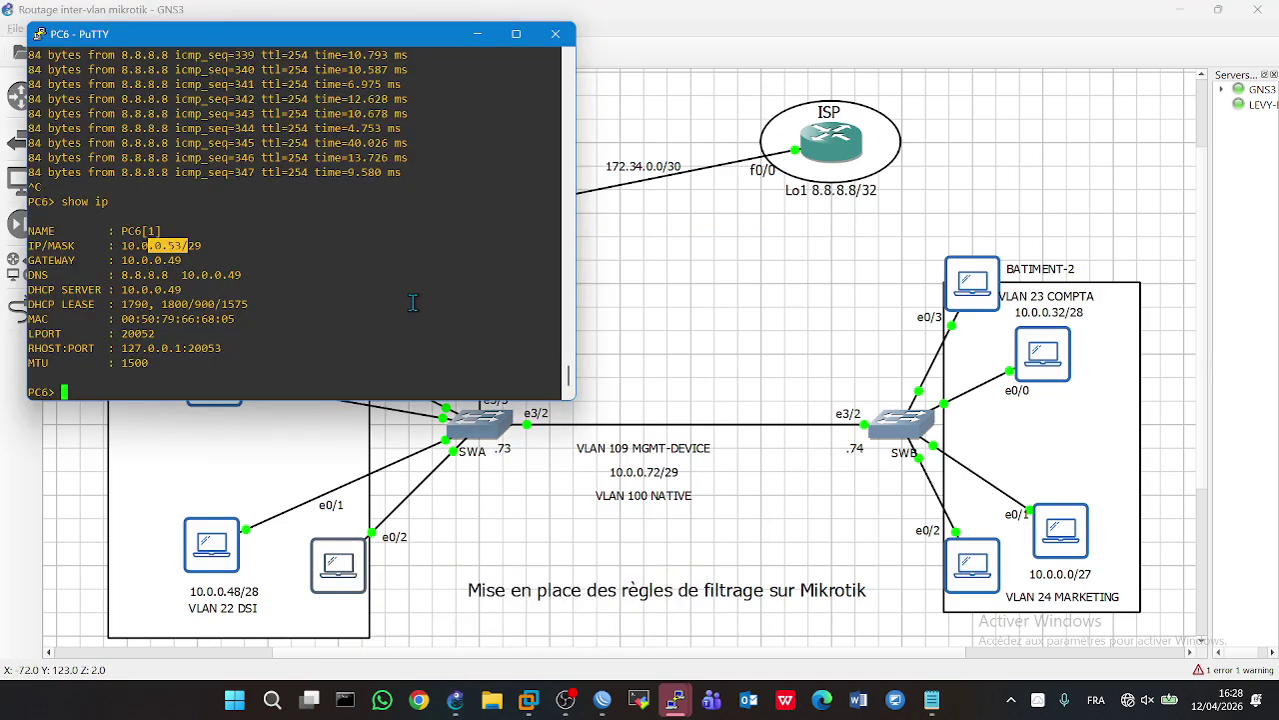
pyautogui.click(770, 293)
pyautogui.doubleClick(983, 297)
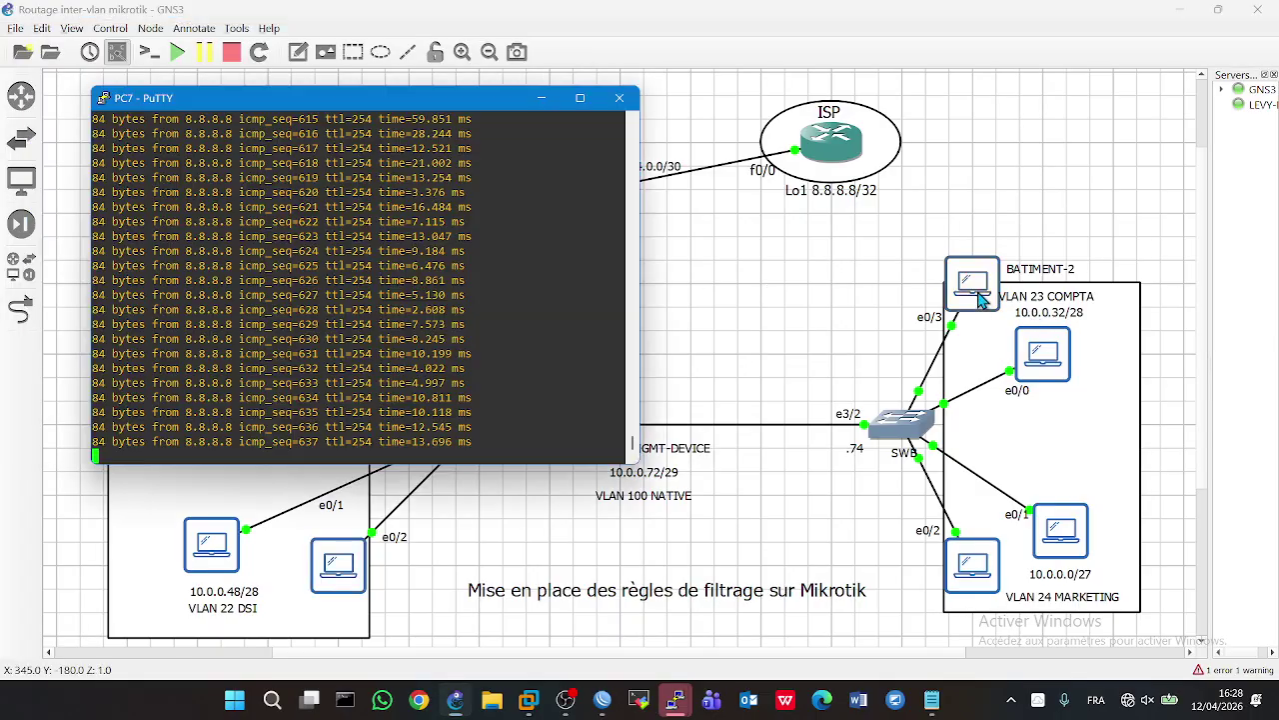
pyautogui.hotkey('ctrl', 'c')
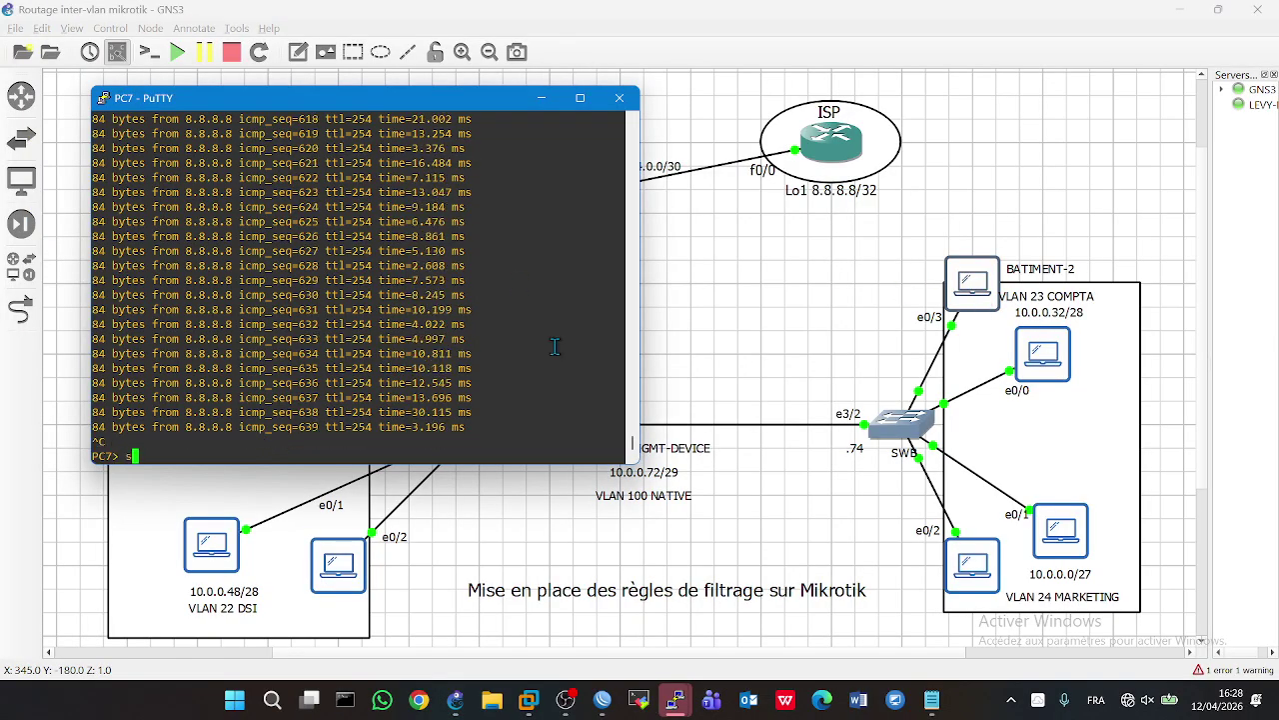
pyautogui.write('show ip')
pyautogui.press('Return')
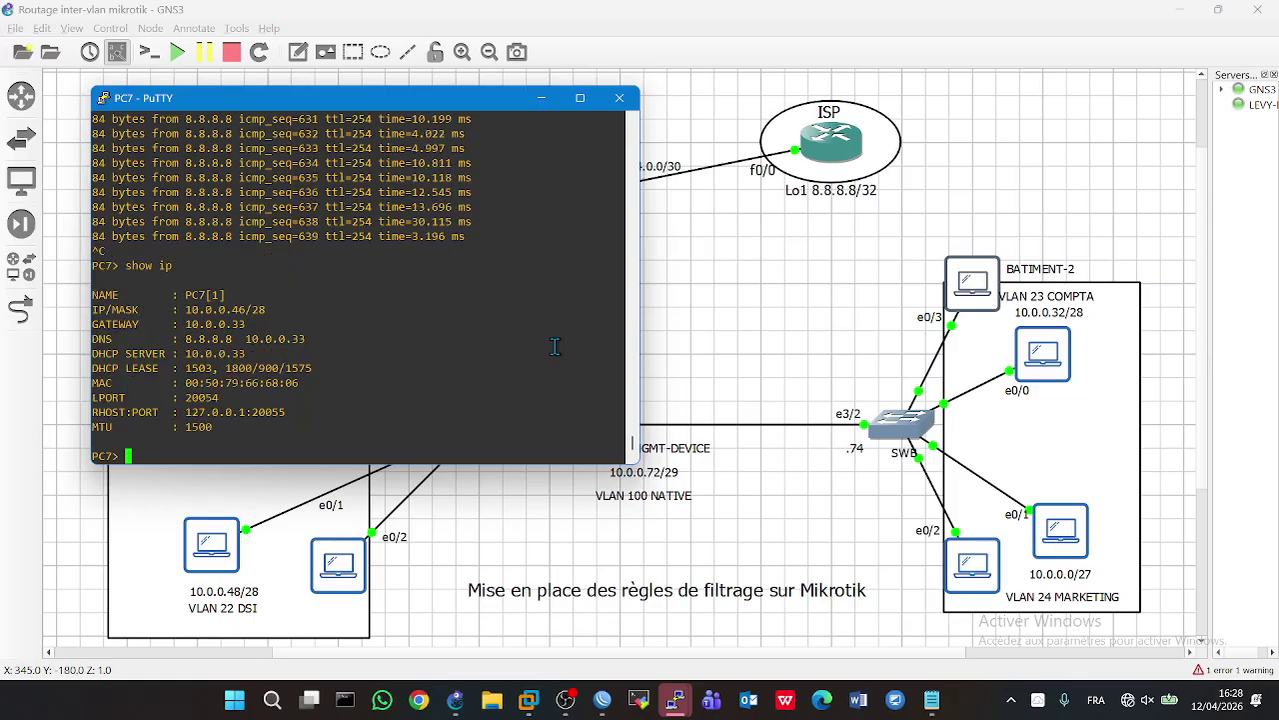
# - Ping 10.0.0.46 from DSI PC1 to confirm a reply, then bring up the task notes
pyautogui.doubleClick(220, 543)
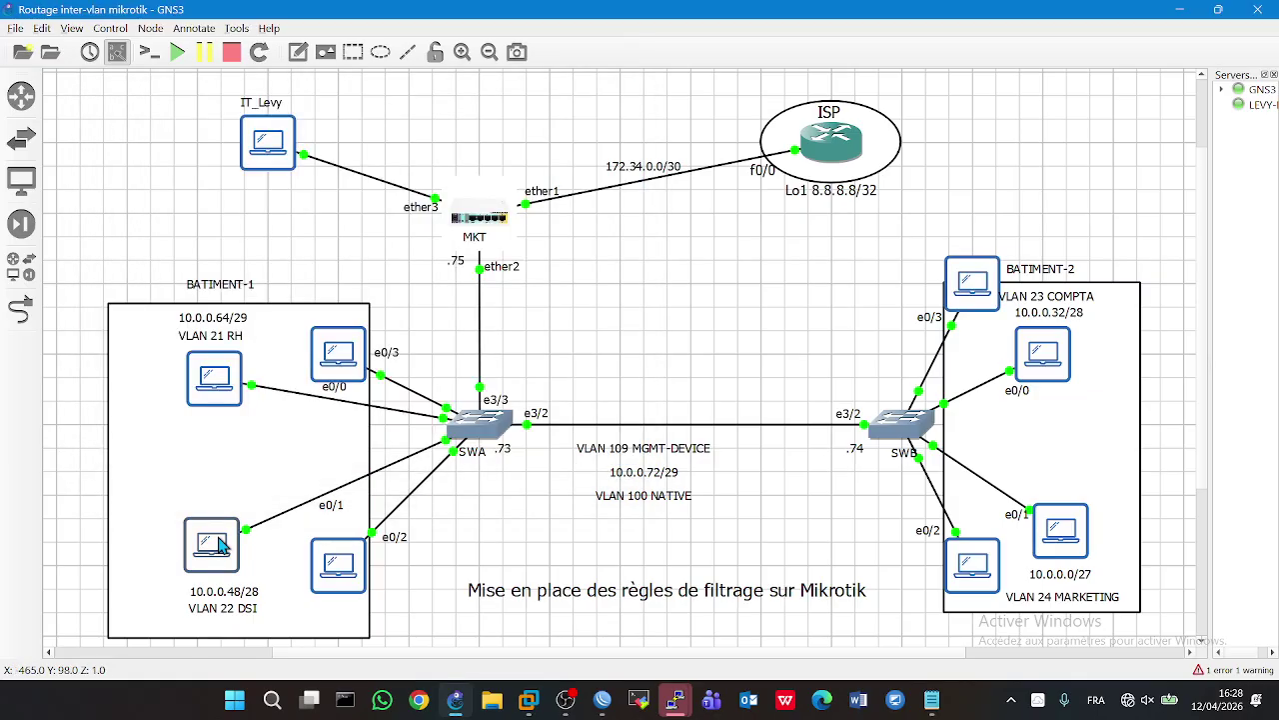
pyautogui.write('ping 10.0.0.')
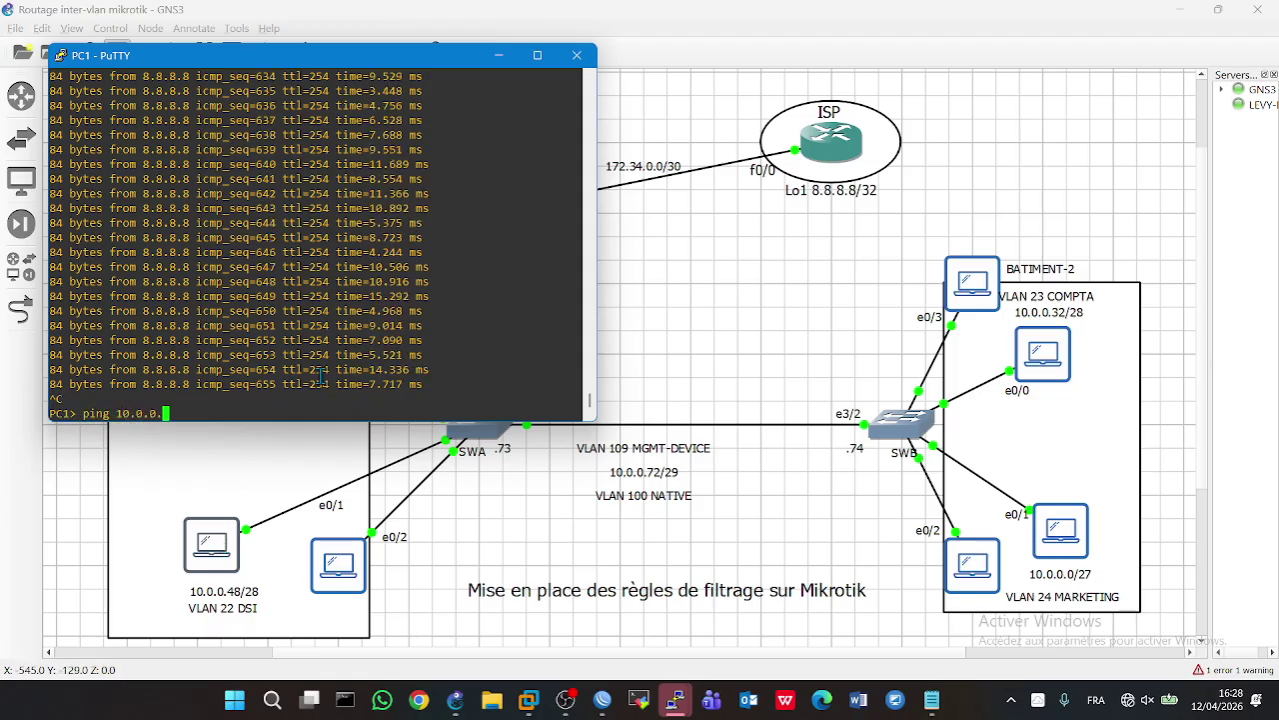
pyautogui.write('46')
pyautogui.press('Return')
pyautogui.hotkey('ctrl', 'c')
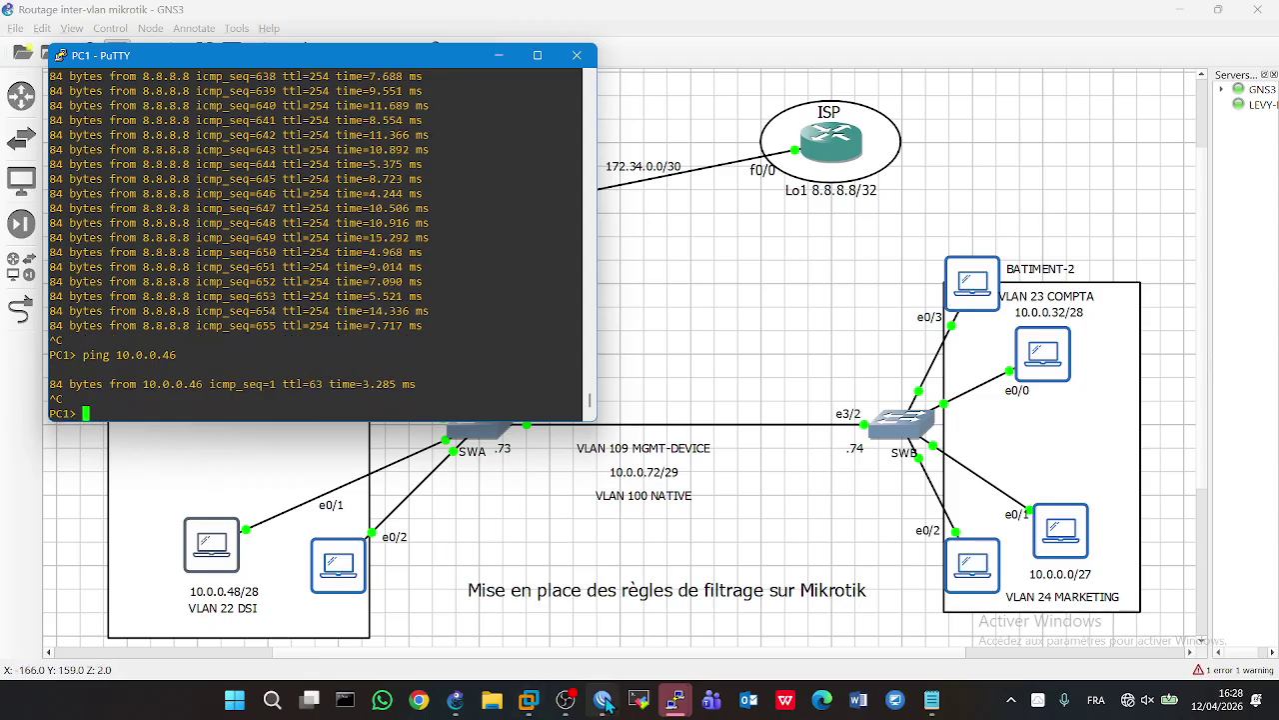
pyautogui.click(604, 700)
pyautogui.click(932, 699)
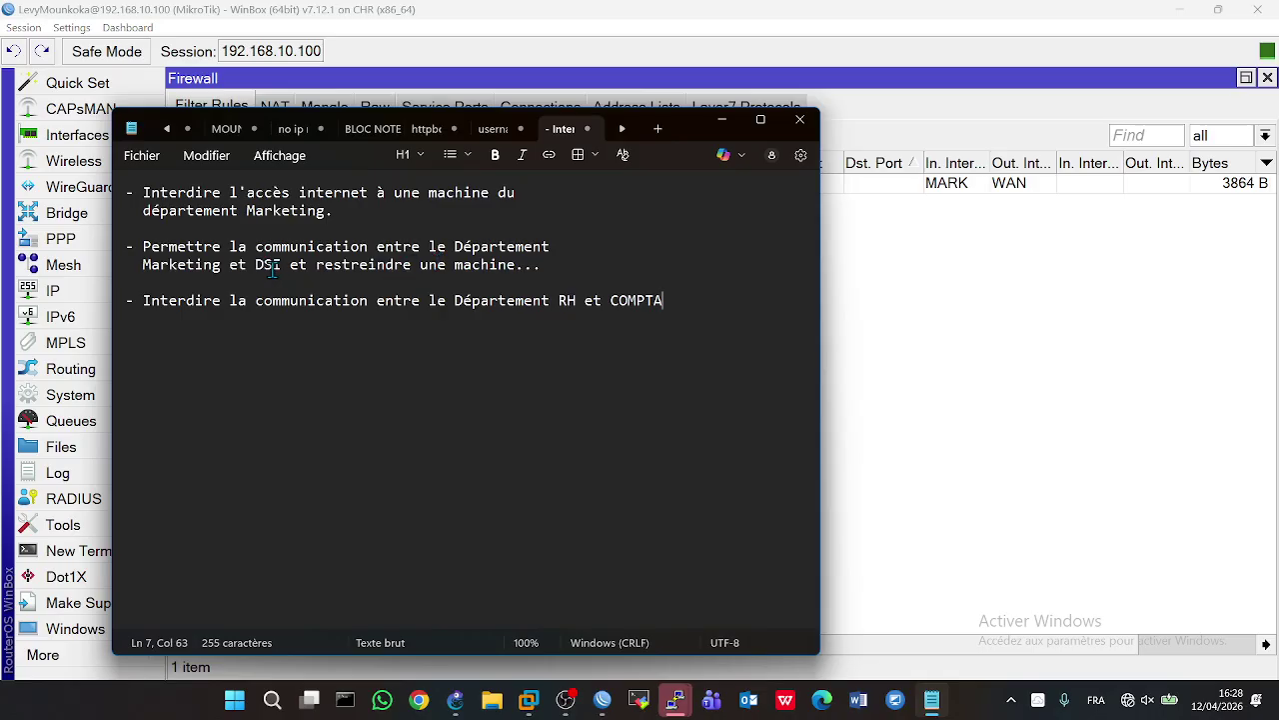
# - Correct the second objective's department name to 'Compta' in the Notepad notes
pyautogui.click(897, 396)
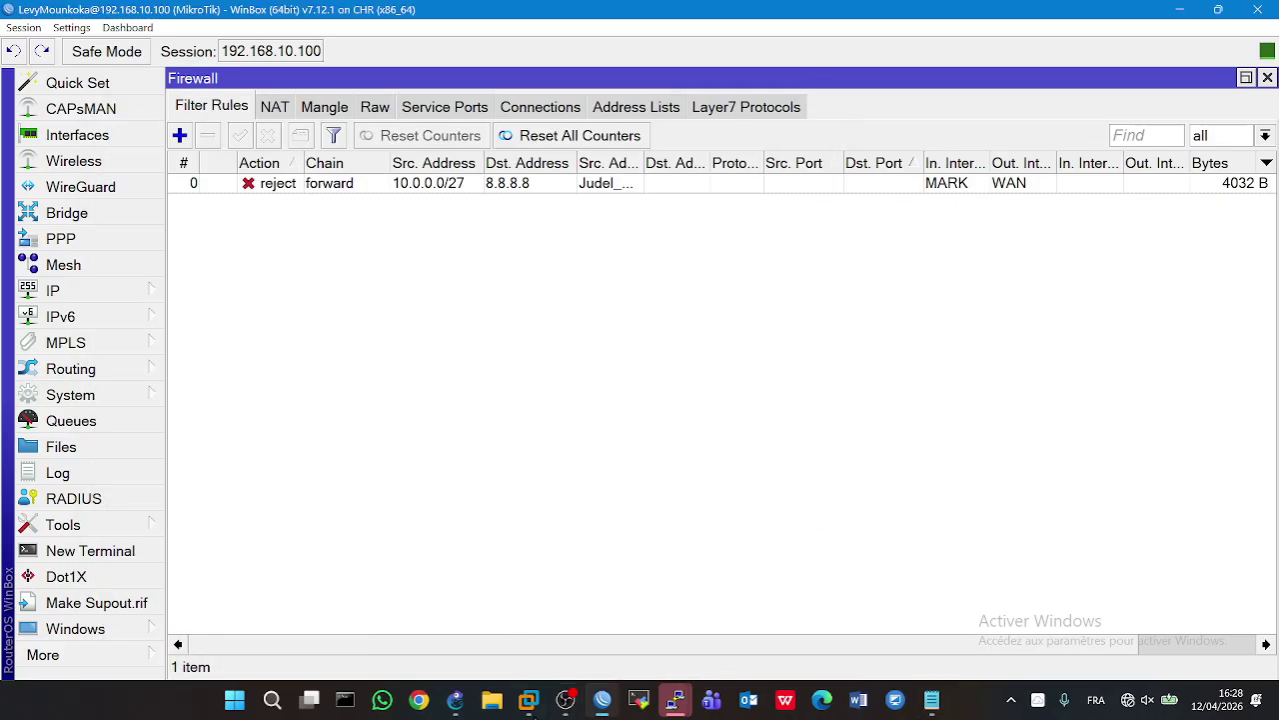
pyautogui.click(457, 700)
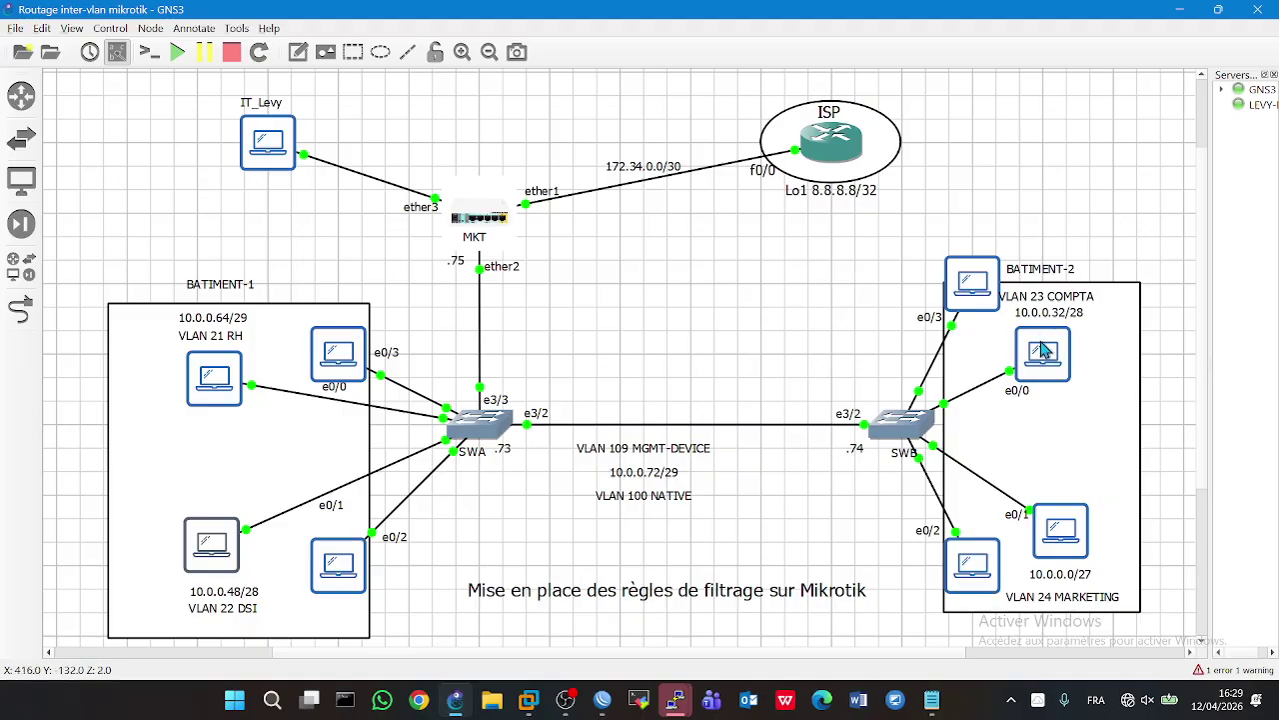
pyautogui.click(932, 699)
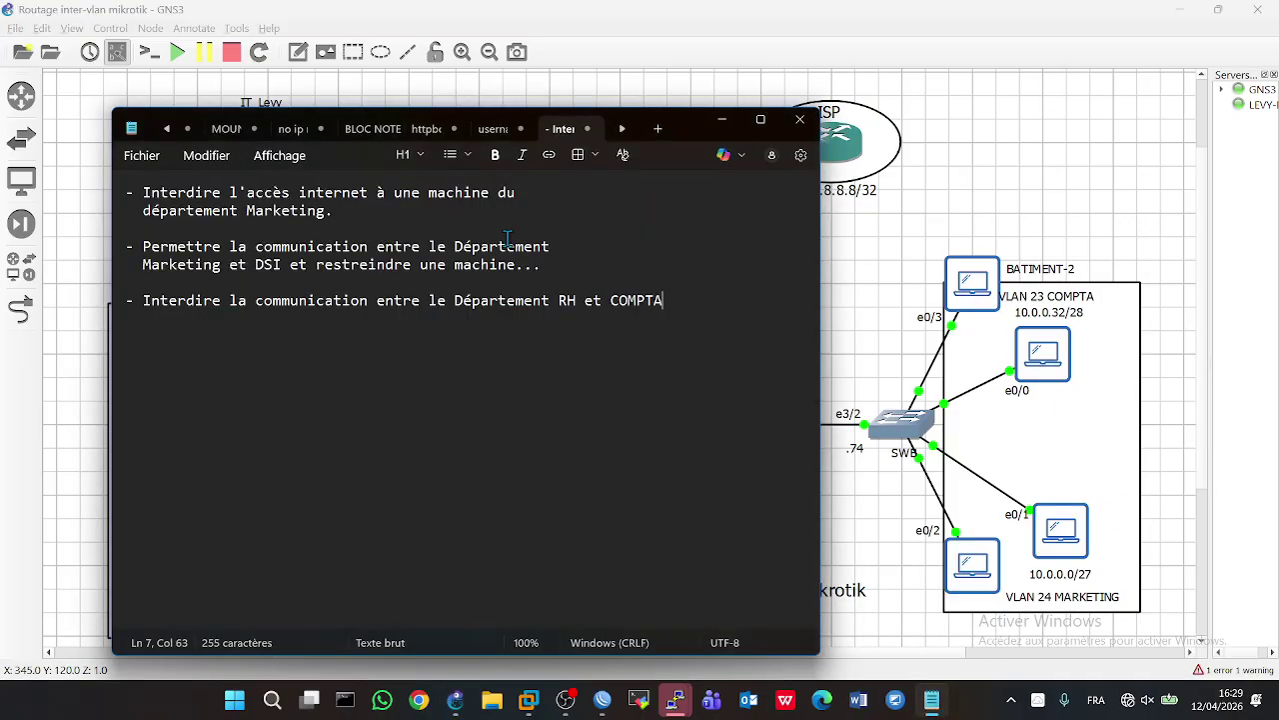
pyautogui.click(225, 265)
pyautogui.press('BackSpace')
pyautogui.press('BackSpace')
pyautogui.press('BackSpace')
pyautogui.press('BackSpace')
pyautogui.press('BackSpace')
pyautogui.press('BackSpace')
pyautogui.press('BackSpace')
pyautogui.press('BackSpace')
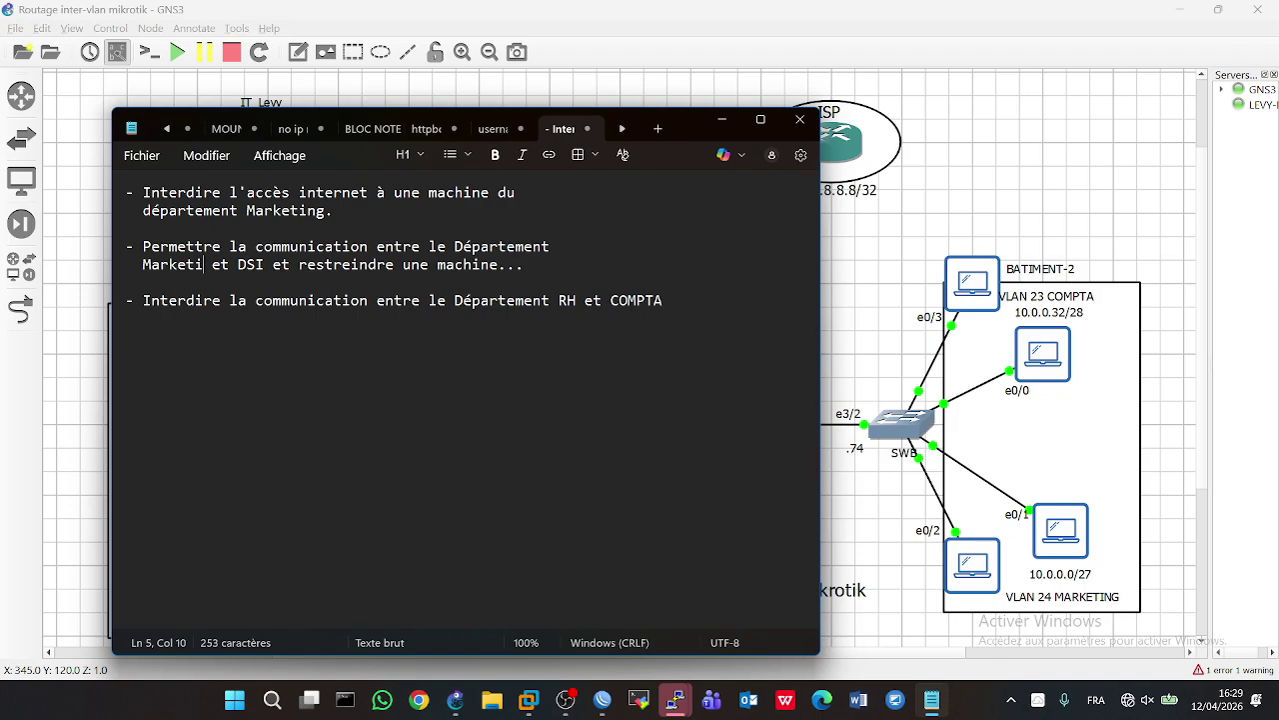
pyautogui.write('Co')
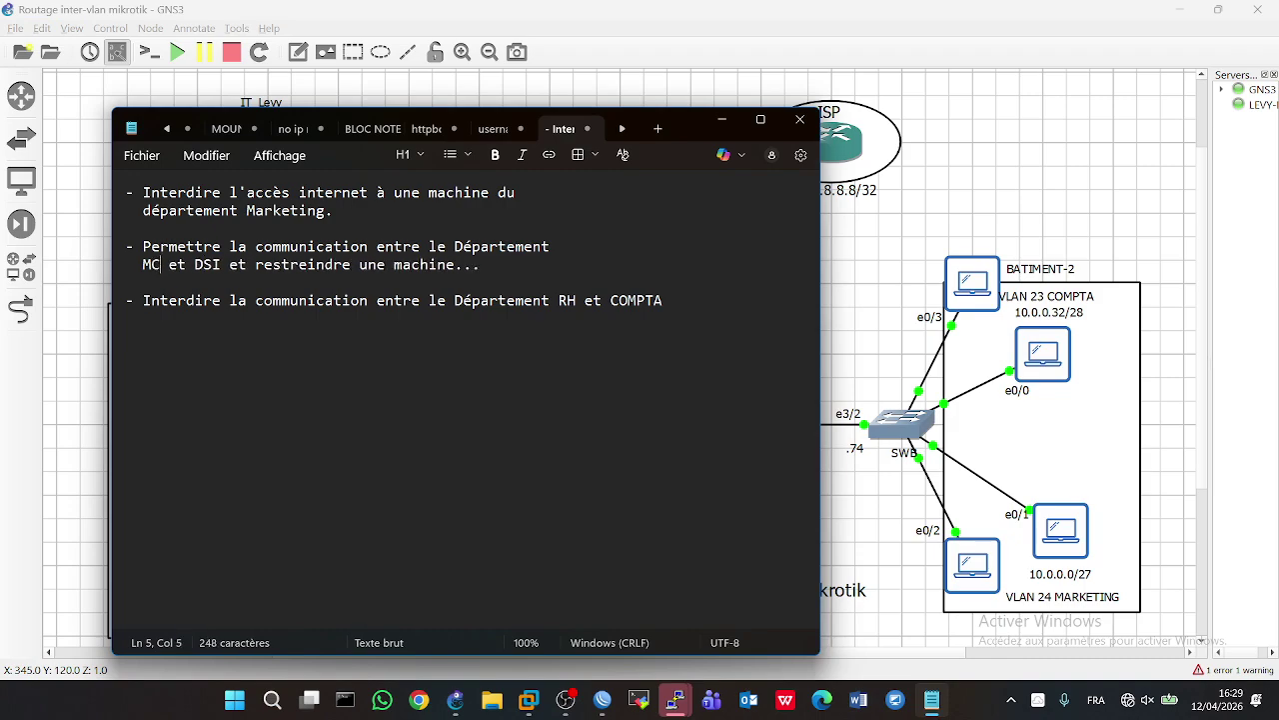
pyautogui.press('BackSpace')
pyautogui.press('BackSpace')
pyautogui.press('BackSpace')
pyautogui.write('Cop')
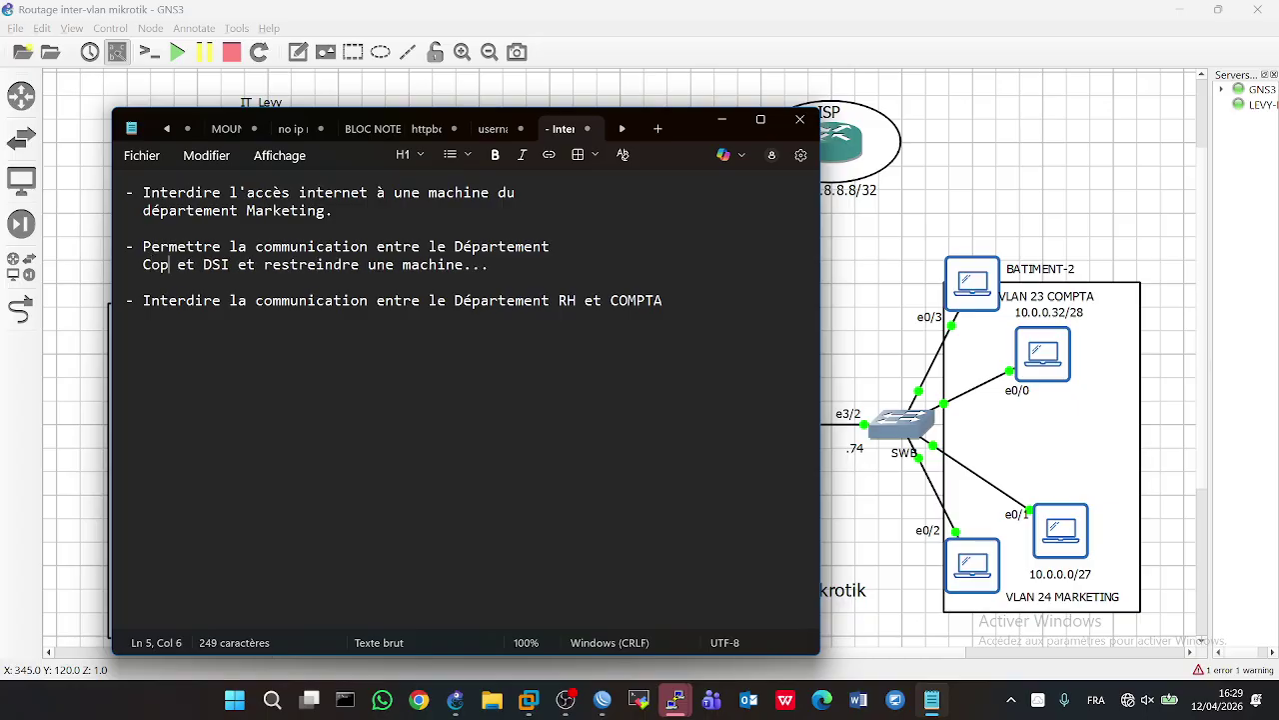
pyautogui.press('BackSpace')
pyautogui.write('mpt')
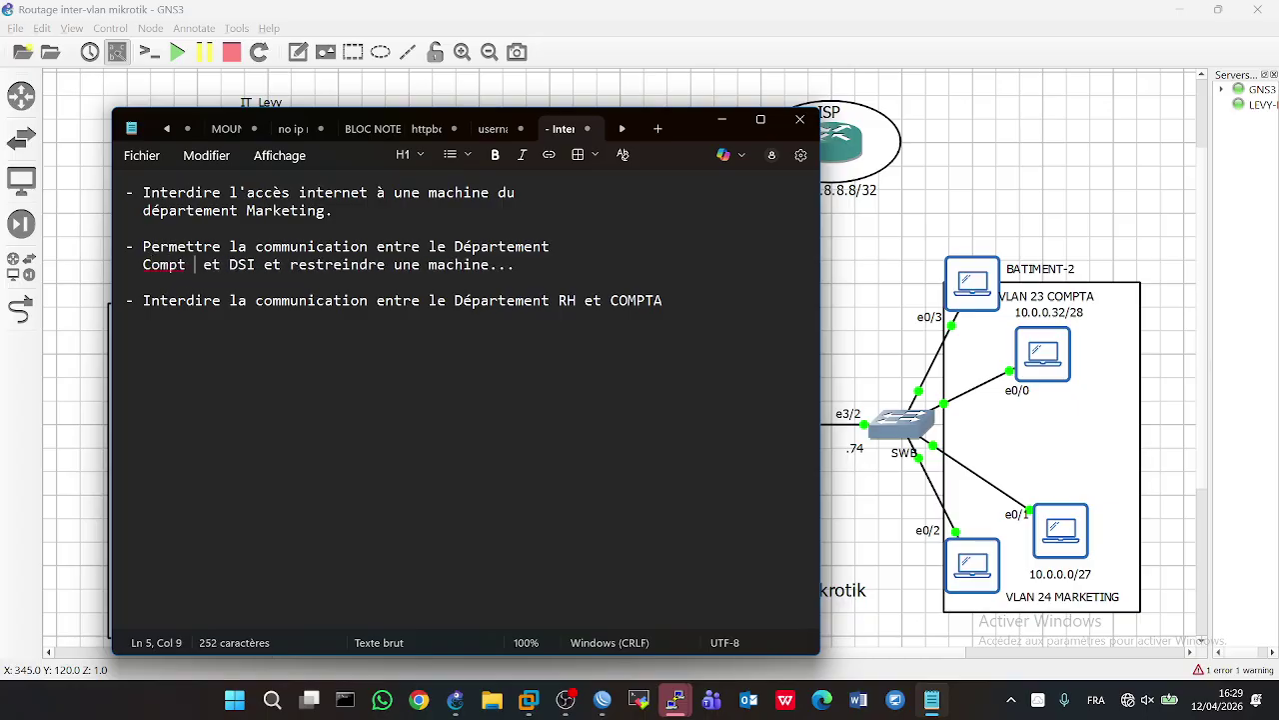
pyautogui.write('a')
pyautogui.click(865, 604)
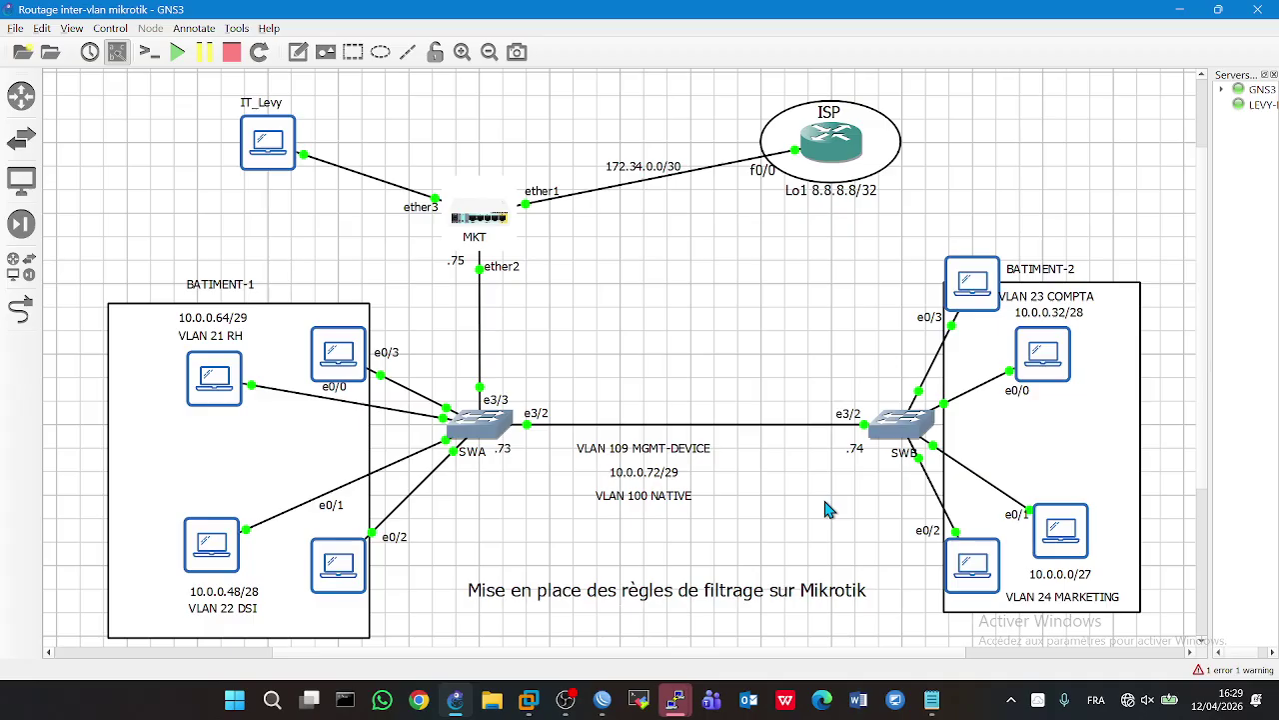
# - Open the PC6 and COMPTA PC7 consoles to review their IP settings
pyautogui.doubleClick(351, 566)
pyautogui.press('Up')
pyautogui.press('Up')
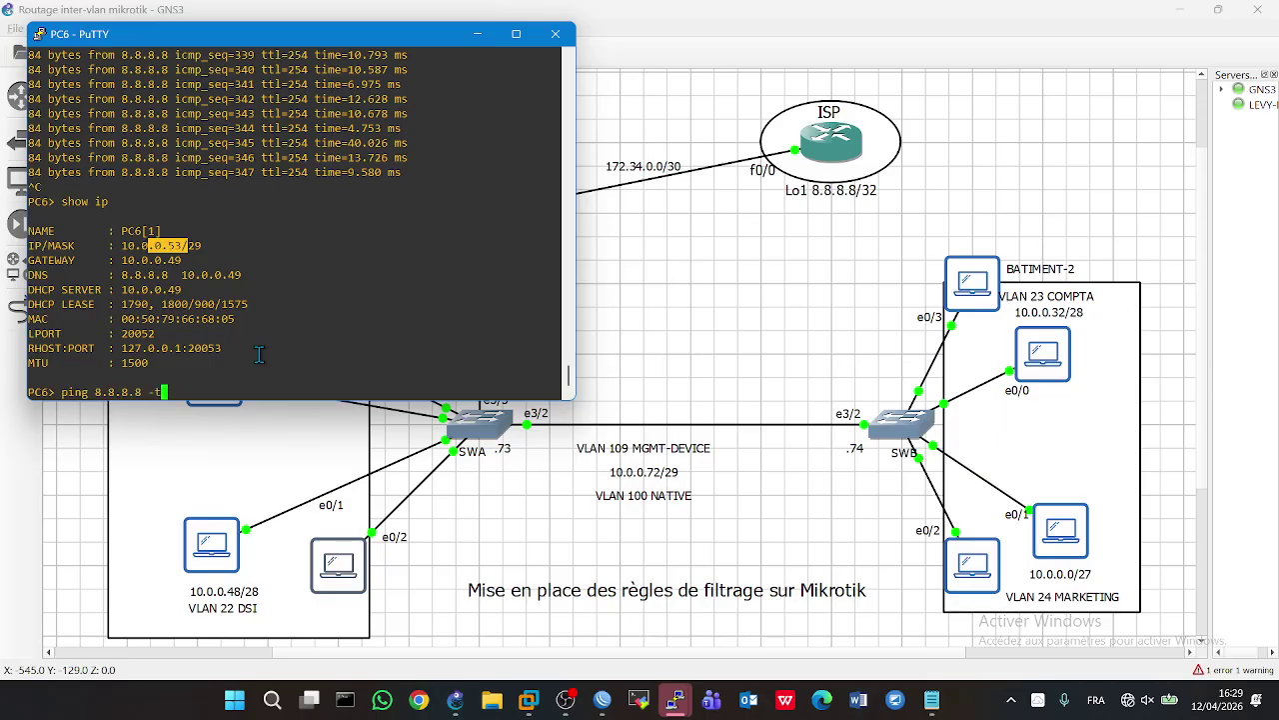
pyautogui.press('Up')
pyautogui.press('Down')
pyautogui.press('Down')
pyautogui.press('Down')
pyautogui.doubleClick(956, 289)
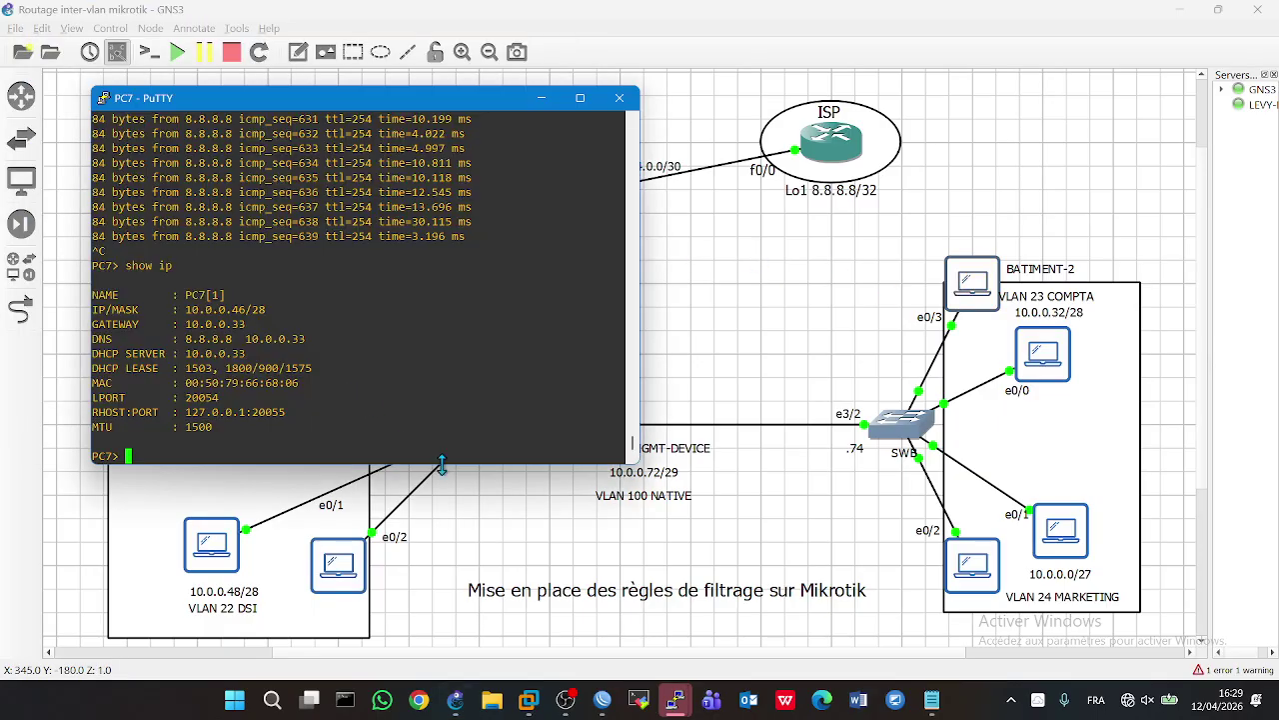
pyautogui.click(466, 494)
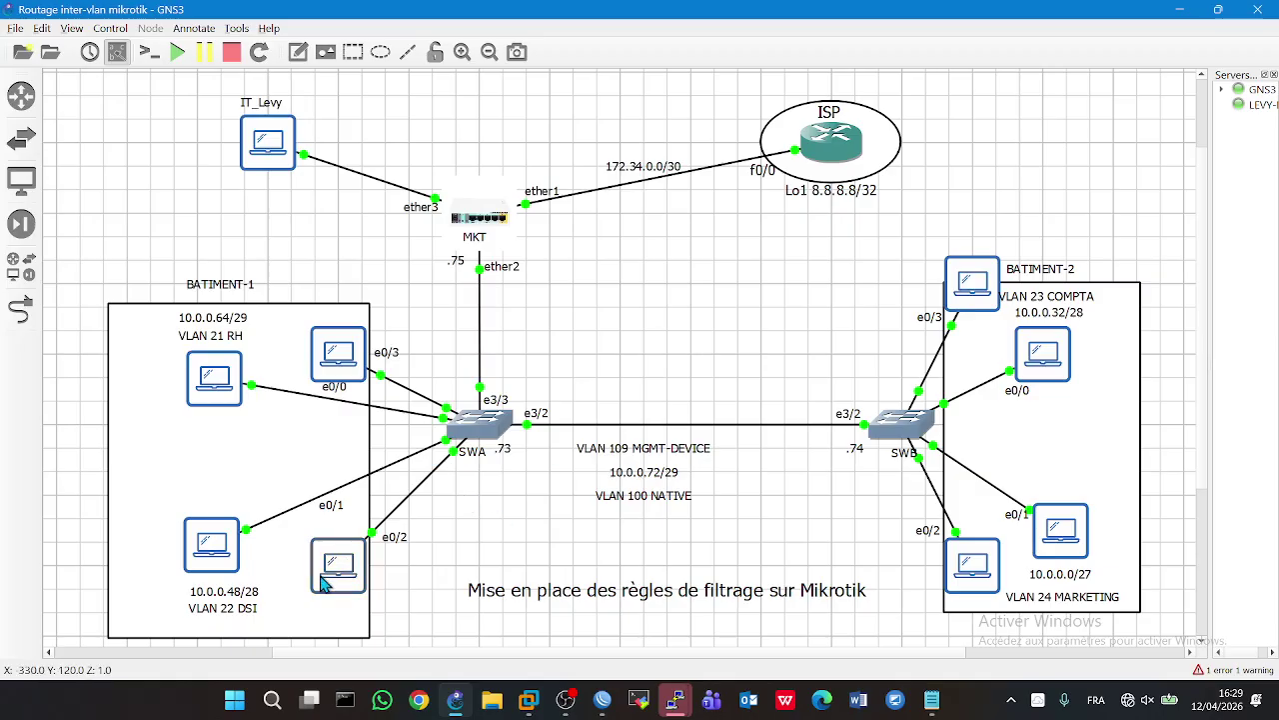
pyautogui.doubleClick(984, 301)
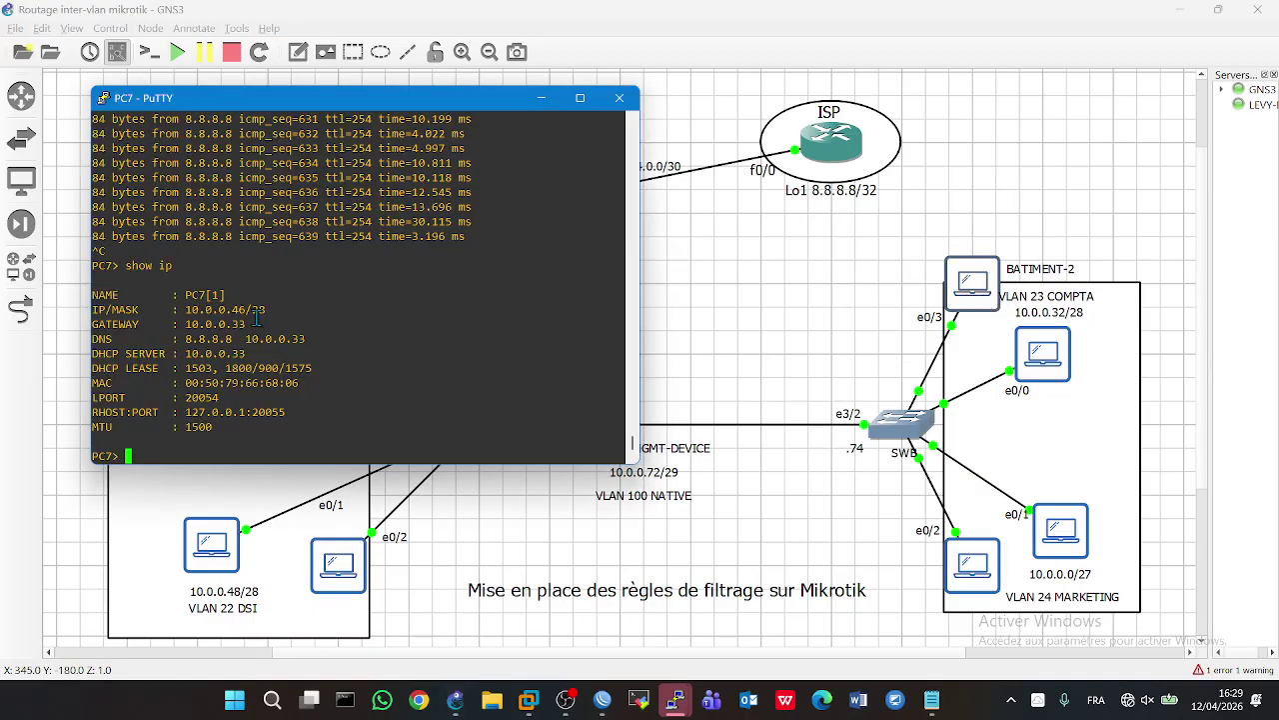
# - Run 'ping 10.0.0.46 -t' from DSI PC1 twice to confirm replies
pyautogui.doubleClick(207, 544)
pyautogui.write('ping 10.0.0.46')
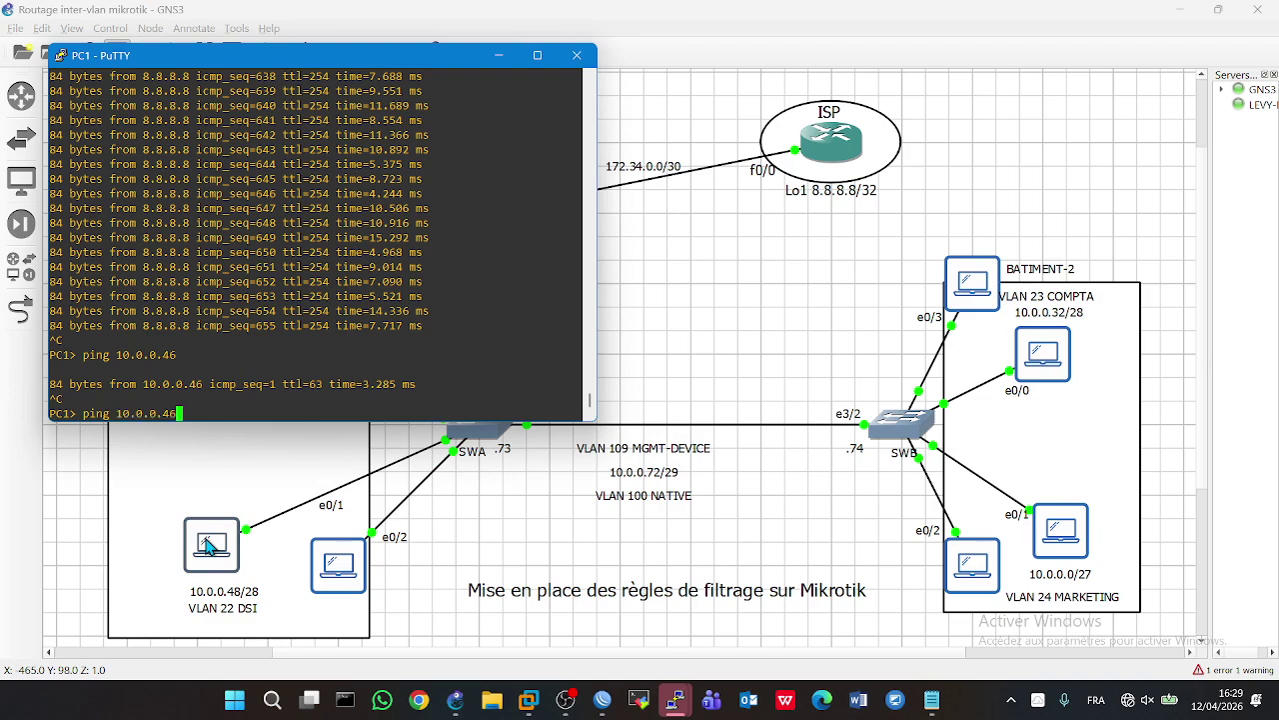
pyautogui.write(' -t')
pyautogui.press('Return')
pyautogui.hotkey('ctrl', 'c')
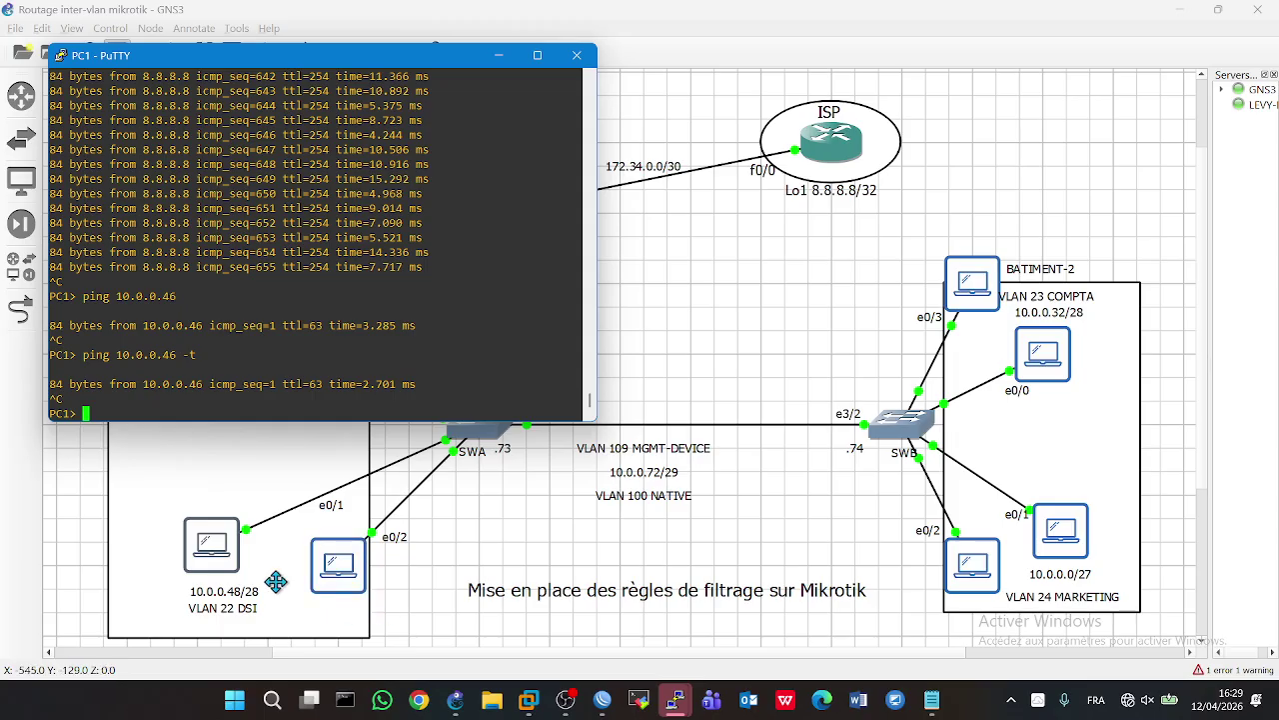
pyautogui.press('Up')
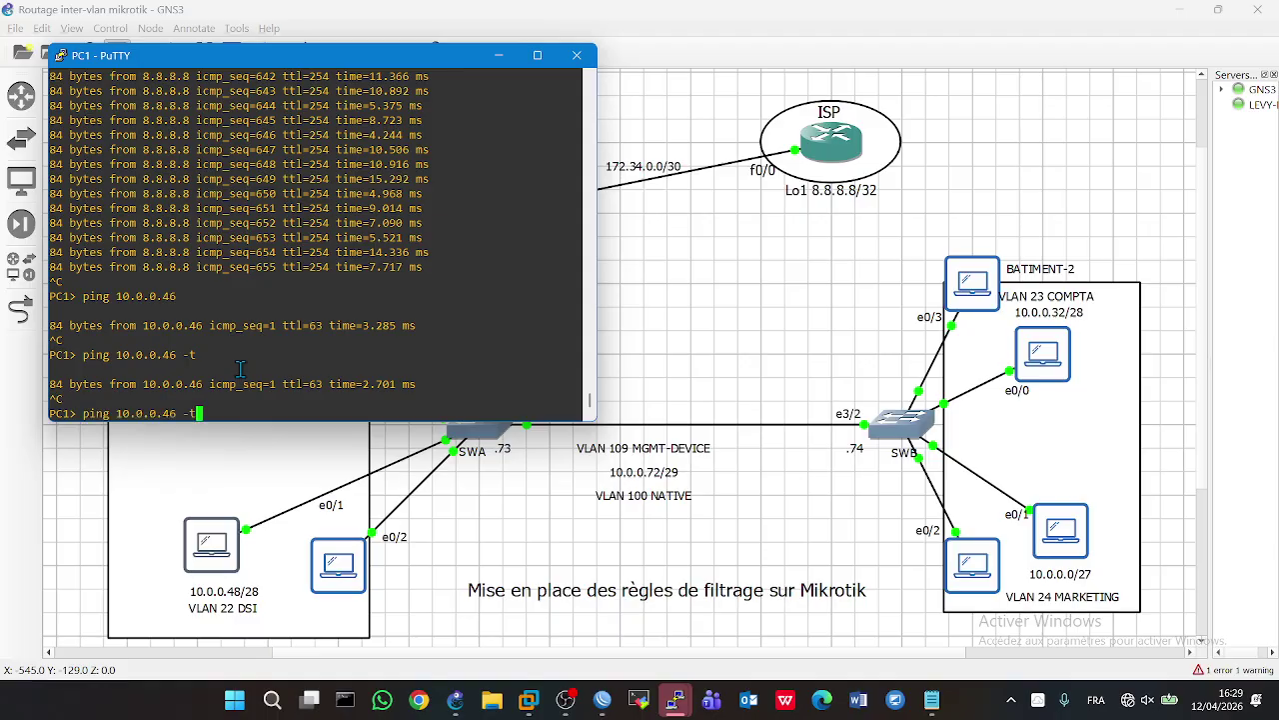
pyautogui.press('Return')
pyautogui.click(824, 342)
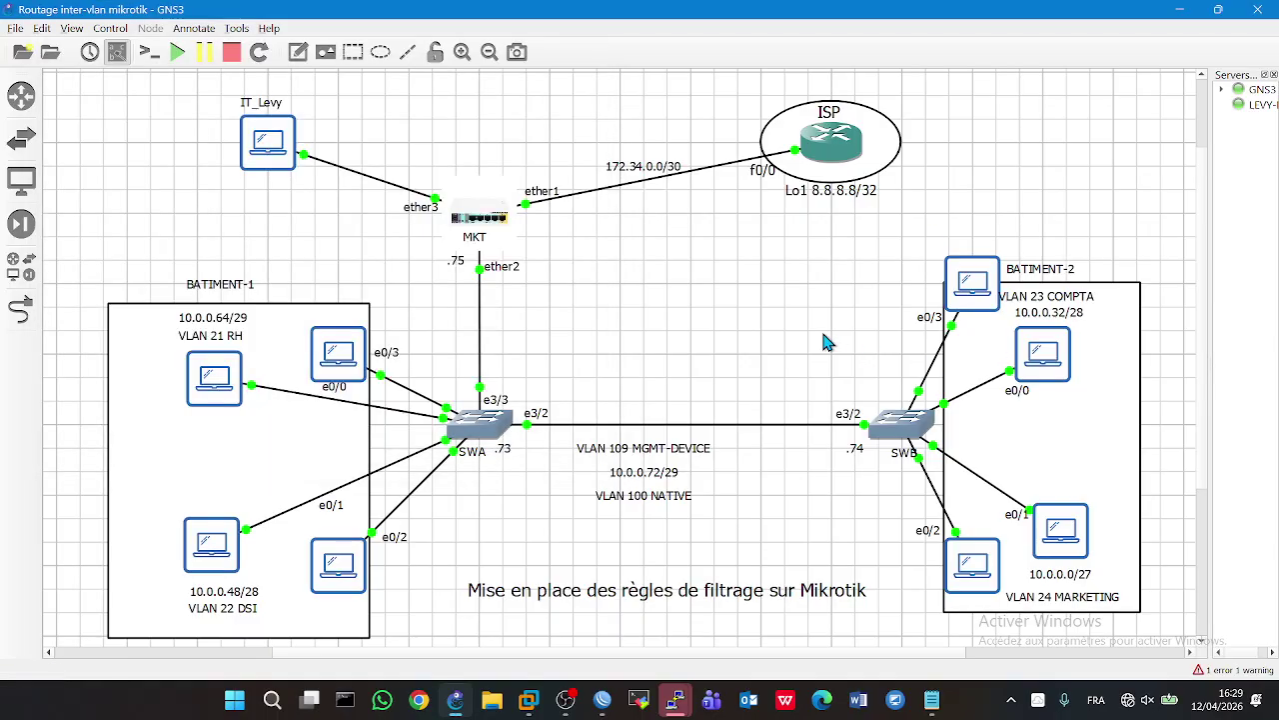
# - Add a new firewall filter rule with source address 10.0.0.48/28, checking the topology for subnets
pyautogui.click(612, 704)
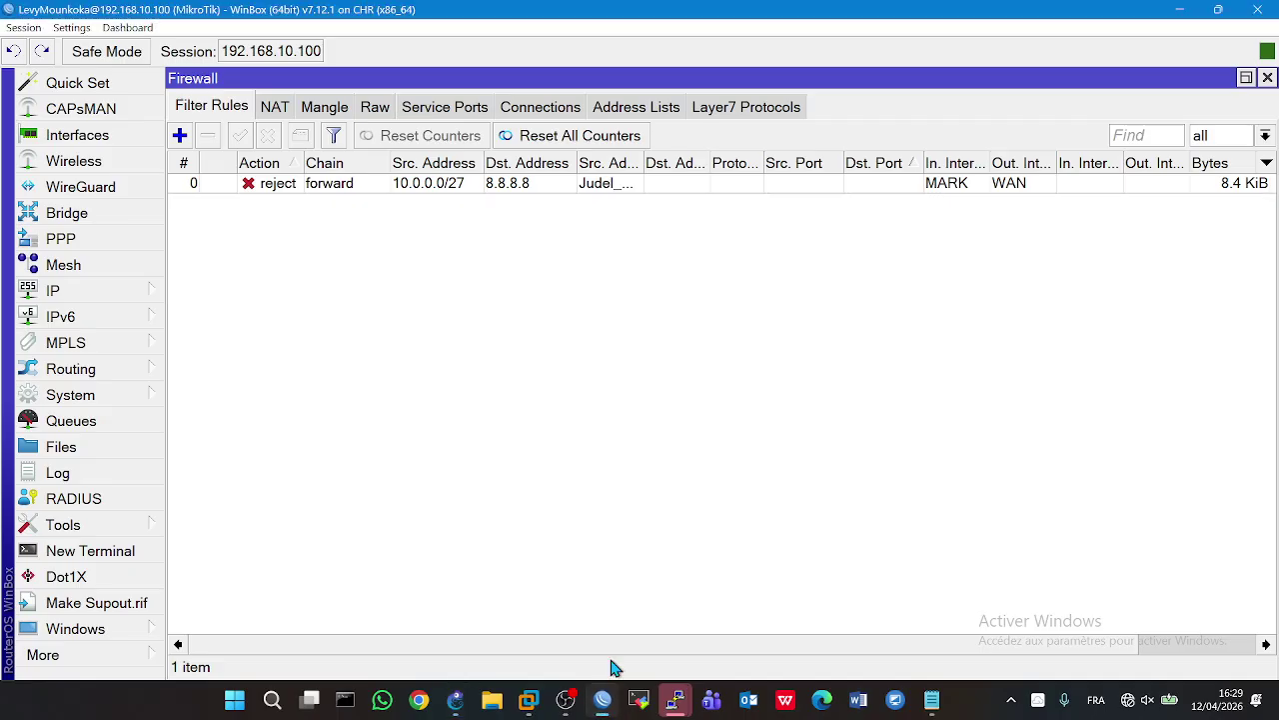
pyautogui.click(180, 135)
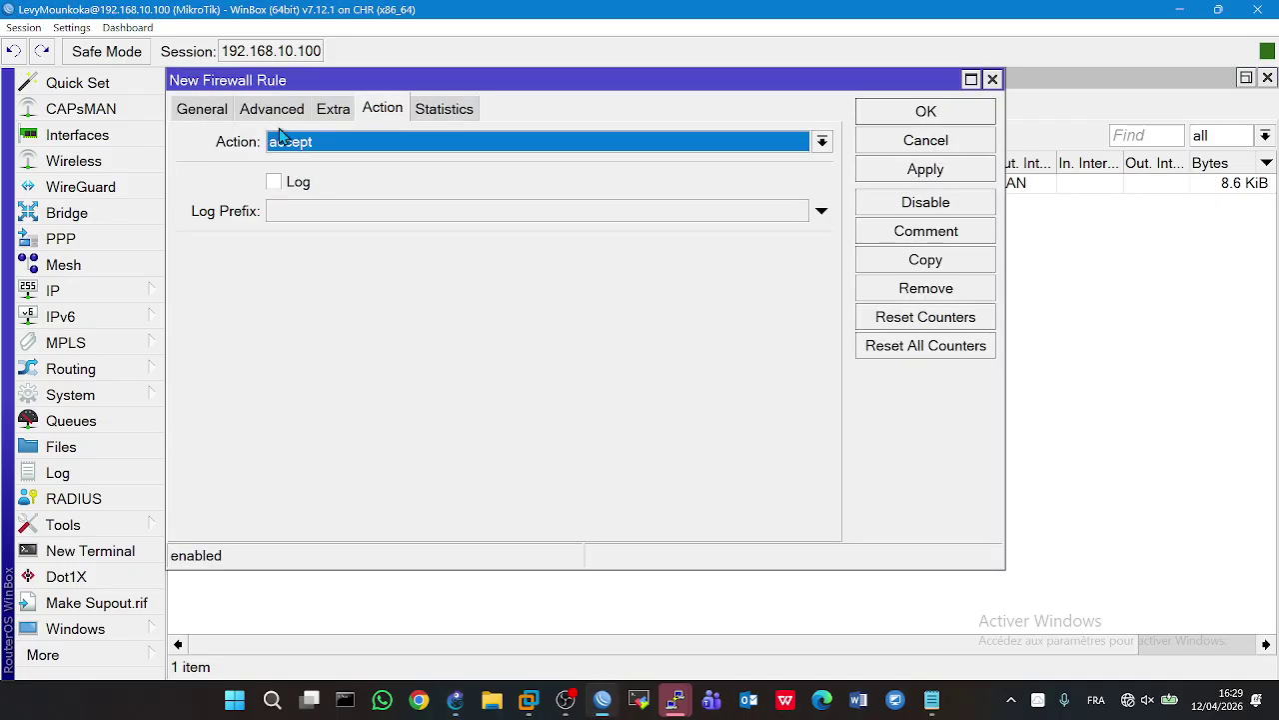
pyautogui.click(216, 112)
pyautogui.click(422, 179)
pyautogui.click(422, 173)
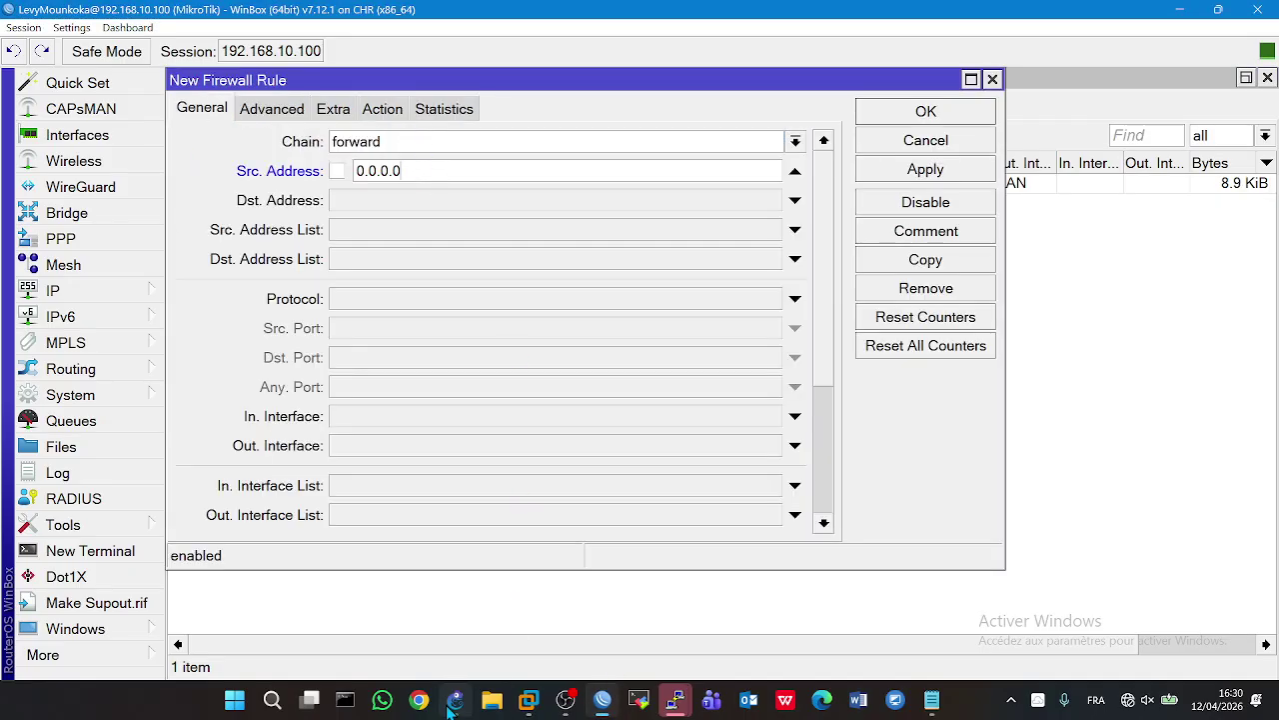
pyautogui.moveTo(454, 700)
pyautogui.click(463, 670)
pyautogui.hotkey('alt', 'Tab')
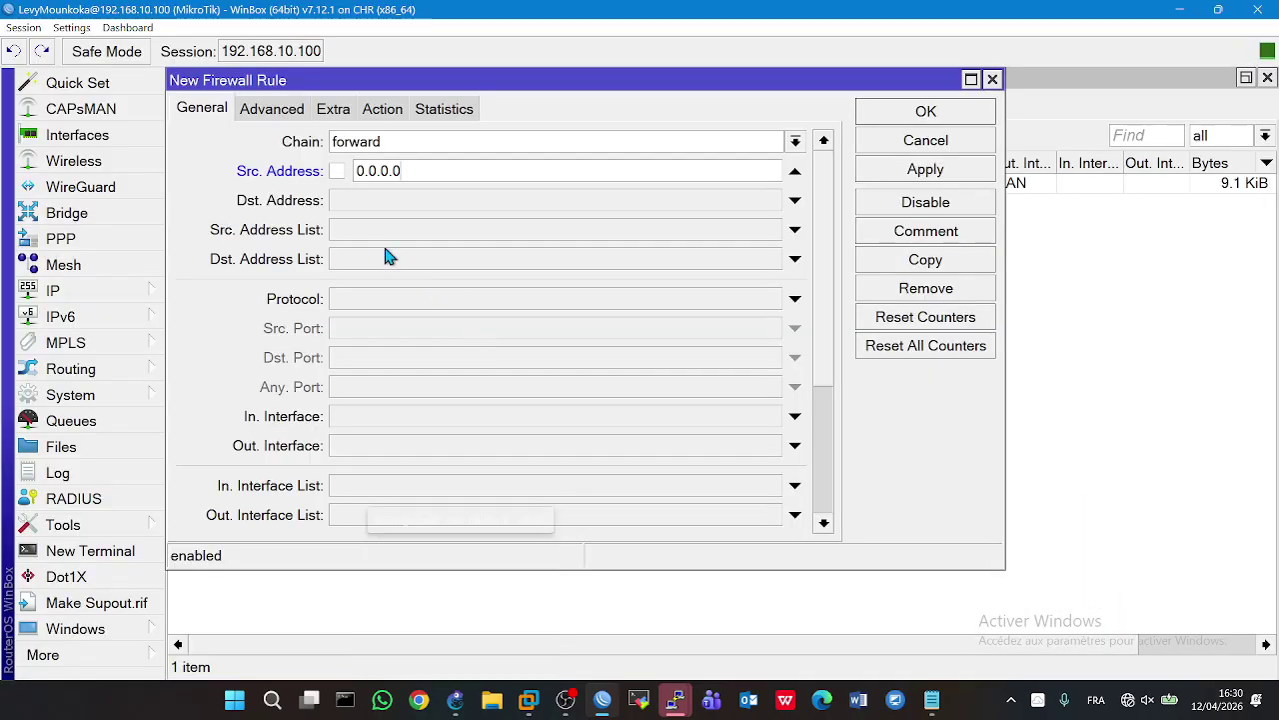
pyautogui.press('BackSpace')
pyautogui.press('BackSpace')
pyautogui.press('BackSpace')
pyautogui.press('BackSpace')
pyautogui.press('BackSpace')
pyautogui.press('BackSpace')
pyautogui.write('10.')
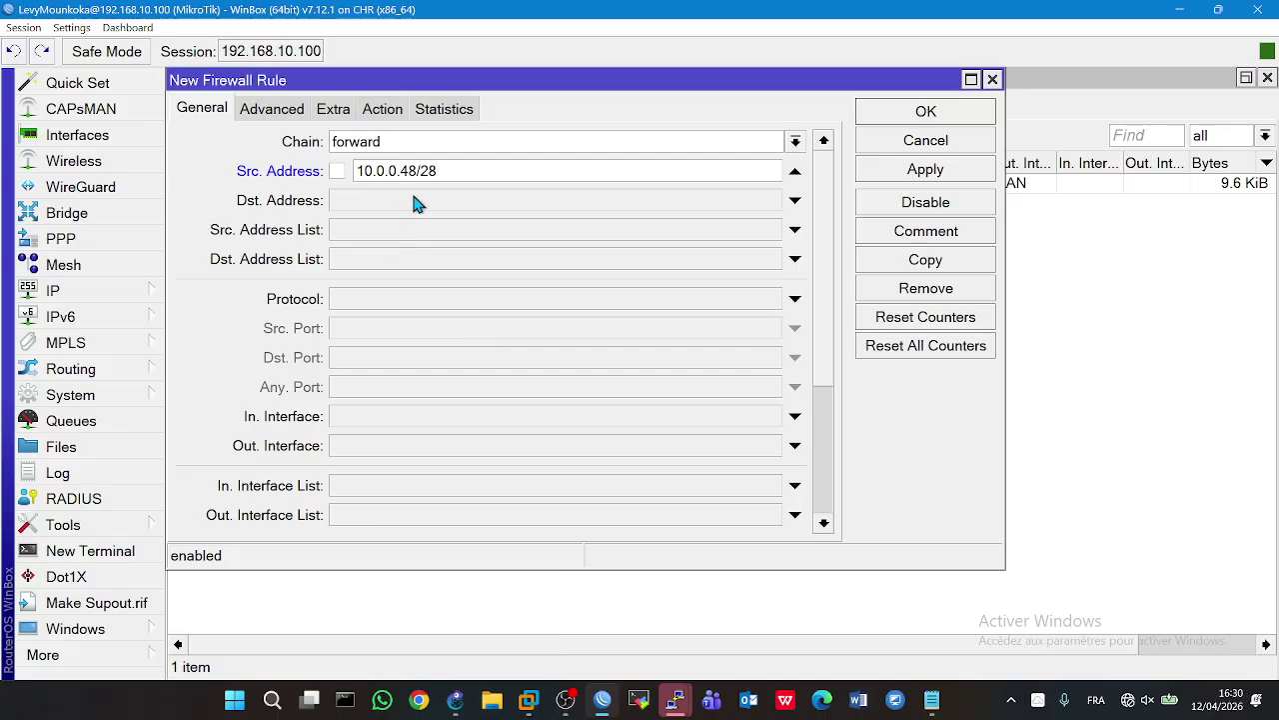
# - Set the rule's destination address to 10.0.0.32/28
pyautogui.click(416, 202)
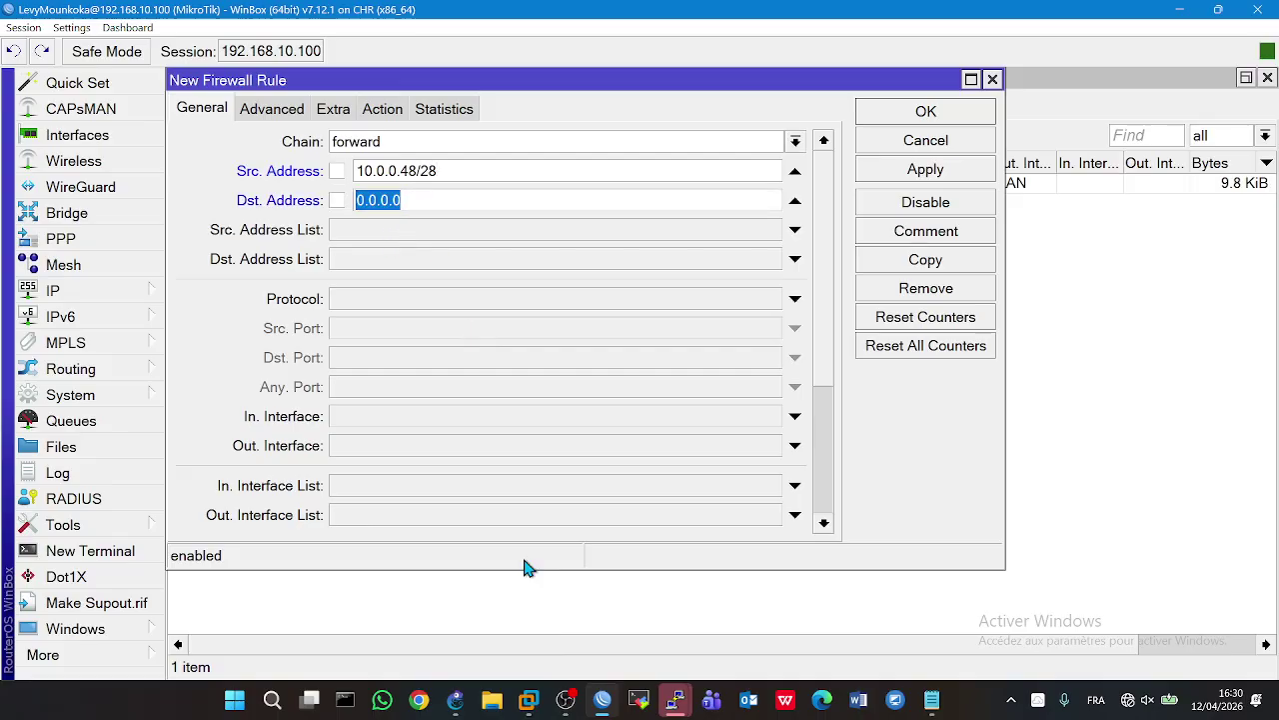
pyautogui.moveTo(460, 702)
pyautogui.moveTo(462, 660)
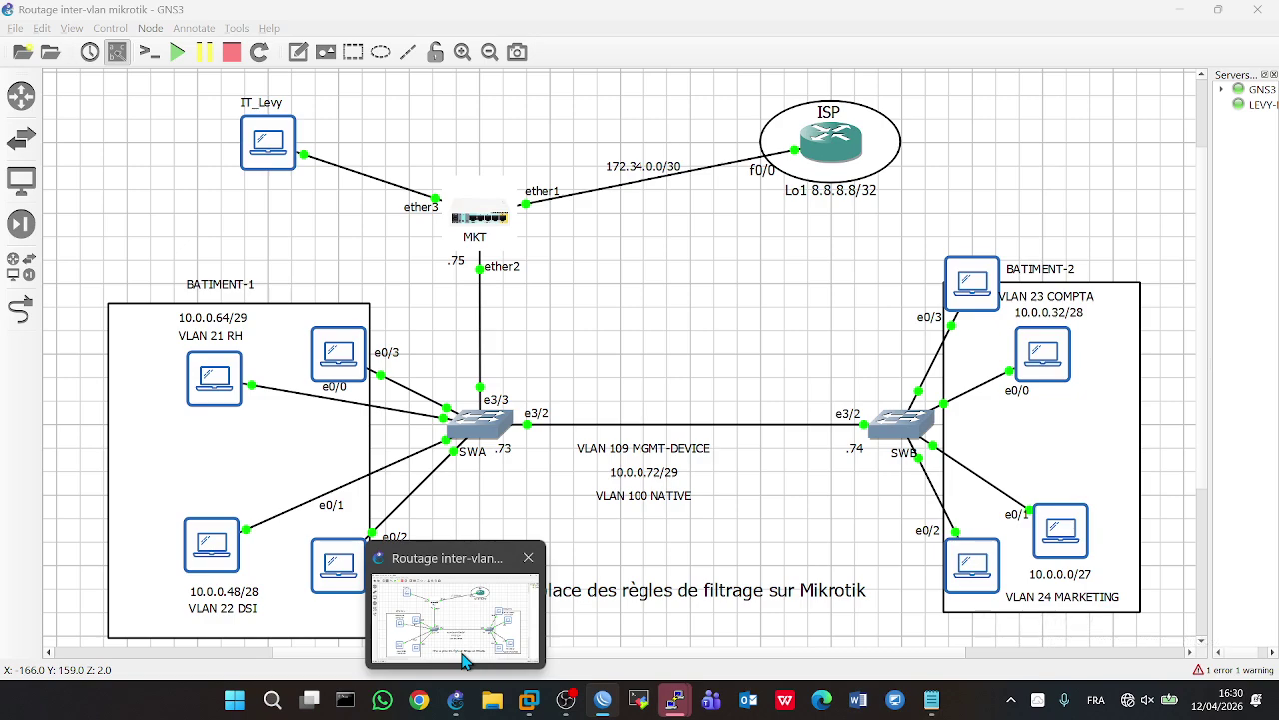
pyautogui.write('10.0.0.32/28')
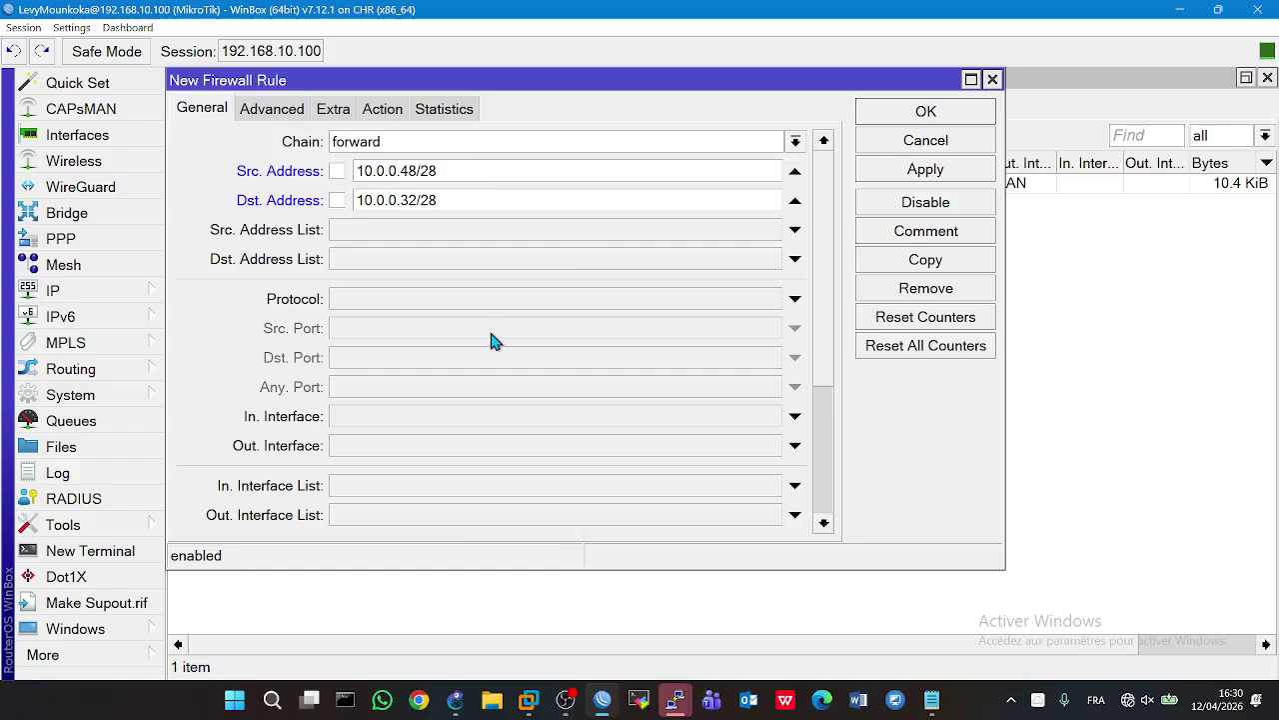
pyautogui.moveTo(473, 620)
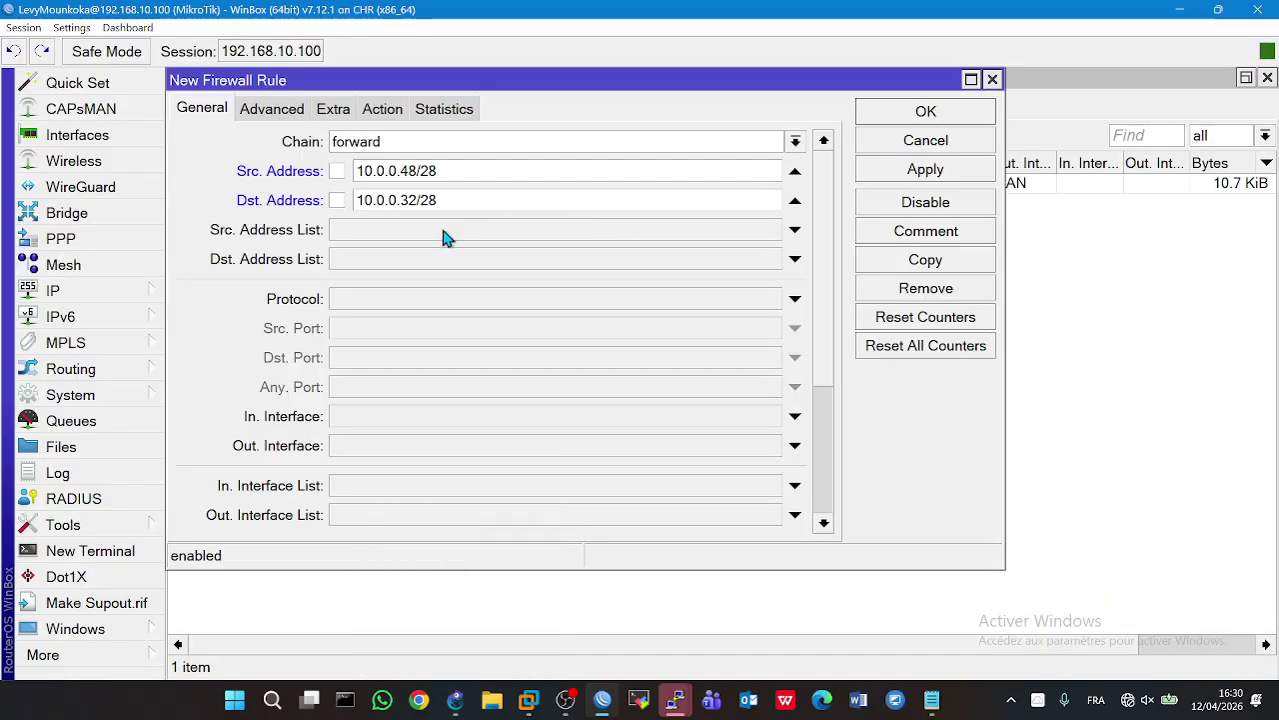
# - Restrict the rule to a single machine's source address list and the Dept_COMPTA destination list
pyautogui.click(446, 237)
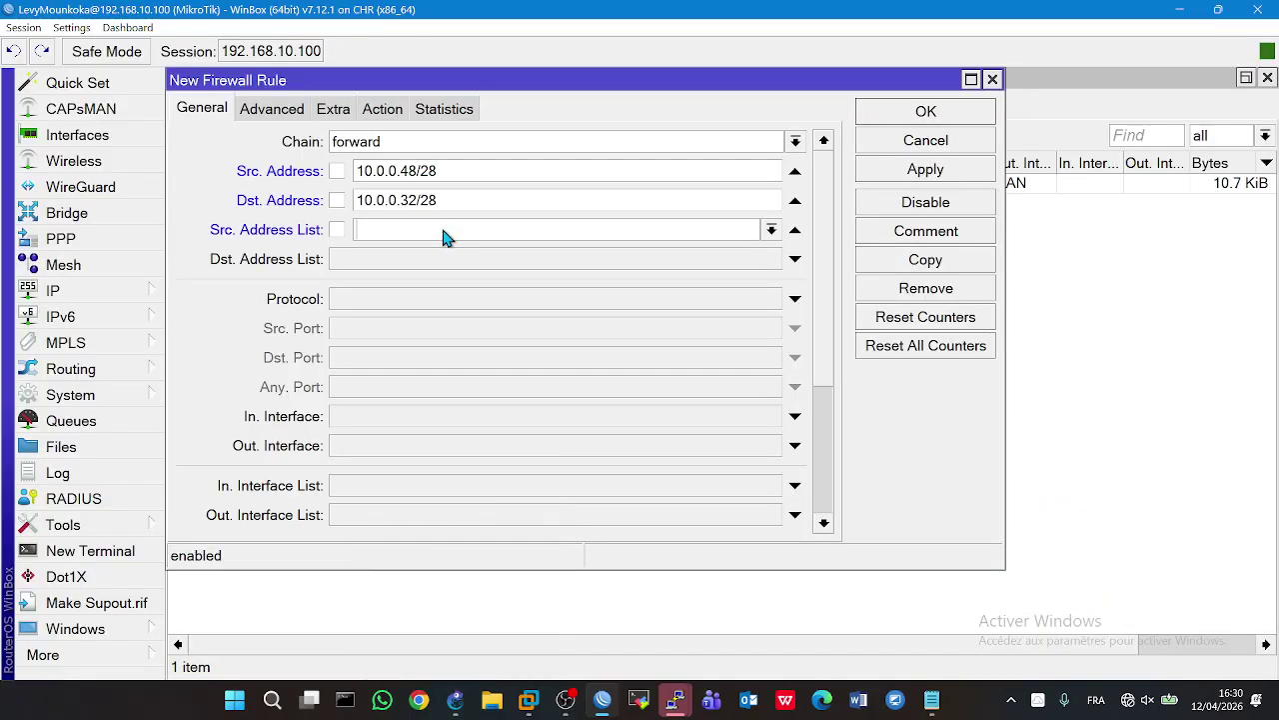
pyautogui.click(771, 230)
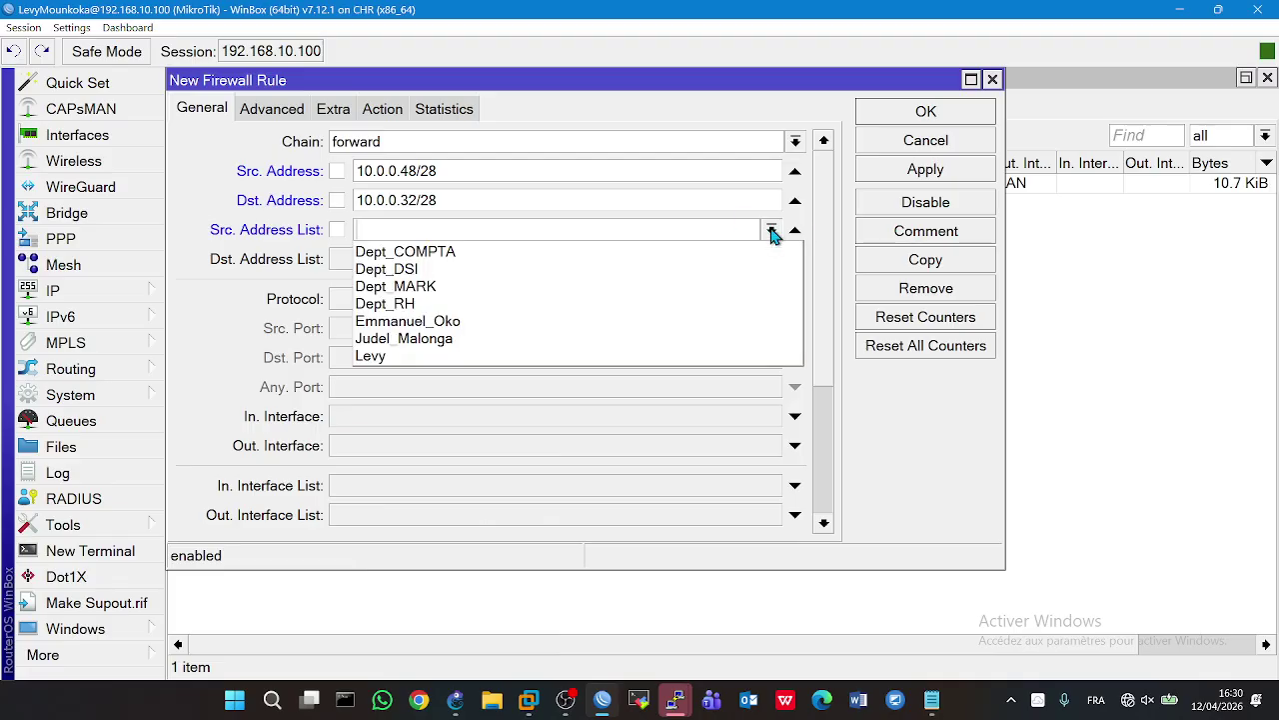
pyautogui.click(447, 321)
pyautogui.click(717, 263)
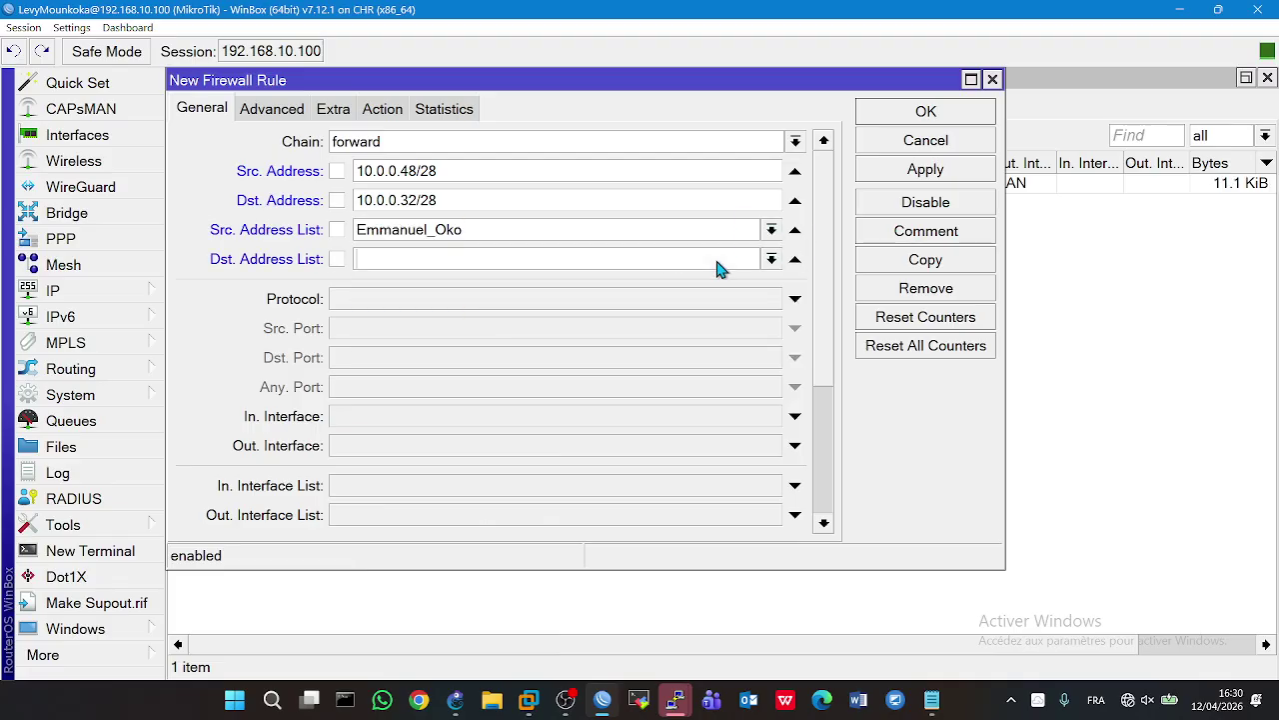
pyautogui.click(772, 262)
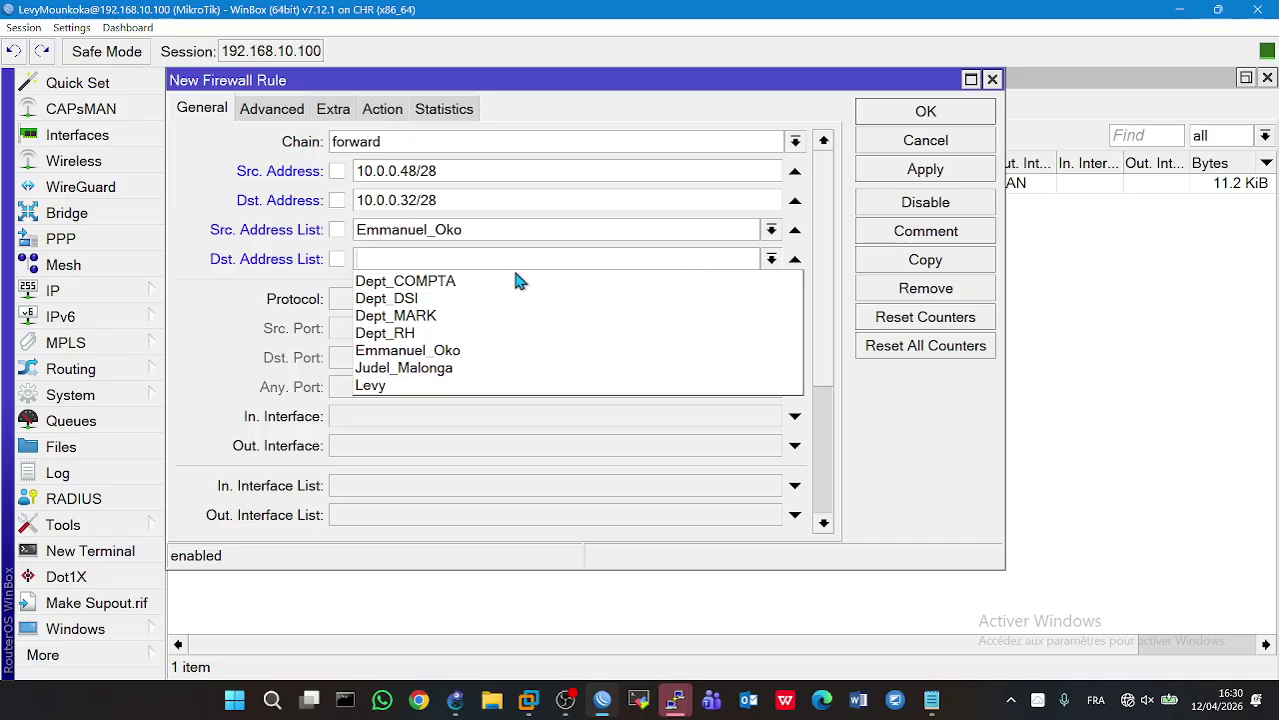
pyautogui.click(433, 283)
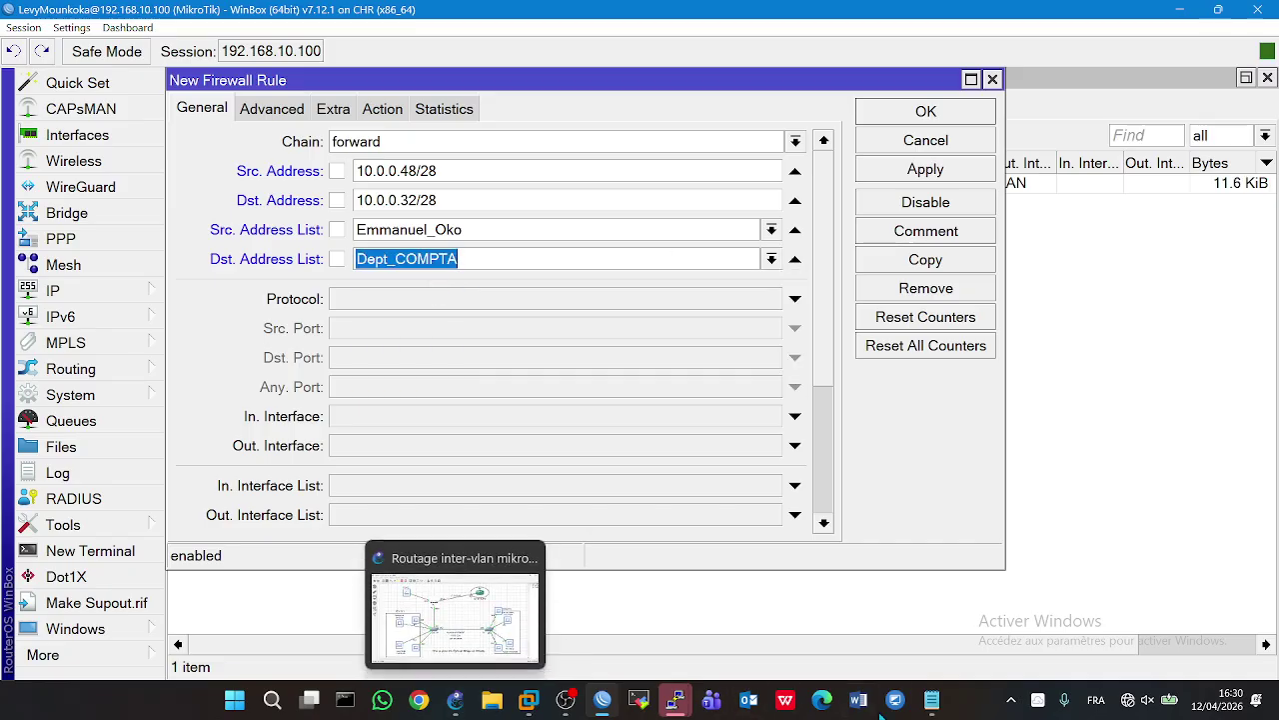
pyautogui.moveTo(928, 706)
pyautogui.moveTo(915, 656)
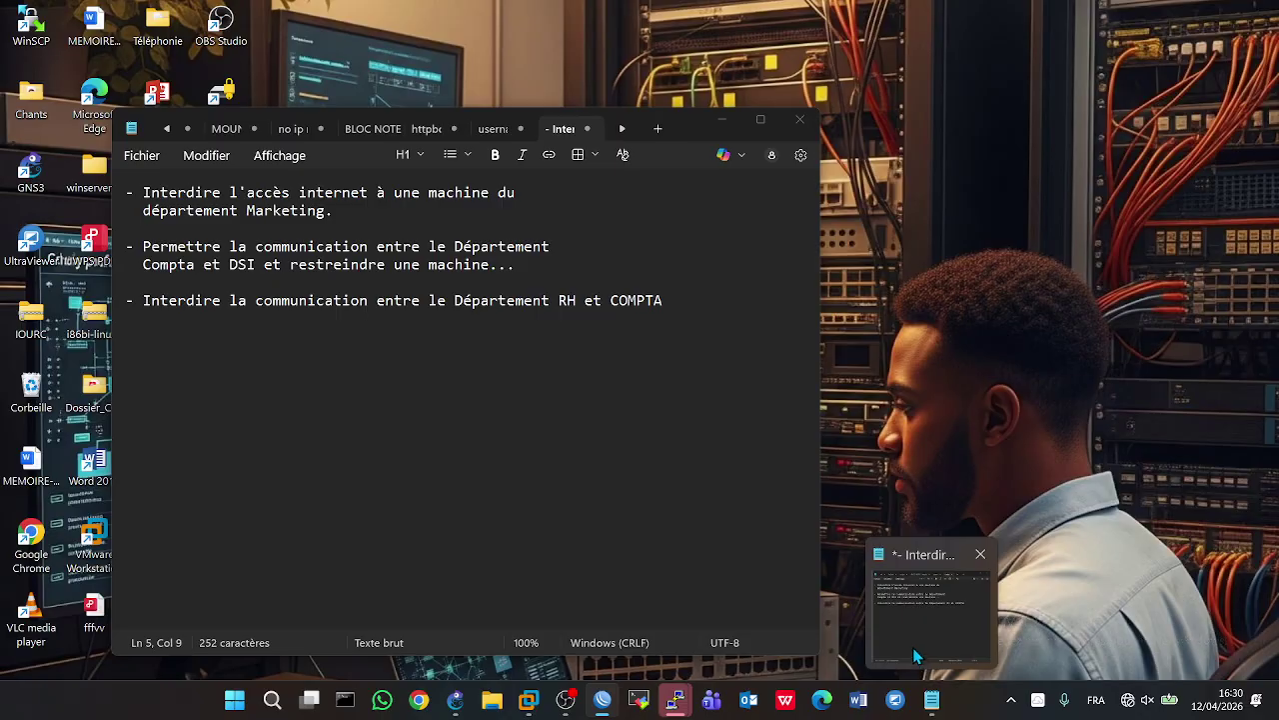
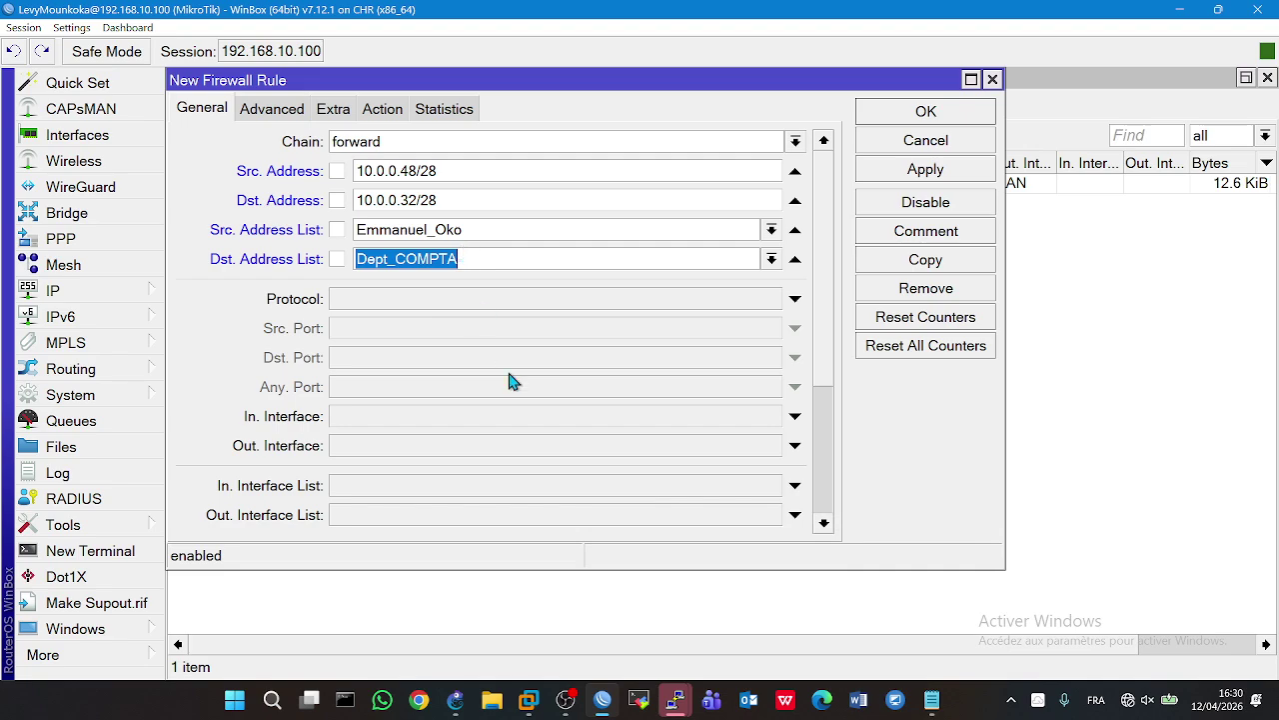
# - Match traffic entering on interface DSI and leaving on interface COMPTA
pyautogui.click(797, 420)
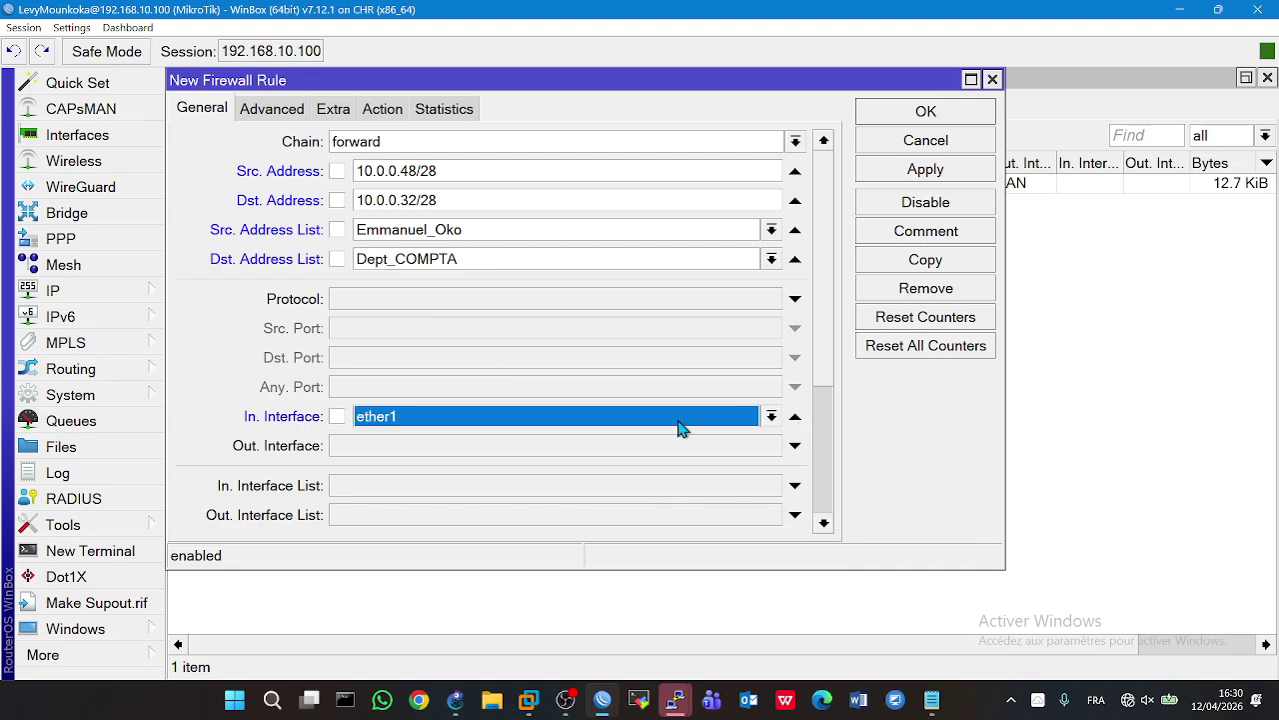
pyautogui.click(678, 428)
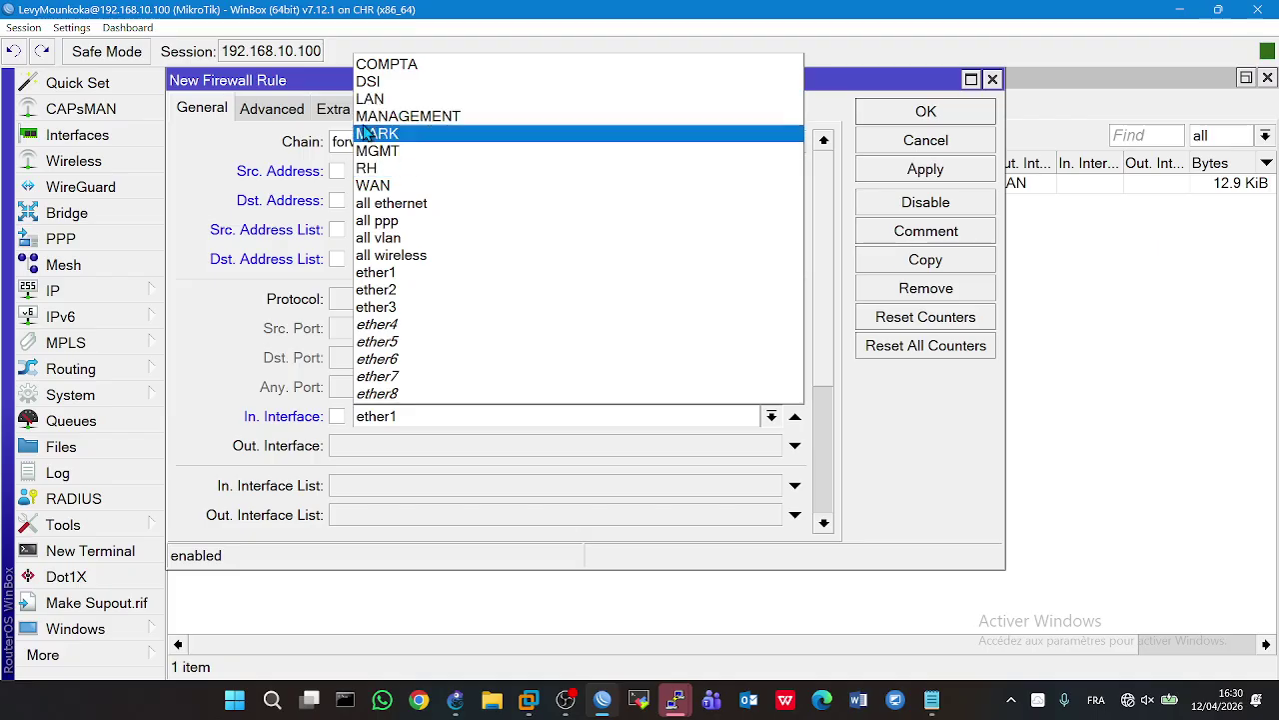
pyautogui.click(366, 82)
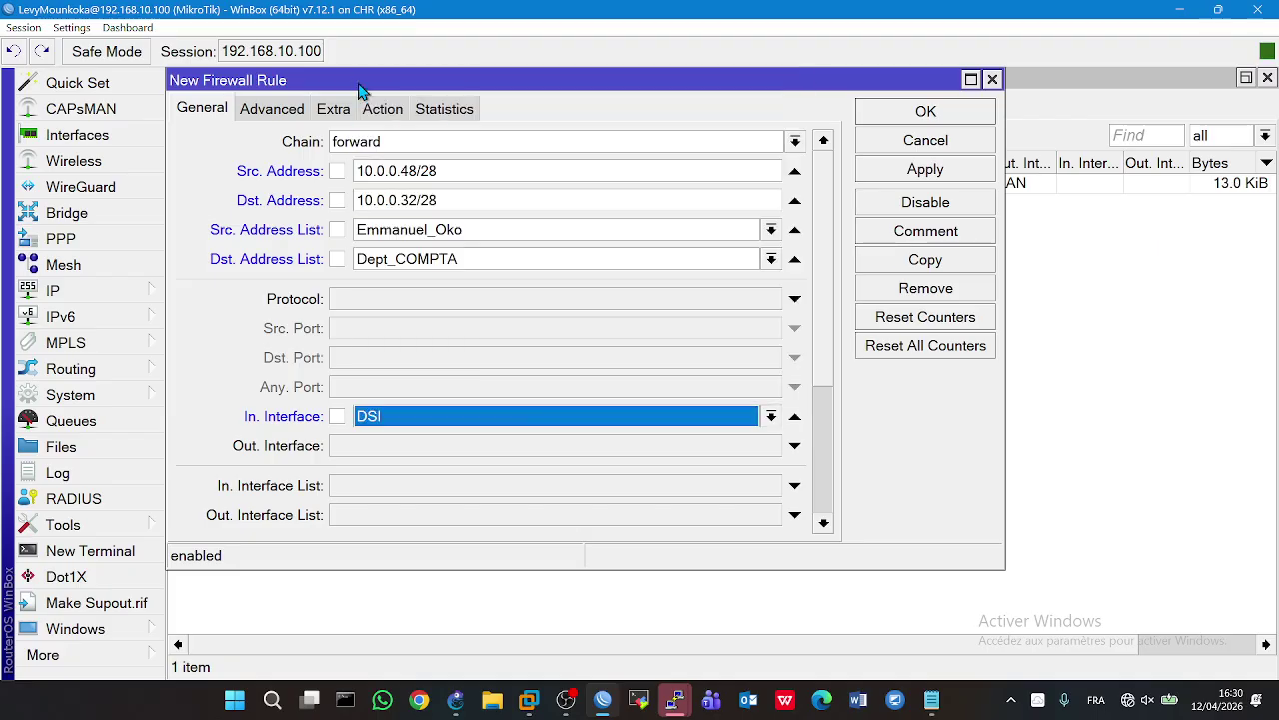
pyautogui.click(710, 446)
pyautogui.click(711, 448)
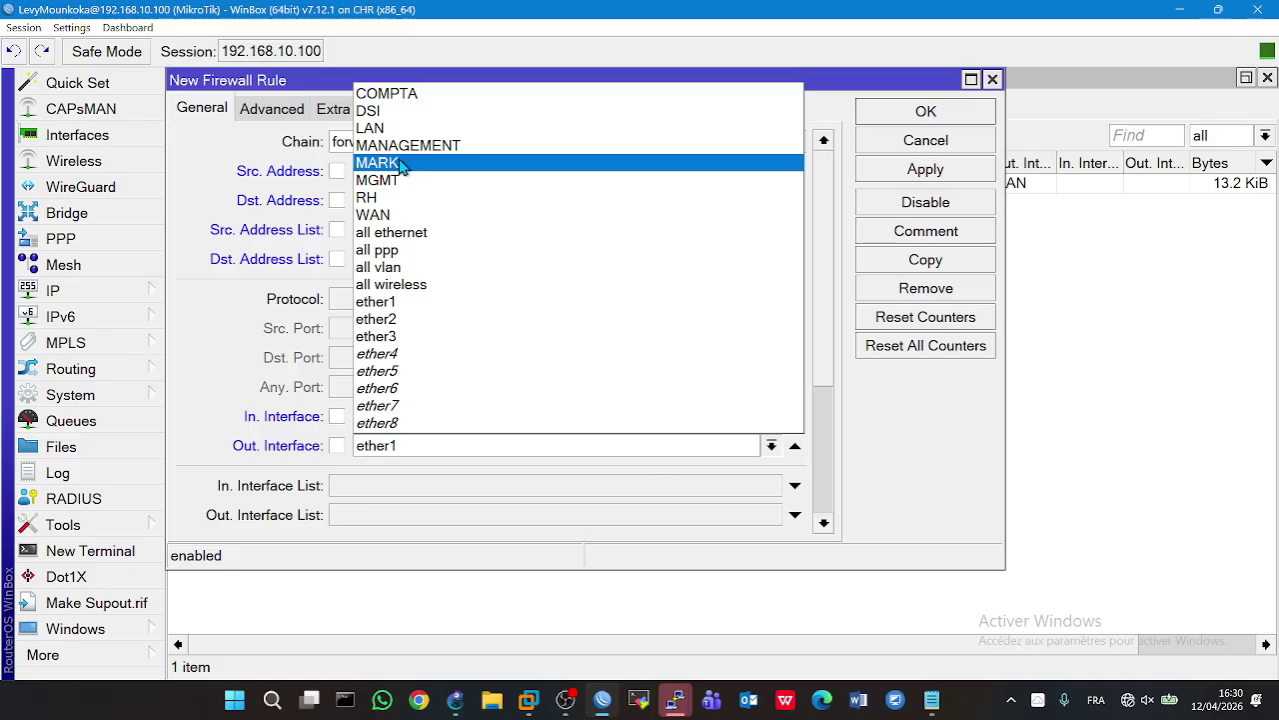
pyautogui.click(386, 94)
# - Set the rule's action to reject and save the rule
pyautogui.click(390, 110)
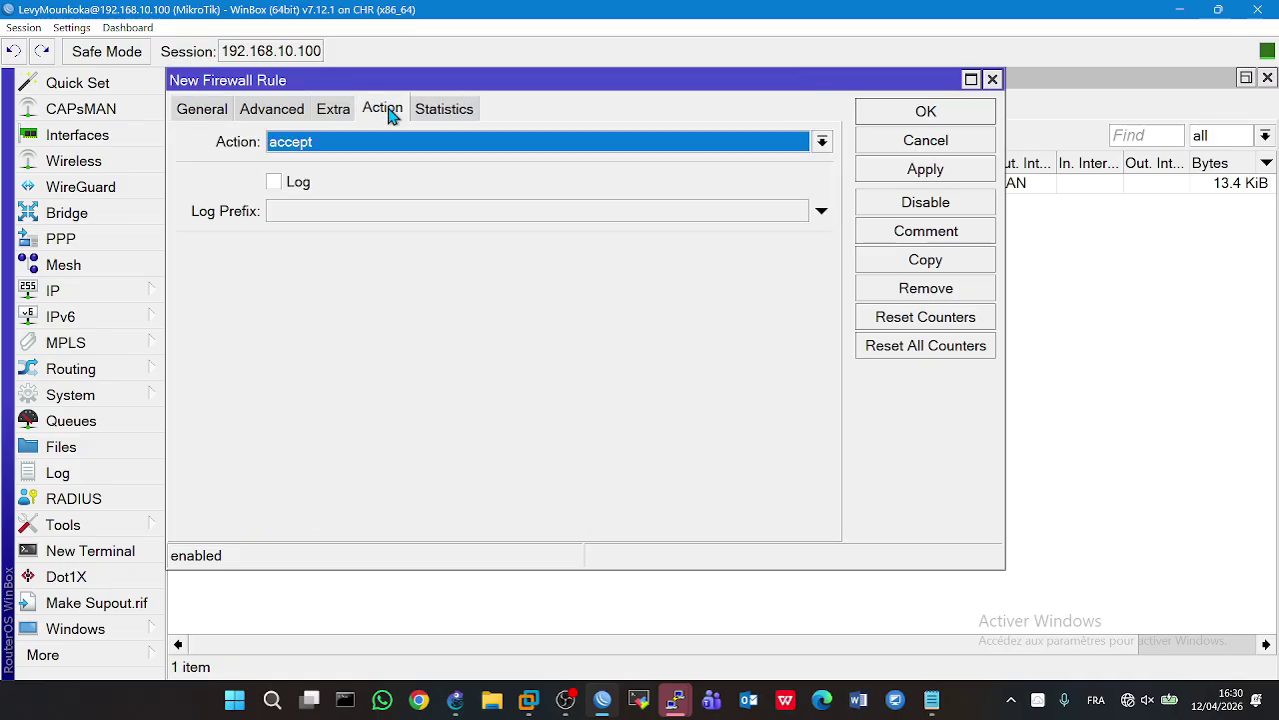
pyautogui.click(380, 147)
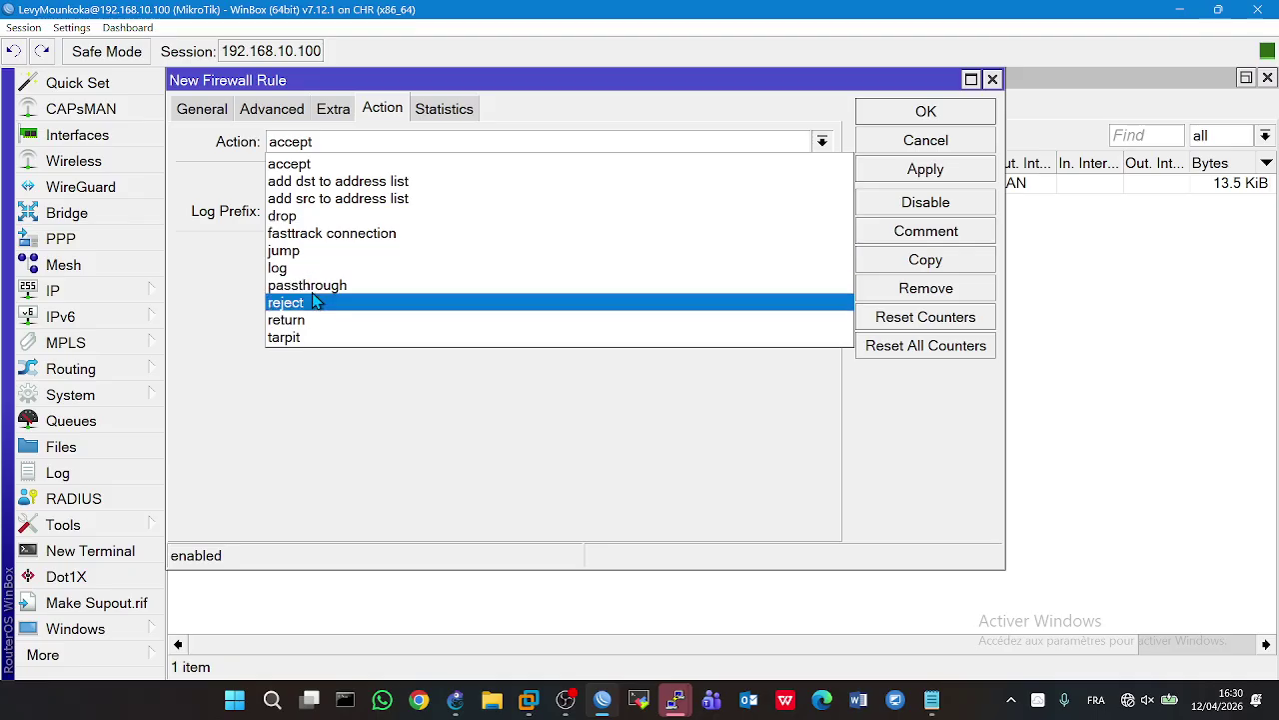
pyautogui.click(312, 302)
pyautogui.click(881, 175)
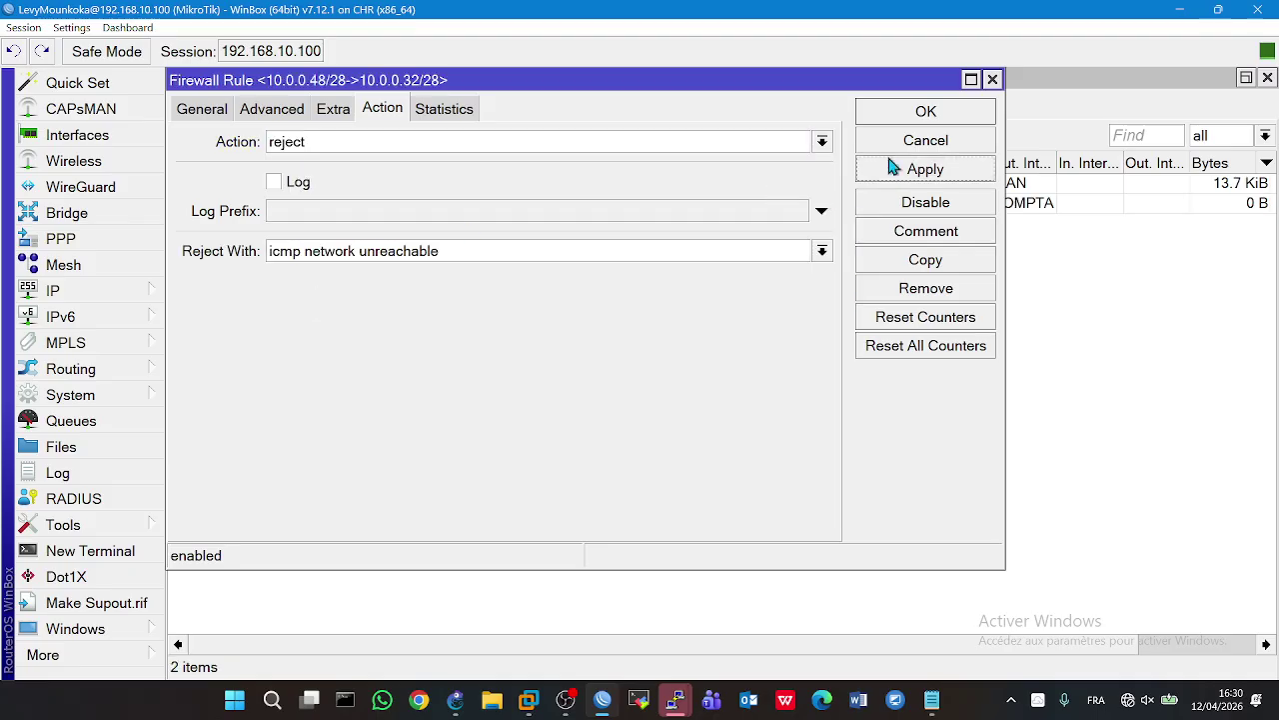
pyautogui.click(880, 118)
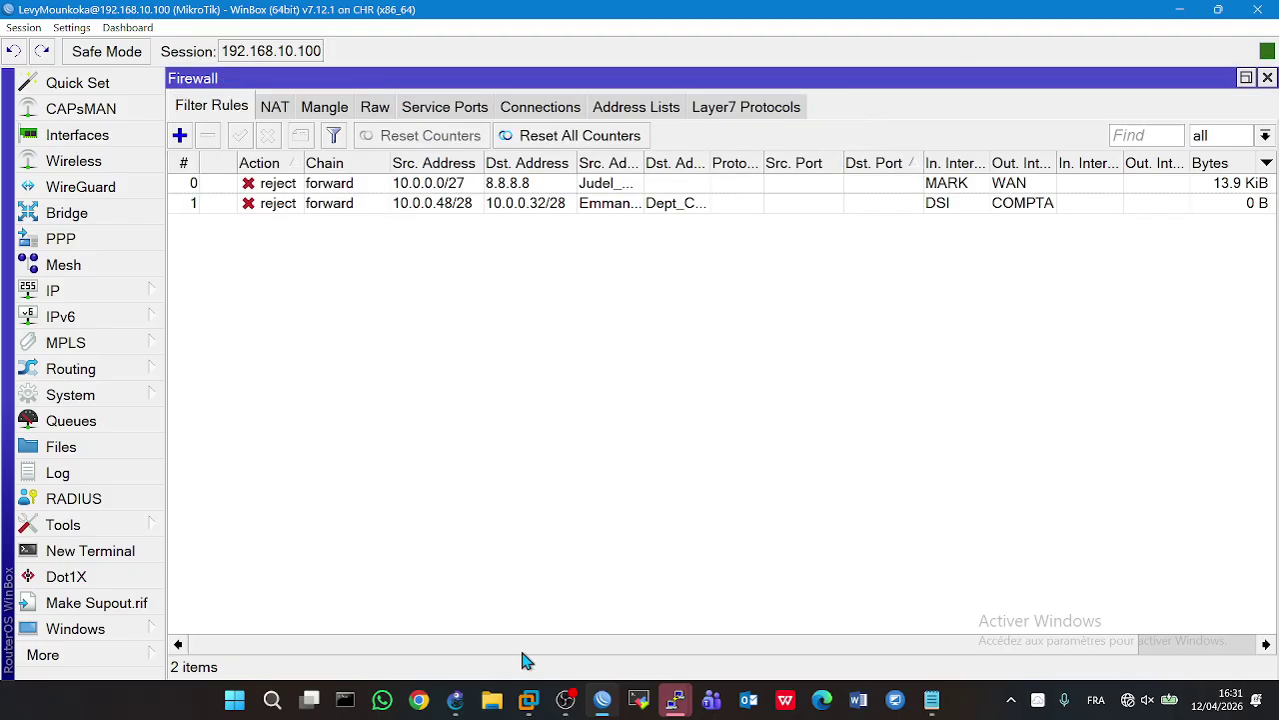
# - Check the PC1 and PC7 consoles in GNS3, then view the WinBox firewall address lists
pyautogui.click(455, 700)
pyautogui.doubleClick(322, 576)
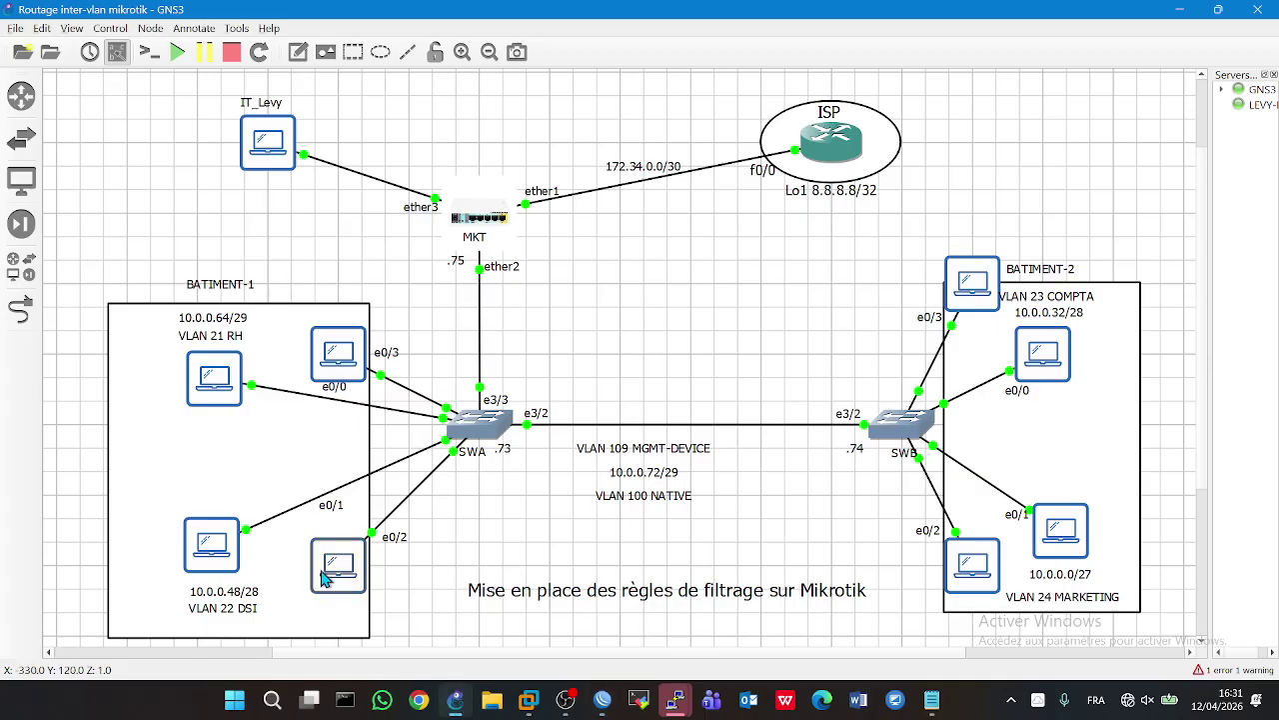
pyautogui.doubleClick(199, 535)
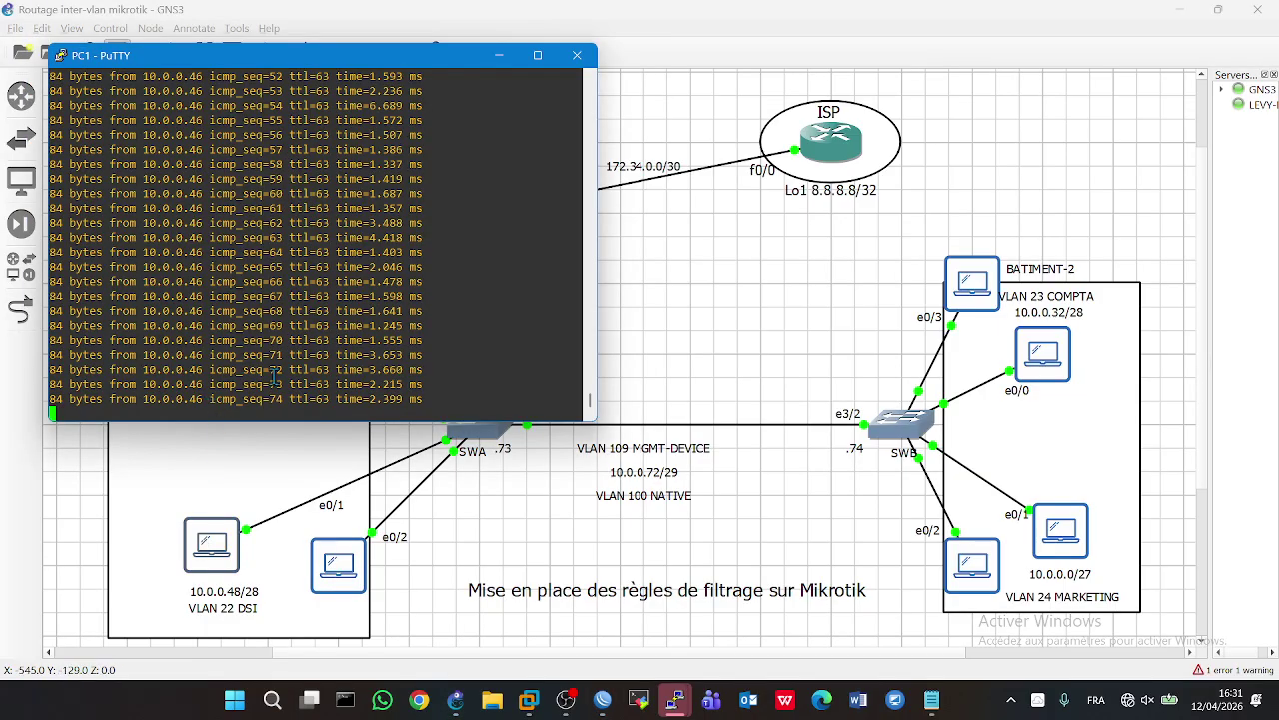
pyautogui.doubleClick(964, 295)
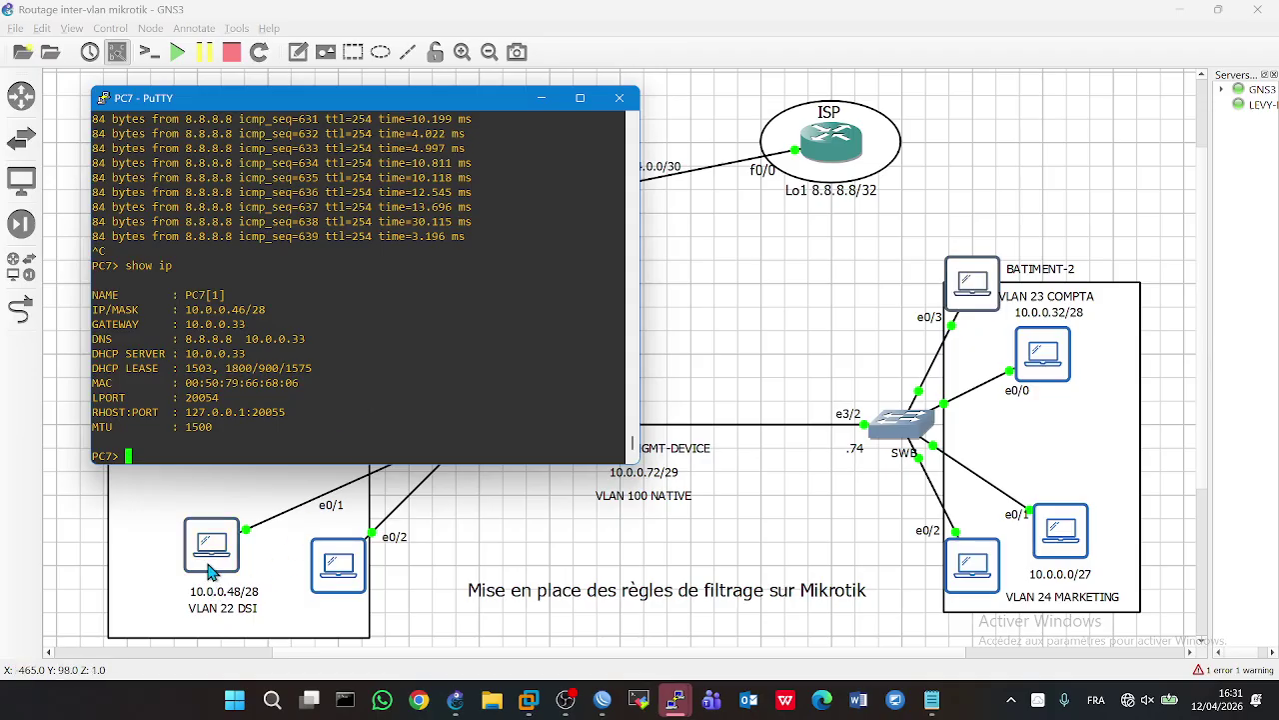
pyautogui.click(454, 700)
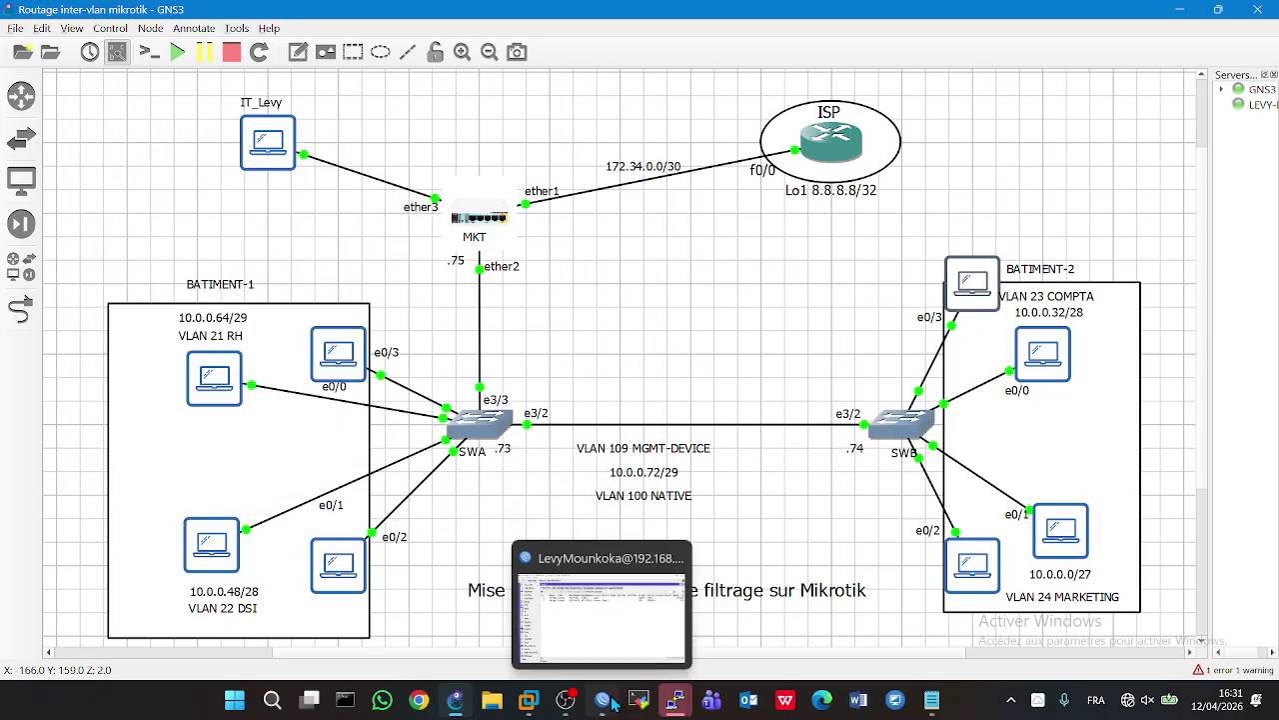
pyautogui.click(603, 700)
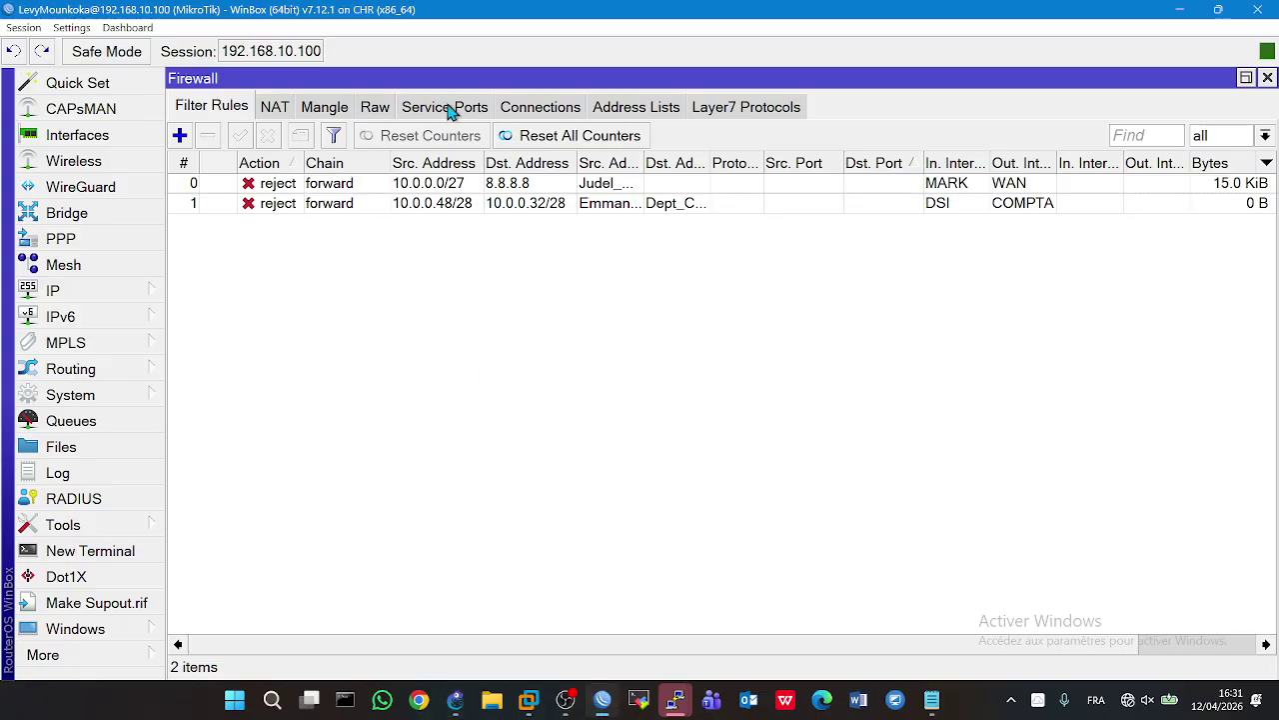
pyautogui.click(620, 107)
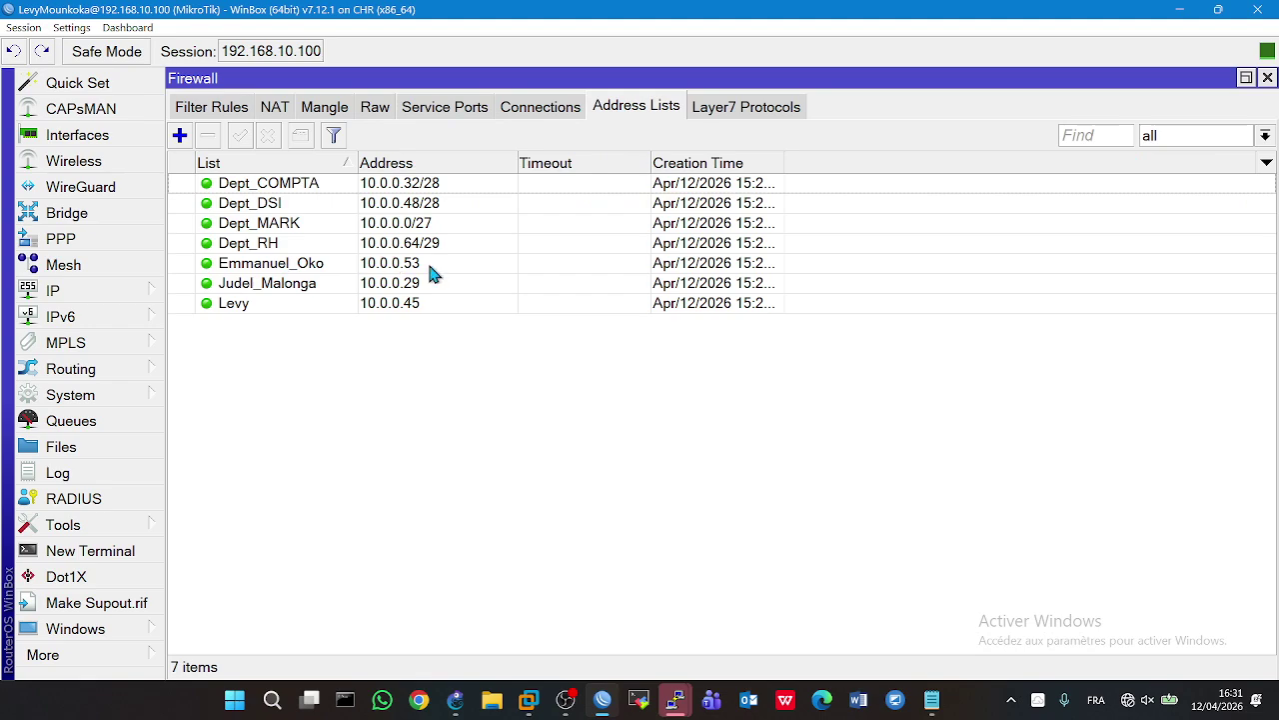
# - Stop PC1's ping and display its IP configuration with show ip
pyautogui.click(458, 697)
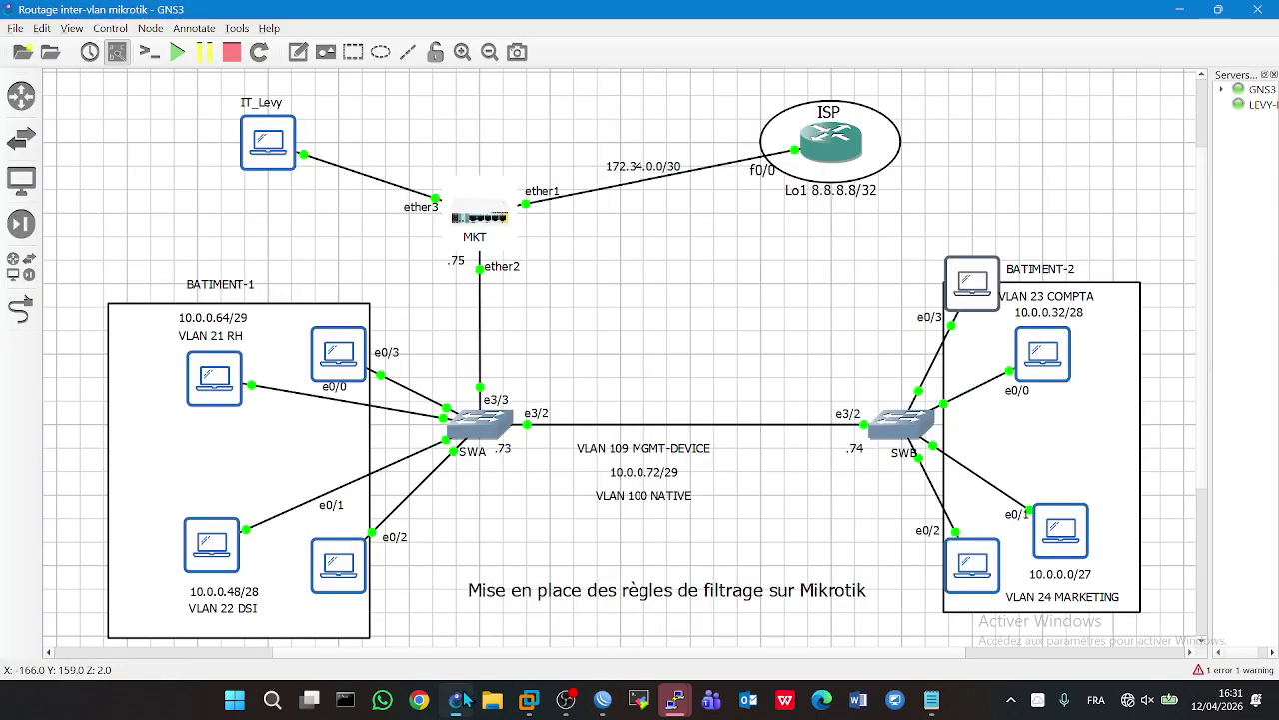
pyautogui.doubleClick(983, 290)
pyautogui.doubleClick(230, 558)
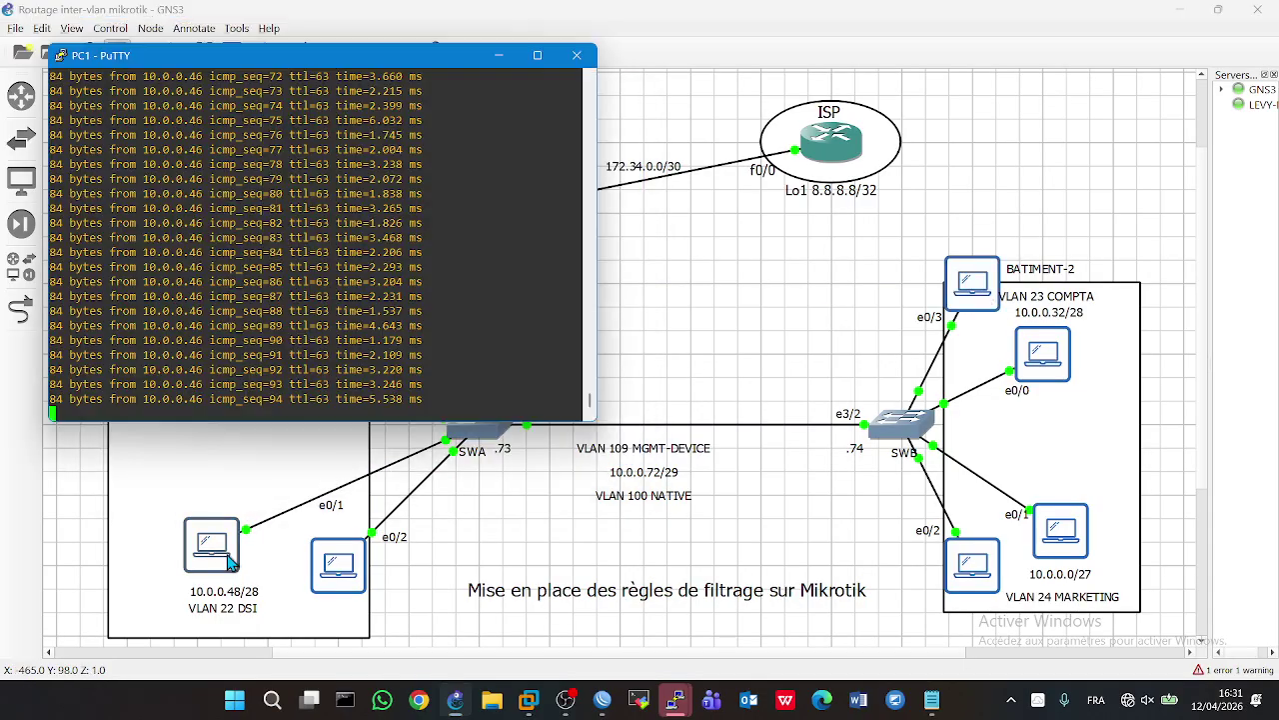
pyautogui.hotkey('ctrl', 'c')
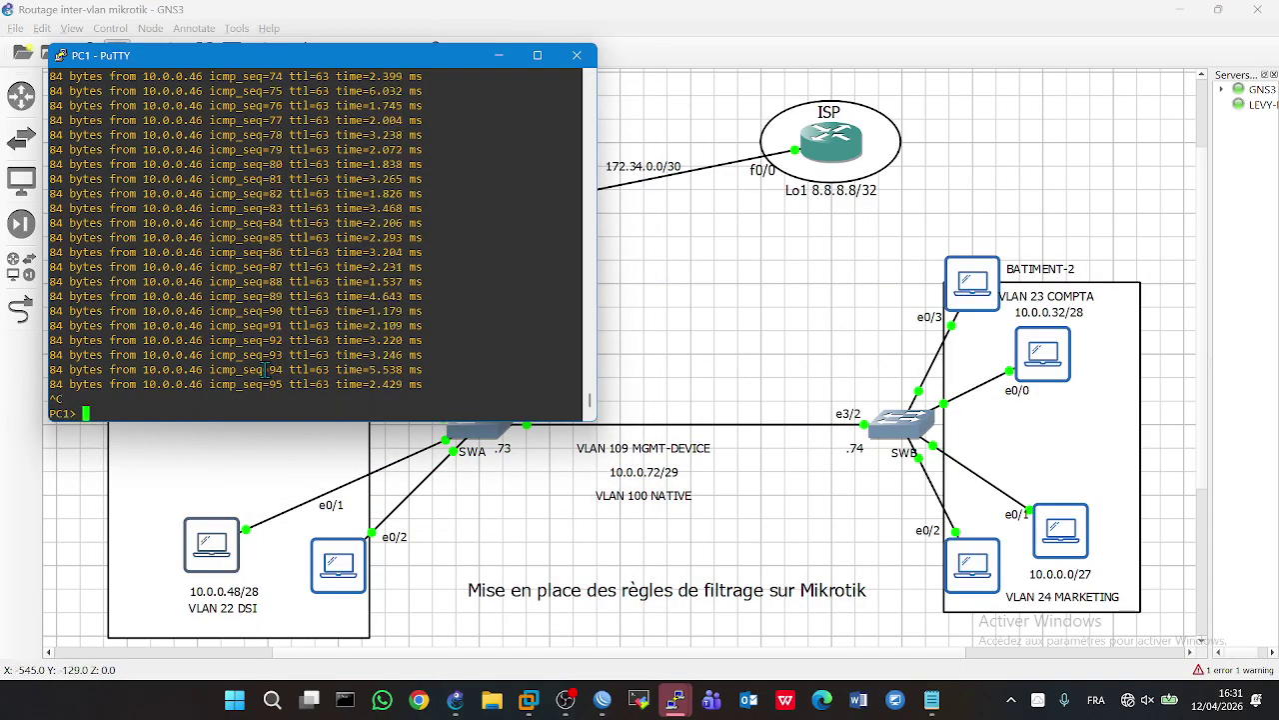
pyautogui.write('show ip')
pyautogui.press('Return')
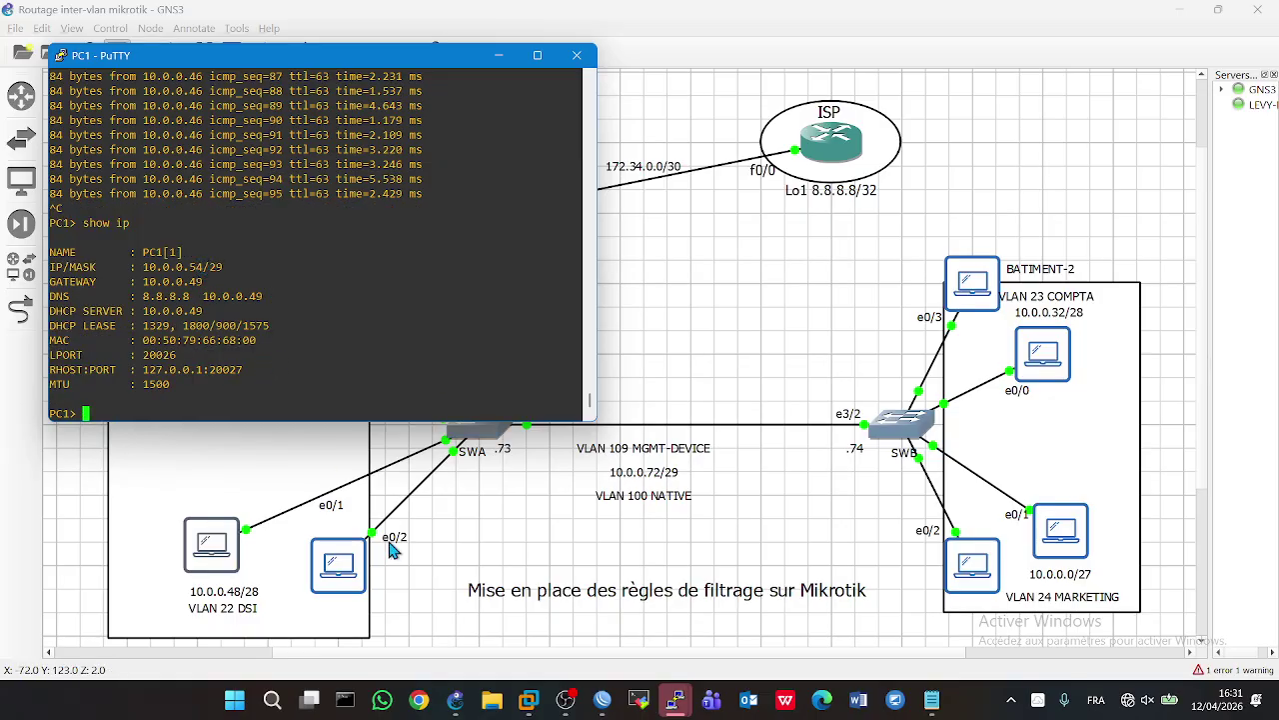
# - Ping 10.0.0.46 from PC6
pyautogui.doubleClick(345, 567)
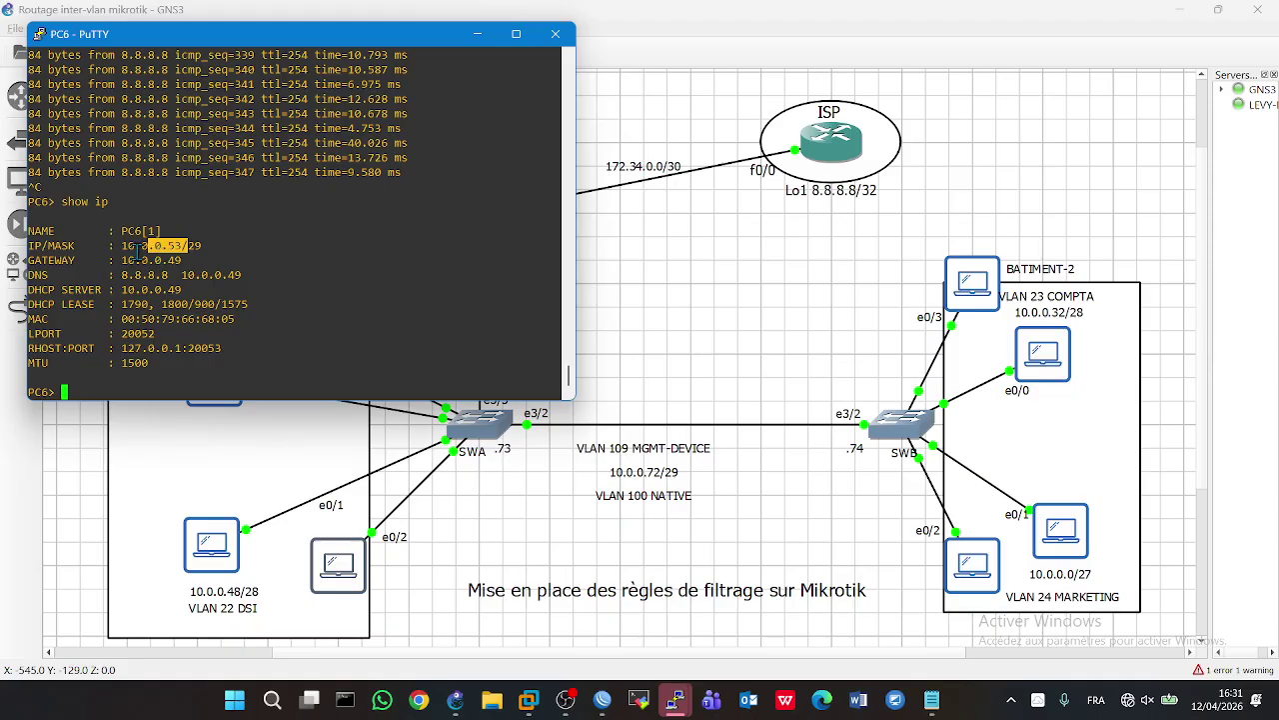
pyautogui.doubleClick(218, 563)
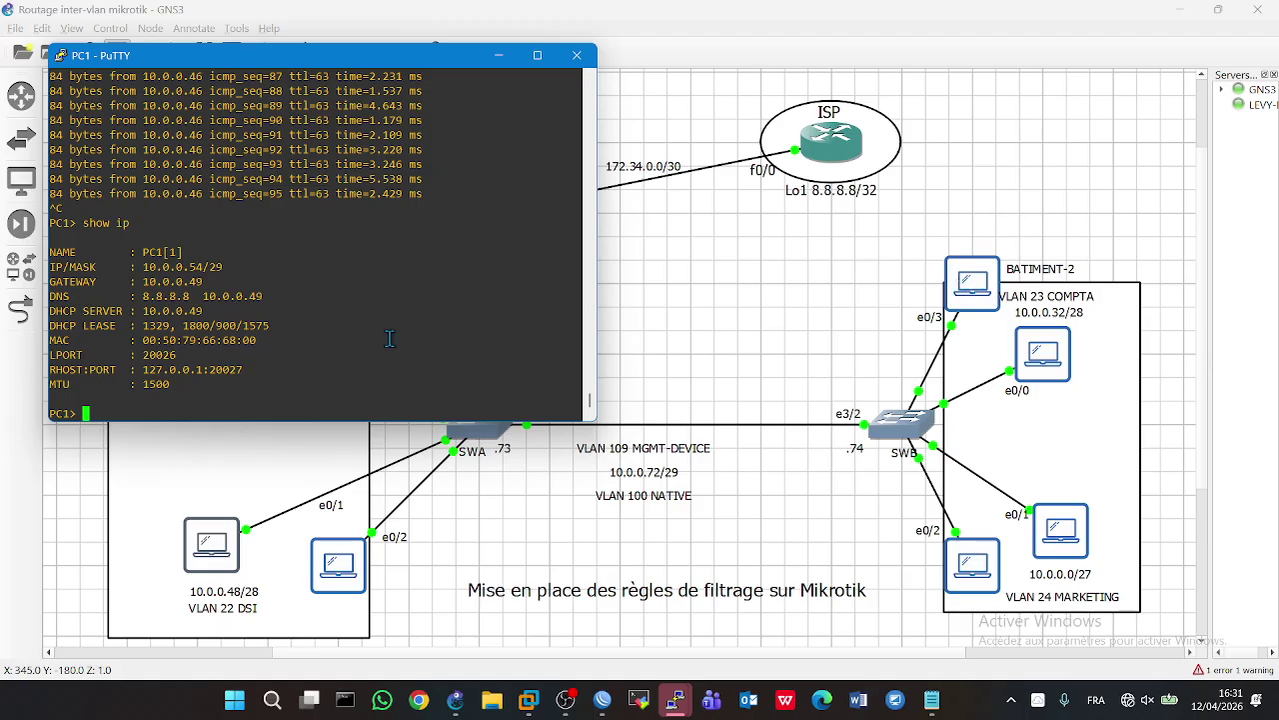
pyautogui.doubleClick(958, 292)
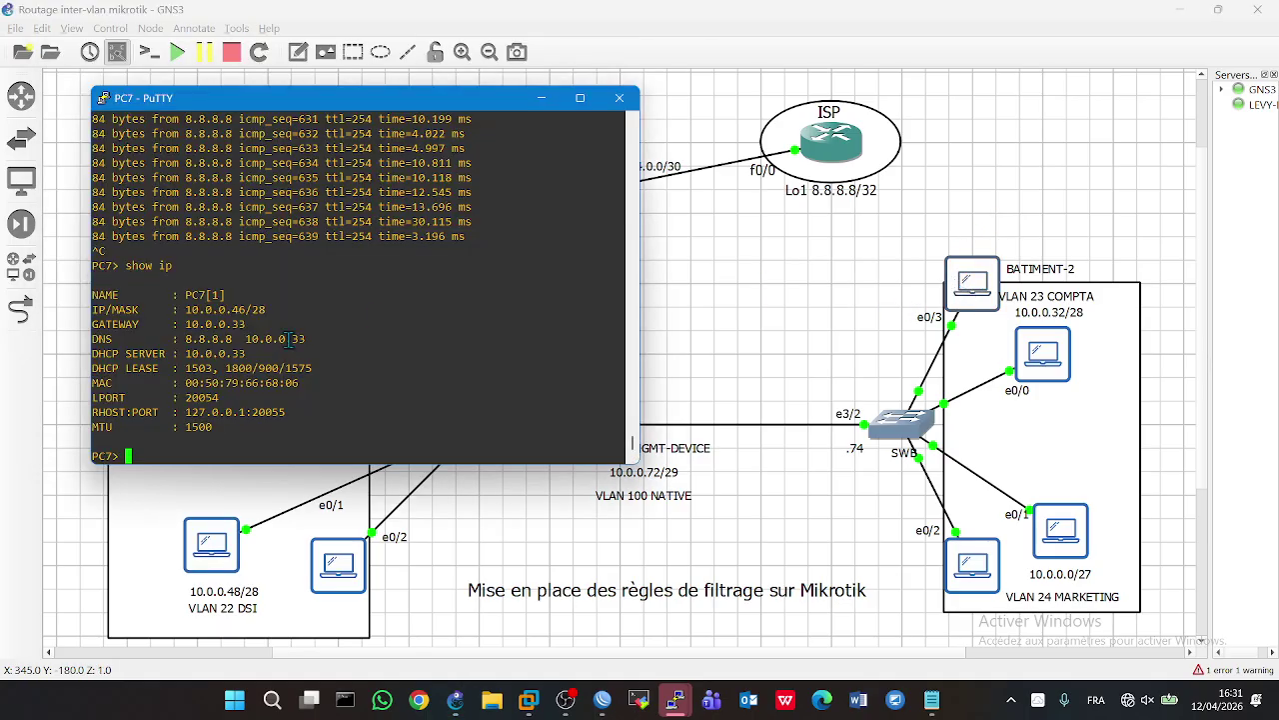
pyautogui.doubleClick(337, 561)
pyautogui.write('ping 10.0.0.')
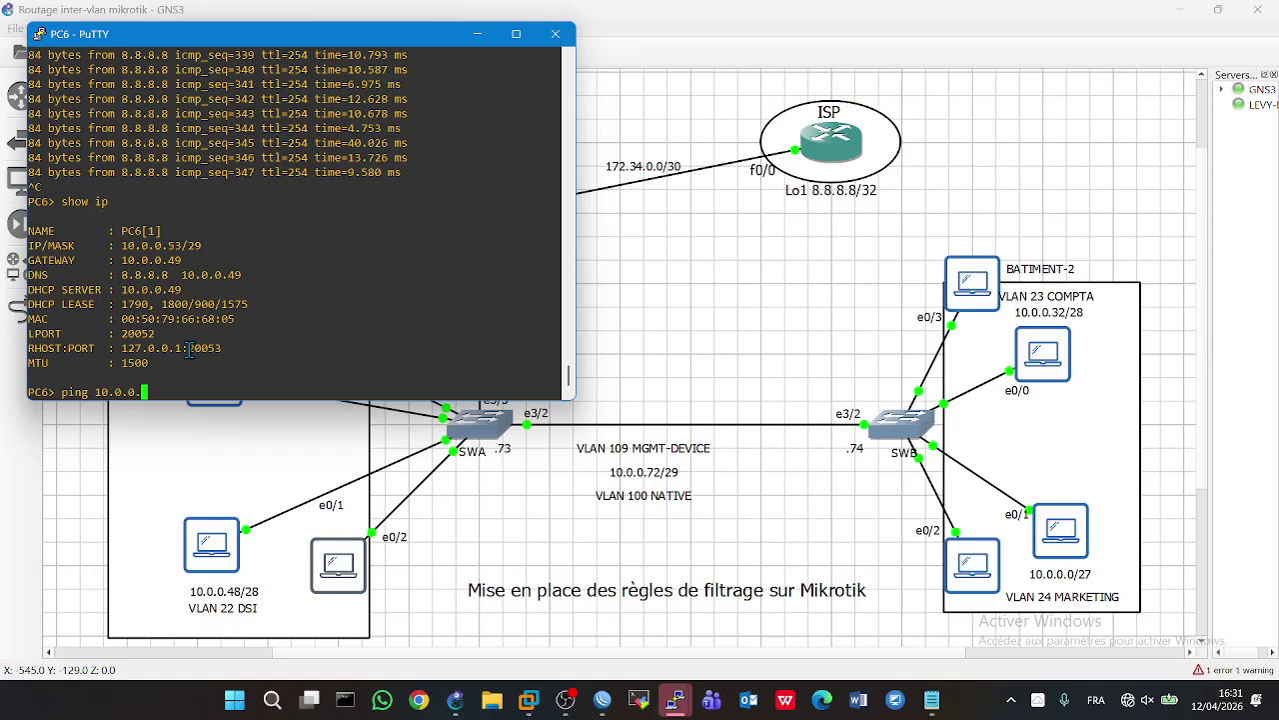
pyautogui.write('46')
pyautogui.press('Return')
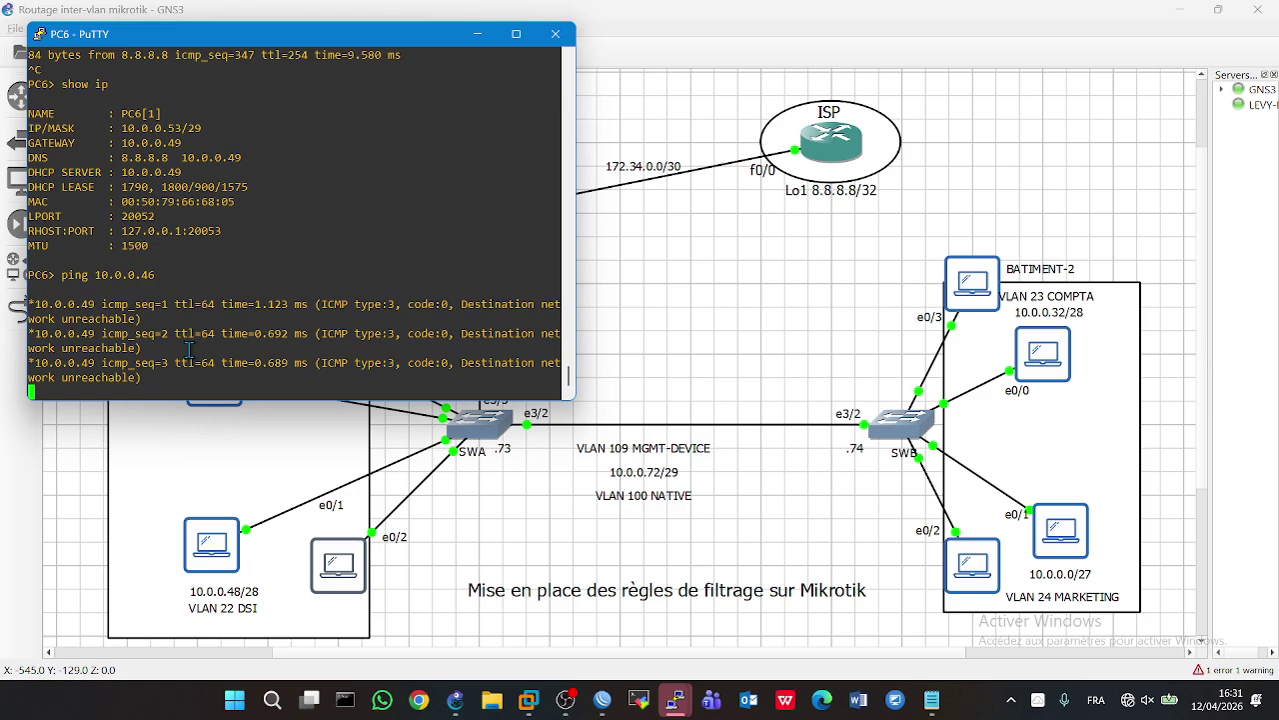
# - Select PC7's IP address and restart PC1's continuous ping to 10.0.0.46
pyautogui.doubleClick(970, 292)
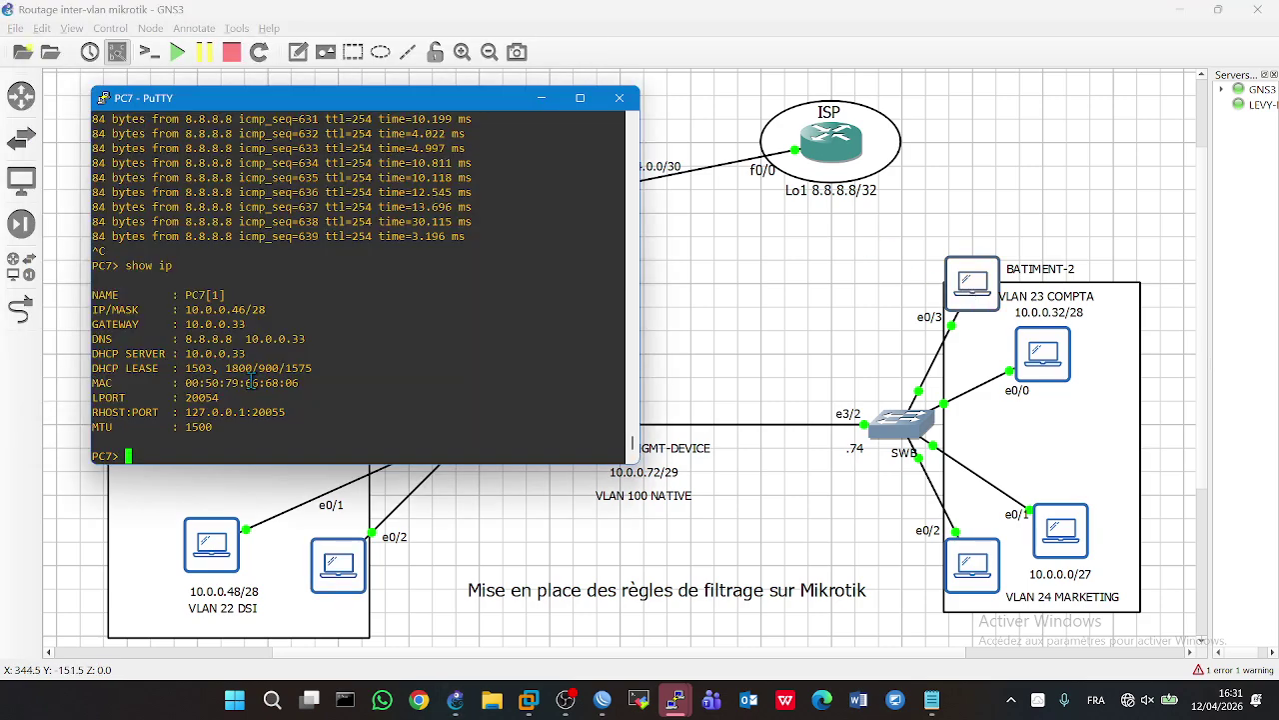
pyautogui.moveTo(262, 309); pyautogui.dragTo(198, 310)
pyautogui.doubleClick(230, 540)
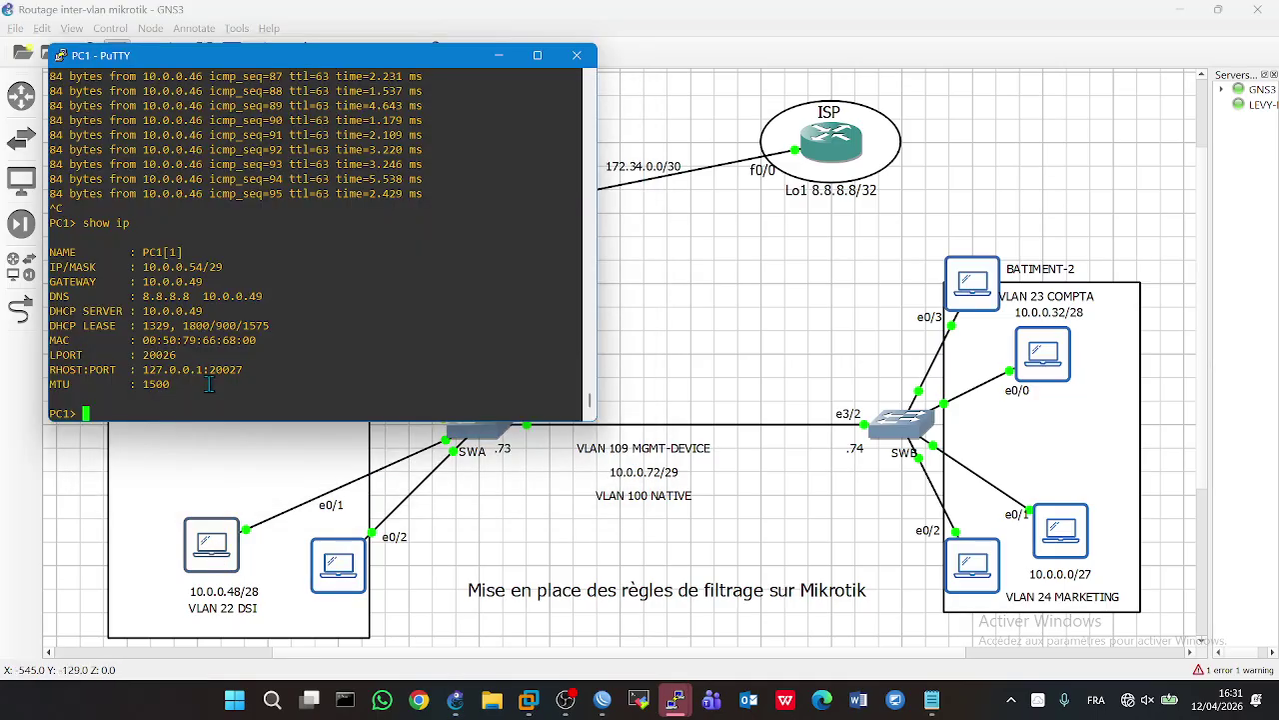
pyautogui.press('Up')
pyautogui.press('Up')
pyautogui.press('Return')
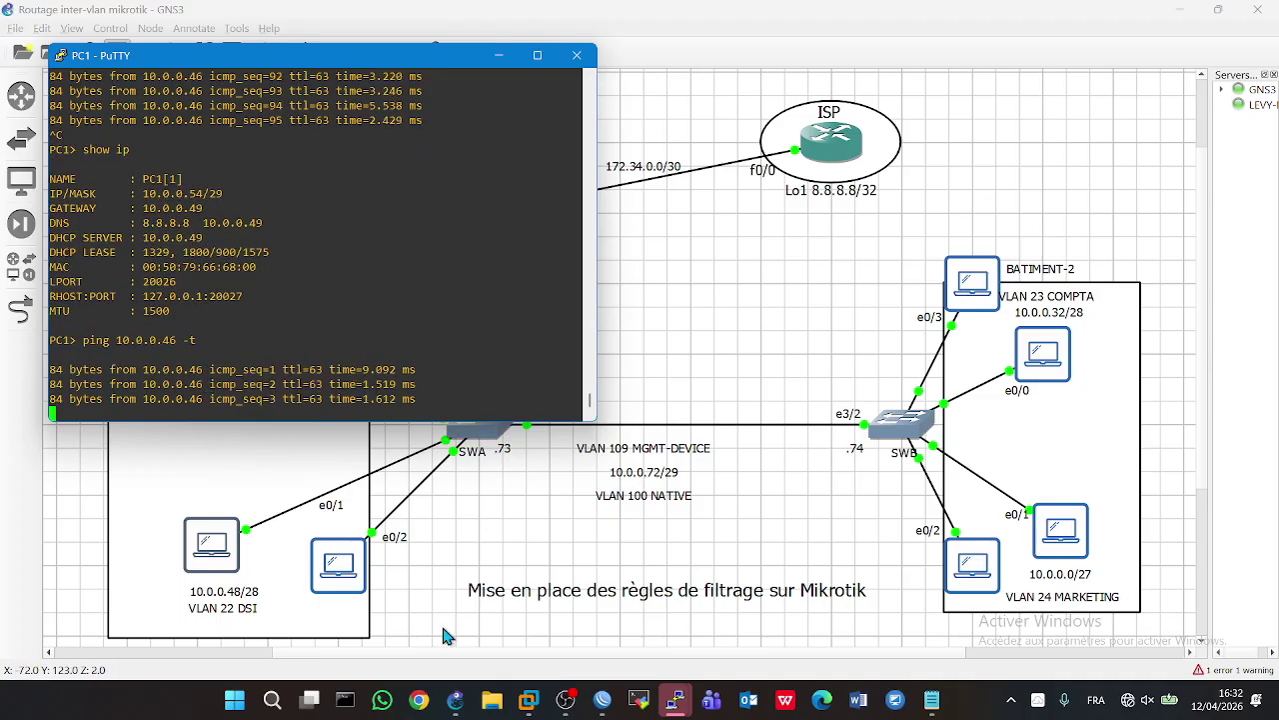
pyautogui.click(455, 699)
pyautogui.click(602, 700)
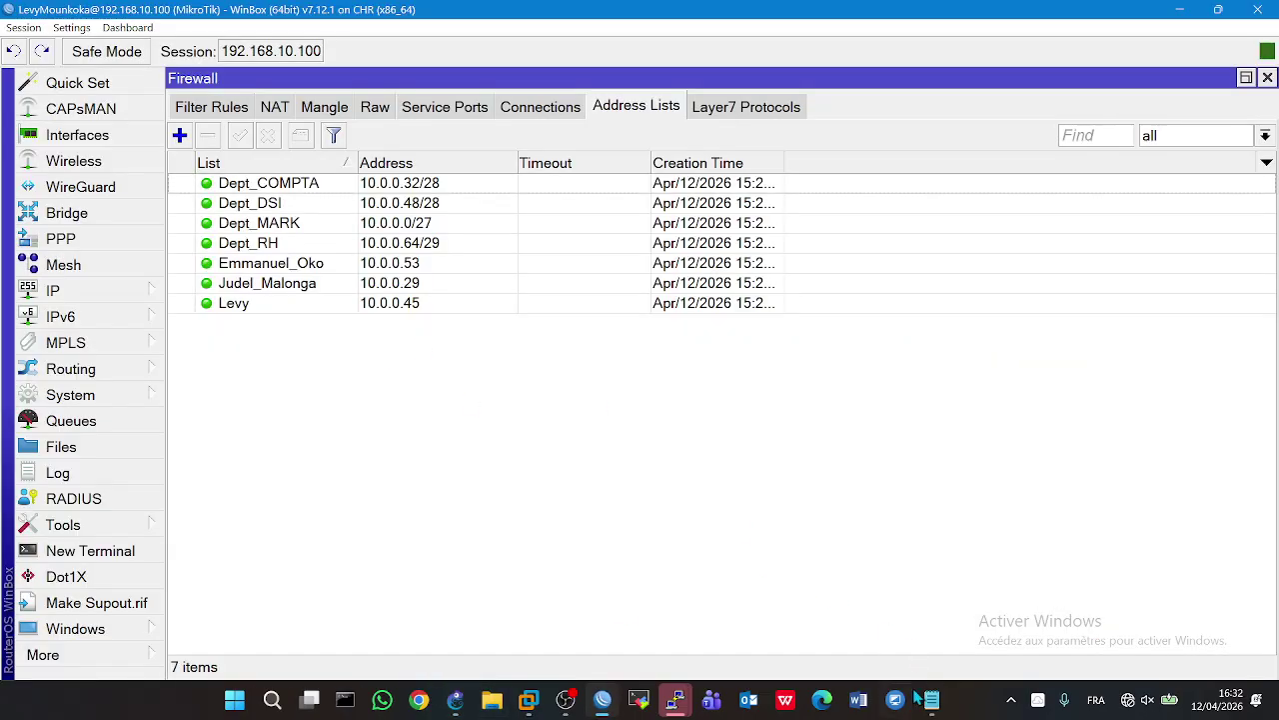
pyautogui.click(932, 700)
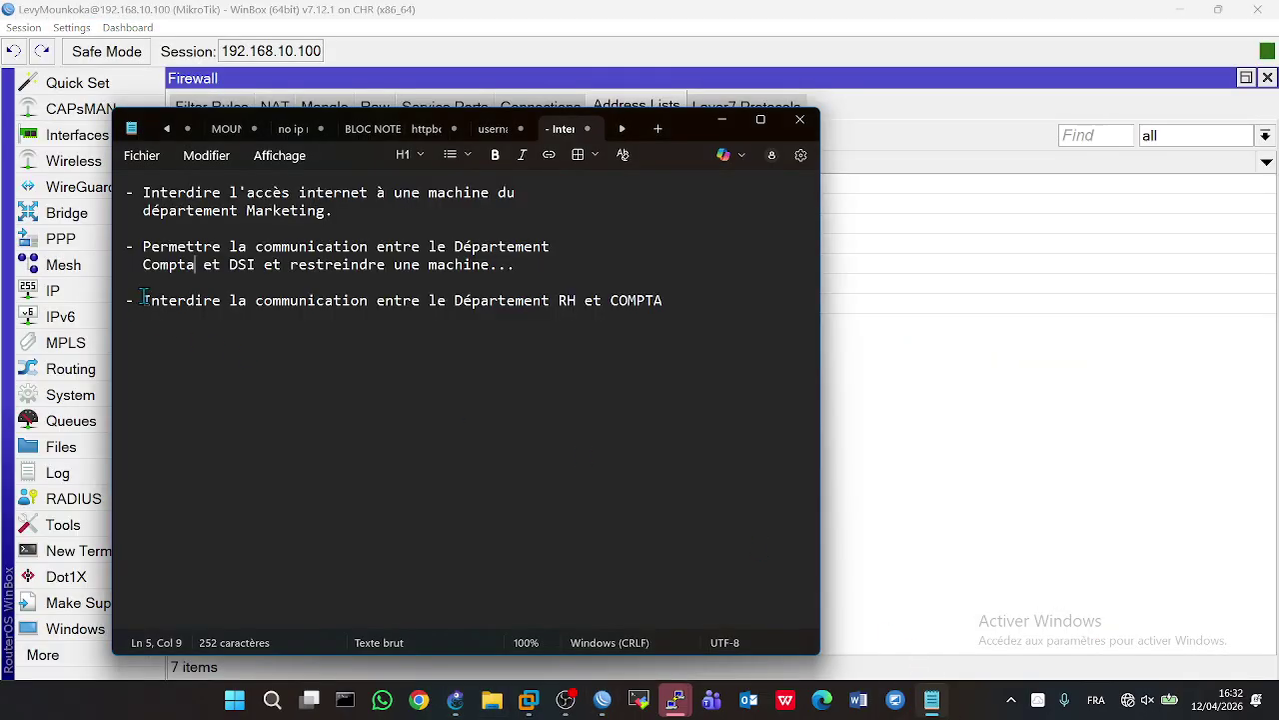
pyautogui.moveTo(147, 300); pyautogui.dragTo(581, 325)
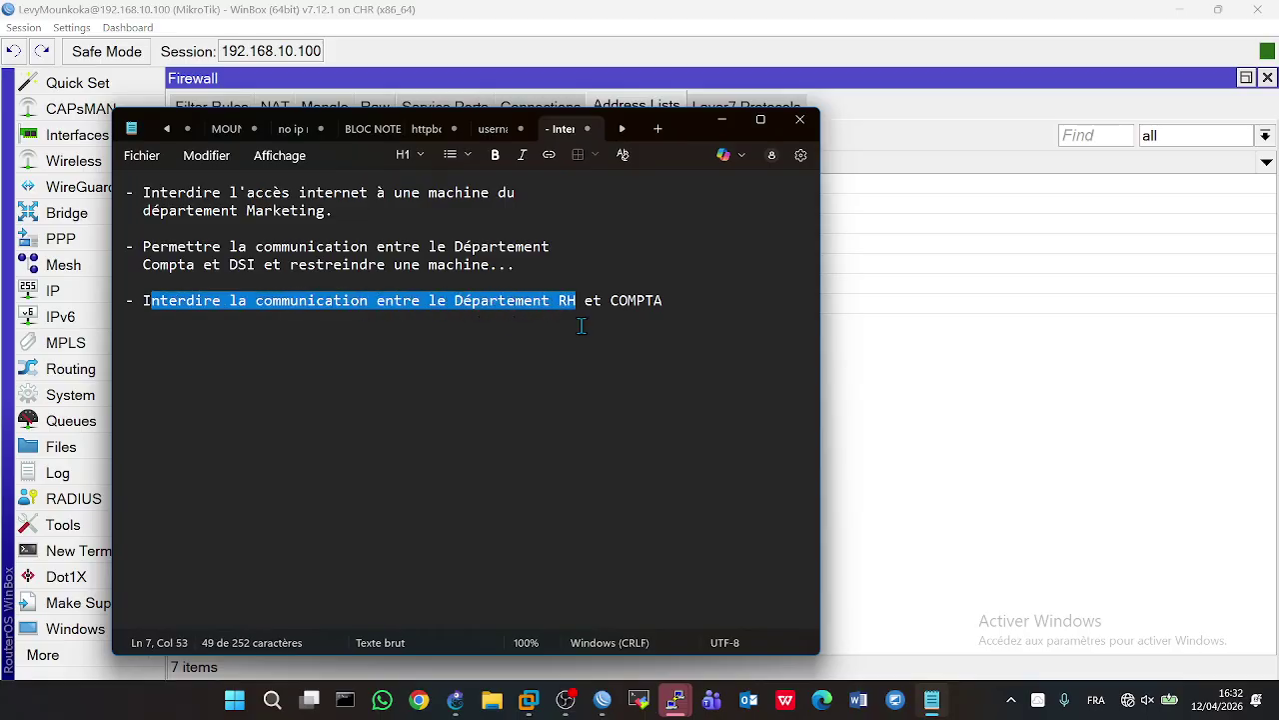
pyautogui.click(870, 443)
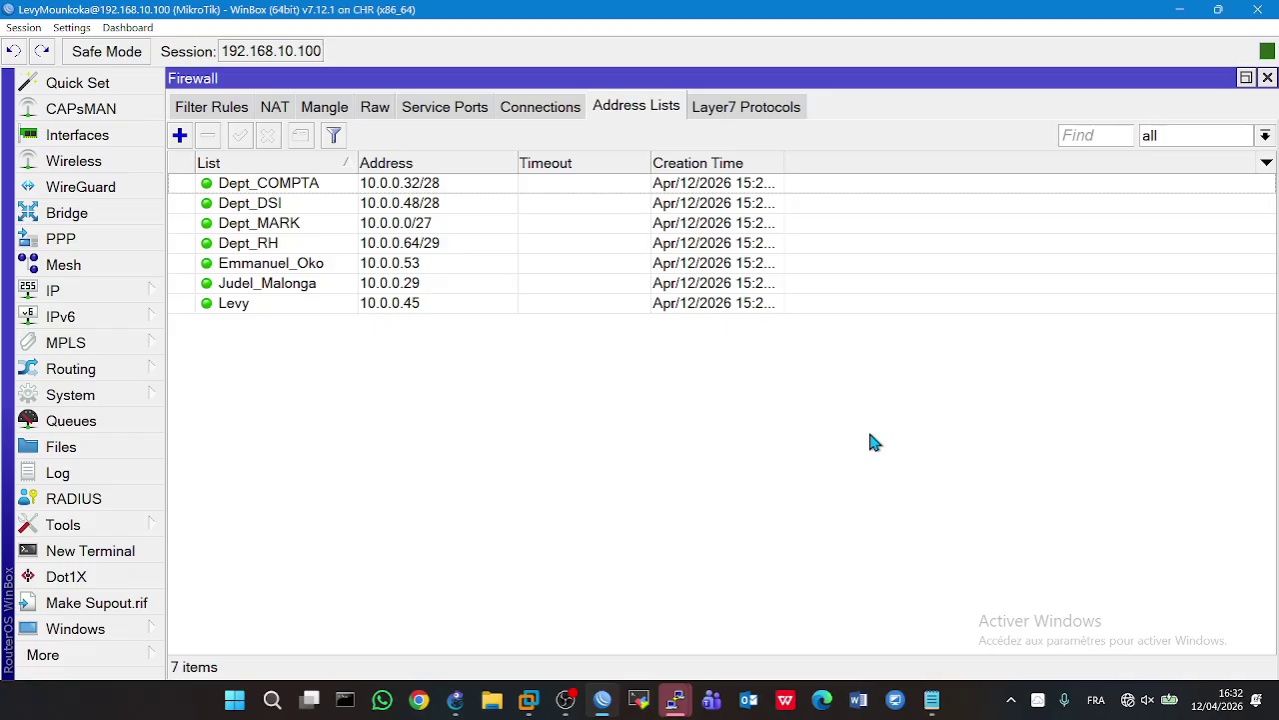
# - Start a new forward rule with source 10.0.0.64/29 and a 10.0.0.32 destination address
pyautogui.click(210, 107)
pyautogui.click(180, 136)
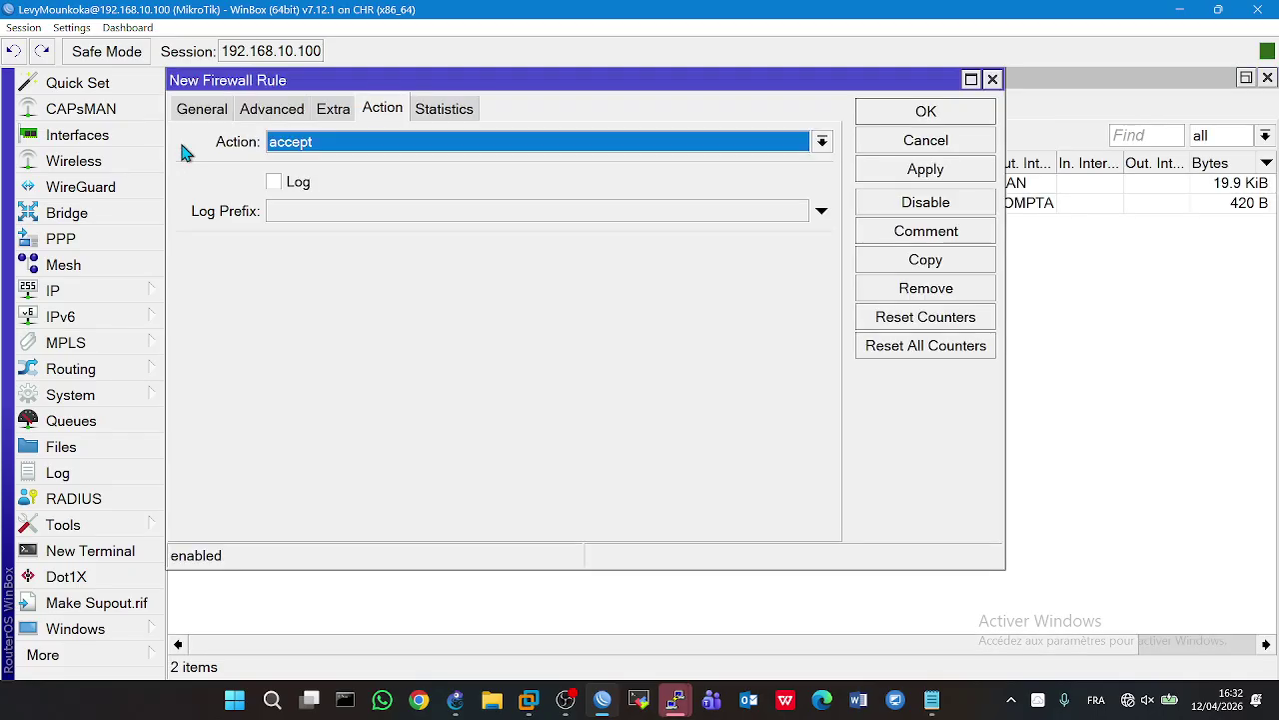
pyautogui.click(210, 110)
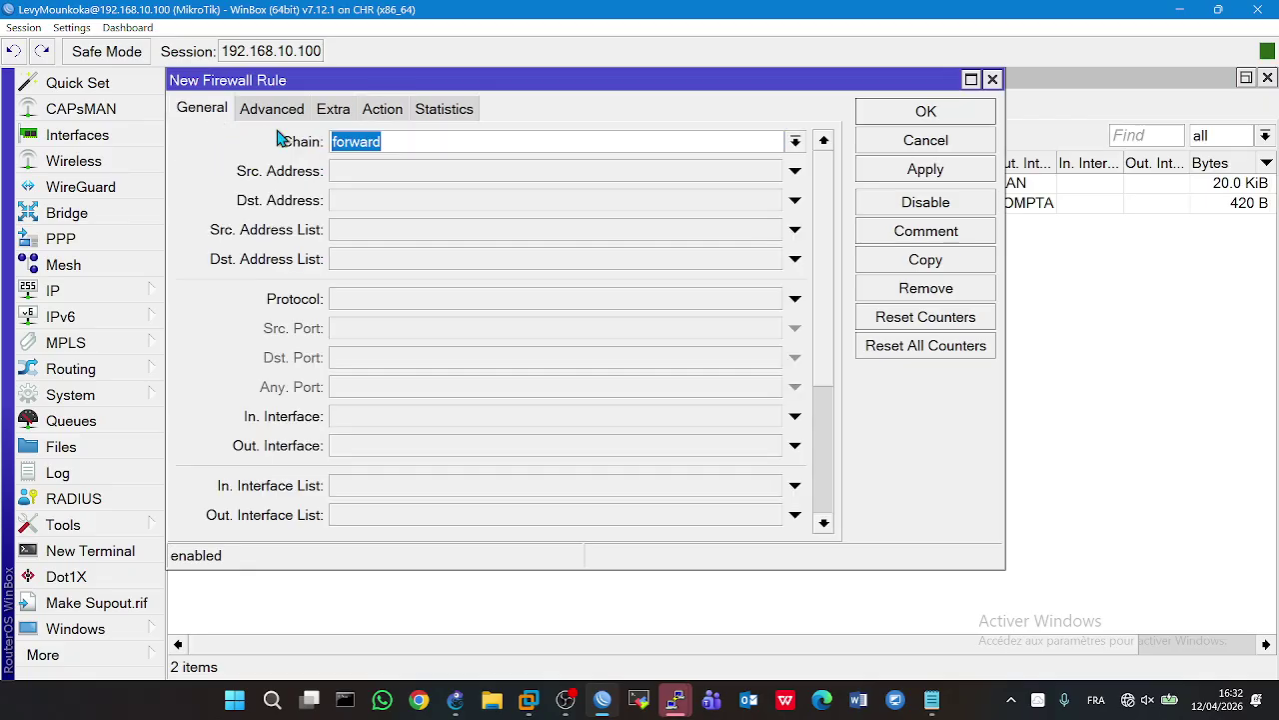
pyautogui.click(383, 172)
pyautogui.write('10.0.0.64/29')
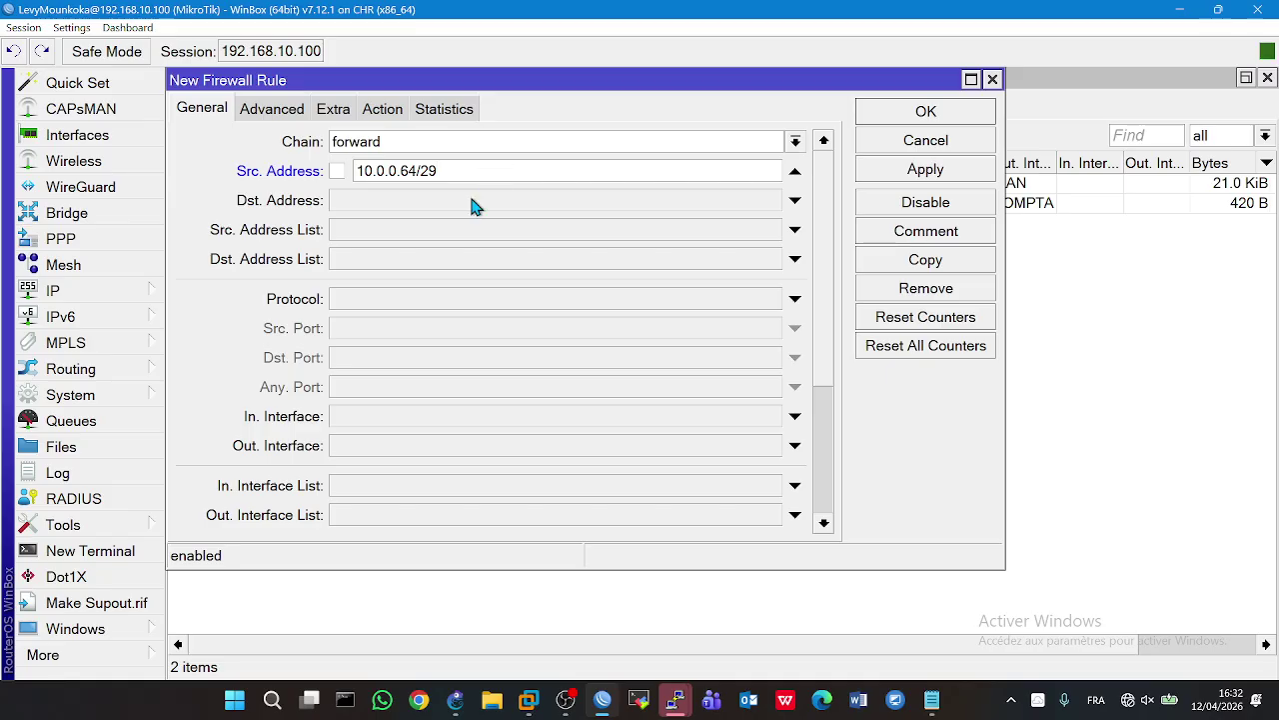
pyautogui.click(476, 207)
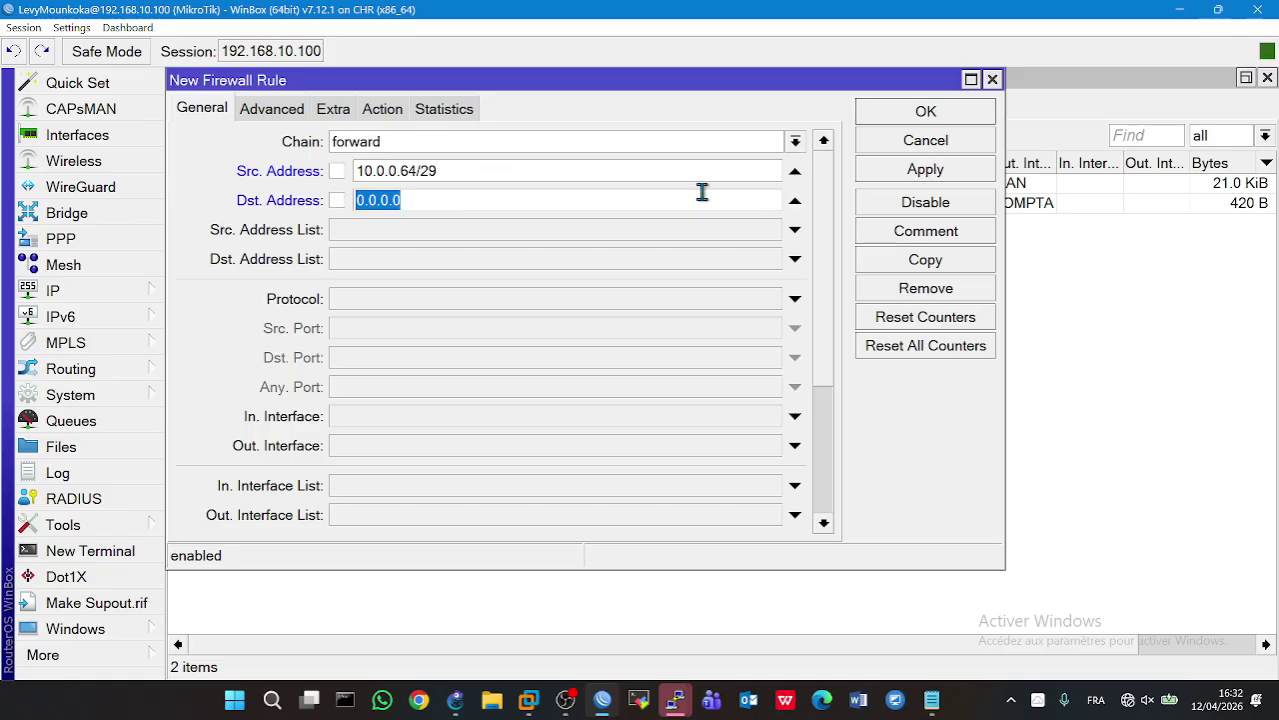
pyautogui.moveTo(456, 699)
pyautogui.moveTo(478, 617)
pyautogui.write('10.0.0.32/38')
# - Set address lists Dept_RH and Dept_COMPTA, and correct the destination to 10.0.0.32/28
pyautogui.click(416, 233)
pyautogui.click(780, 231)
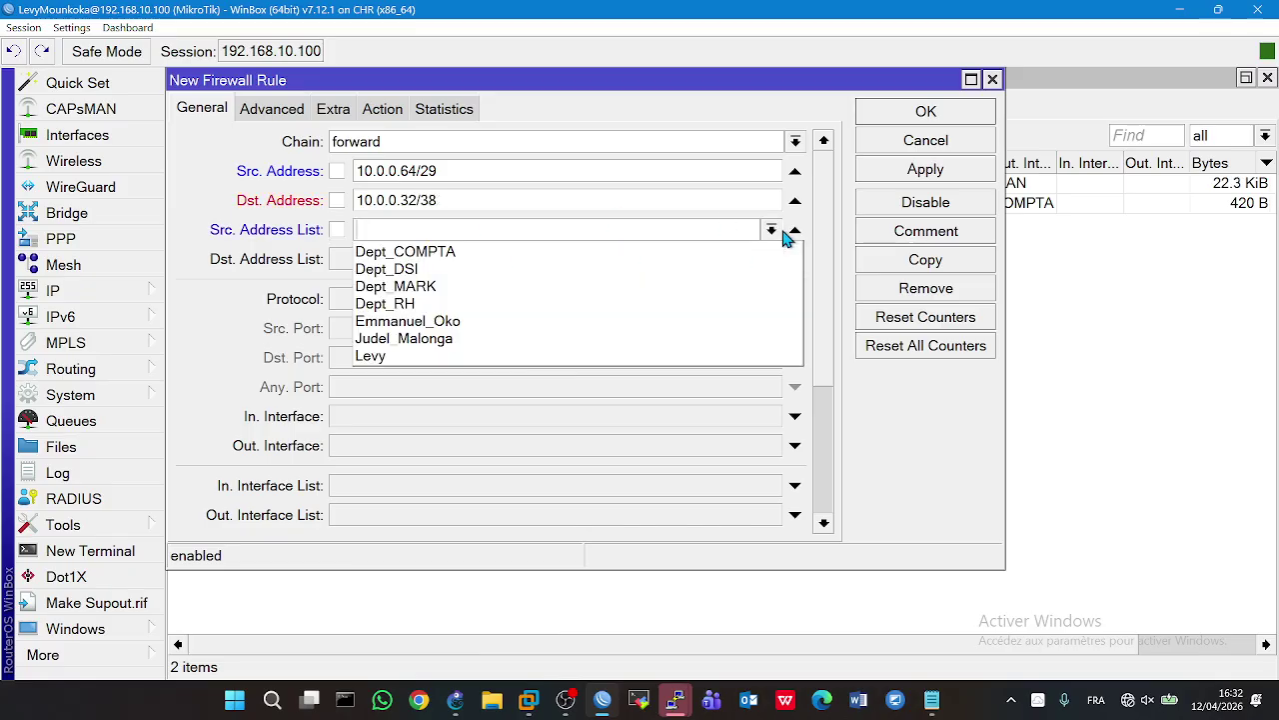
pyautogui.click(411, 310)
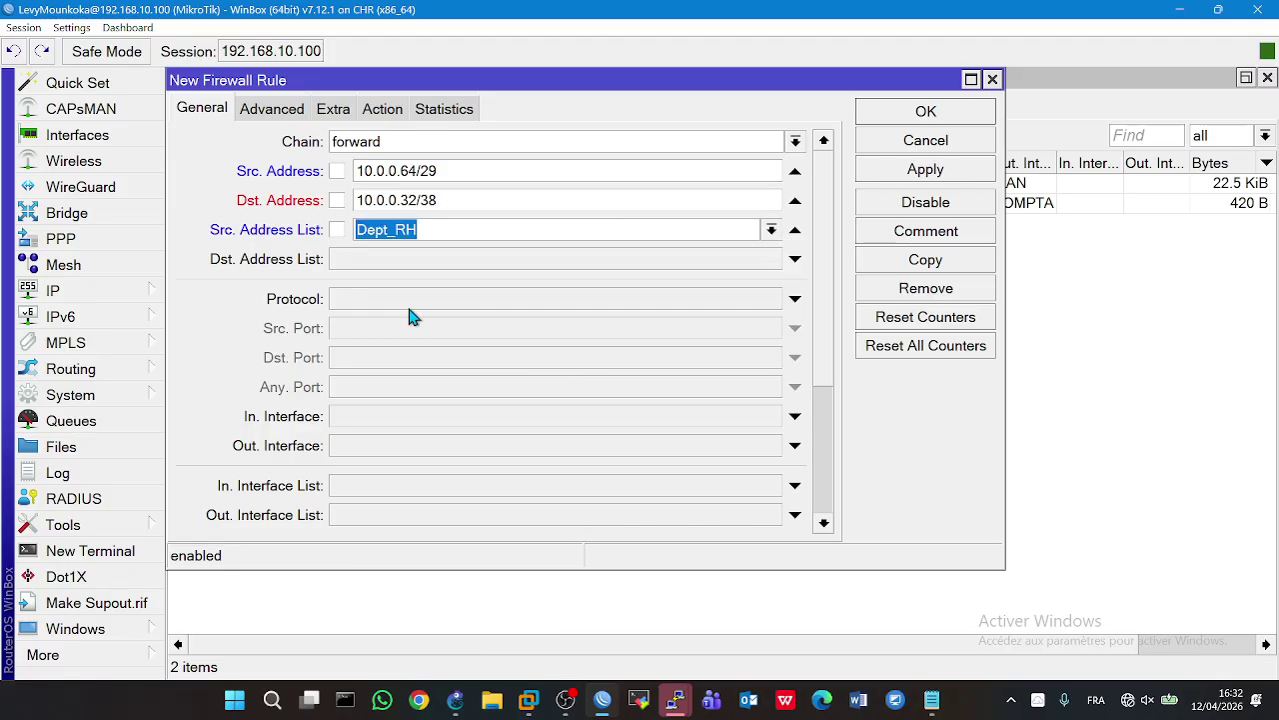
pyautogui.click(797, 260)
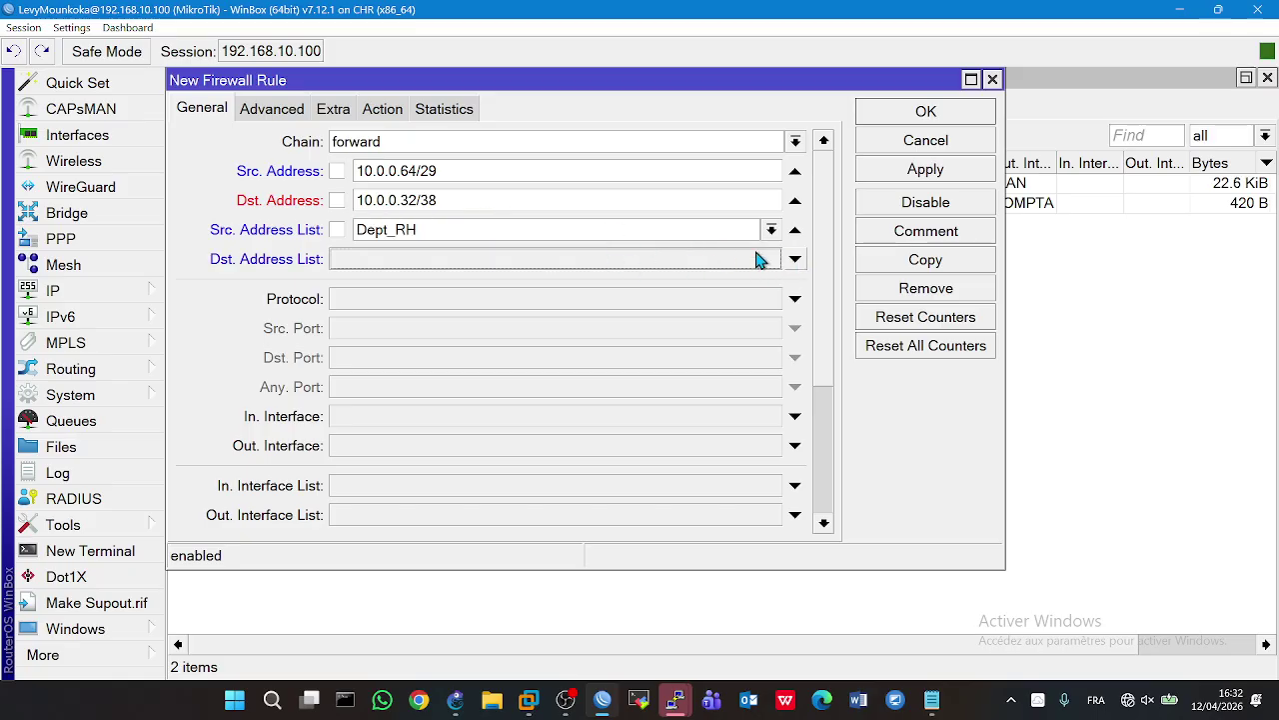
pyautogui.click(795, 259)
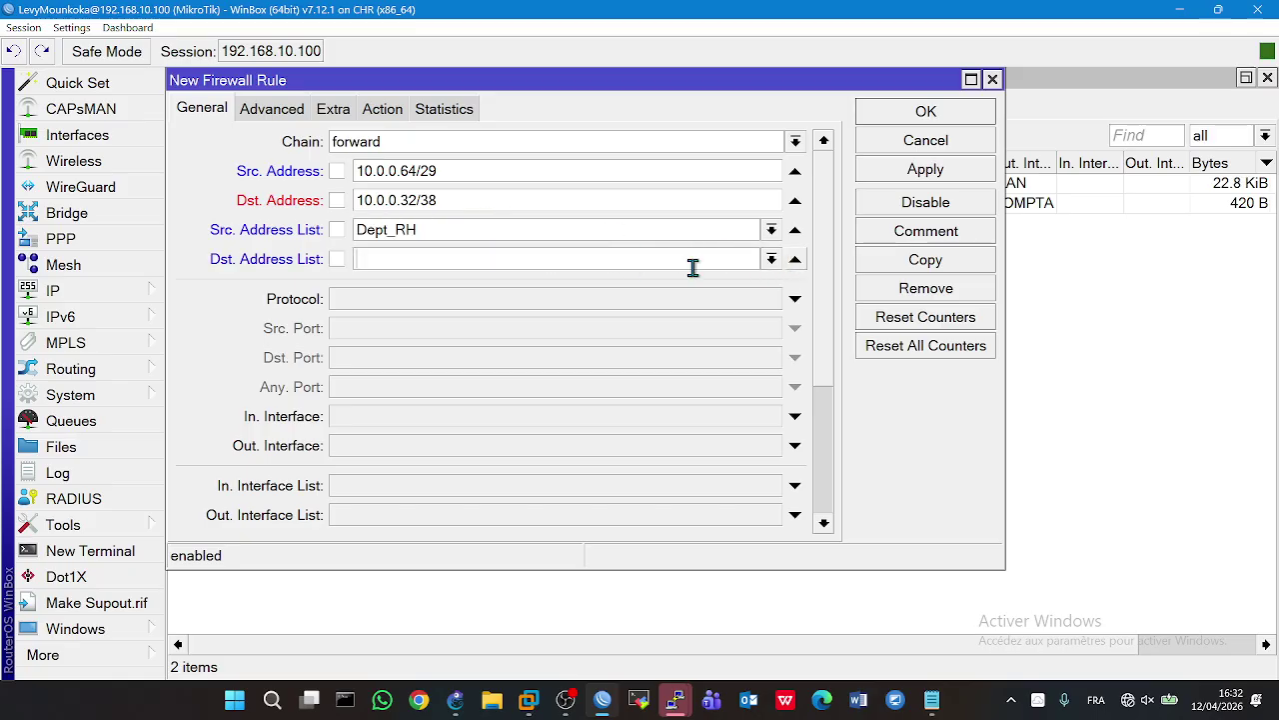
pyautogui.click(772, 259)
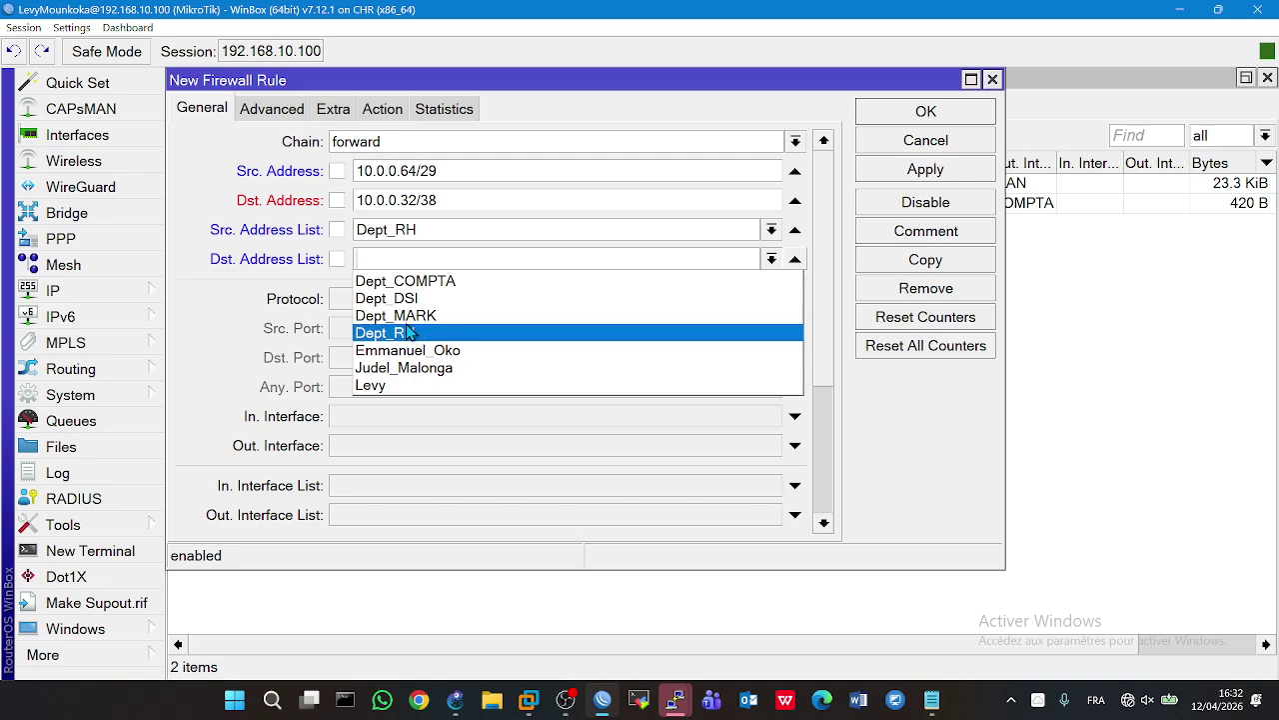
pyautogui.click(400, 283)
pyautogui.click(430, 200)
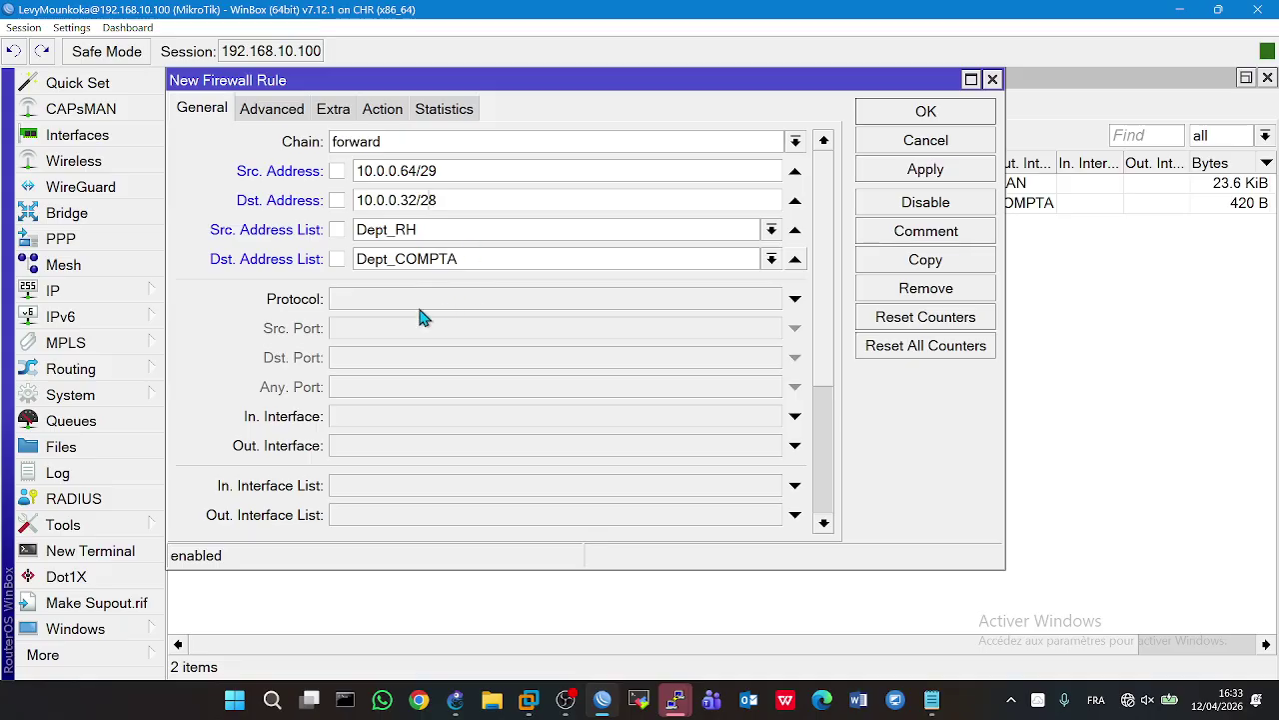
# - Match traffic entering on interface RH and leaving on interface COMPTA
pyautogui.click(420, 416)
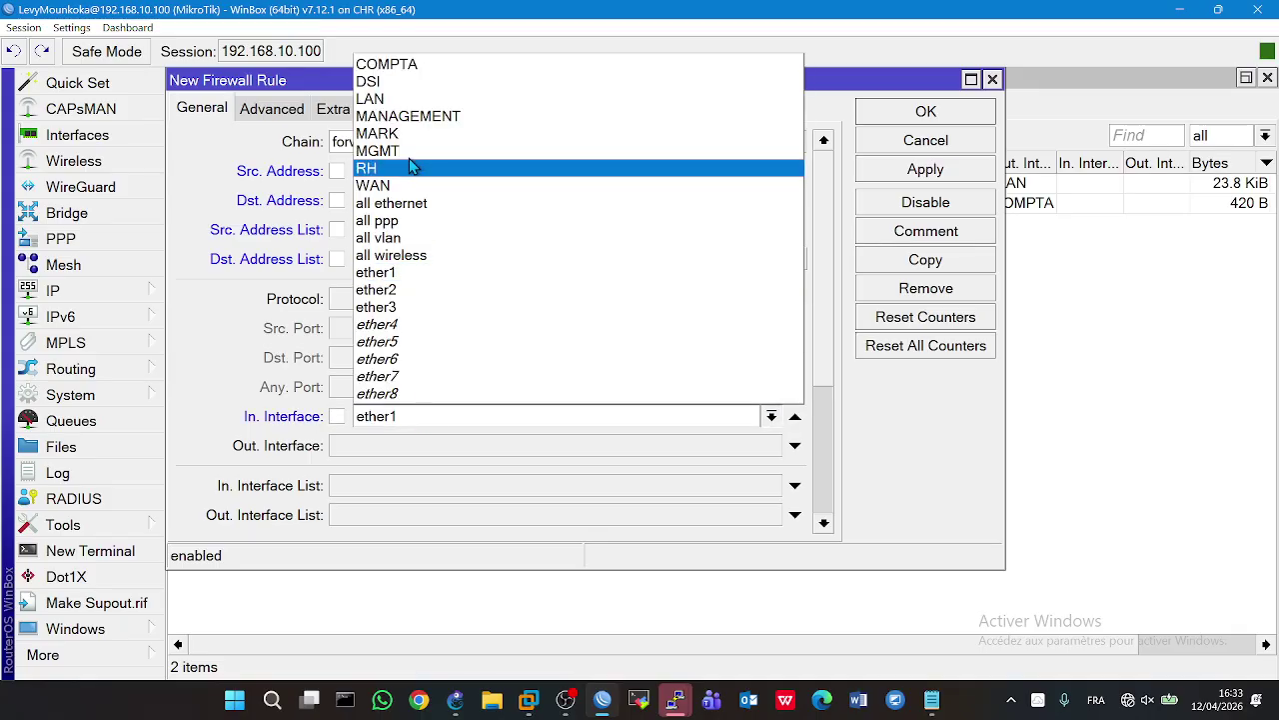
pyautogui.click(385, 168)
pyautogui.click(390, 446)
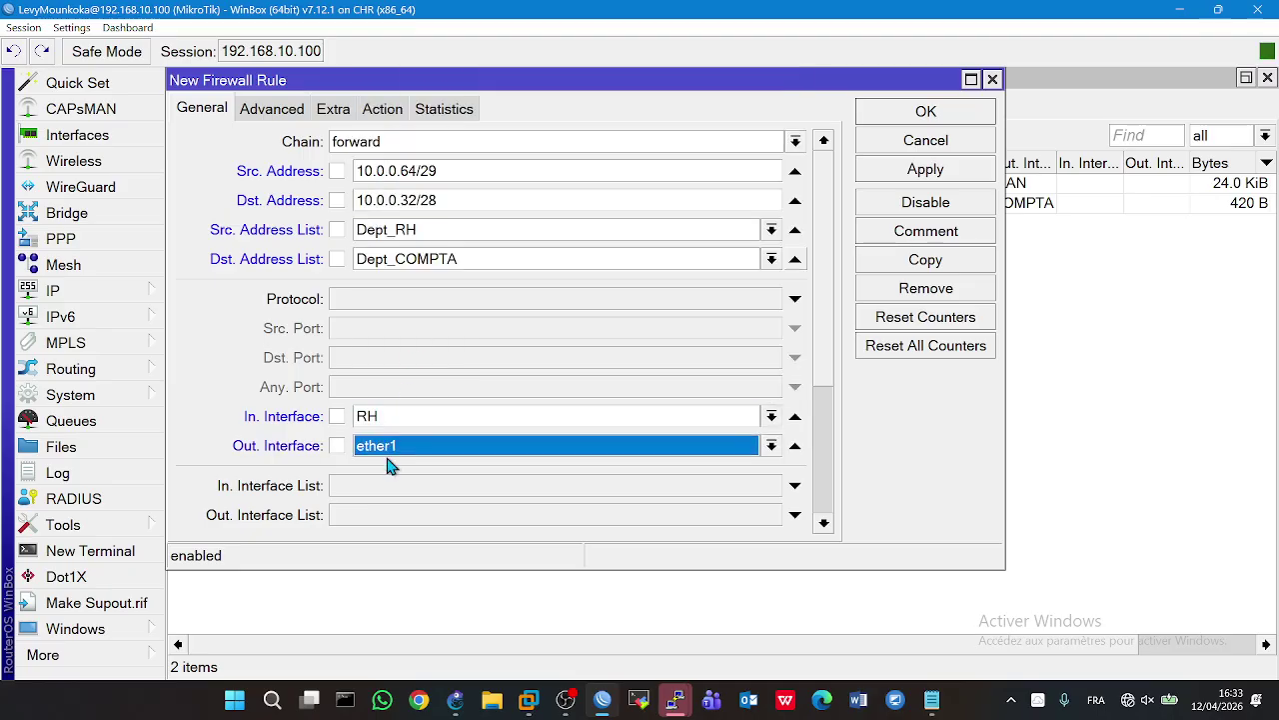
pyautogui.click(400, 446)
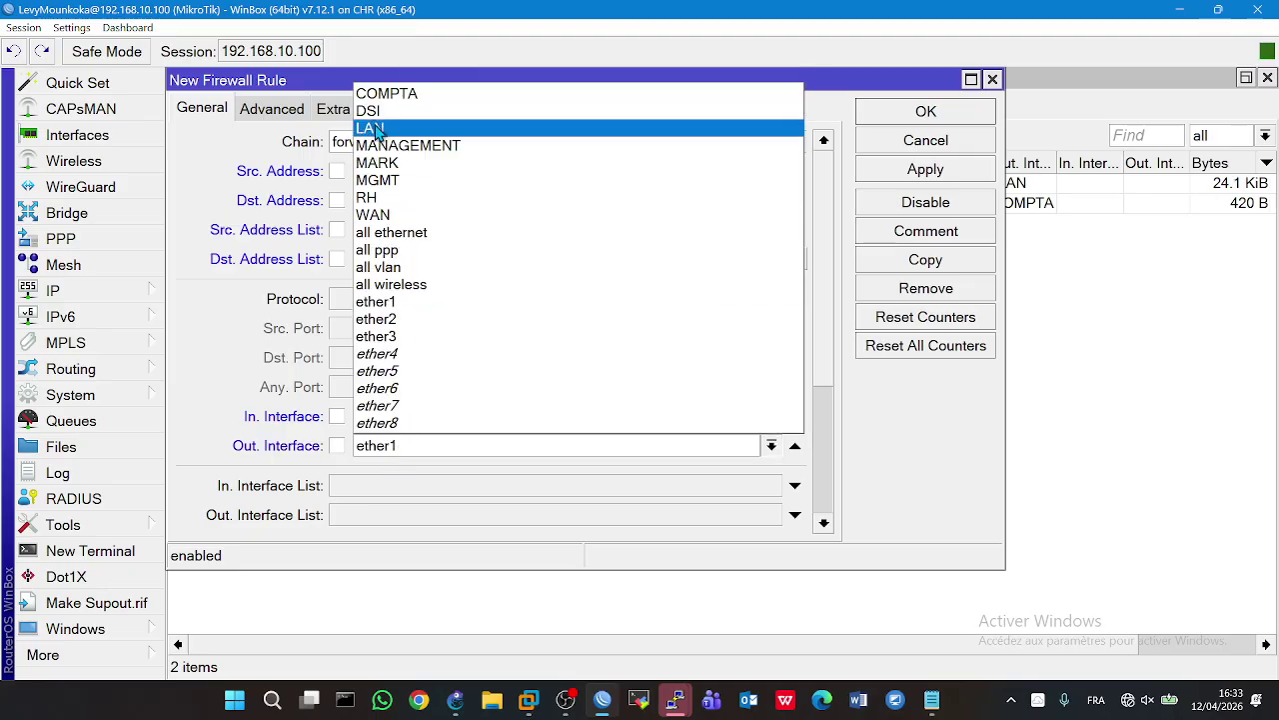
pyautogui.click(388, 94)
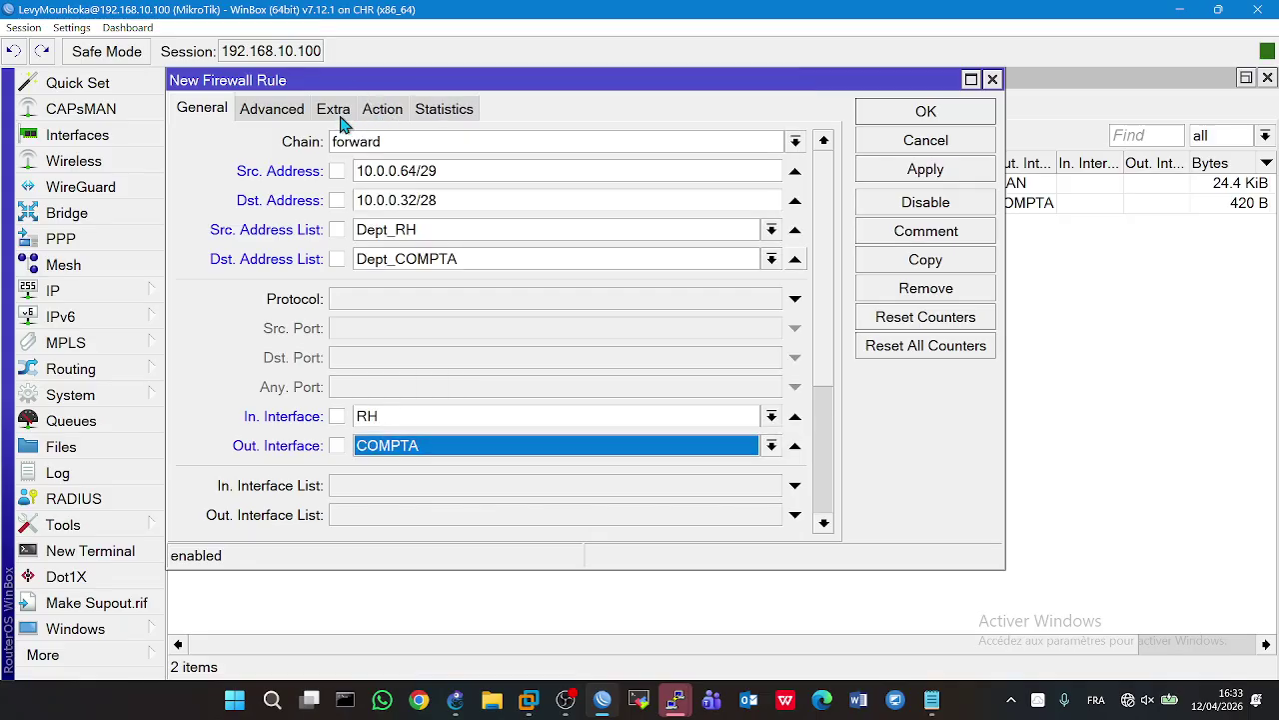
pyautogui.click(340, 118)
# - Set the RH-to-COMPTA rule to reject, save it, and widen the address-list columns
pyautogui.click(376, 110)
pyautogui.click(357, 148)
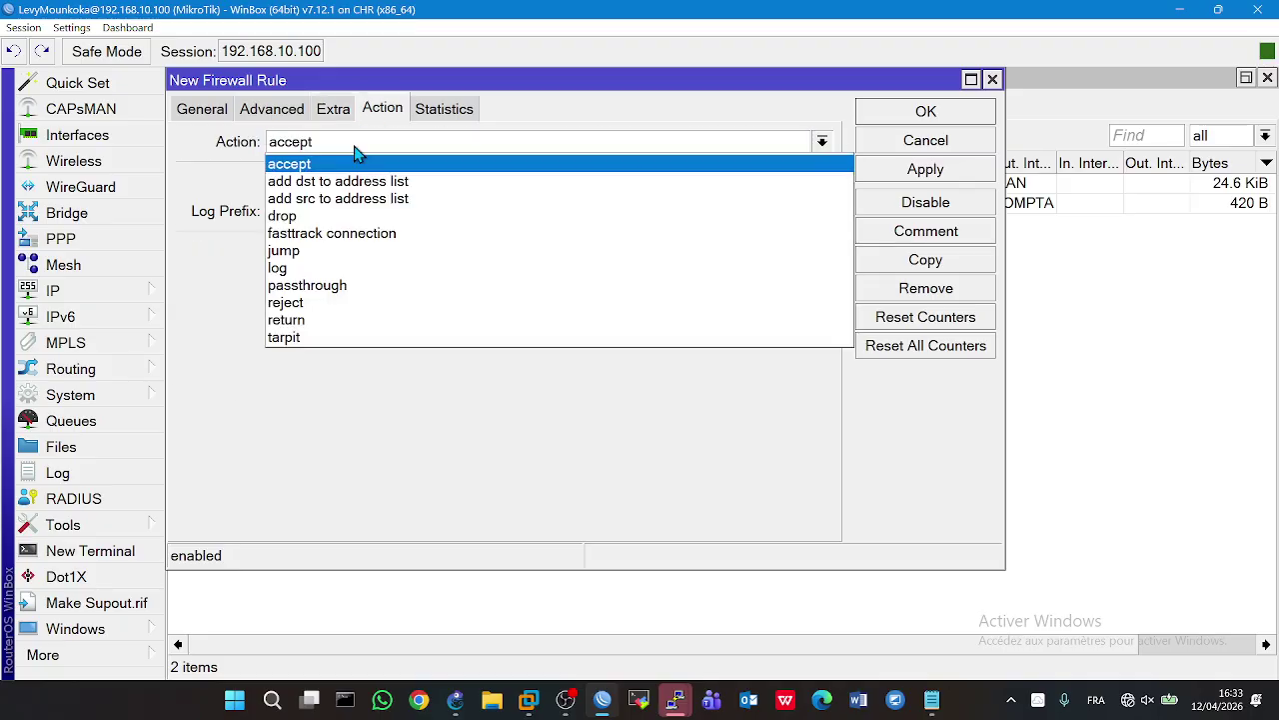
pyautogui.click(300, 303)
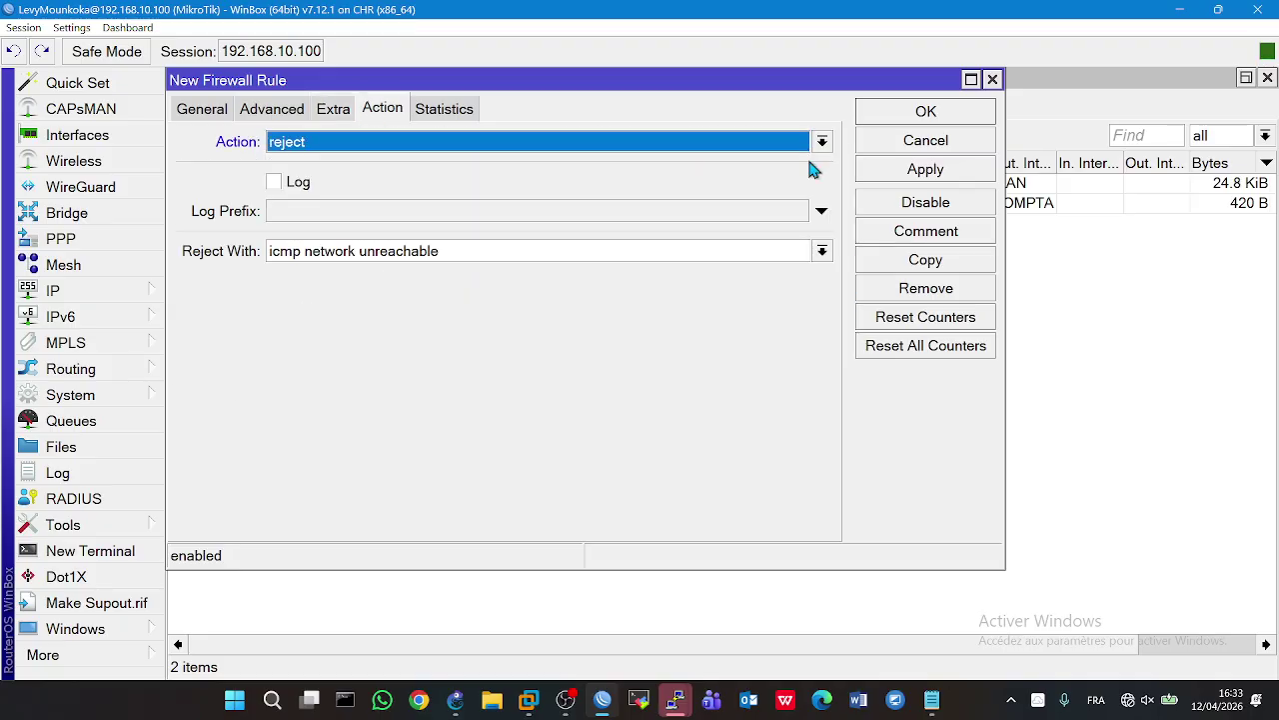
pyautogui.click(884, 176)
pyautogui.click(895, 113)
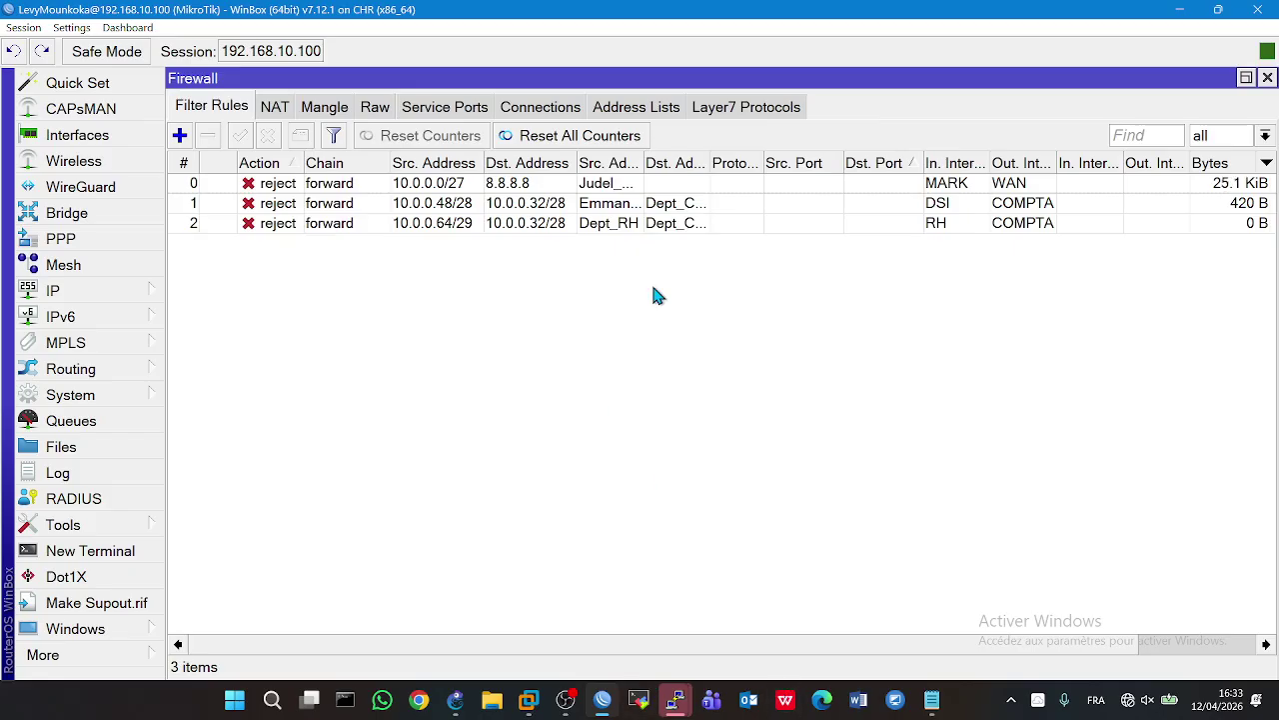
pyautogui.moveTo(643, 165); pyautogui.dragTo(716, 172)
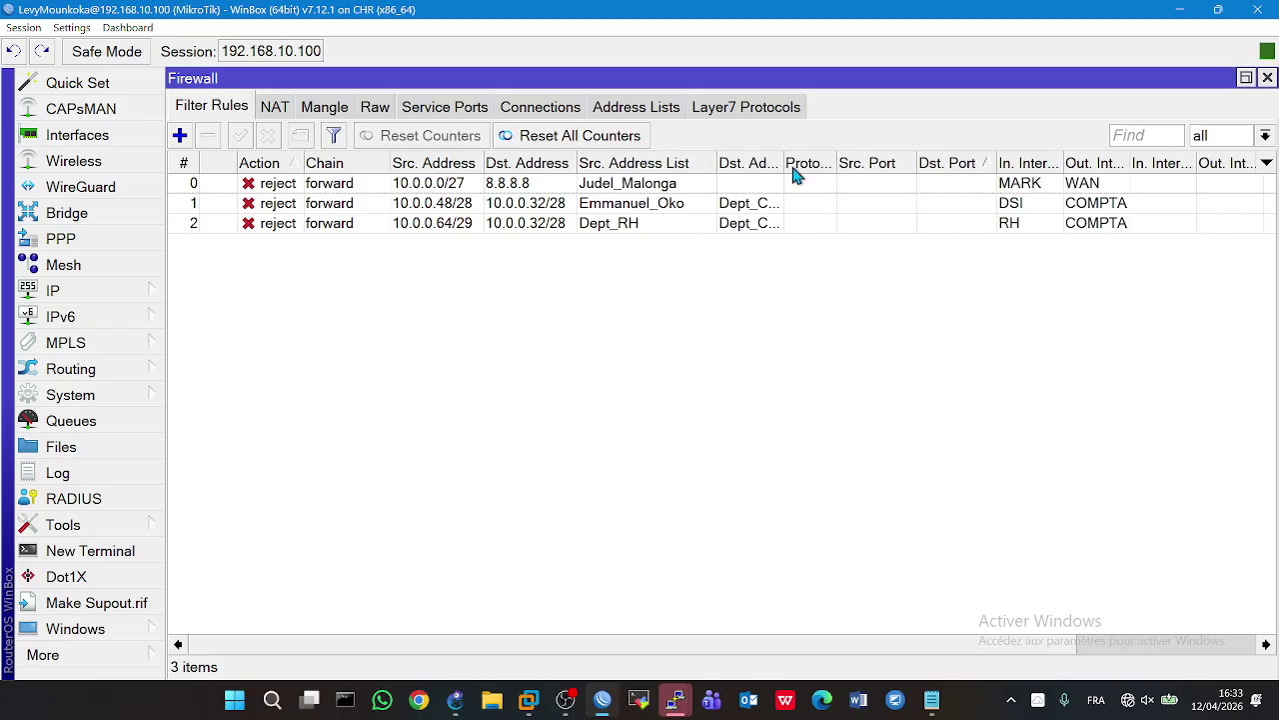
pyautogui.moveTo(784, 180); pyautogui.dragTo(862, 182)
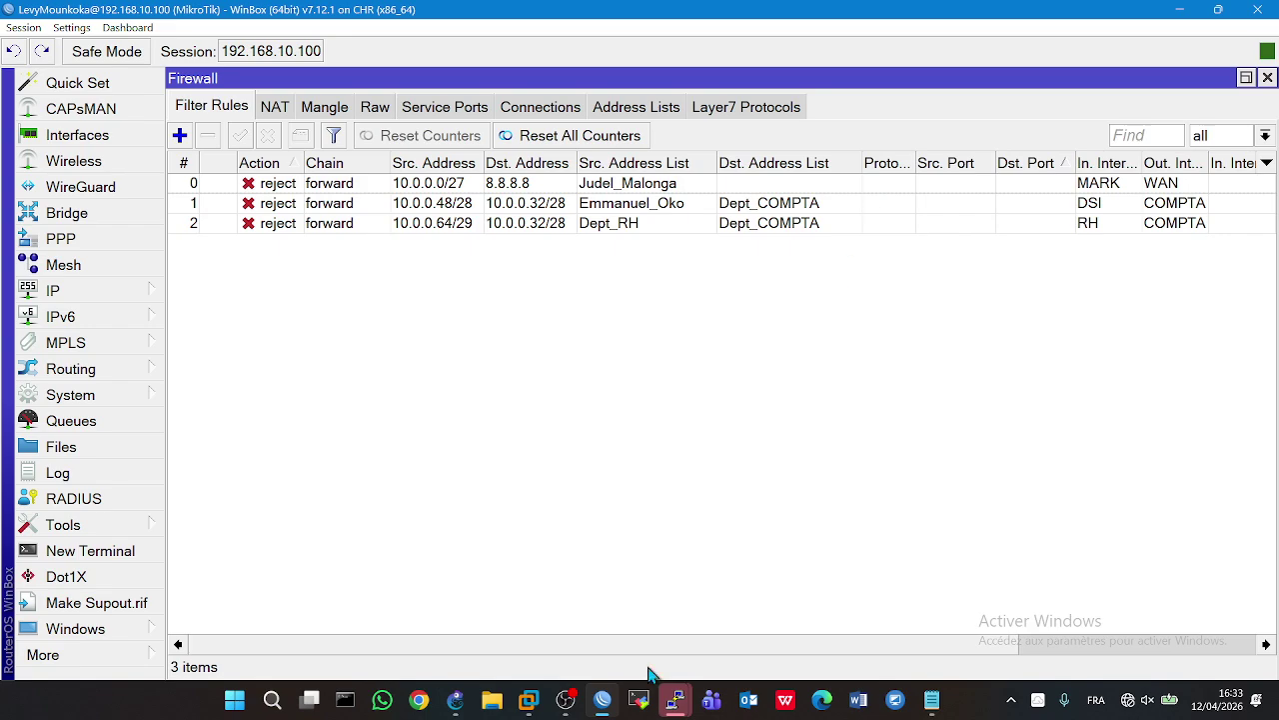
# - From PC2, ping 10.0.0.46 and confirm it returns network unreachable
pyautogui.click(454, 699)
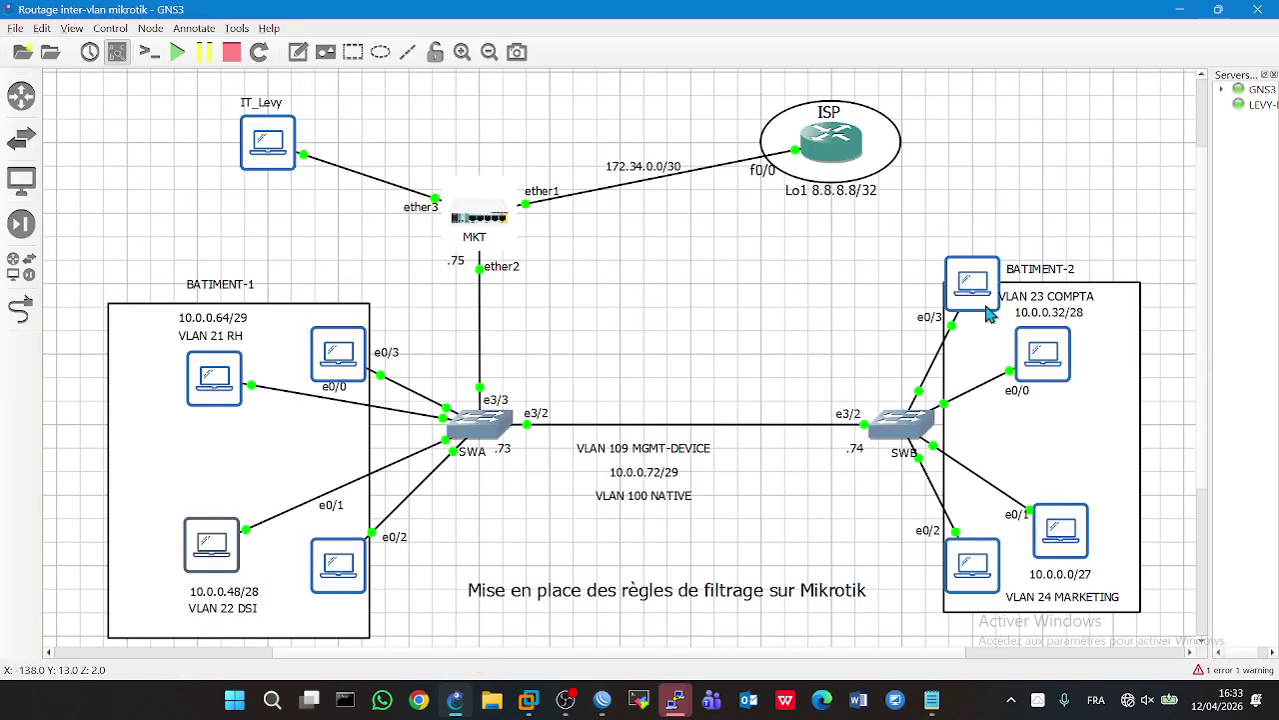
pyautogui.doubleClick(984, 300)
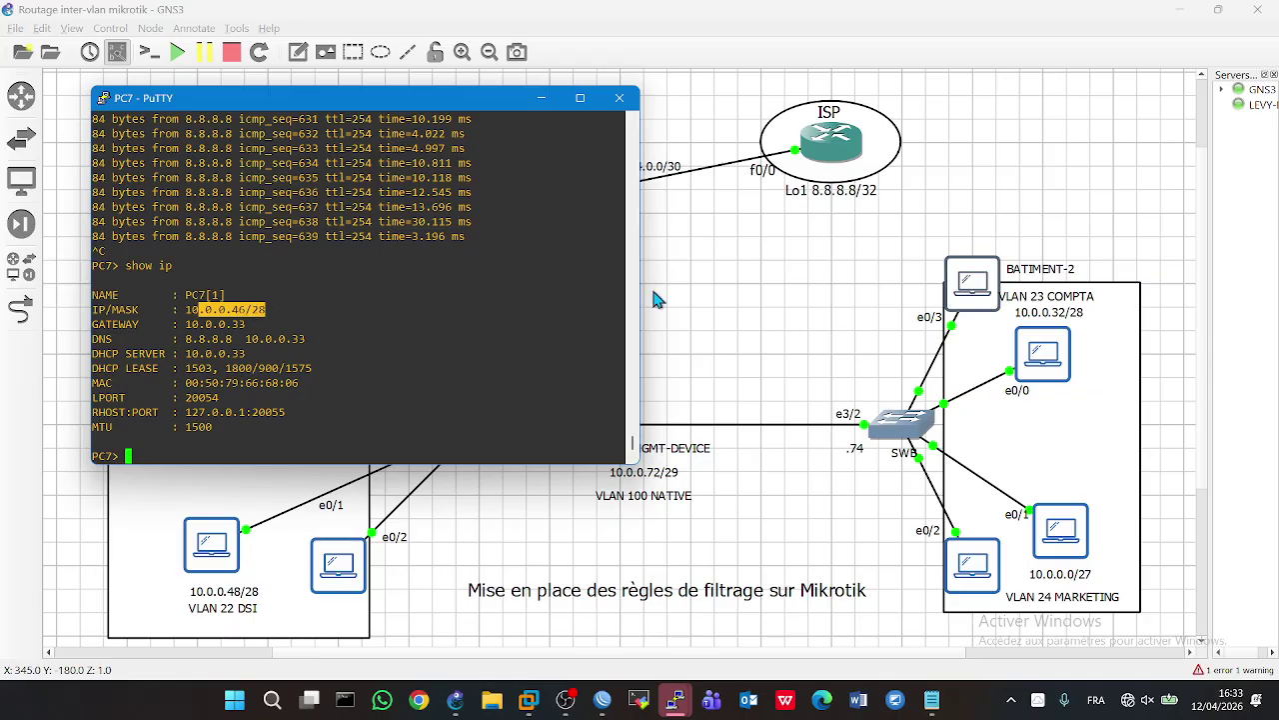
pyautogui.click(701, 311)
pyautogui.doubleClick(262, 331)
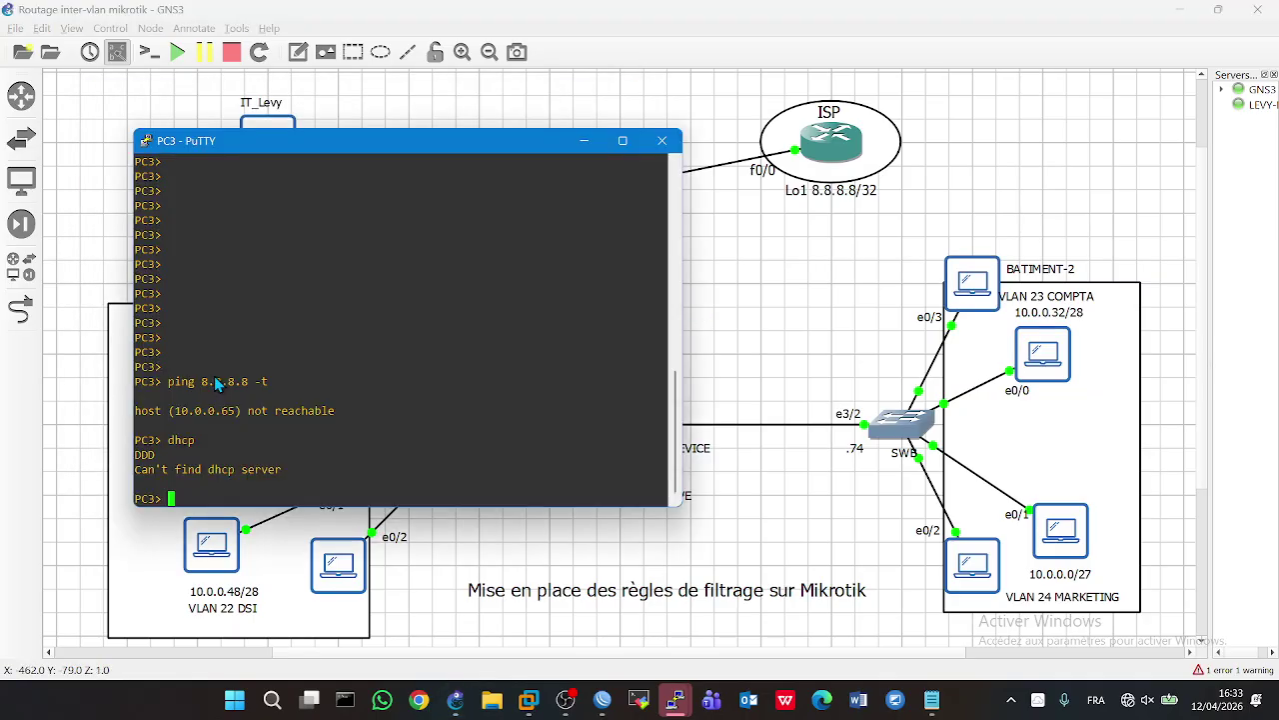
pyautogui.click(490, 540)
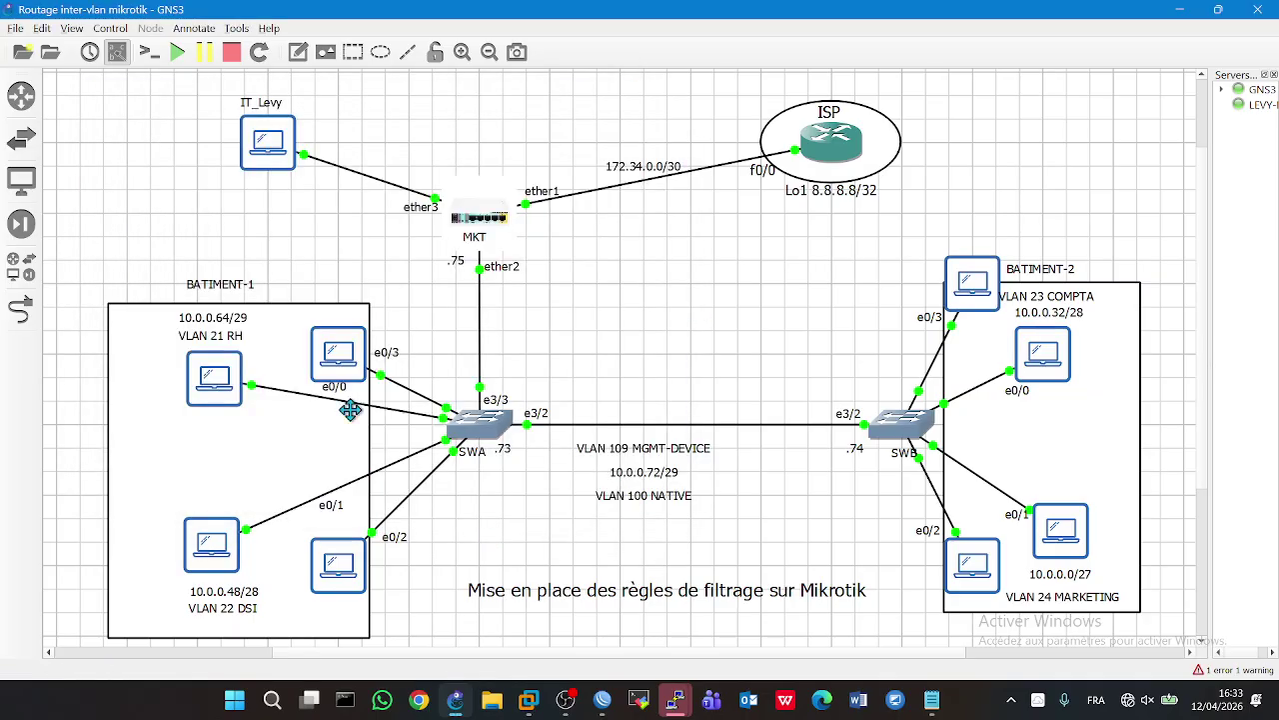
pyautogui.doubleClick(337, 345)
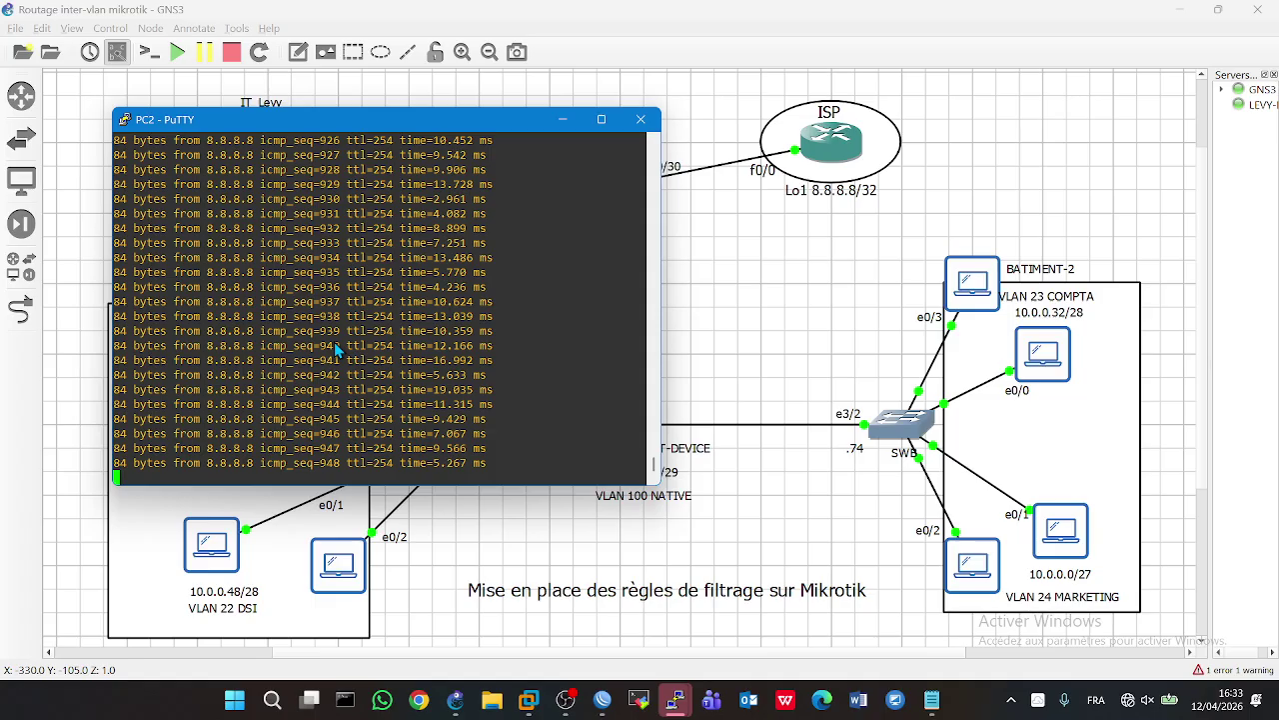
pyautogui.hotkey('ctrl', 'c')
pyautogui.write('ping ')
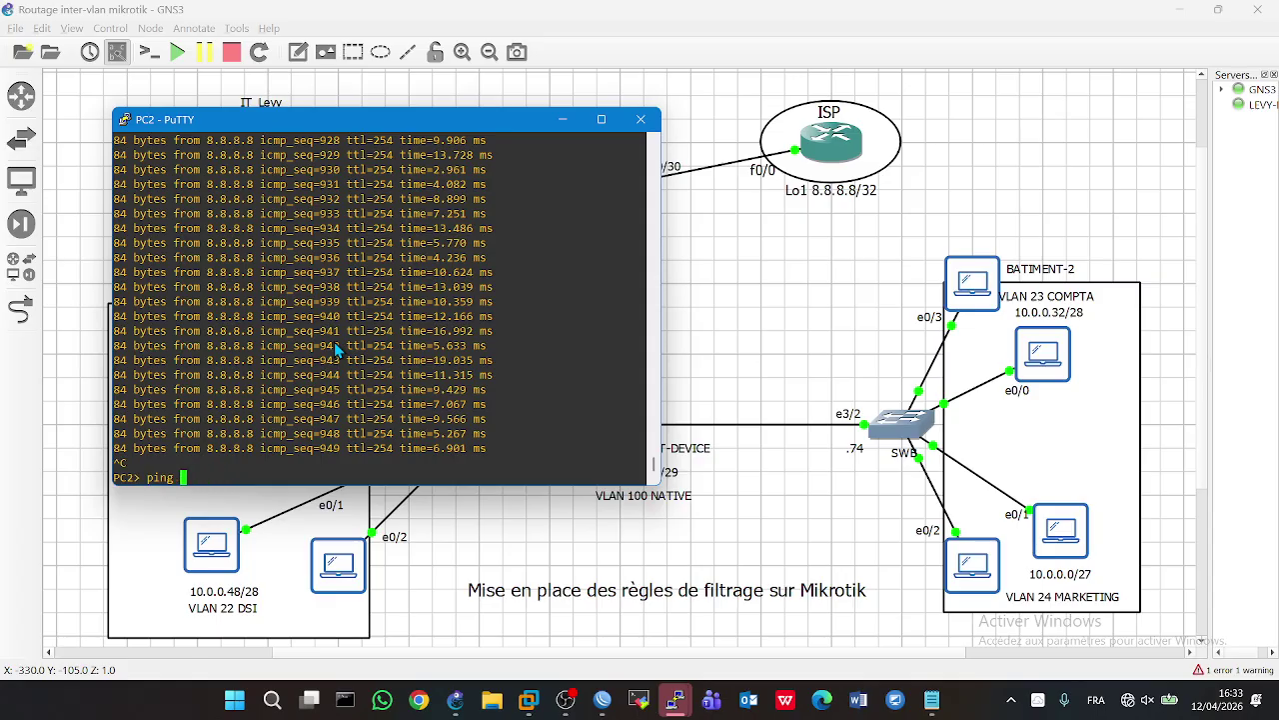
pyautogui.write('10.0.0.46')
pyautogui.press('Return')
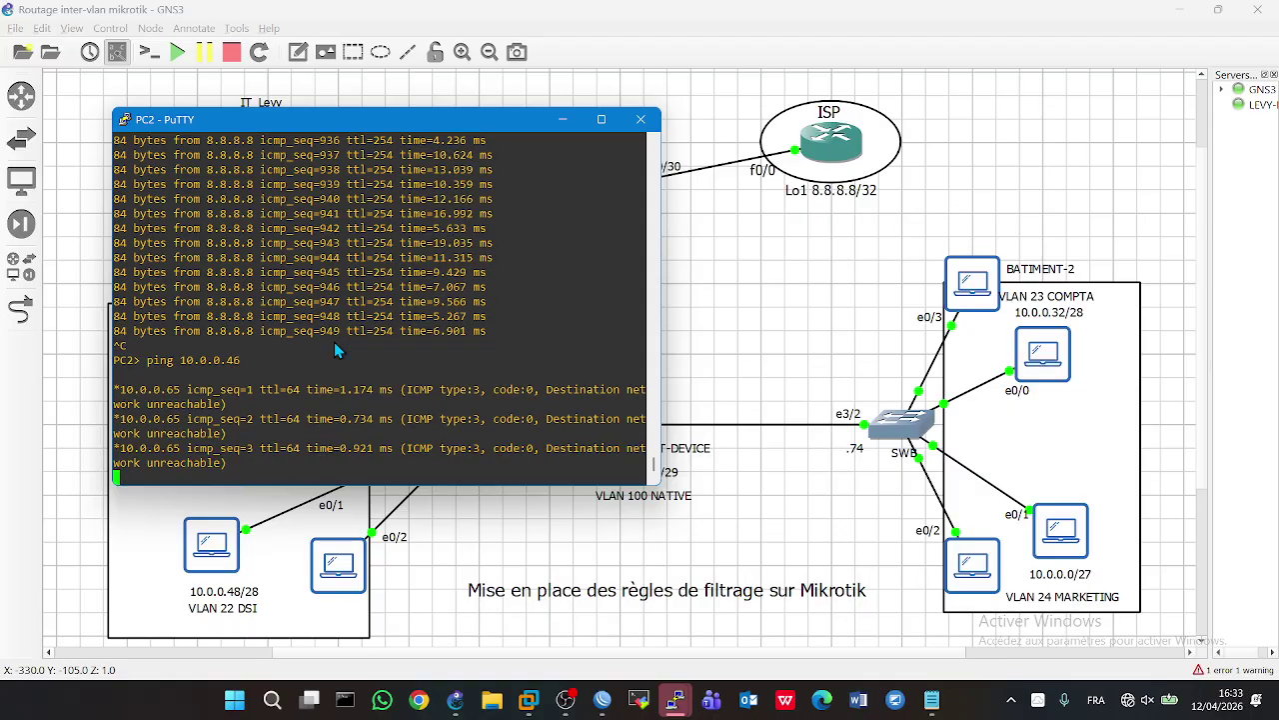
pyautogui.hotkey('ctrl', 'c')
# - Restart PC2's continuous ping to 8.8.8.8
pyautogui.write('ping 8.8.8.8')
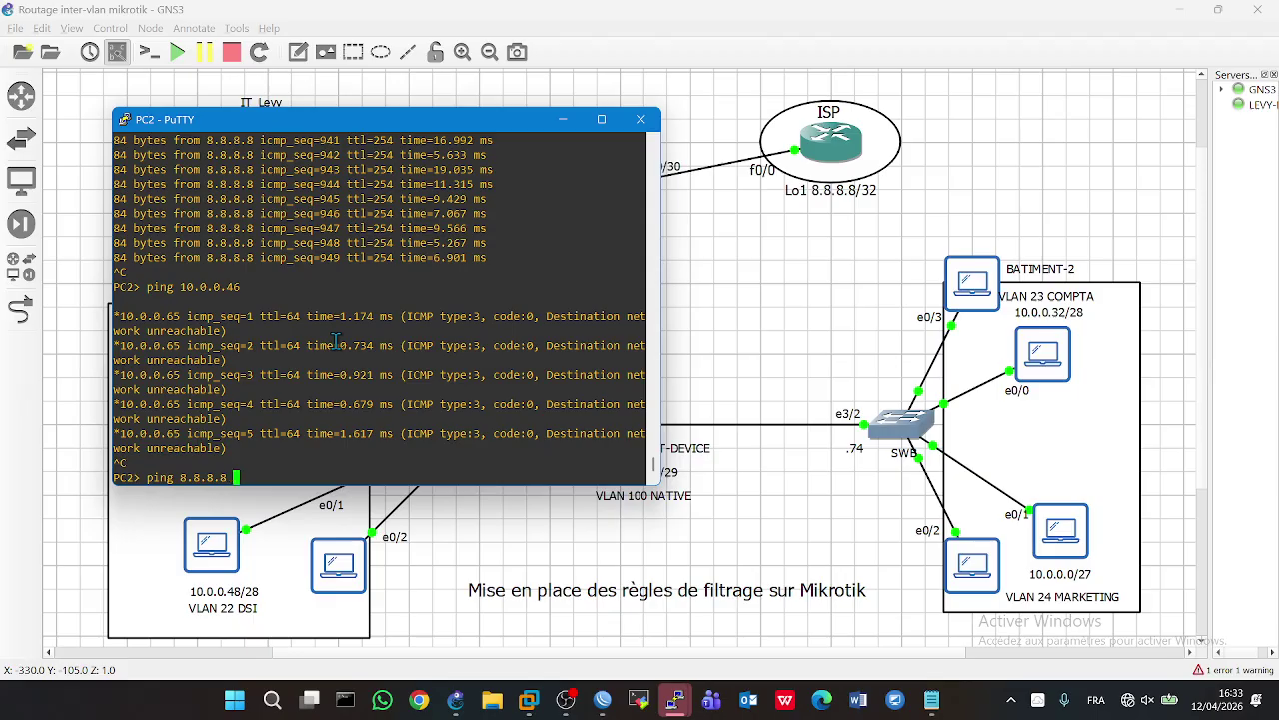
pyautogui.press('Return')
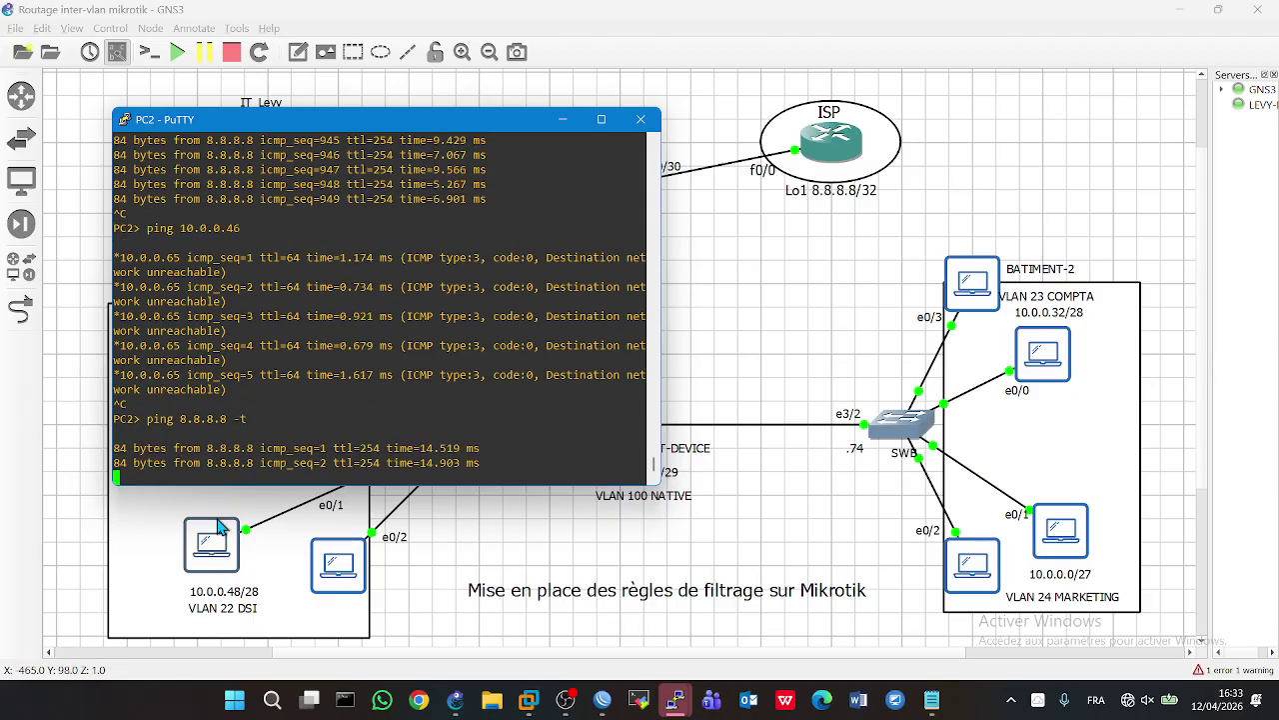
pyautogui.hotkey('alt', 'Tab')
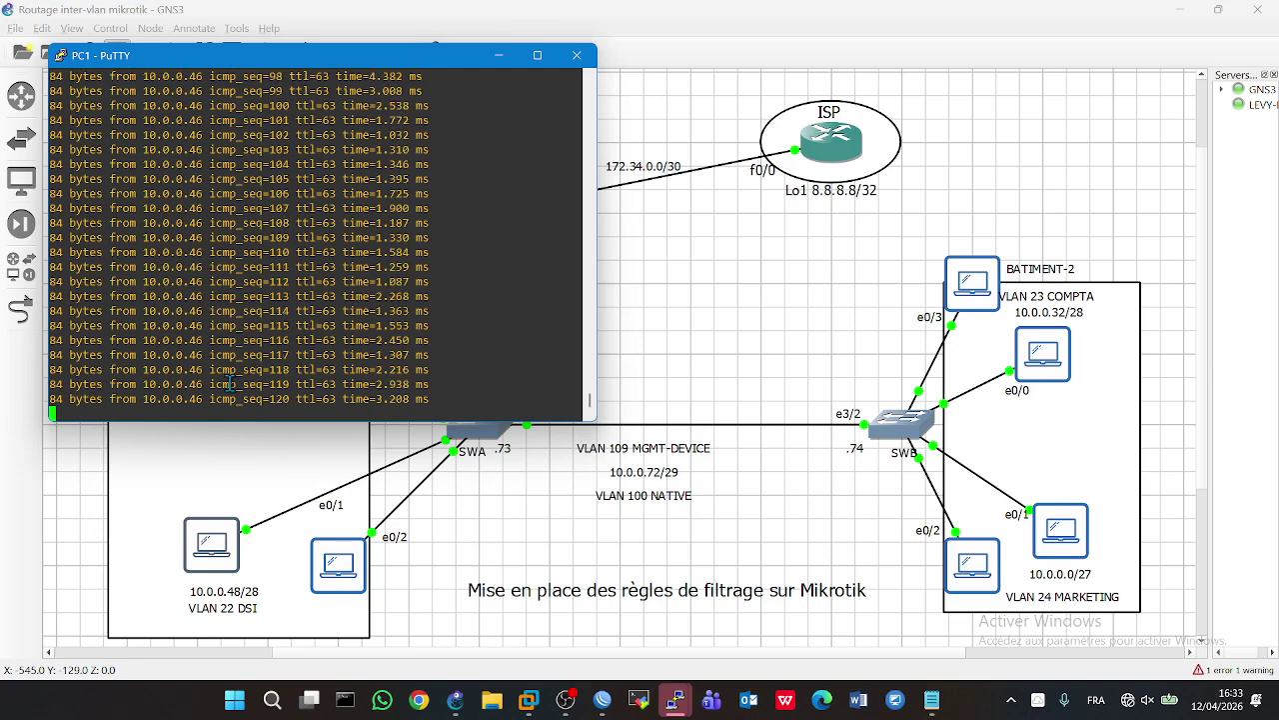
# - Switch PC1 and PC6 to continuous pings to 8.8.8.8
pyautogui.hotkey('ctrl', 'c')
pyautogui.press('Up')
pyautogui.press('Left')
pyautogui.press('Left')
pyautogui.press('Left')
pyautogui.press('BackSpace')
pyautogui.press('BackSpace')
pyautogui.press('BackSpace')
pyautogui.press('BackSpace')
pyautogui.press('BackSpace')
pyautogui.press('BackSpace')
pyautogui.press('BackSpace')
pyautogui.press('BackSpace')
pyautogui.press('BackSpace')
pyautogui.write('8.8.8.8')
pyautogui.press('Return')
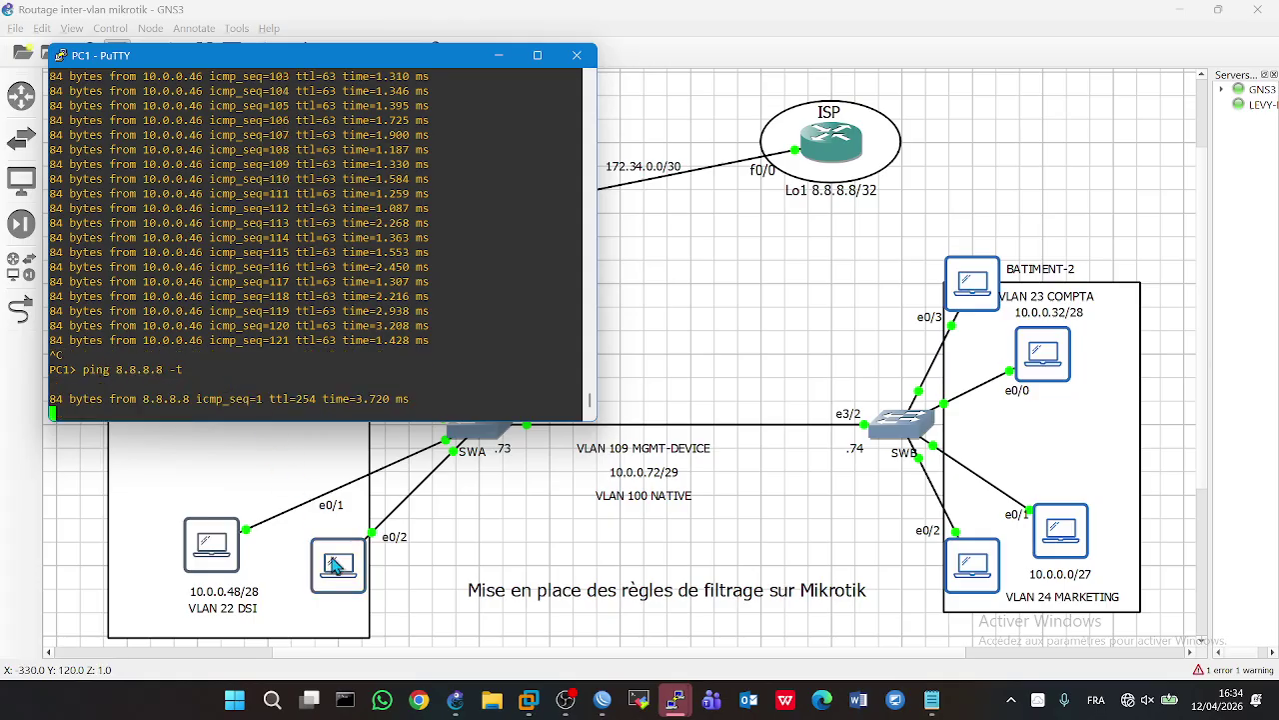
pyautogui.doubleClick(338, 566)
pyautogui.press('Up')
pyautogui.press('Up')
# - Run ping 8.8.8.8 -t from PC8, which gets network unreachable
pyautogui.press('Up')
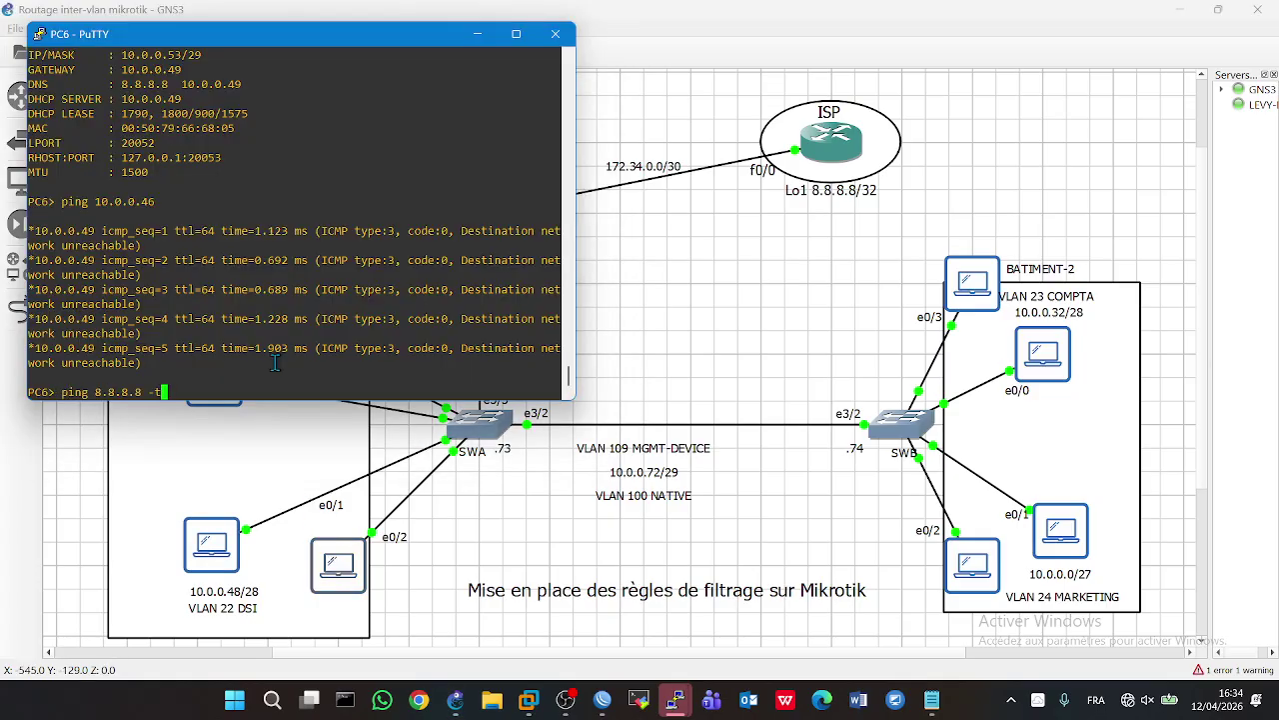
pyautogui.press('Return')
pyautogui.doubleClick(973, 563)
pyautogui.press('Up')
pyautogui.press('Up')
pyautogui.press('Up')
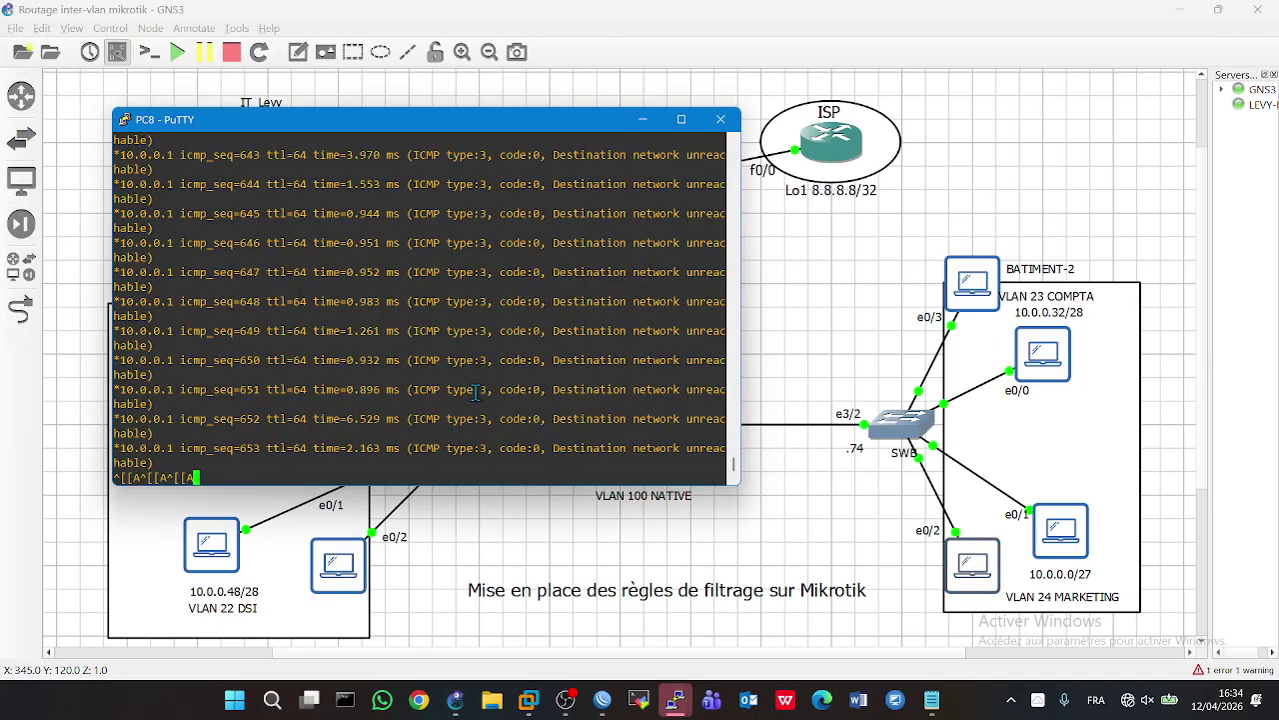
pyautogui.hotkey('ctrl', 'c')
pyautogui.press('Up')
pyautogui.press('BackSpace')
pyautogui.press('BackSpace')
pyautogui.write('ping 8.8.8.8 -t')
pyautogui.press('Return')
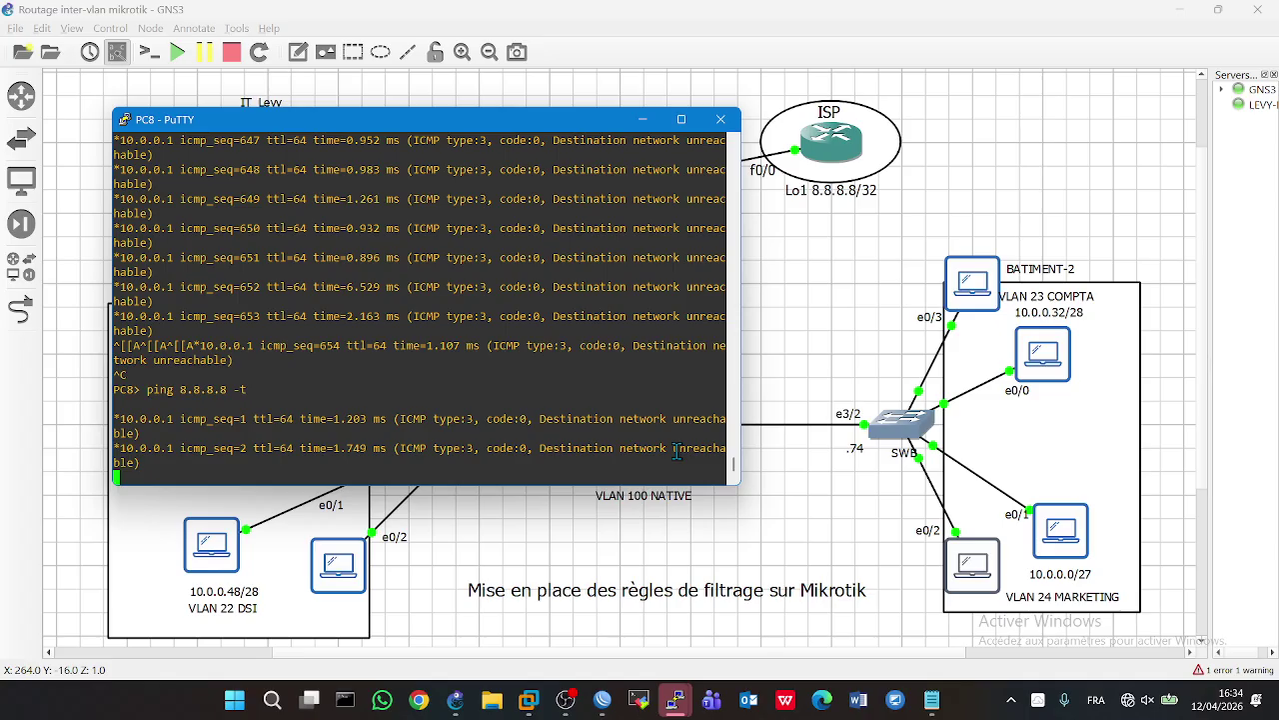
# - Restart PC4's continuous ping to 8.8.8.8 and rearrange the PC console windows
pyautogui.doubleClick(1062, 532)
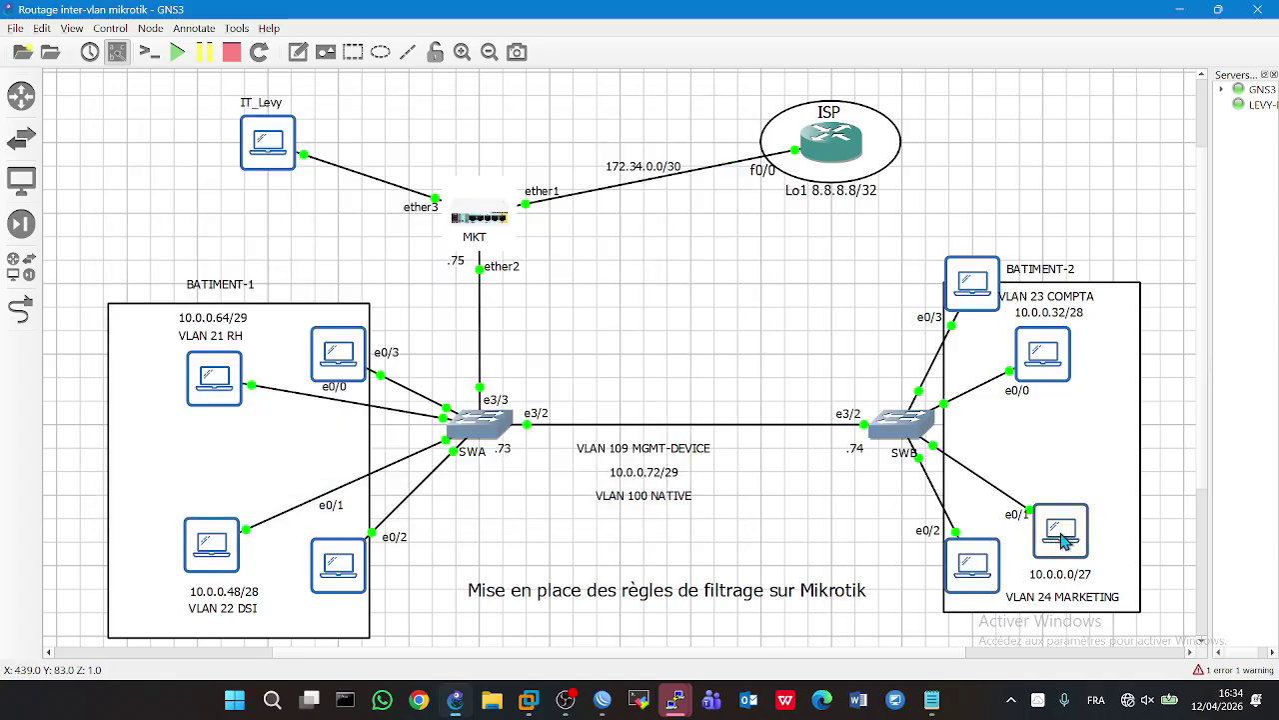
pyautogui.hotkey('ctrl', 'c')
pyautogui.press('Up')
pyautogui.press('Return')
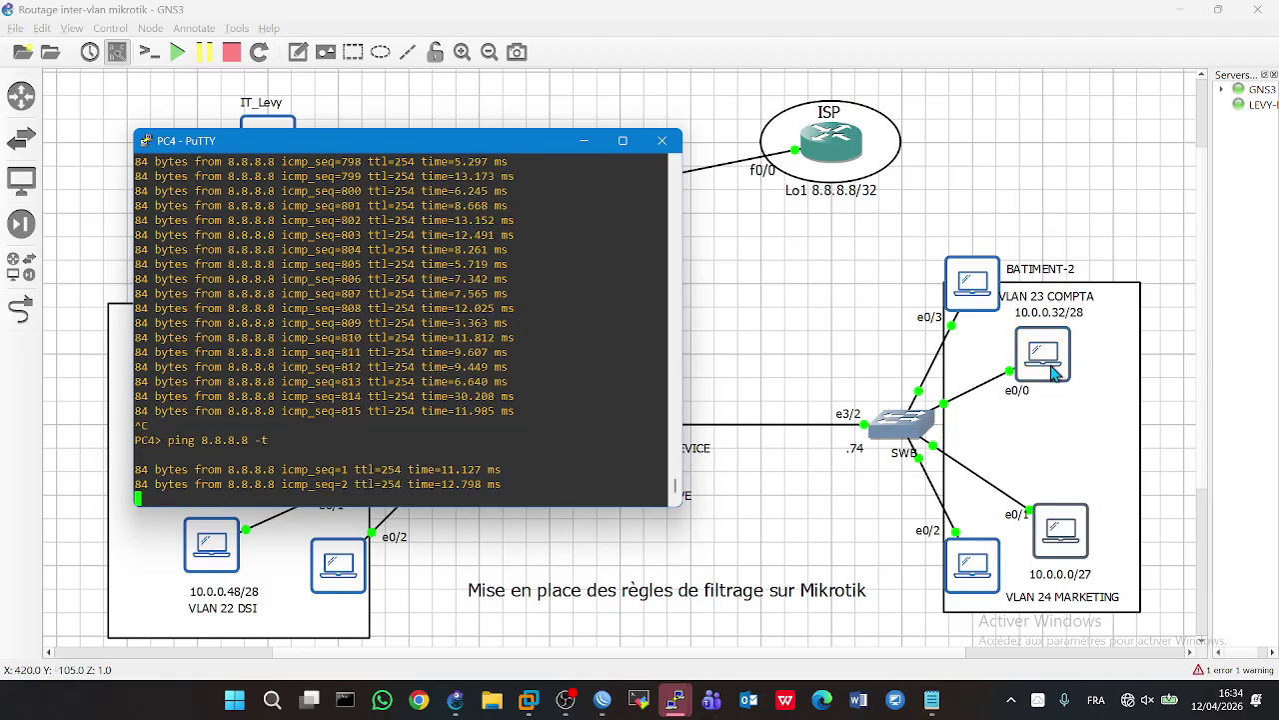
pyautogui.doubleClick(1051, 373)
pyautogui.moveTo(956, 297); pyautogui.dragTo(533, 582)
pyautogui.click(603, 699)
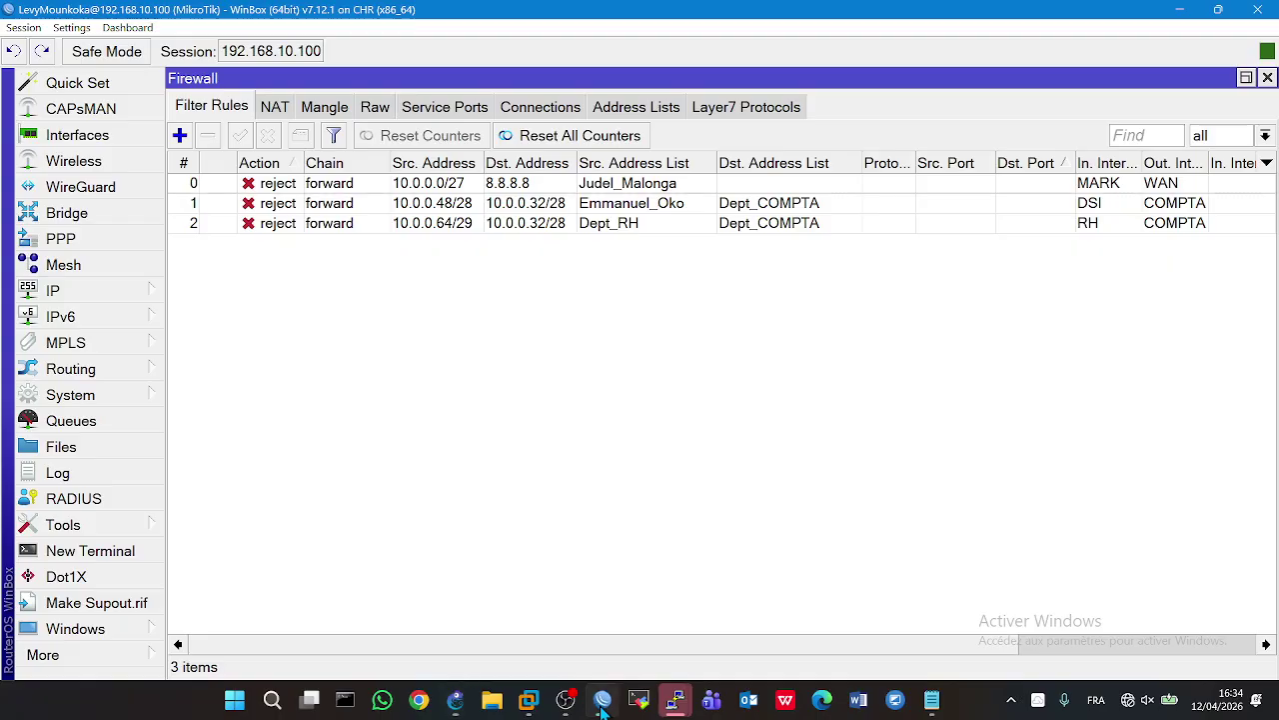
# - Change rule 0's source from 10.0.0.0/27 to 0.0.0.0/0 and clear its source address list
pyautogui.doubleClick(316, 190)
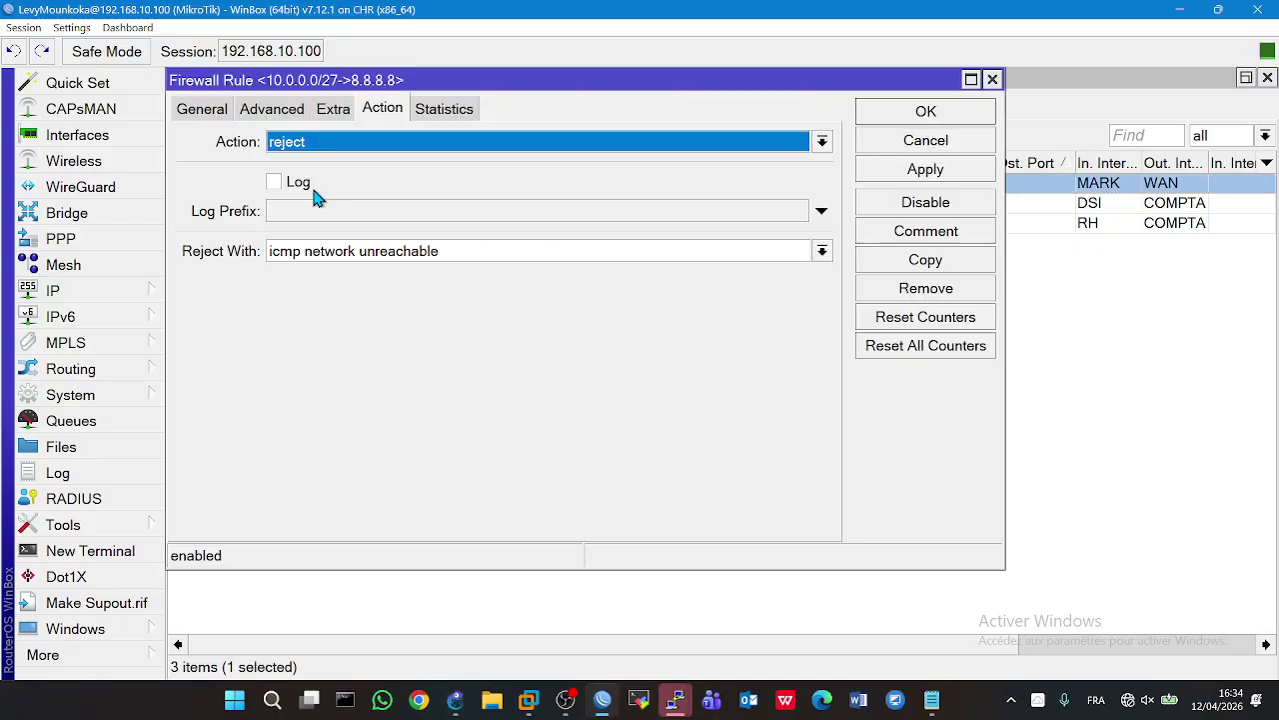
pyautogui.click(202, 110)
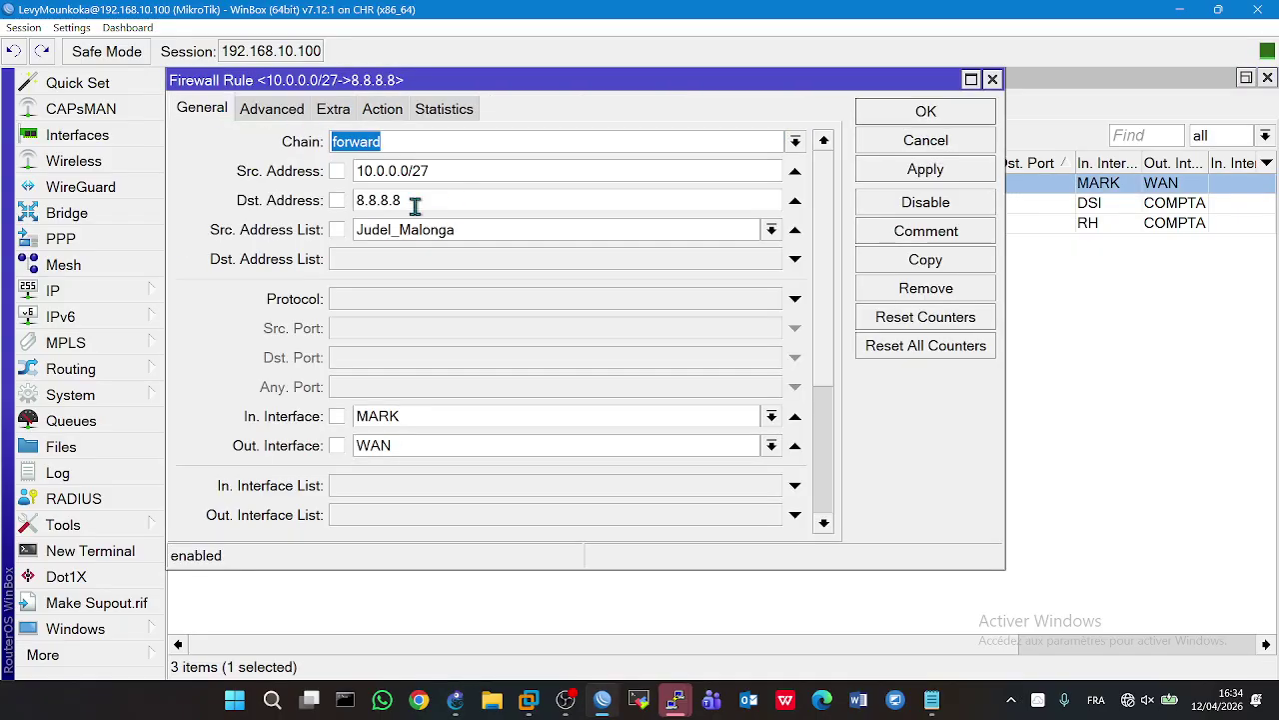
pyautogui.doubleClick(466, 174)
pyautogui.press('BackSpace')
pyautogui.write('0.0.0/')
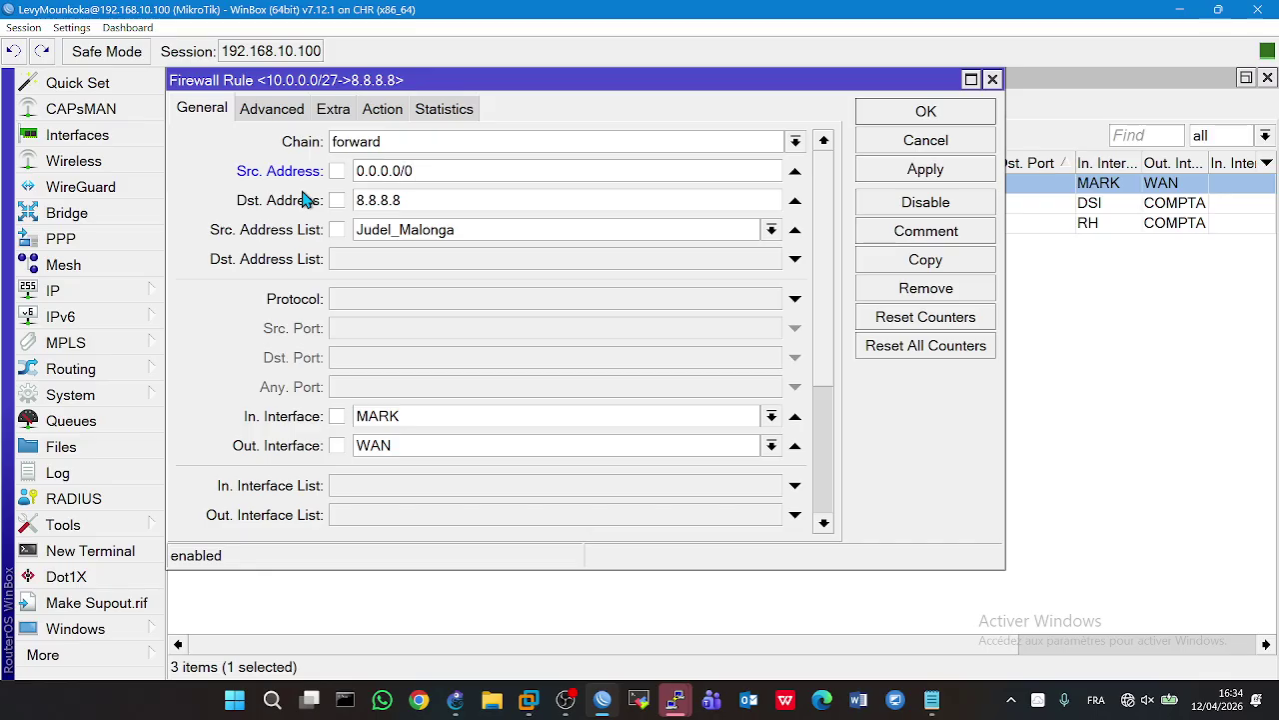
pyautogui.click(771, 231)
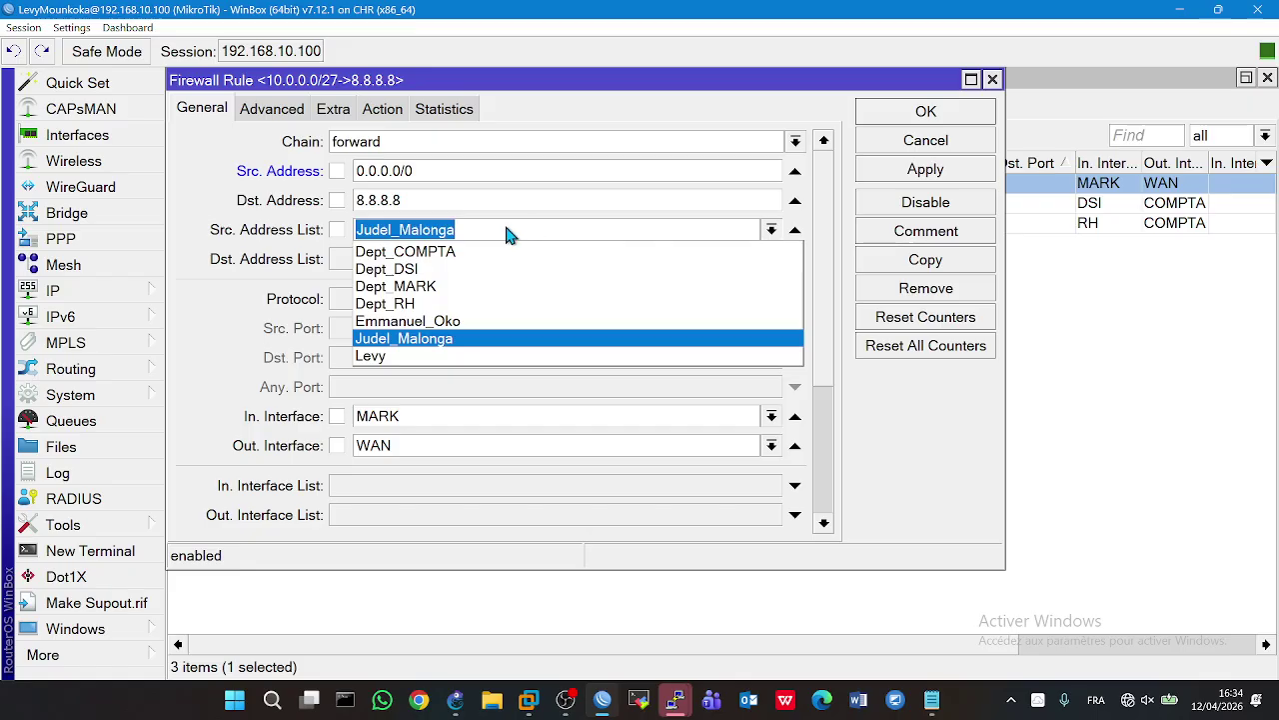
pyautogui.click(343, 316)
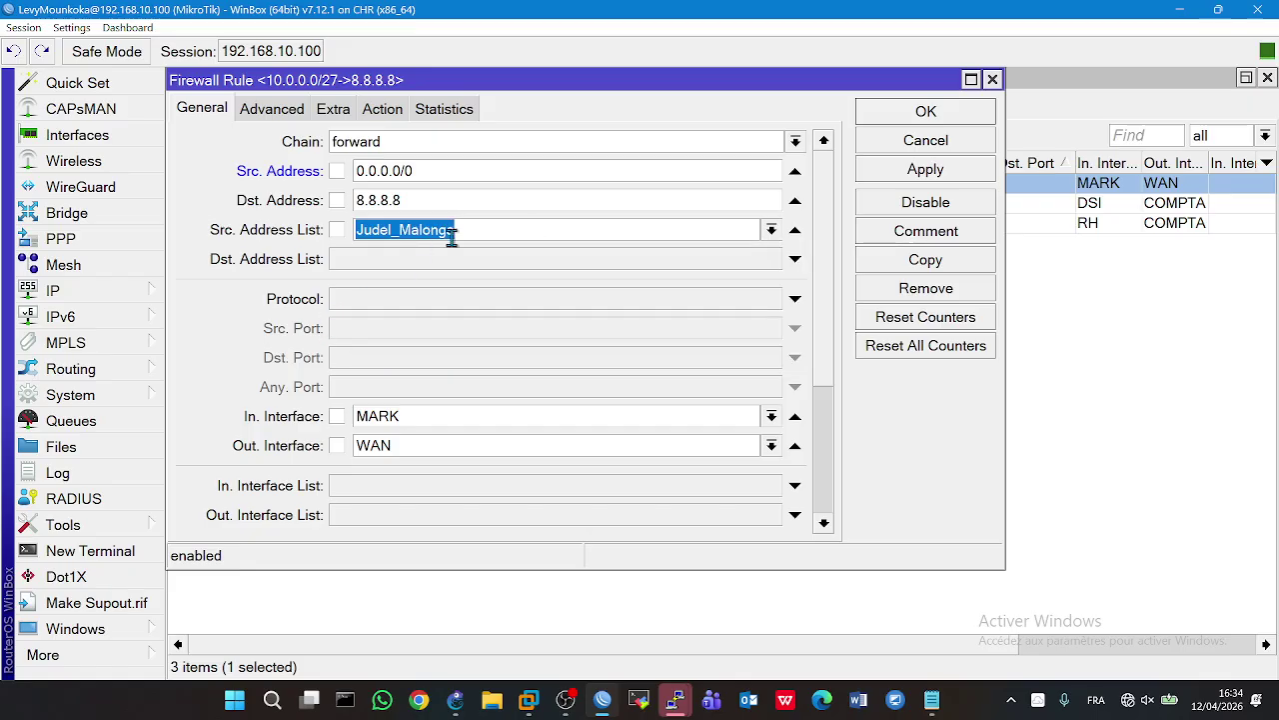
pyautogui.press('BackSpace')
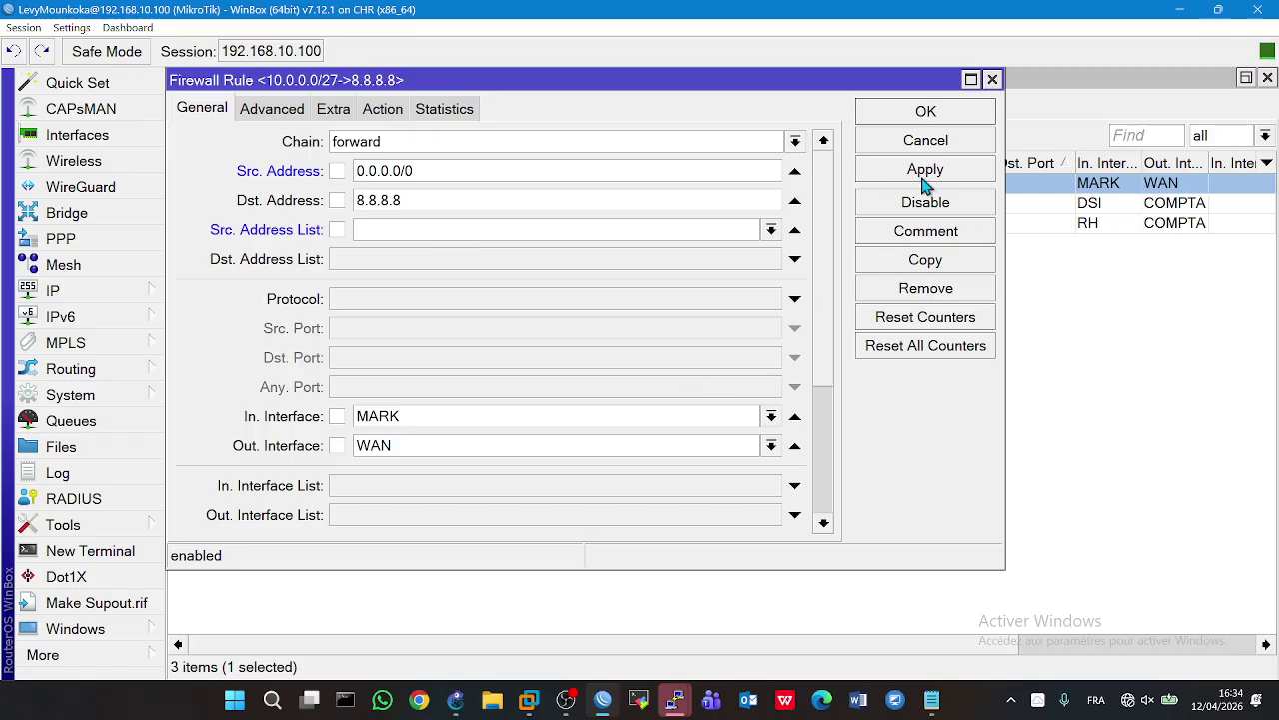
pyautogui.click(924, 177)
pyautogui.click(893, 113)
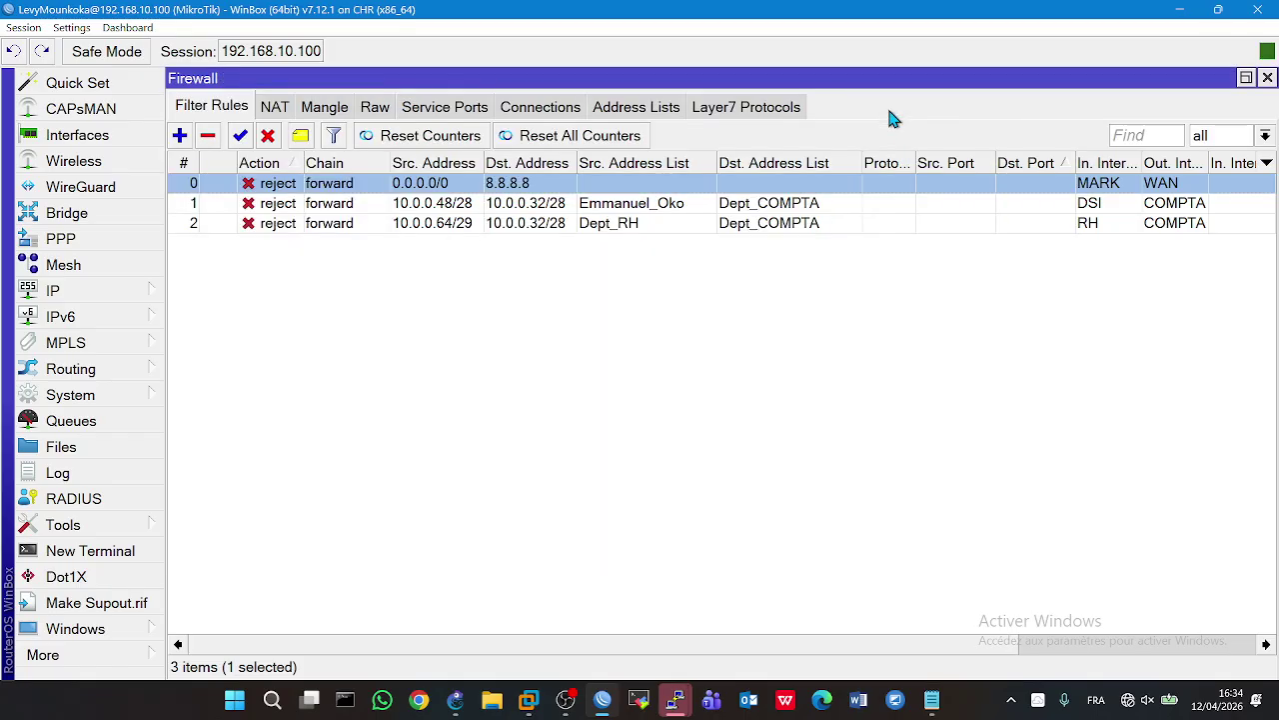
# - Check the PC8, PC5, PC6 and PC1 ping results to 8.8.8.8 in GNS3
pyautogui.click(455, 699)
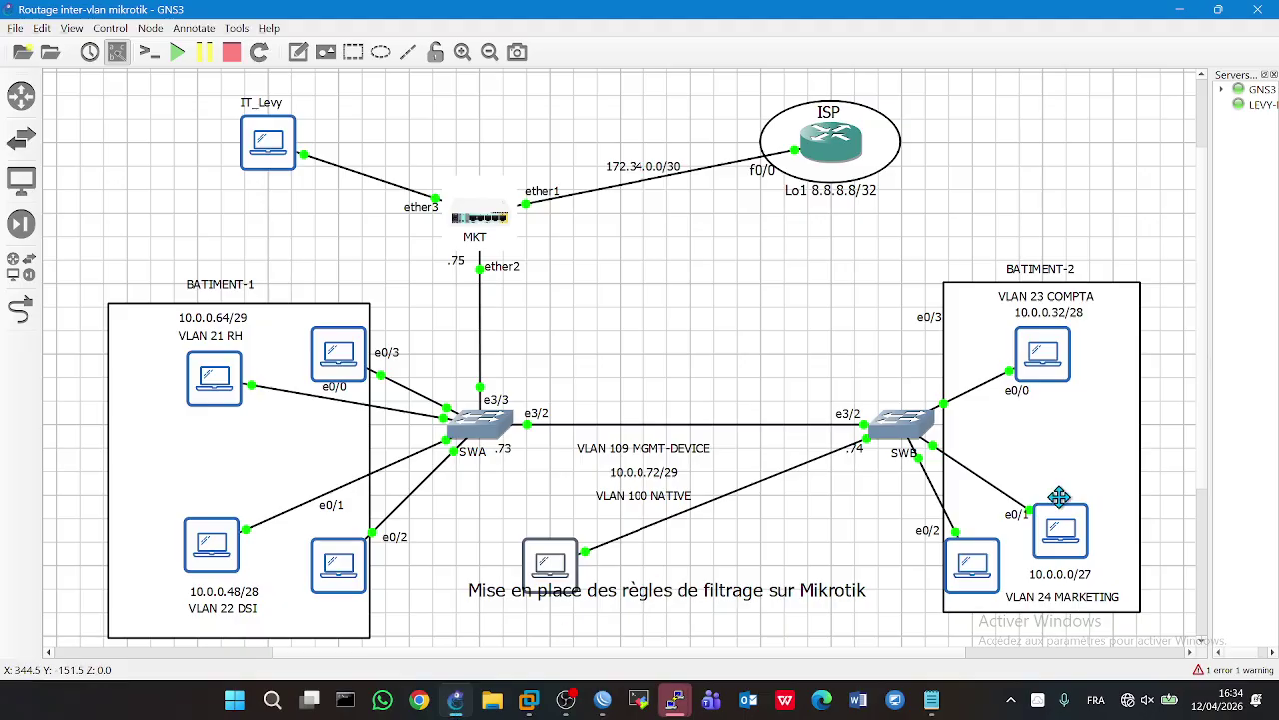
pyautogui.doubleClick(1062, 532)
pyautogui.doubleClick(972, 564)
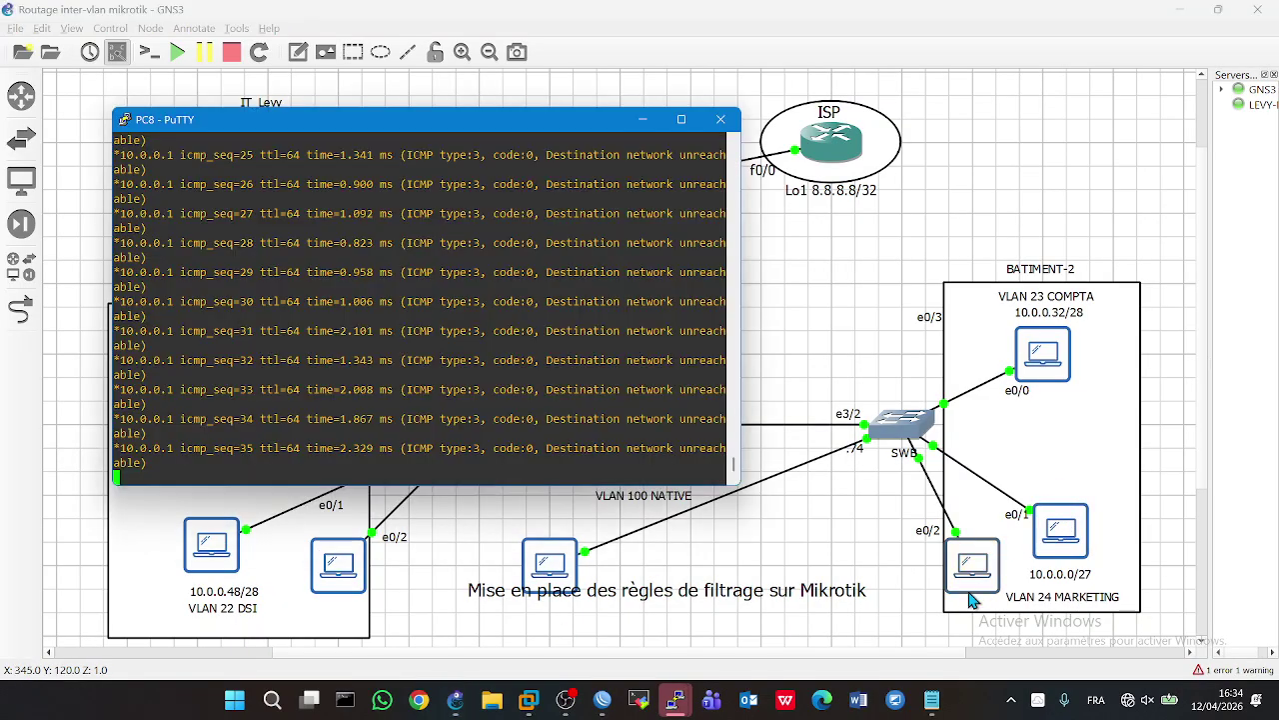
pyautogui.doubleClick(1052, 354)
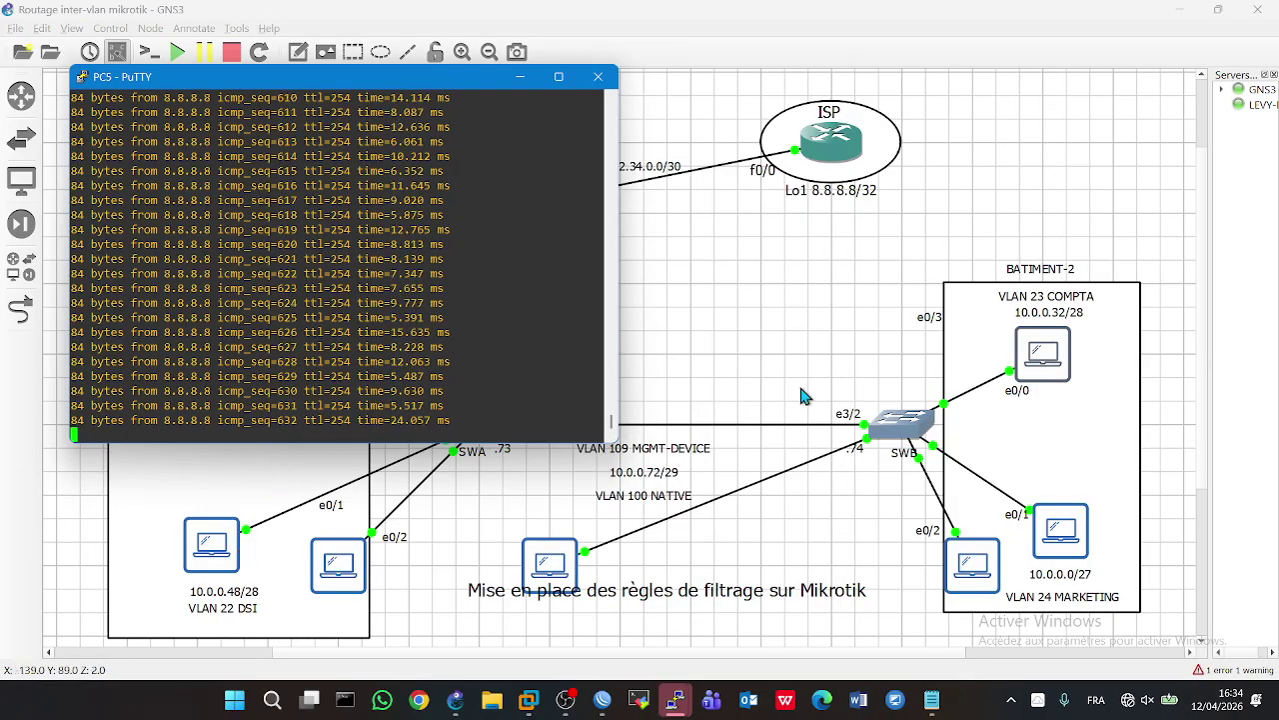
pyautogui.doubleClick(340, 561)
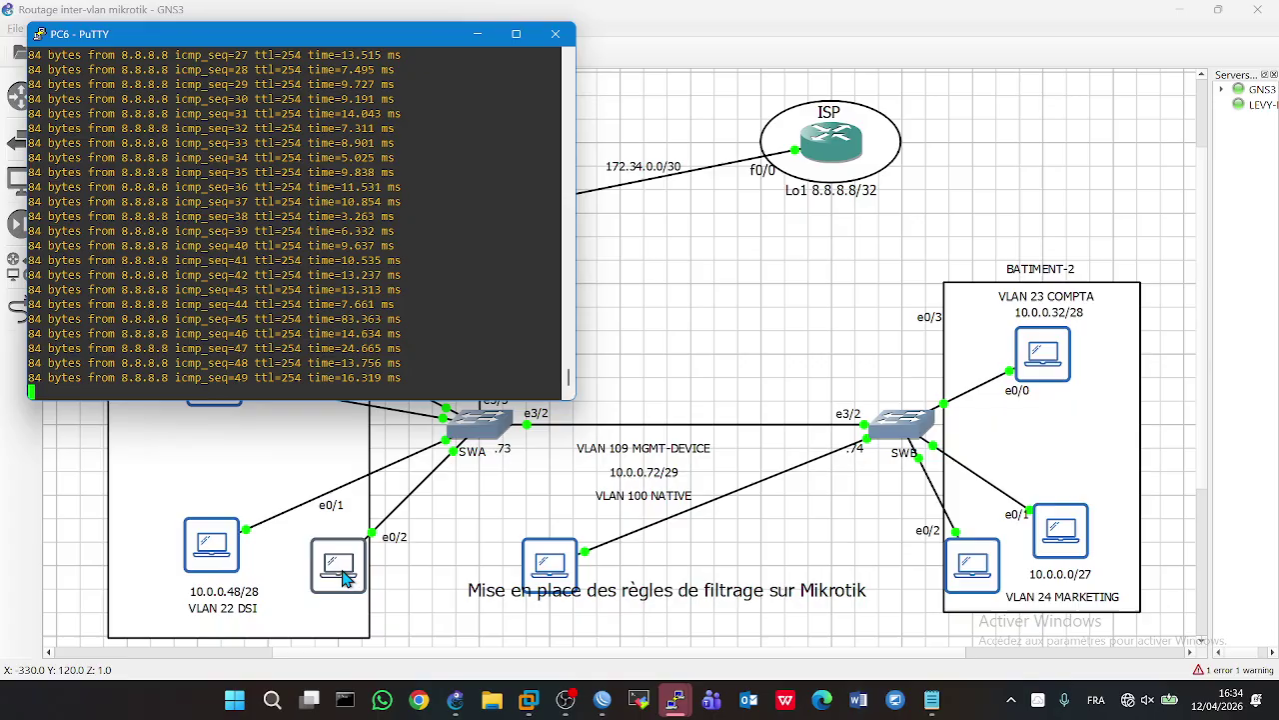
pyautogui.doubleClick(212, 560)
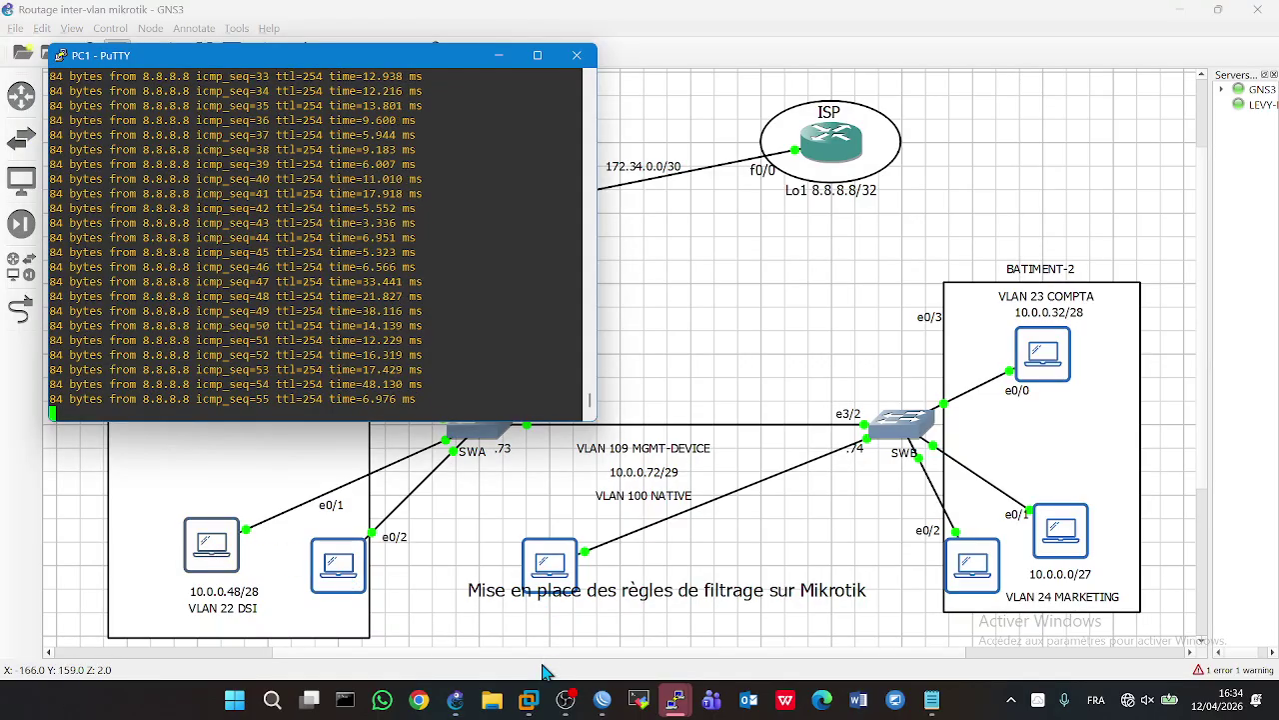
pyautogui.click(451, 702)
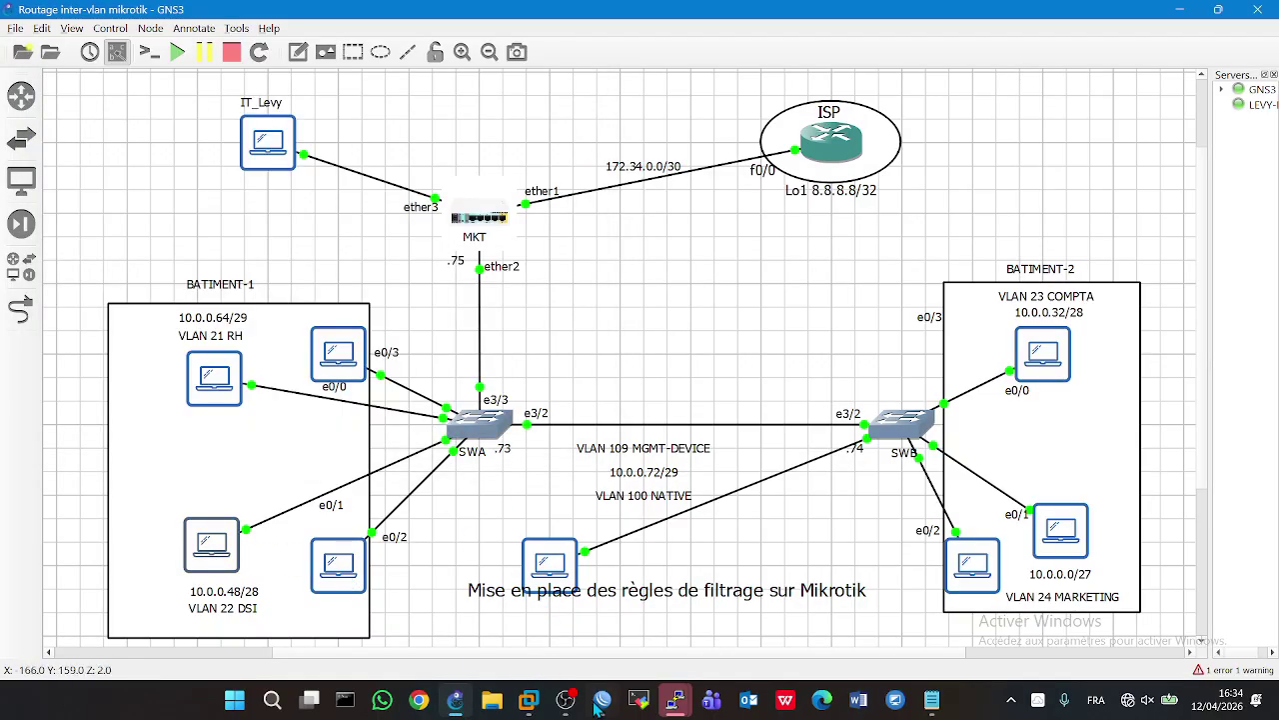
pyautogui.click(601, 701)
# - Change rule 0's incoming interface from MARK to LAN and apply it
pyautogui.doubleClick(312, 186)
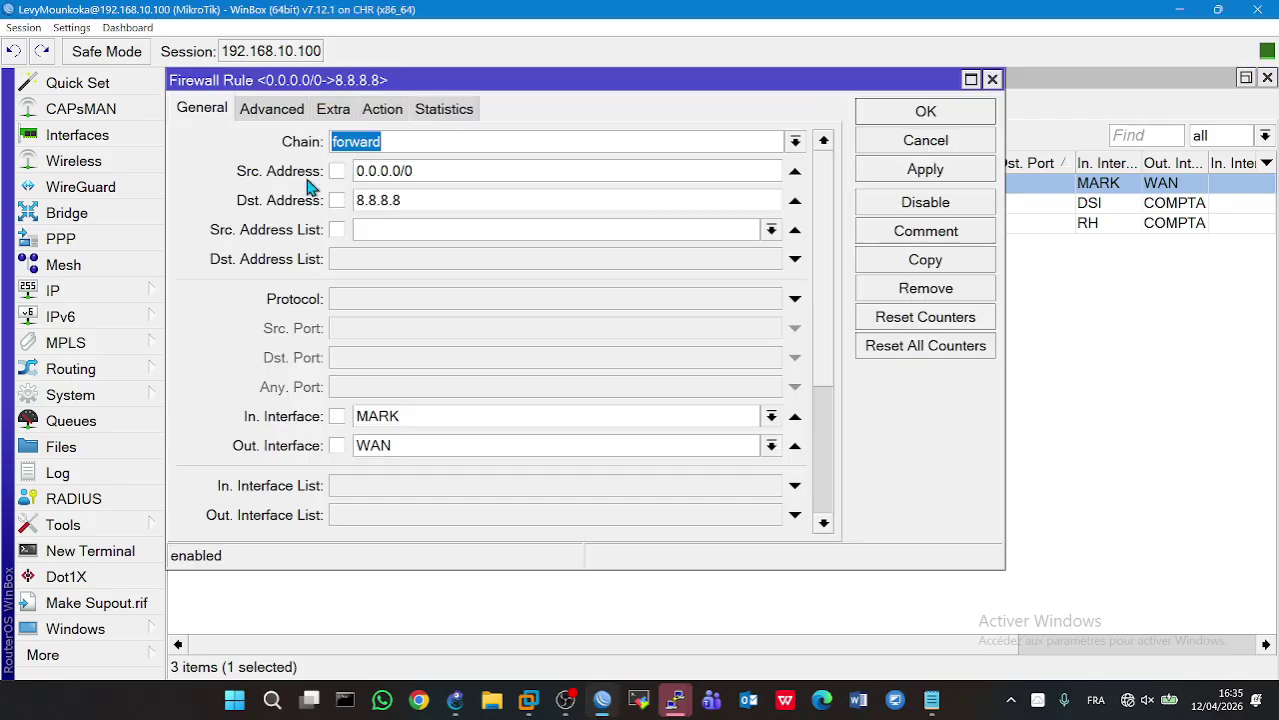
pyautogui.click(772, 415)
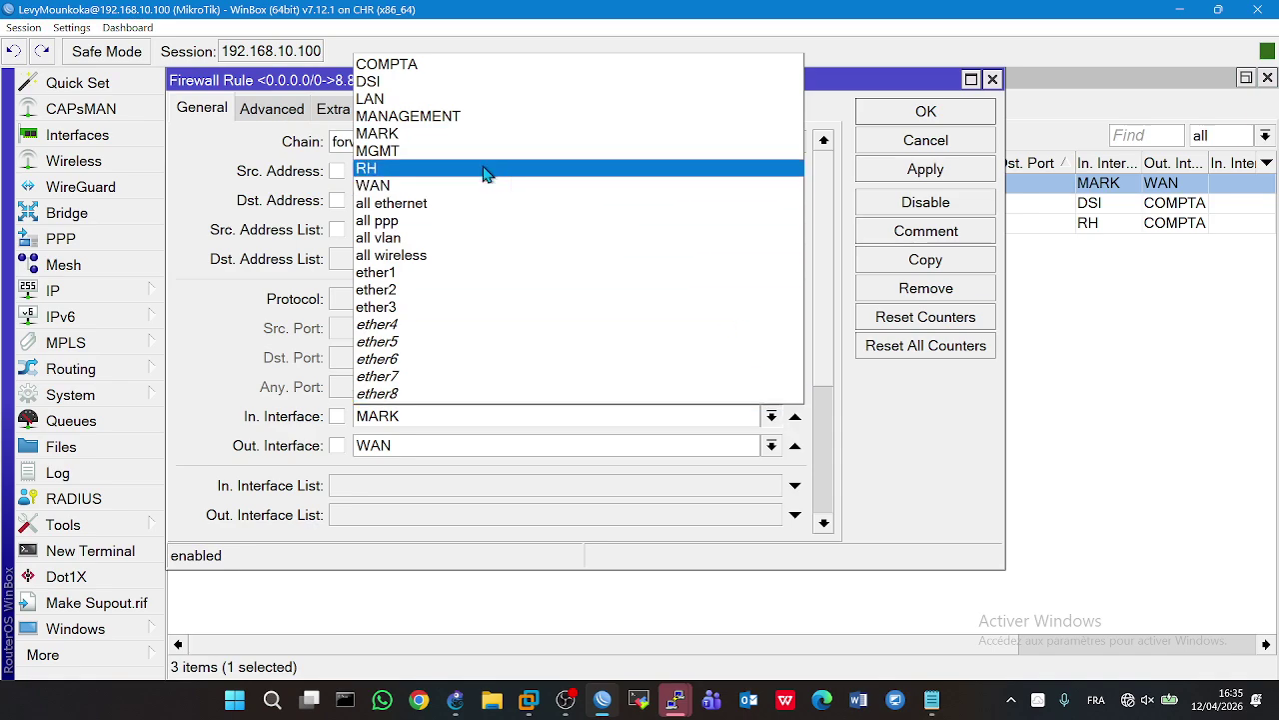
pyautogui.click(381, 100)
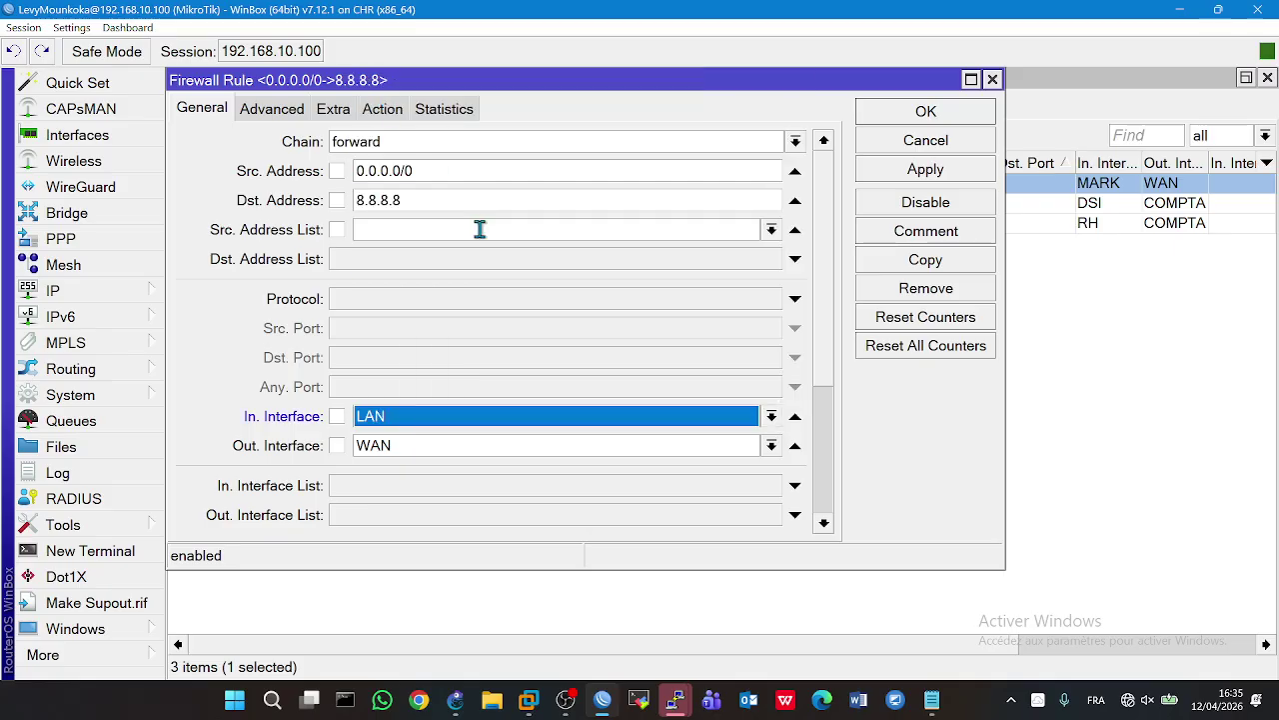
pyautogui.click(905, 176)
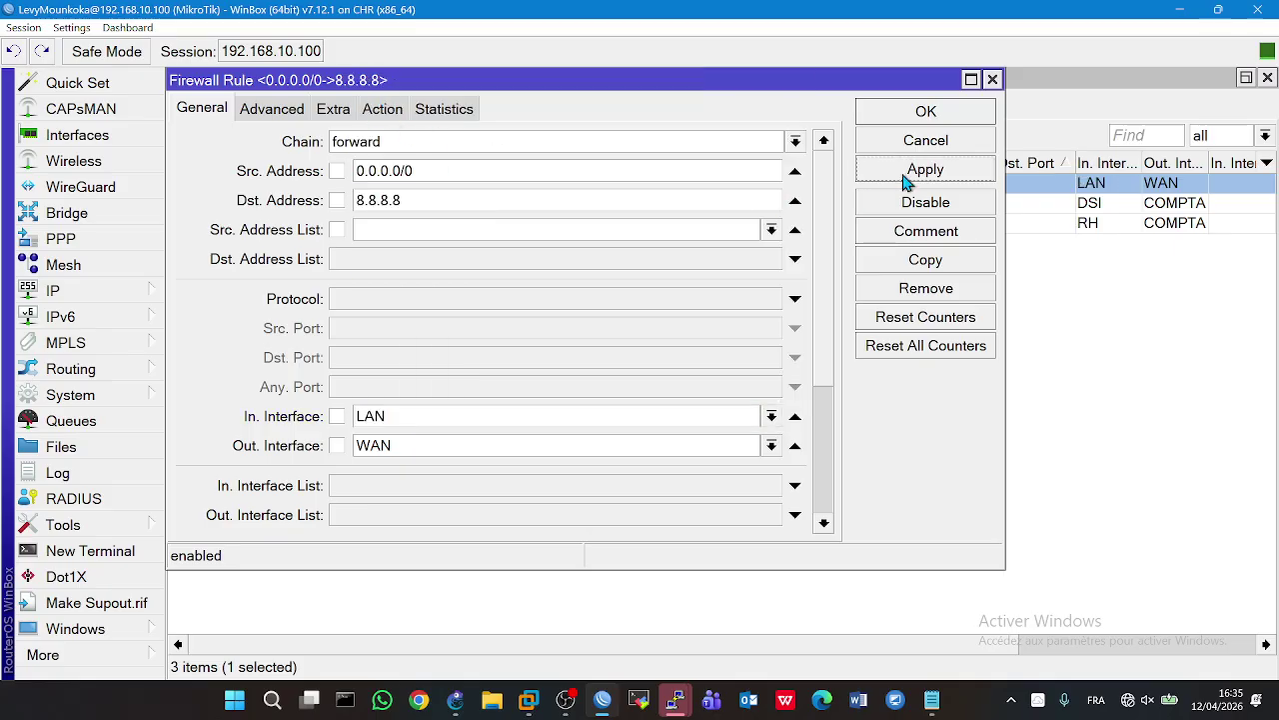
pyautogui.click(869, 115)
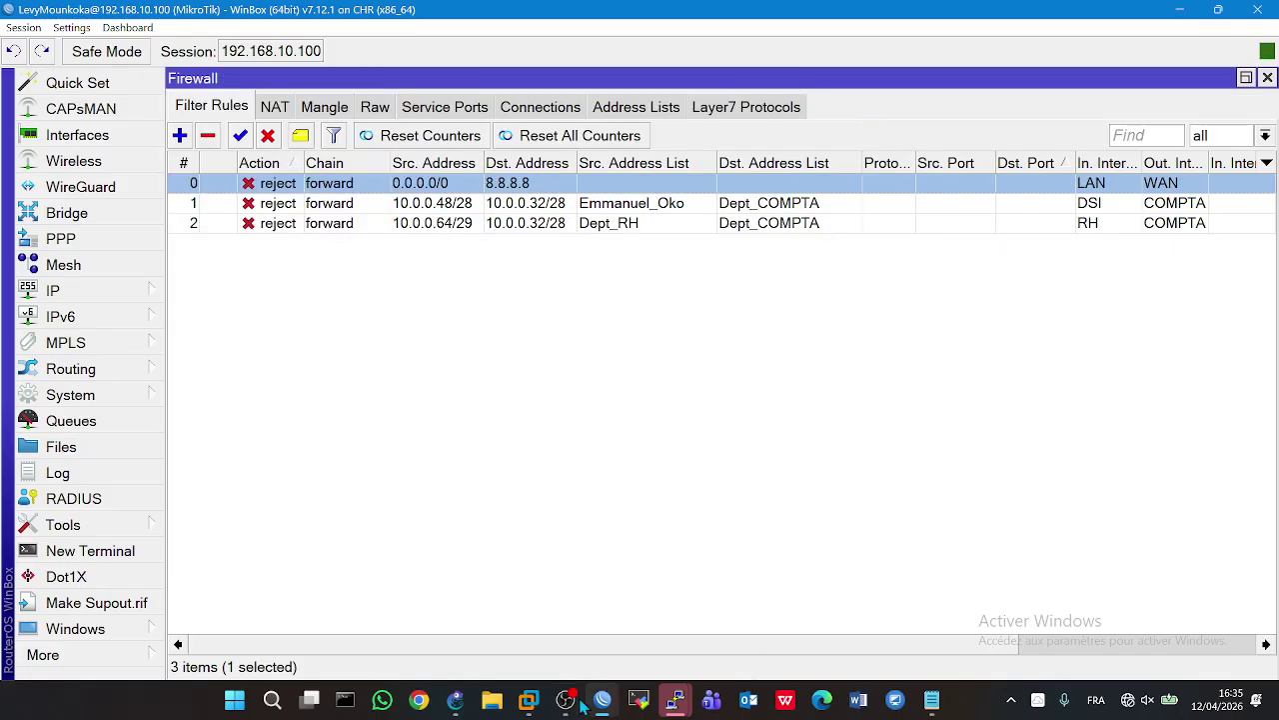
pyautogui.click(480, 707)
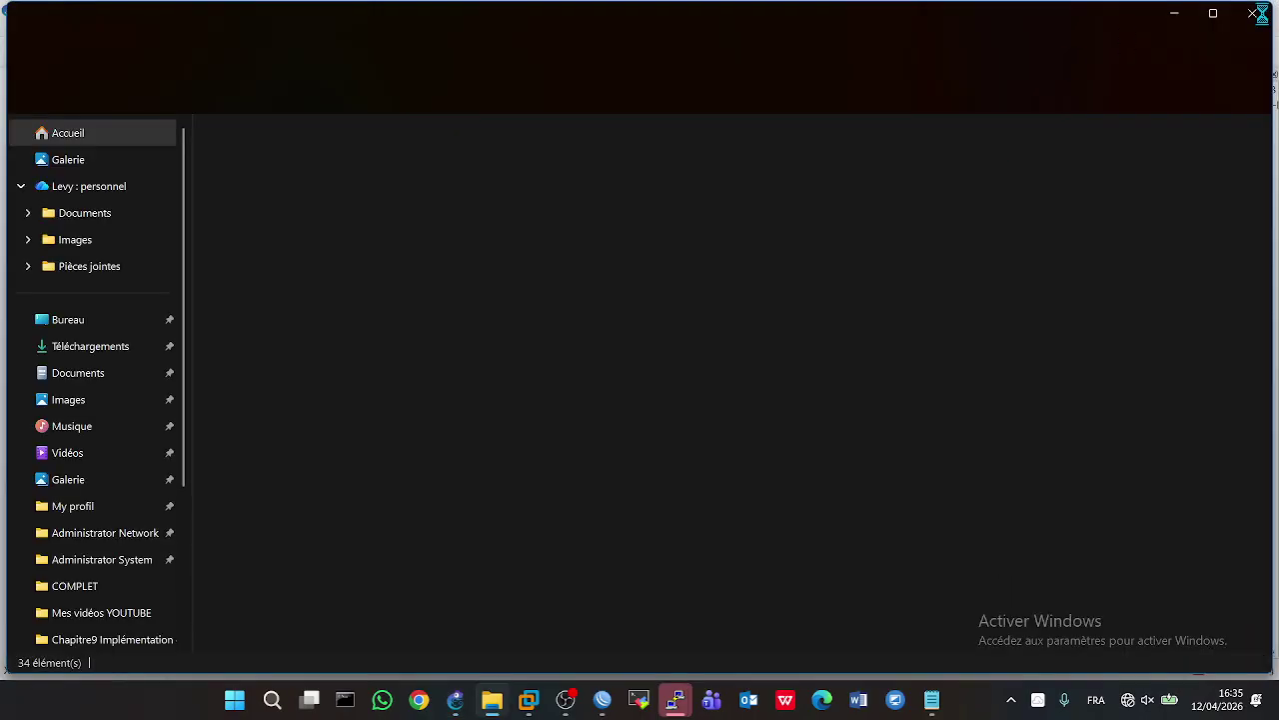
pyautogui.click(1255, 13)
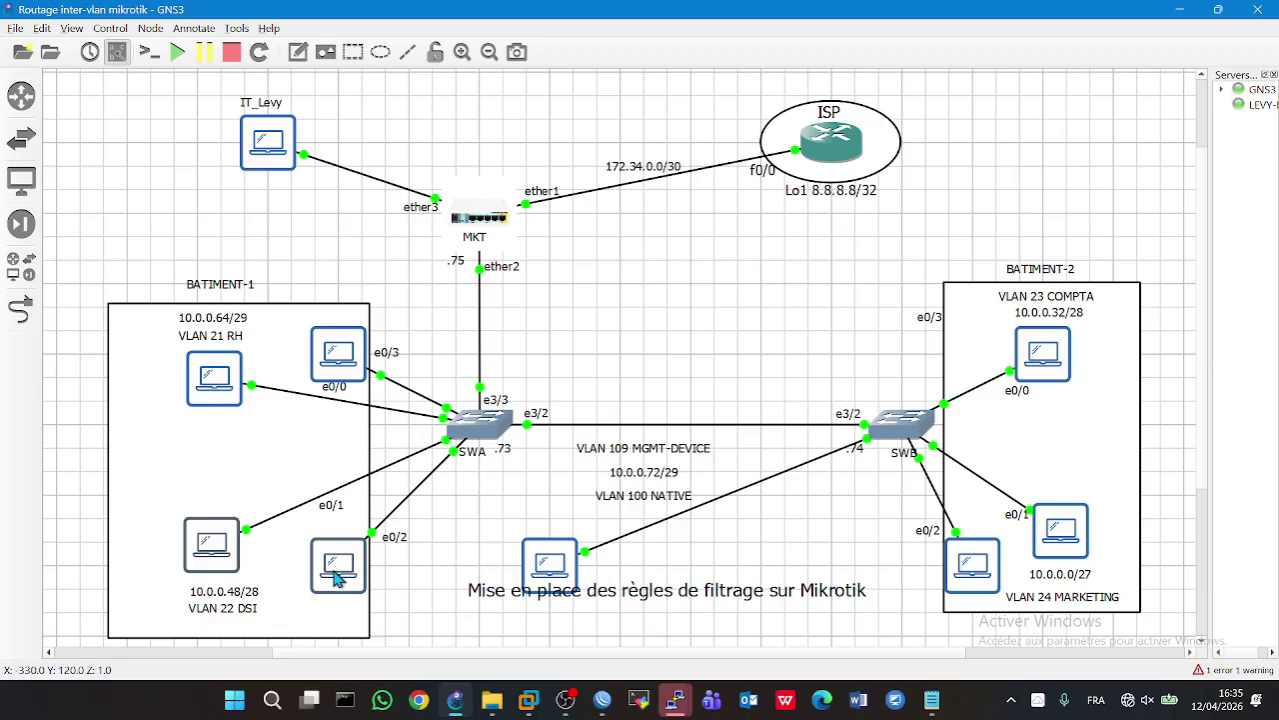
pyautogui.doubleClick(337, 578)
pyautogui.click(222, 556)
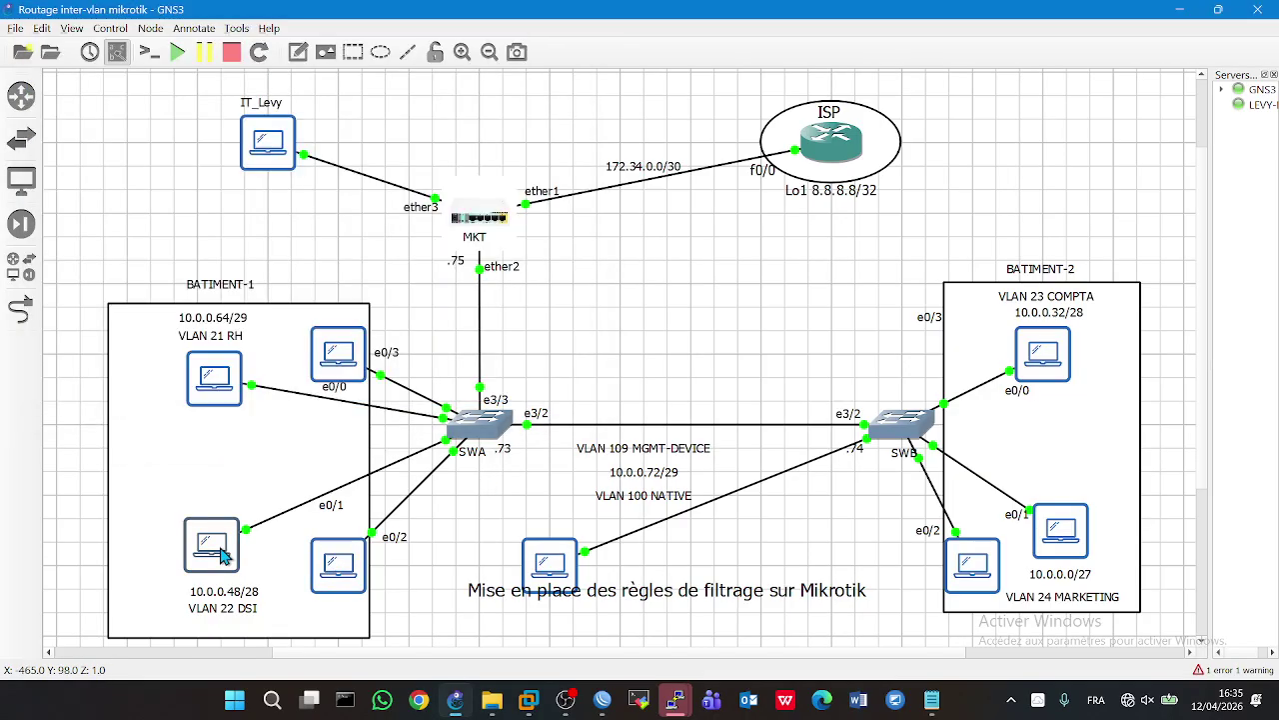
pyautogui.doubleClick(222, 556)
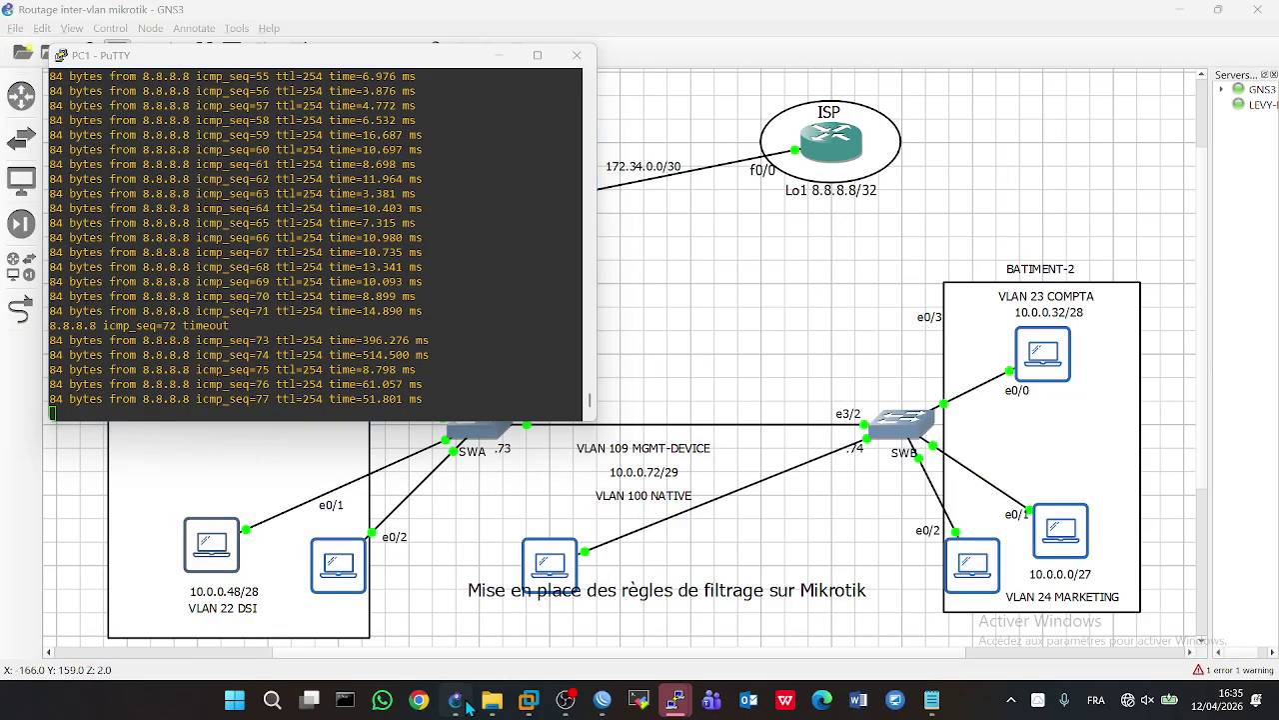
pyautogui.click(462, 701)
pyautogui.click(605, 701)
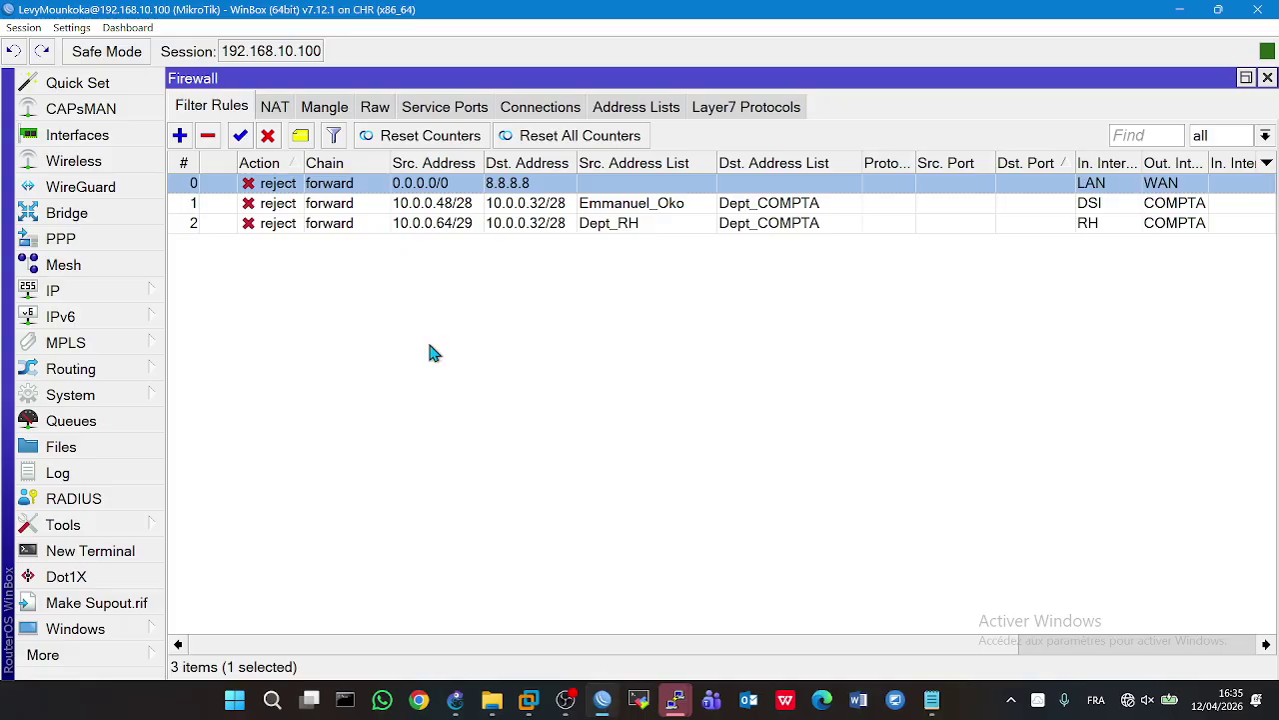
# - Change the 8.8.8.8 reject rule's incoming interface from LAN to all vlan
pyautogui.doubleClick(277, 188)
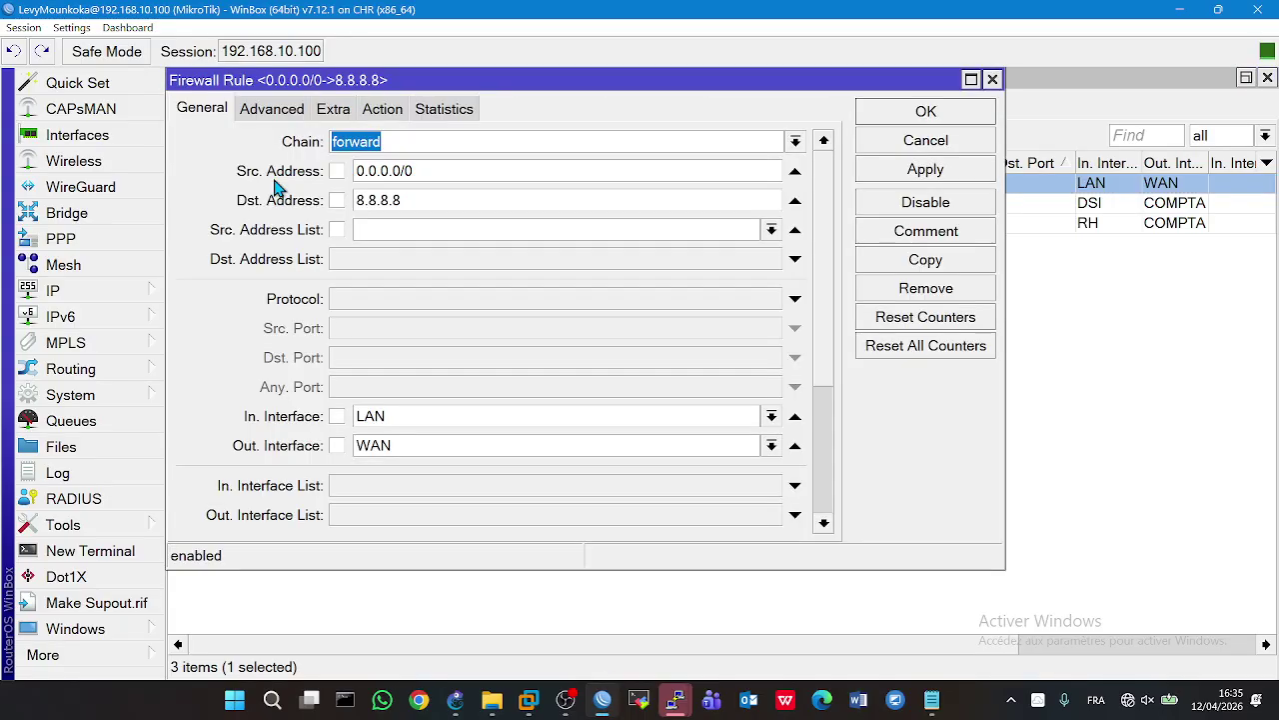
pyautogui.click(772, 417)
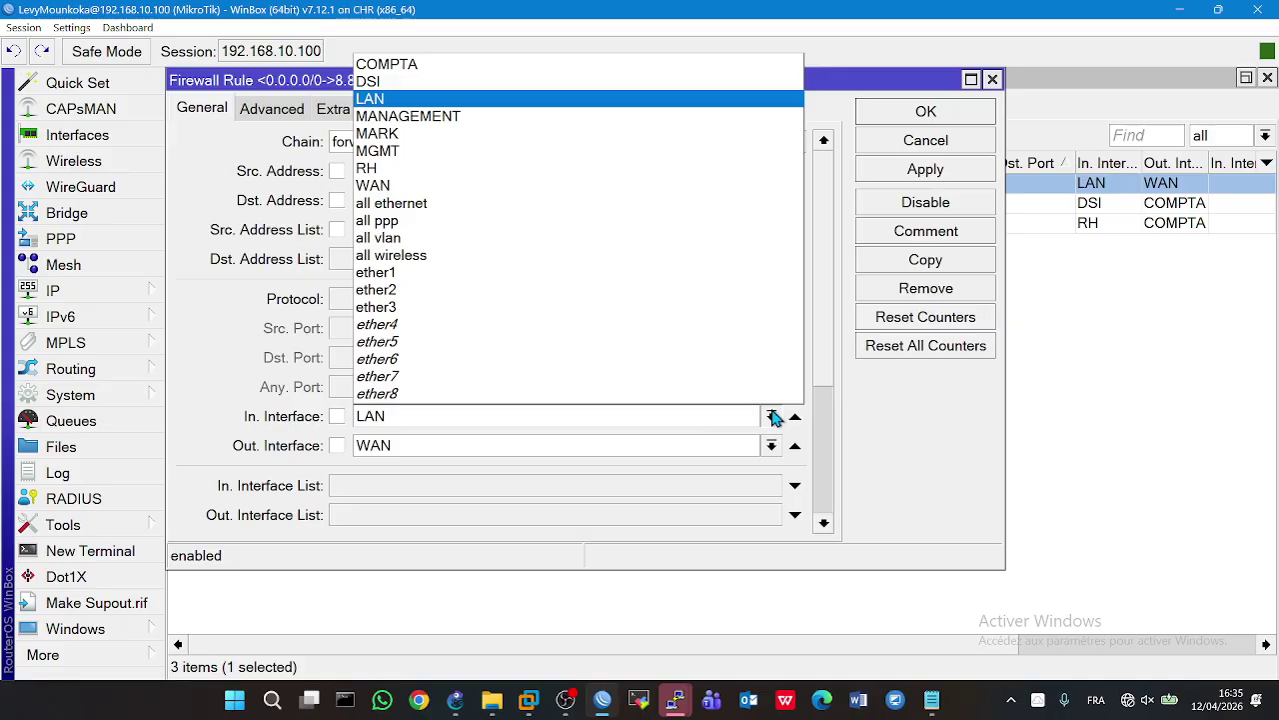
pyautogui.click(369, 238)
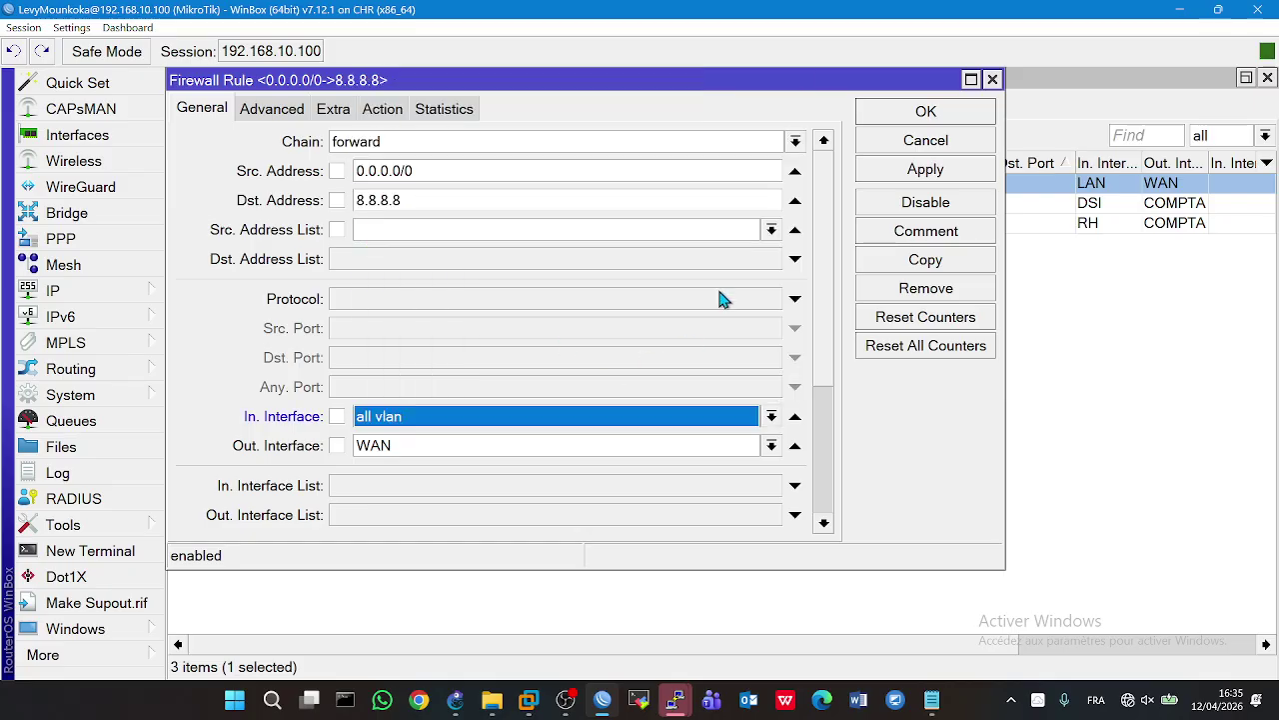
pyautogui.click(890, 176)
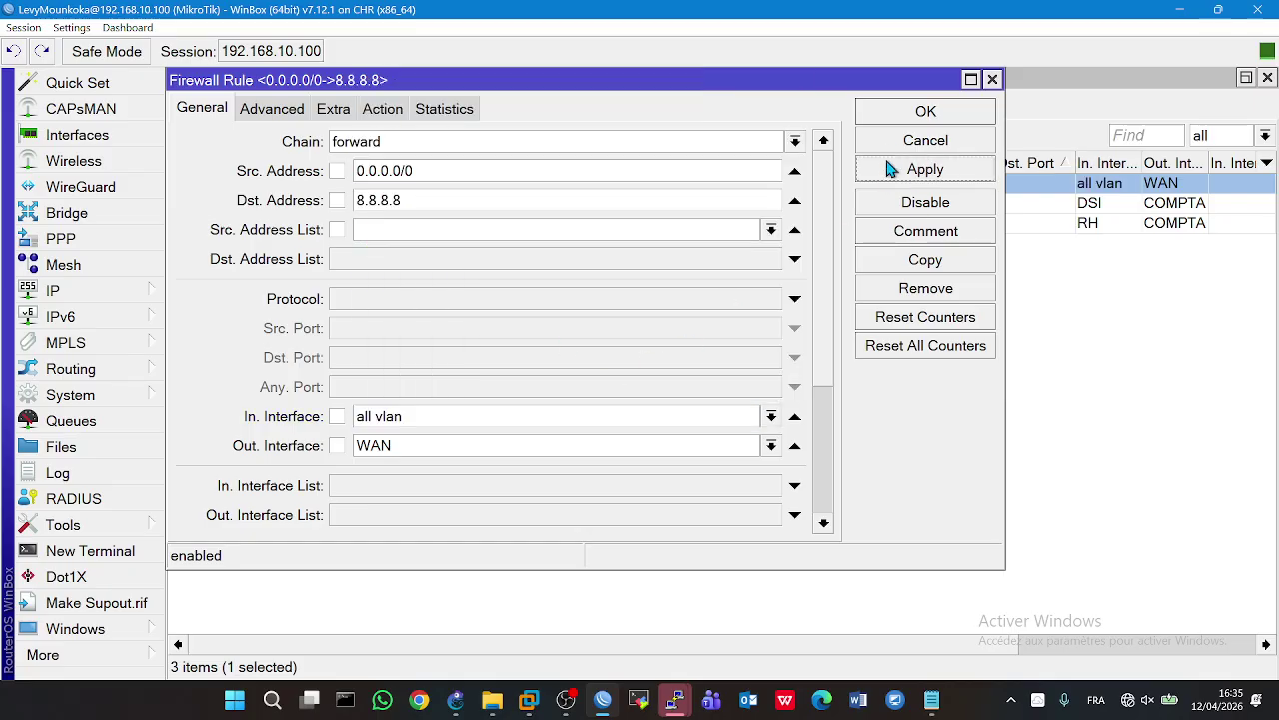
pyautogui.click(889, 115)
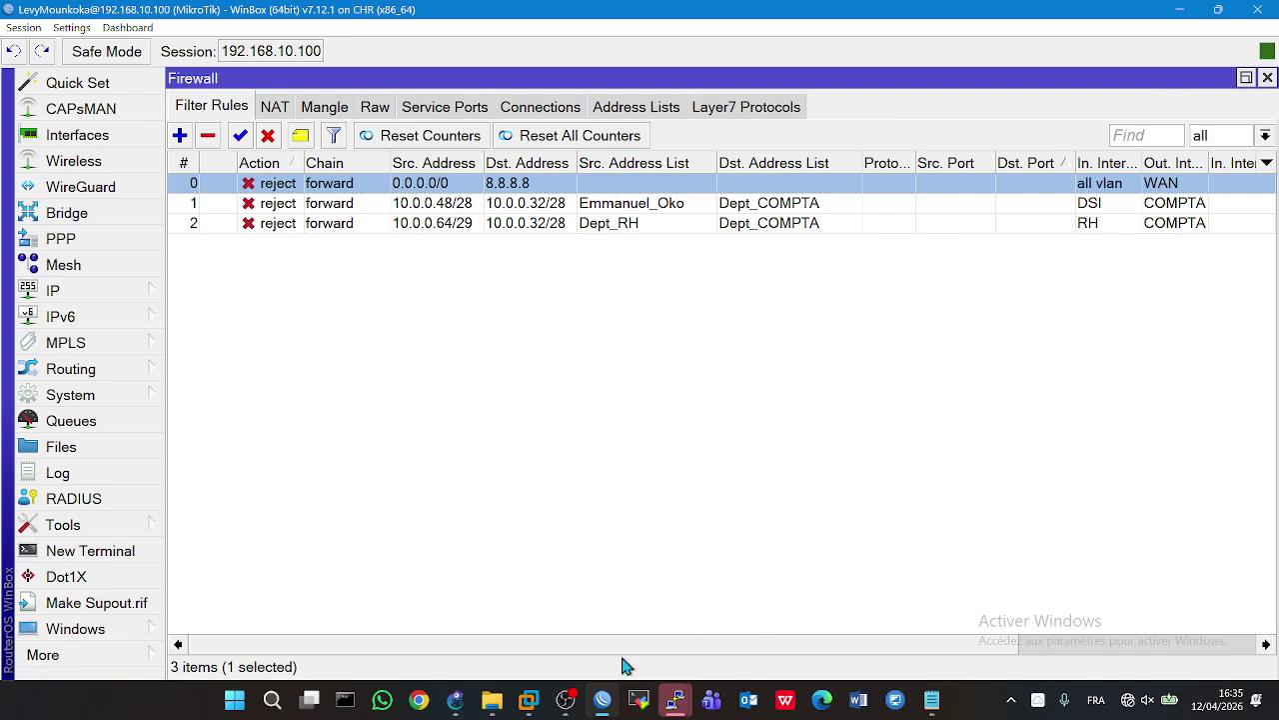
pyautogui.click(456, 700)
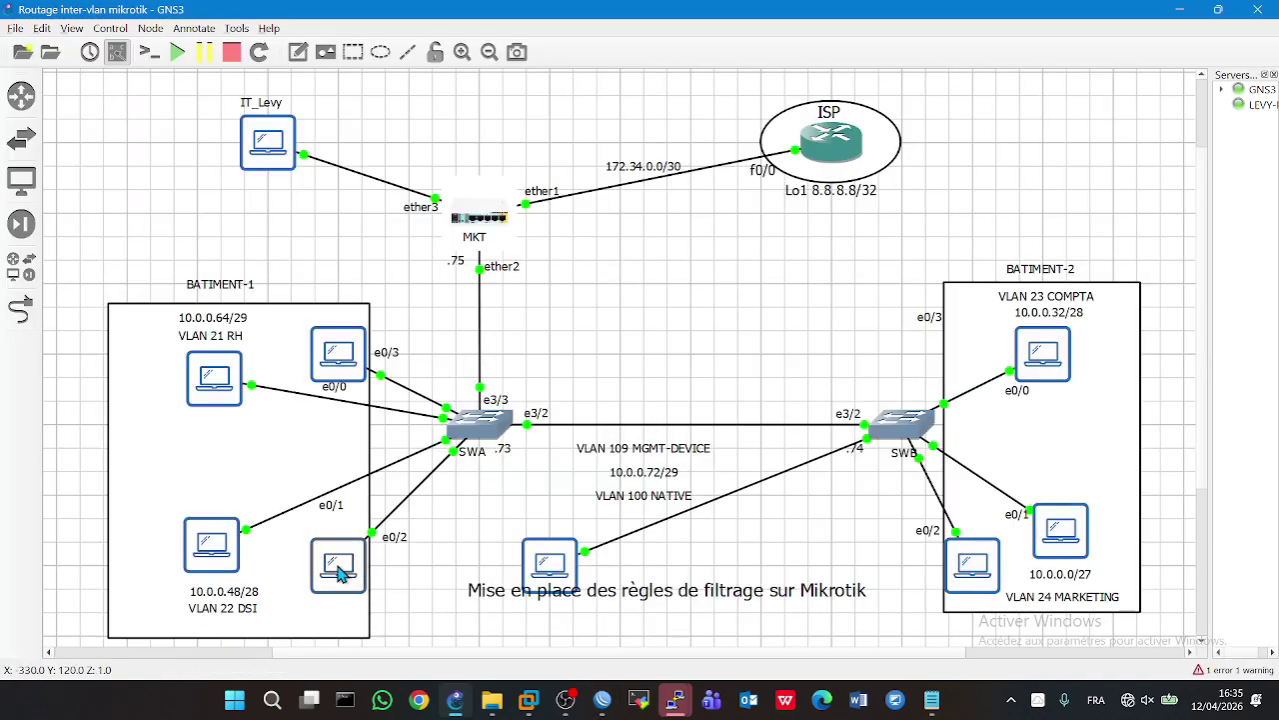
# - Check the ping results on the PC1, RH and e0/3 PC consoles
pyautogui.doubleClick(339, 572)
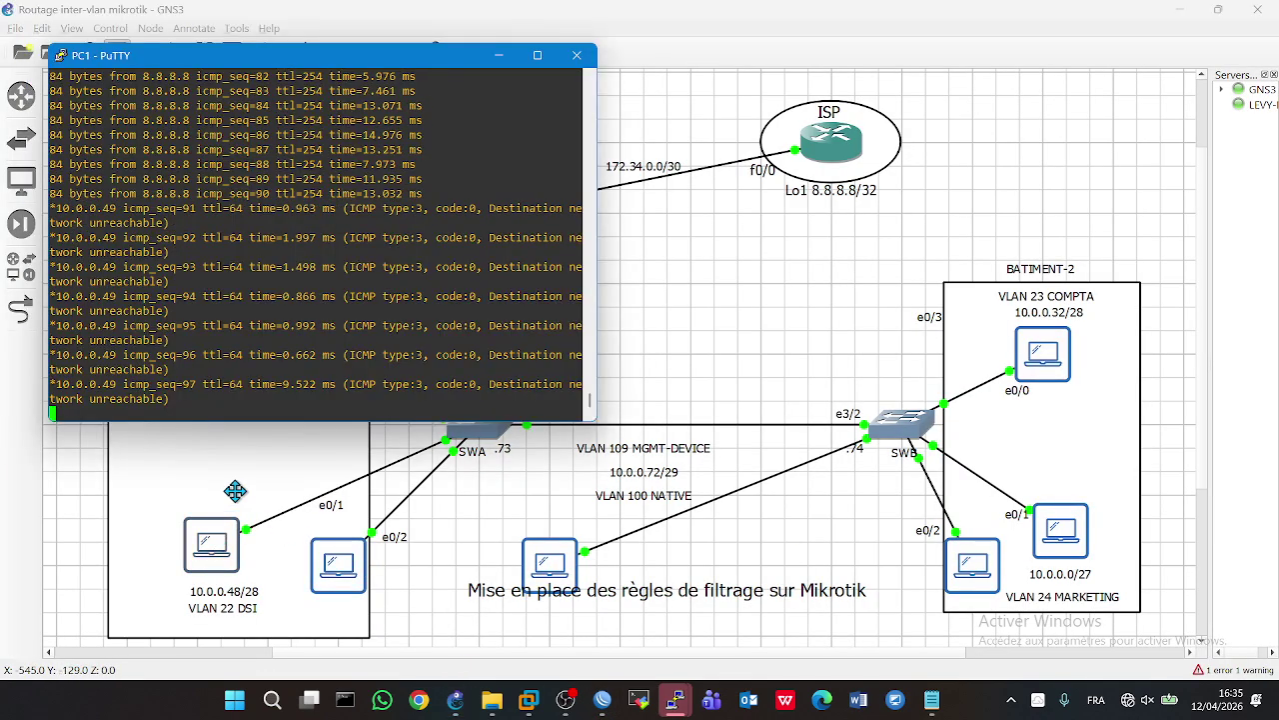
pyautogui.click(258, 467)
pyautogui.doubleClick(214, 378)
pyautogui.click(431, 568)
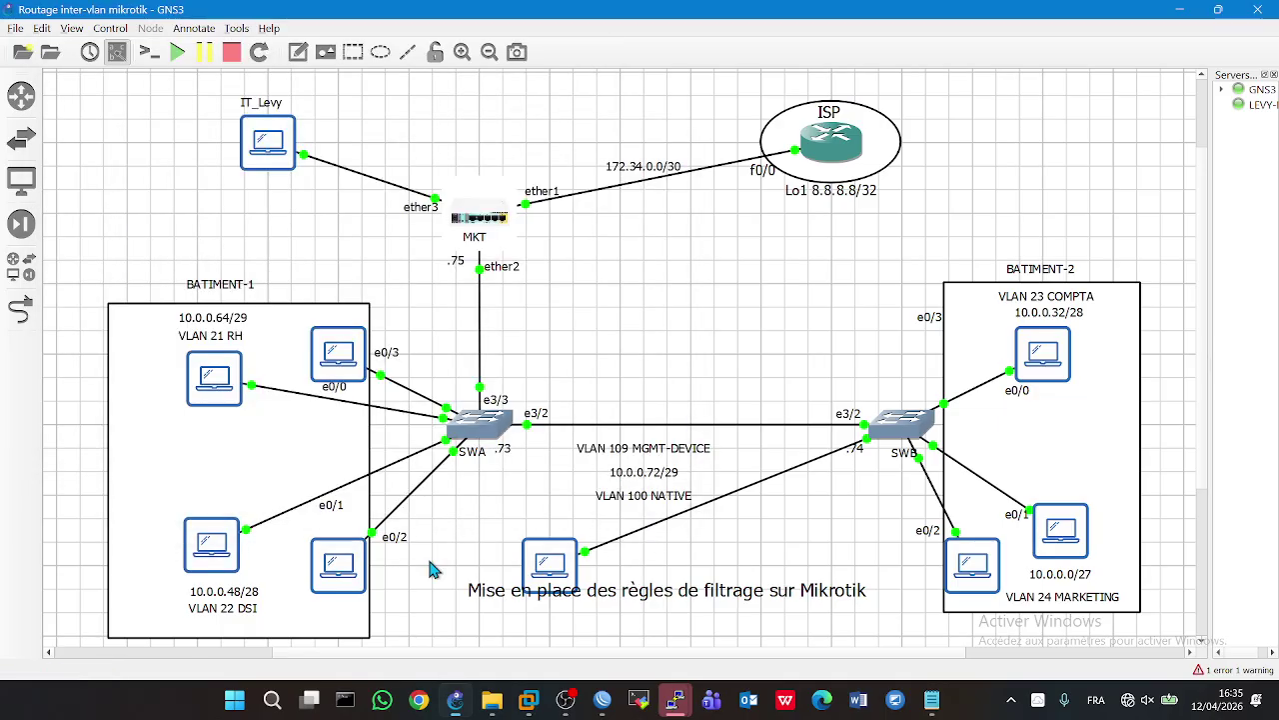
pyautogui.doubleClick(336, 364)
pyautogui.click(717, 313)
# - Check the COMPTA and Marketing PC consoles for network-unreachable replies to 8.8.8.8
pyautogui.doubleClick(1042, 356)
pyautogui.click(808, 330)
pyautogui.moveTo(808, 330); pyautogui.dragTo(1120, 566)
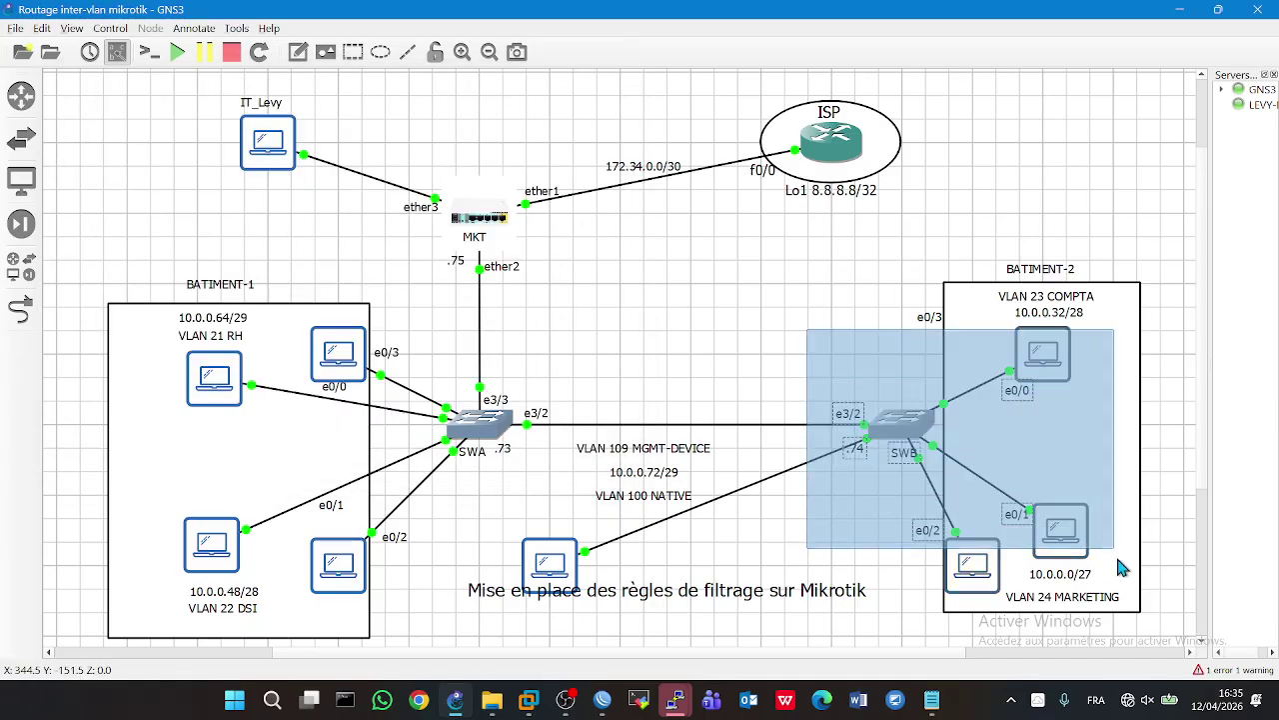
pyautogui.doubleClick(974, 566)
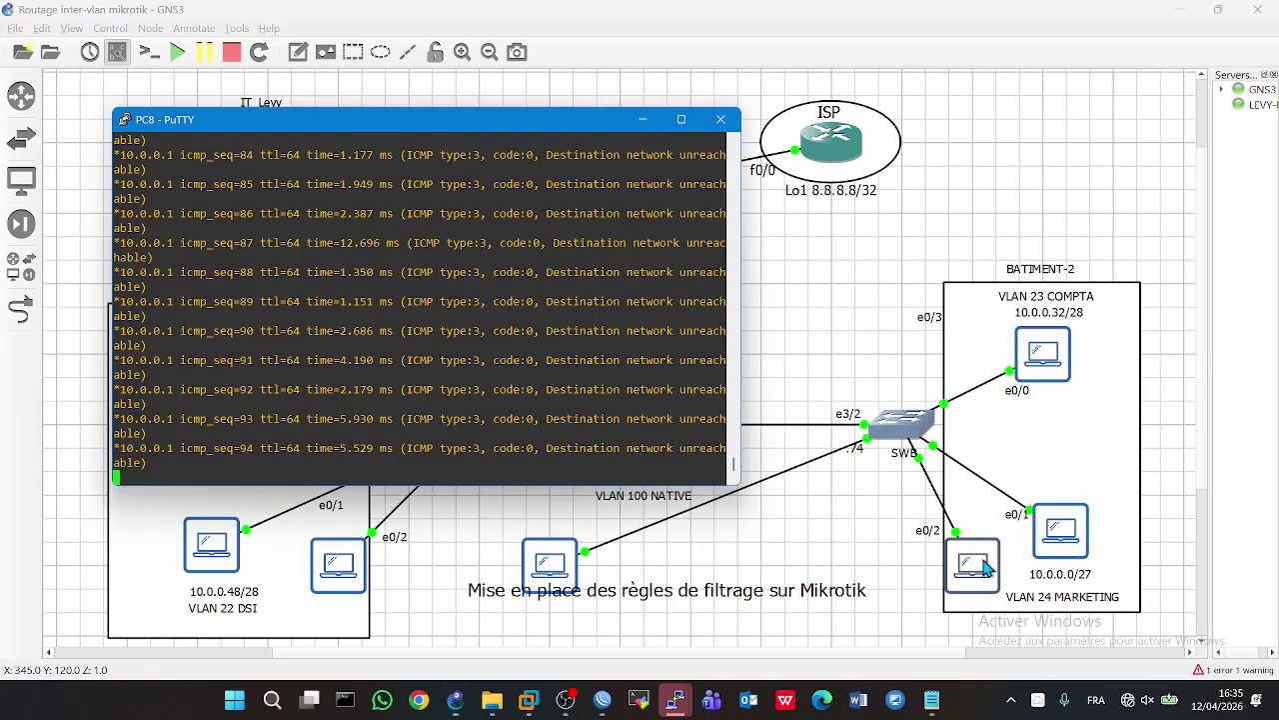
pyautogui.click(780, 340)
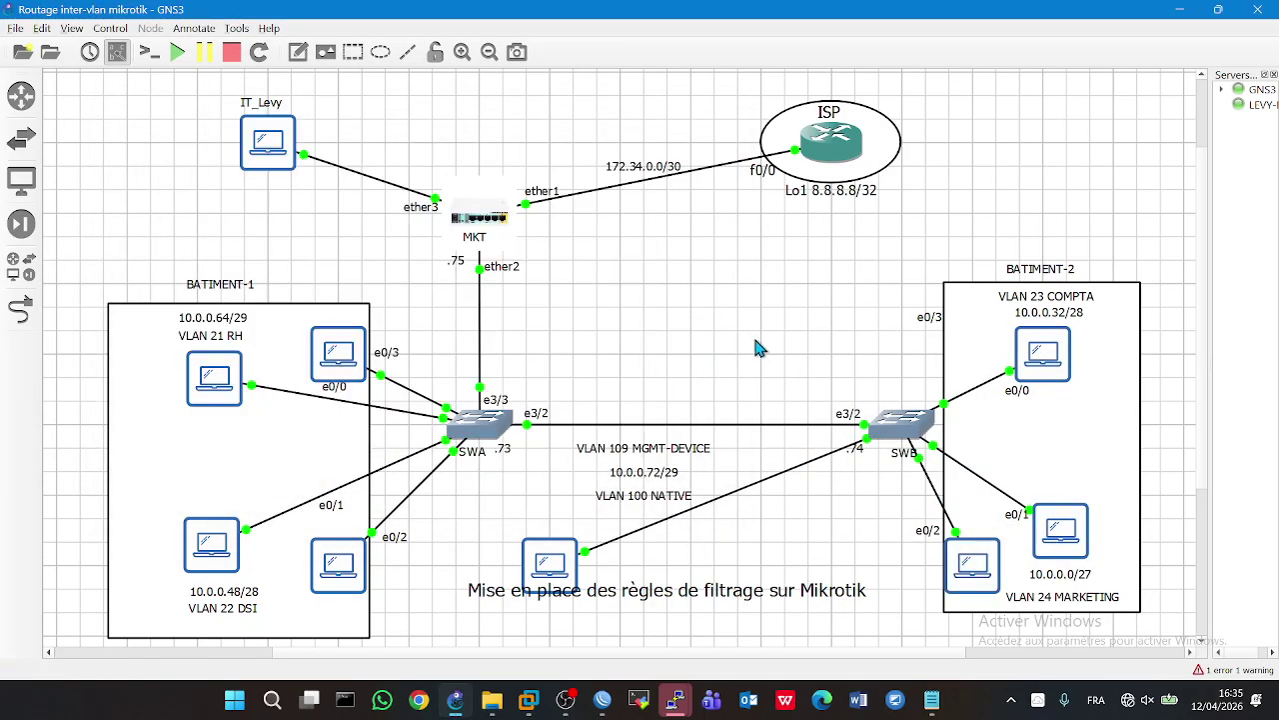
# - Bring the WinBox firewall rules back into view and stop the OBS screen recording
pyautogui.click(605, 701)
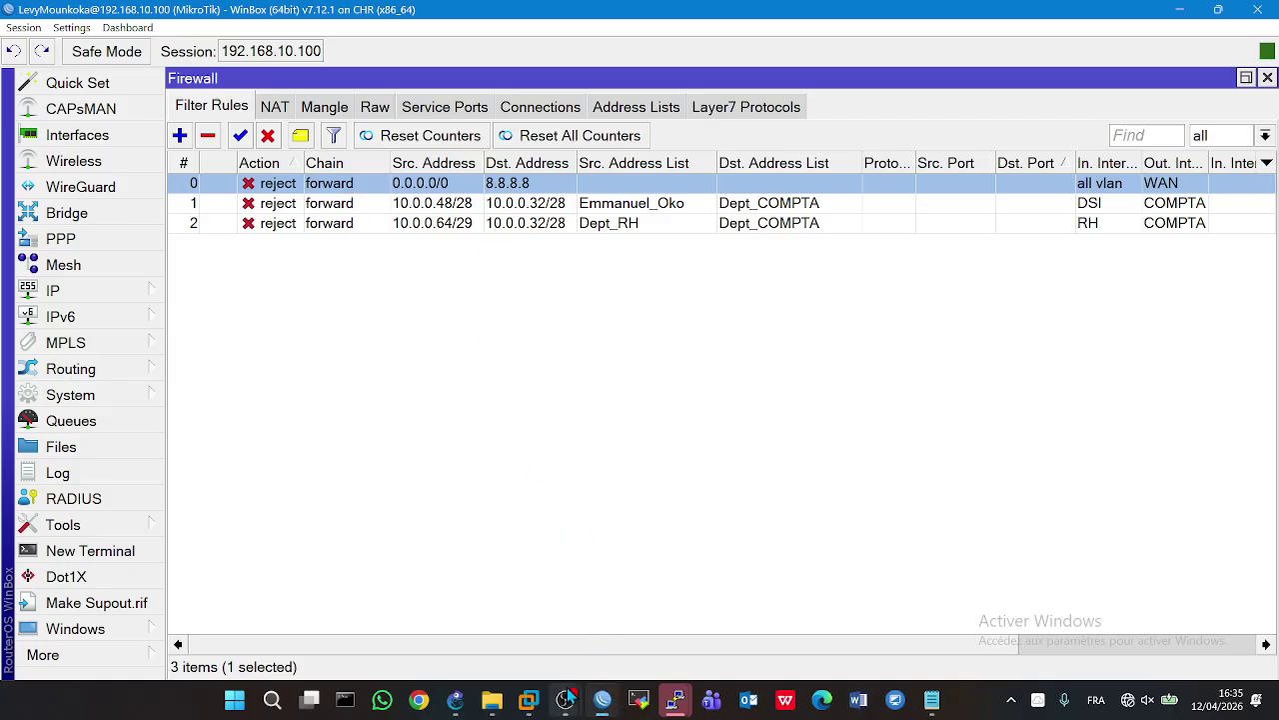
pyautogui.moveTo(566, 700)
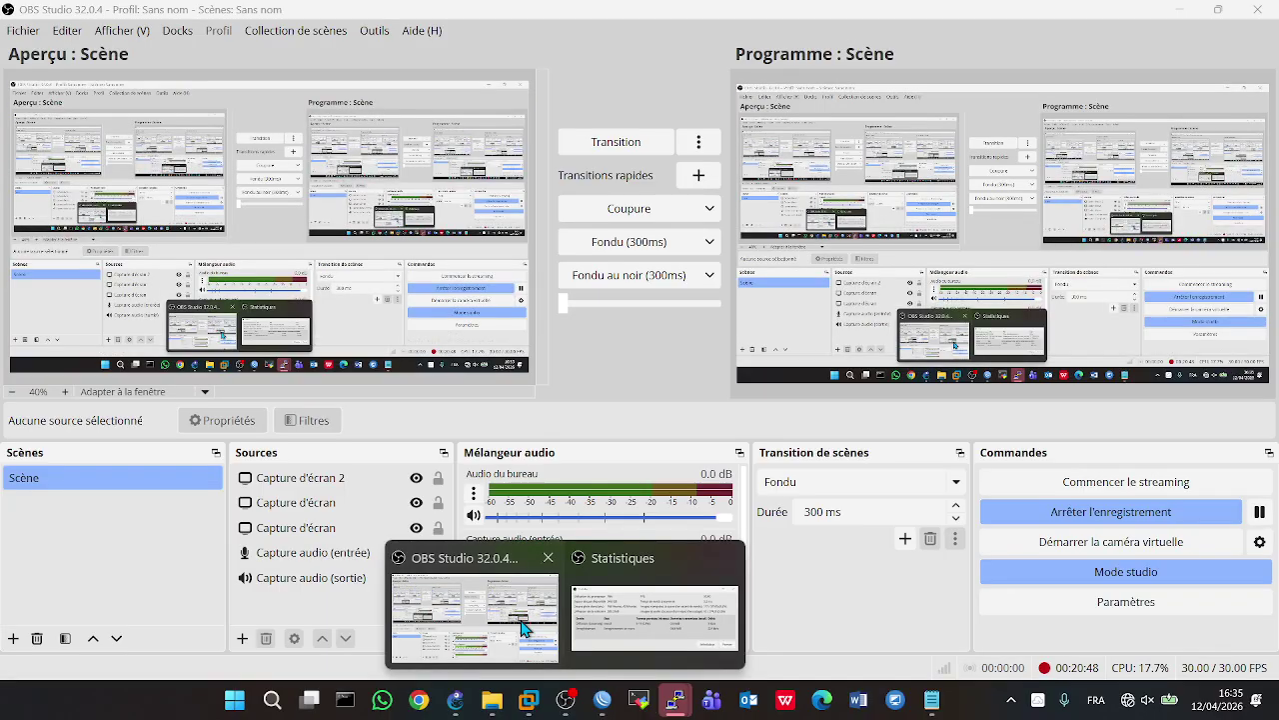
pyautogui.click(540, 648)
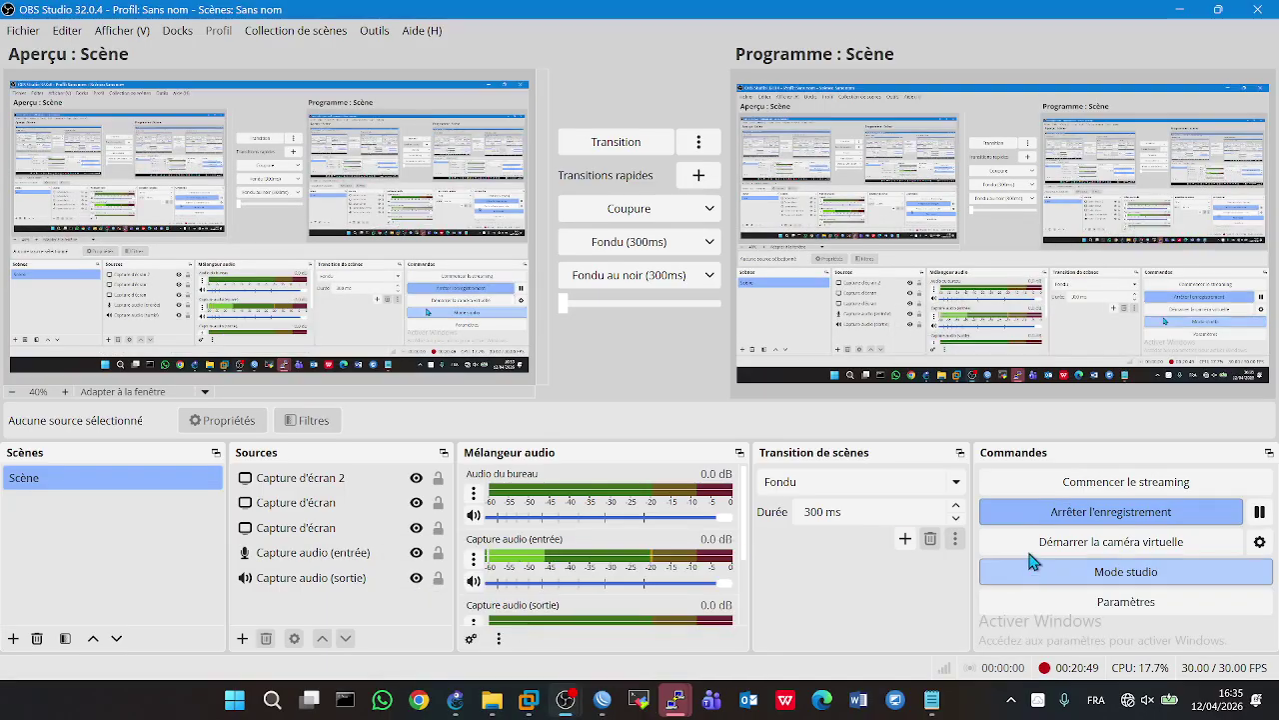
pyautogui.click(1156, 514)
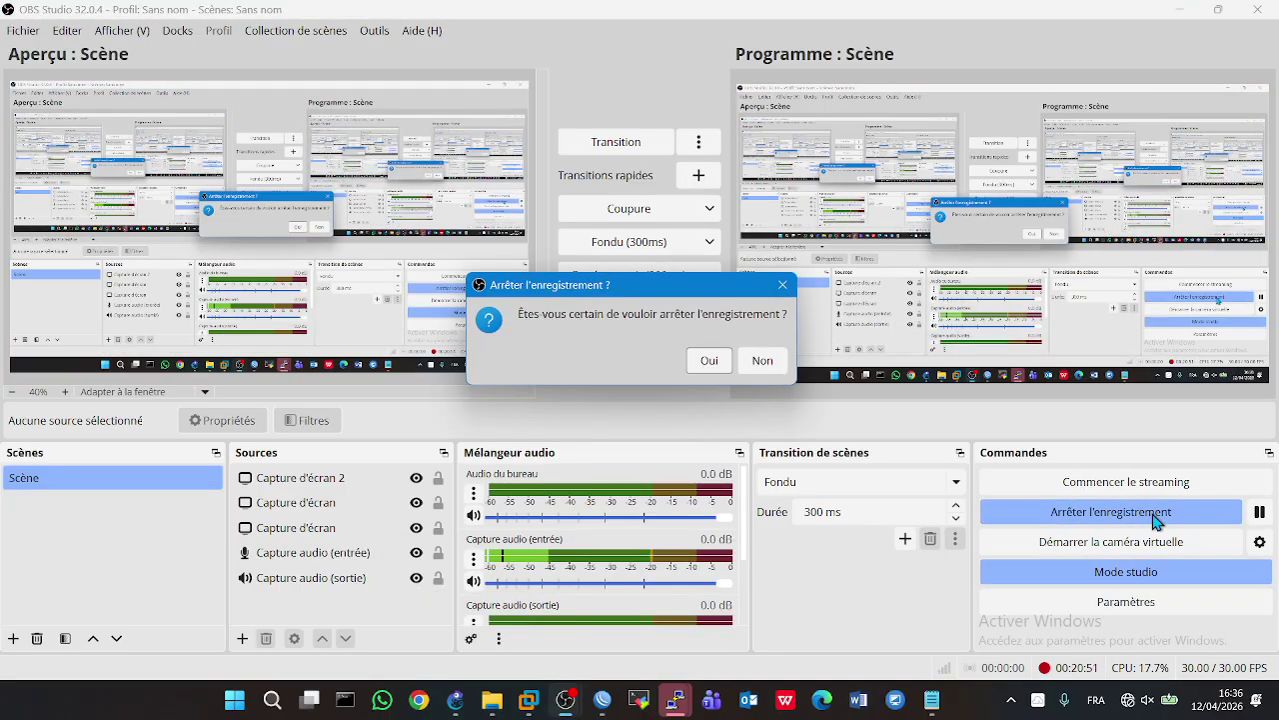